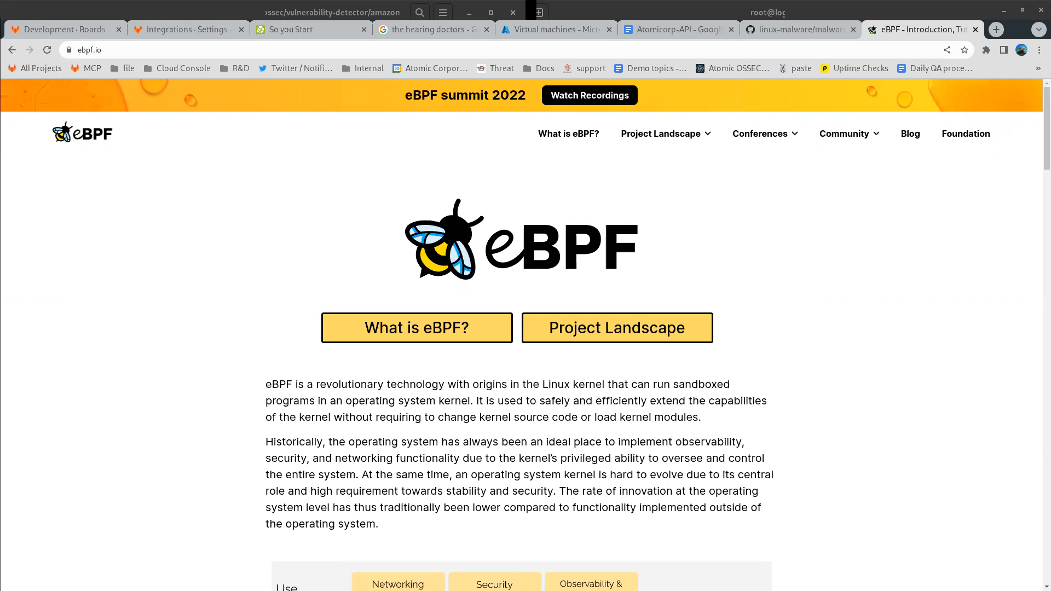
key(super)
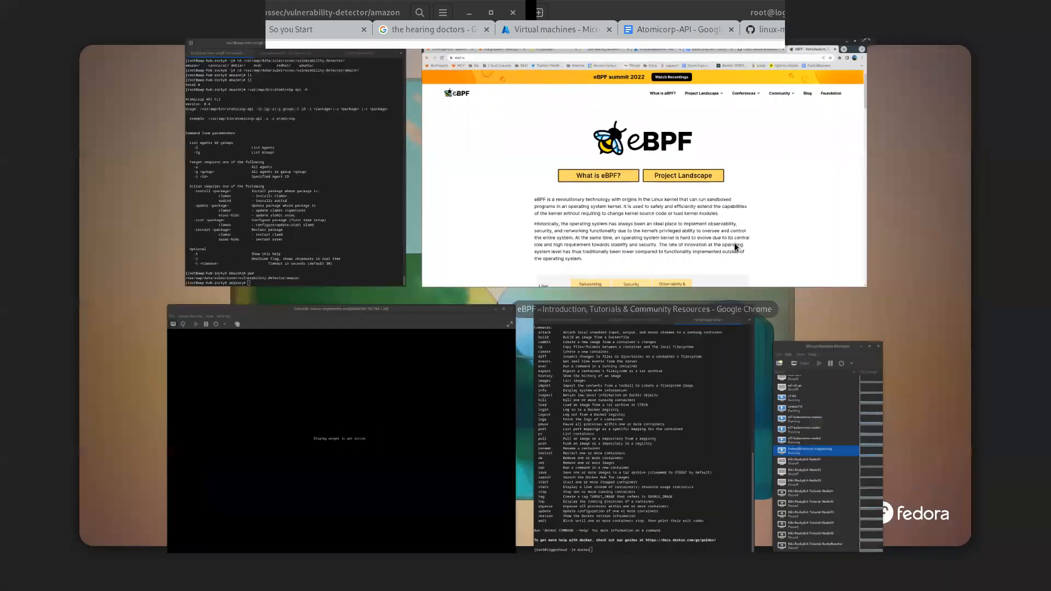
click(736, 247)
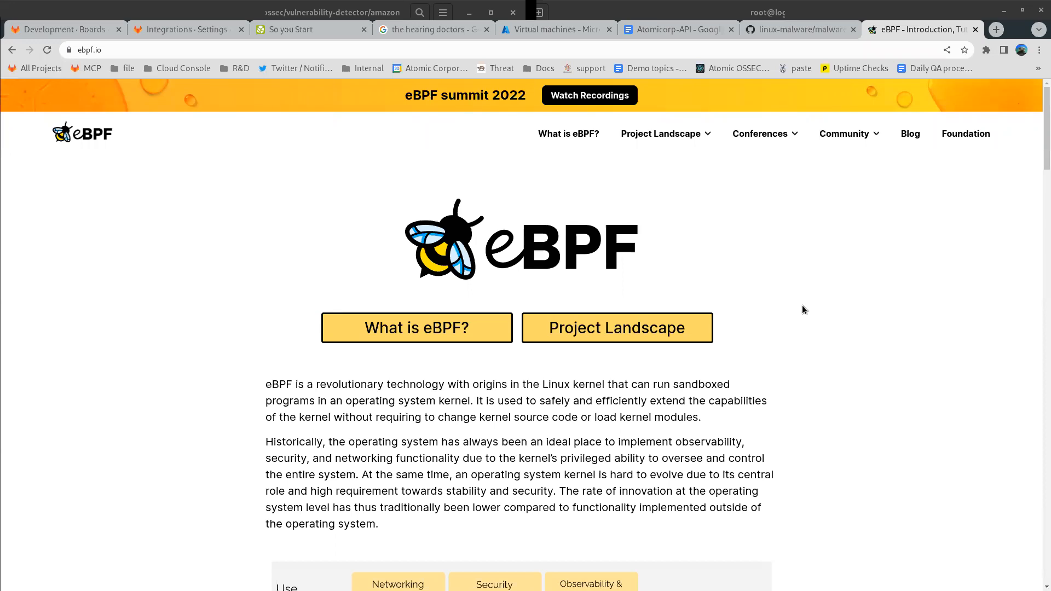
Examine the list of samples in the malware/binaries folder of the timb-machine/linux-malware repository.
click(783, 30)
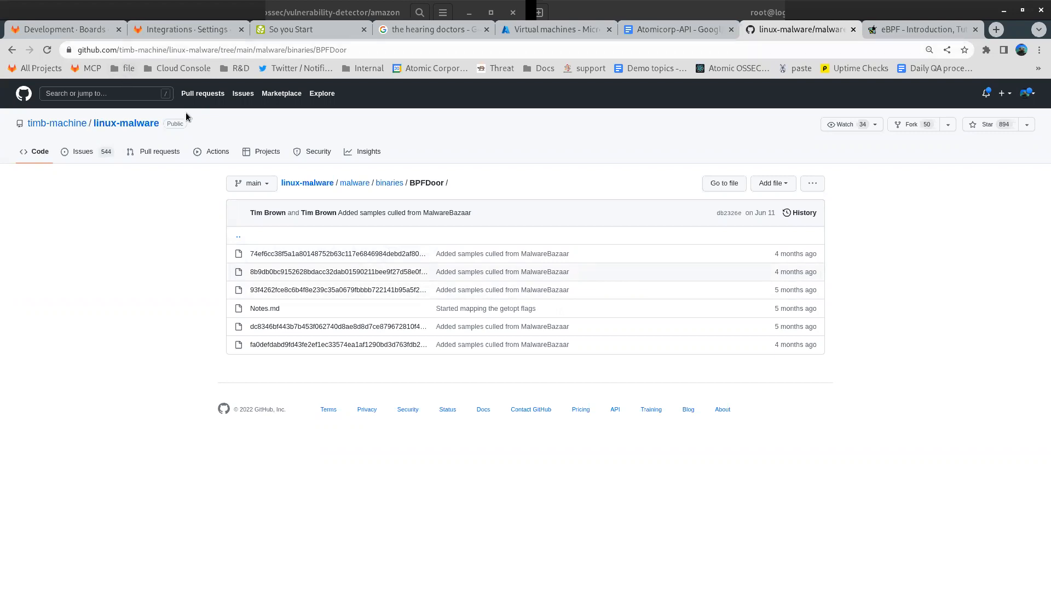
click(398, 186)
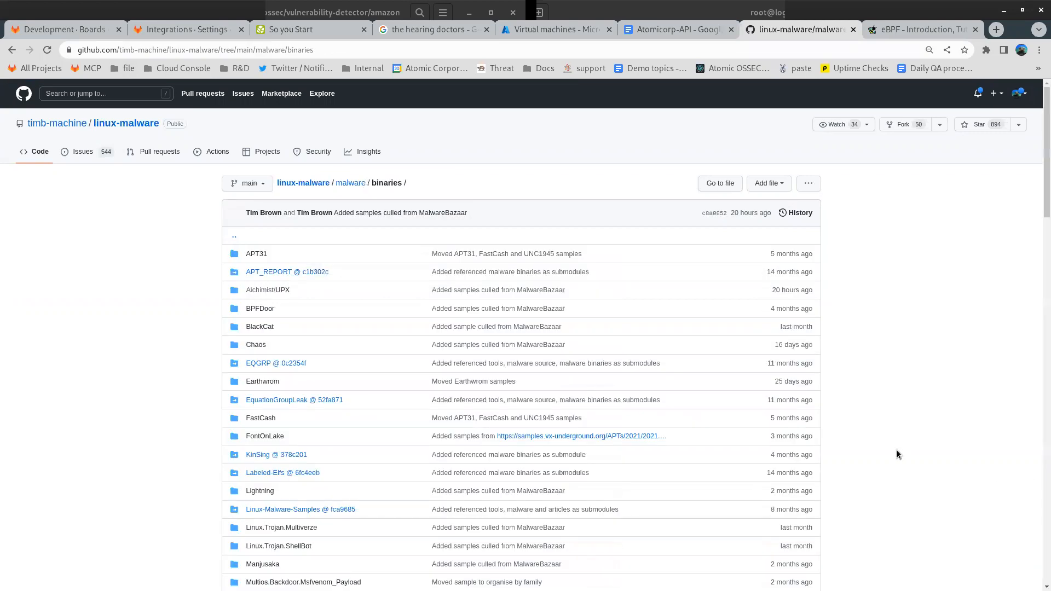
scroll(696, 523, down, 5)
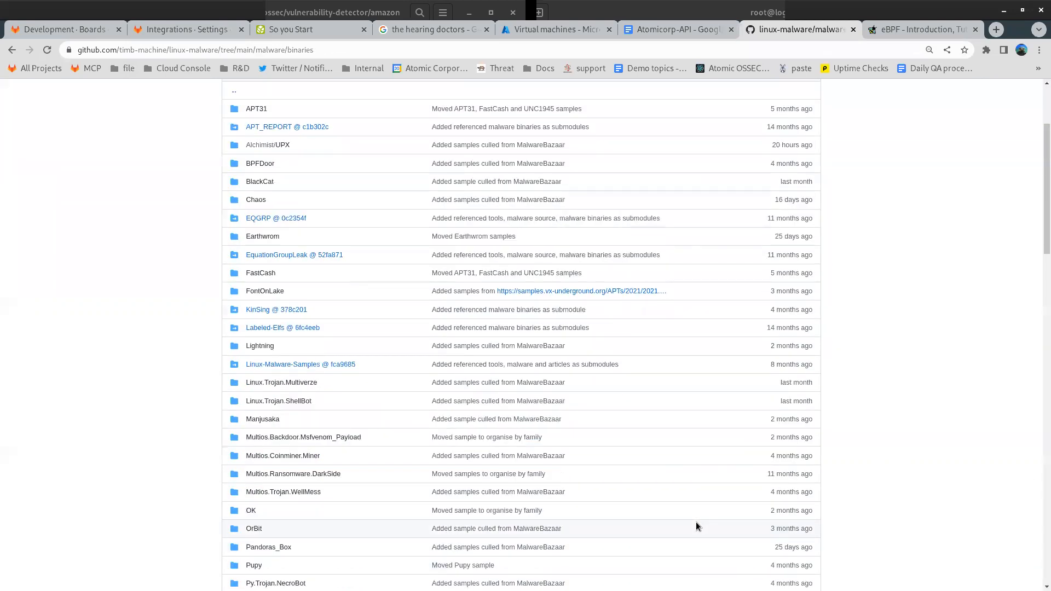
scroll(696, 525, down, 2)
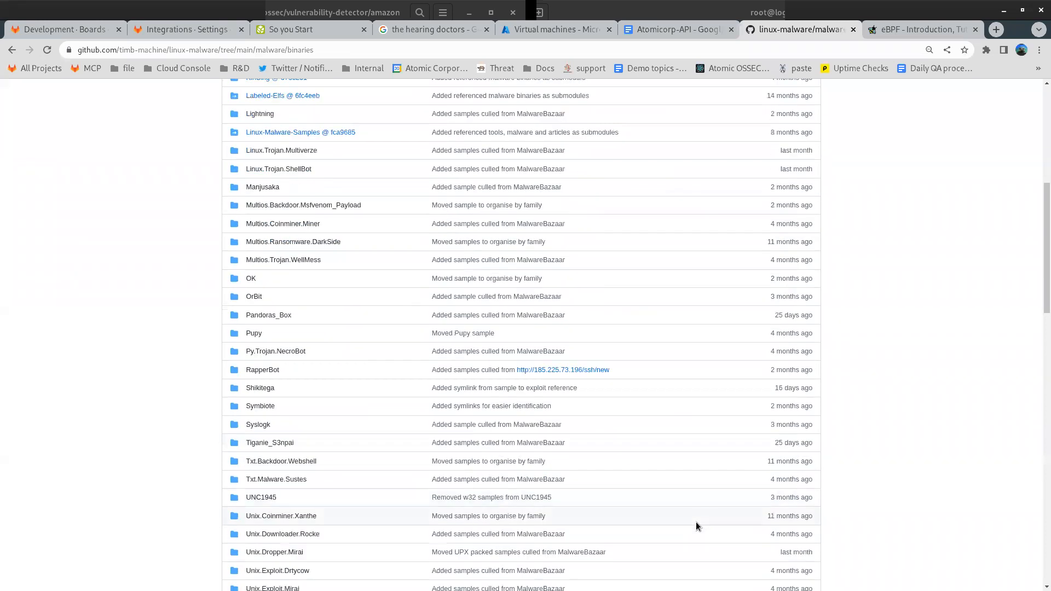
scroll(695, 521, down, 7)
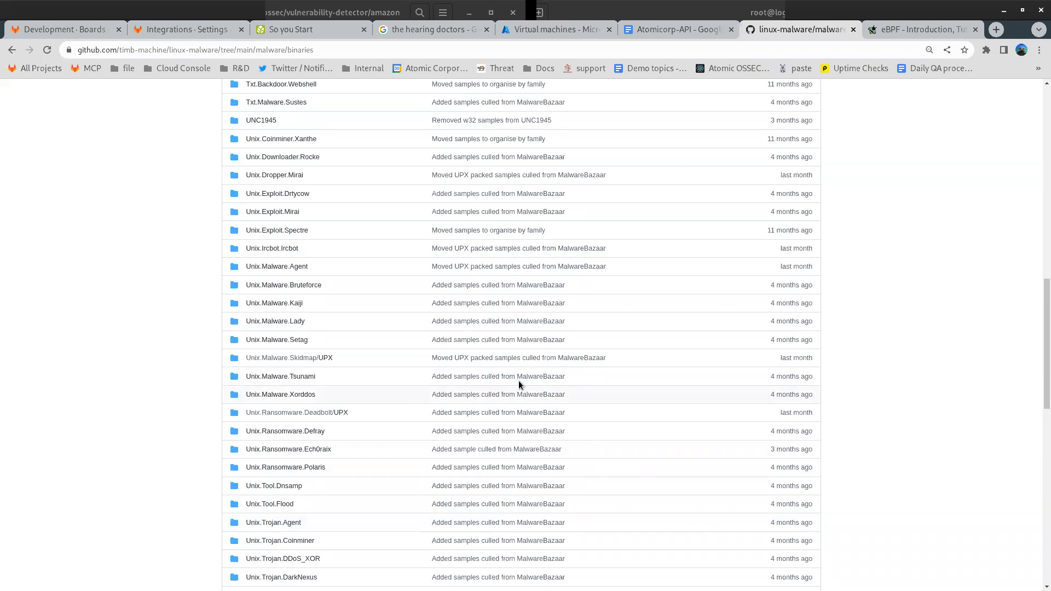
scroll(710, 229, up, 7)
scroll(718, 248, up, 3)
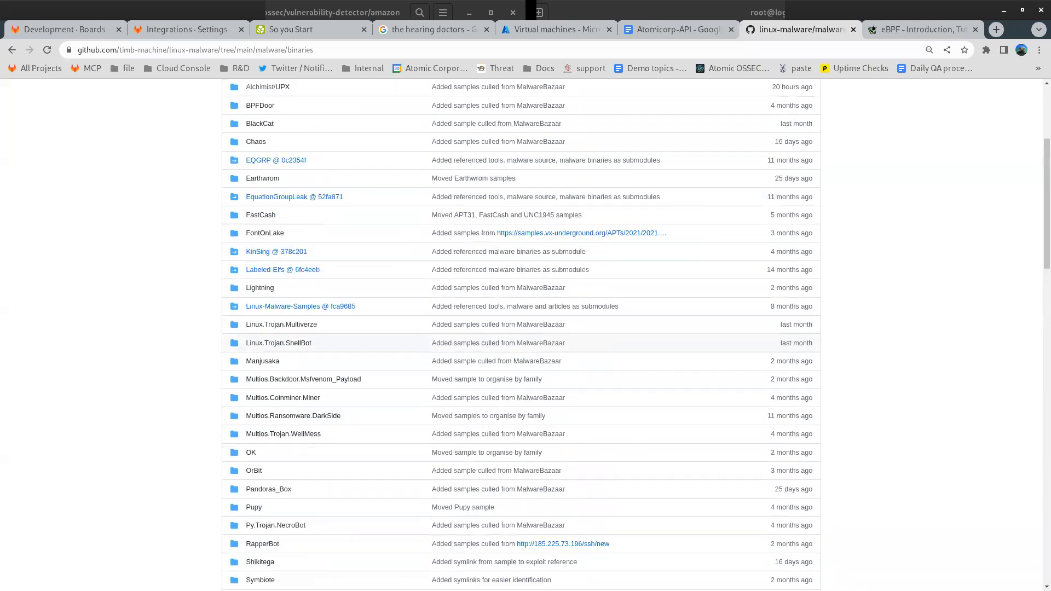
Switch to the Fedora virtual machine console and log in as user1 by entering the account password.
key(super)
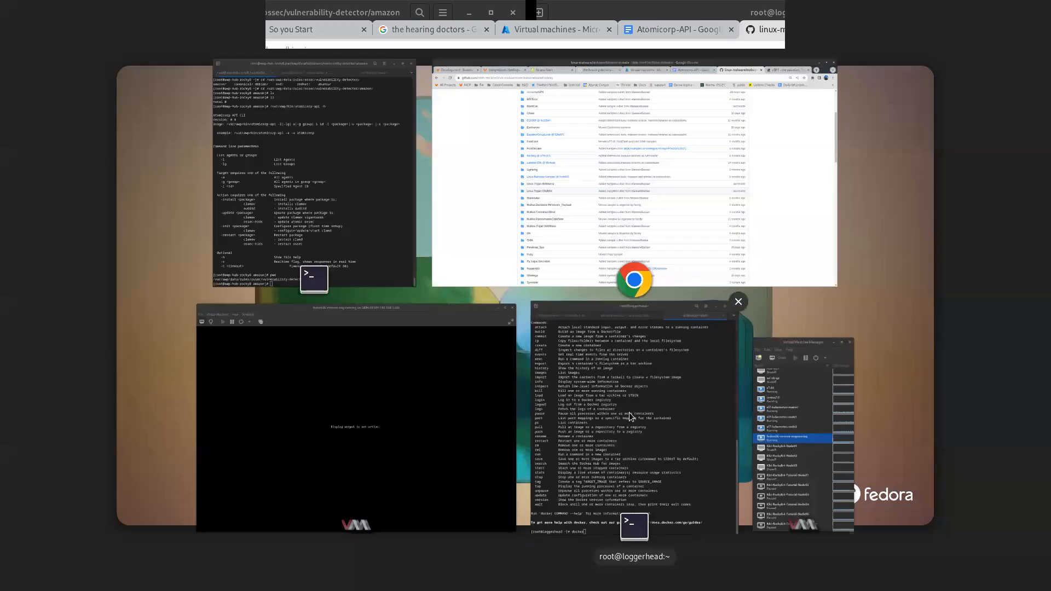
click(433, 428)
click(641, 171)
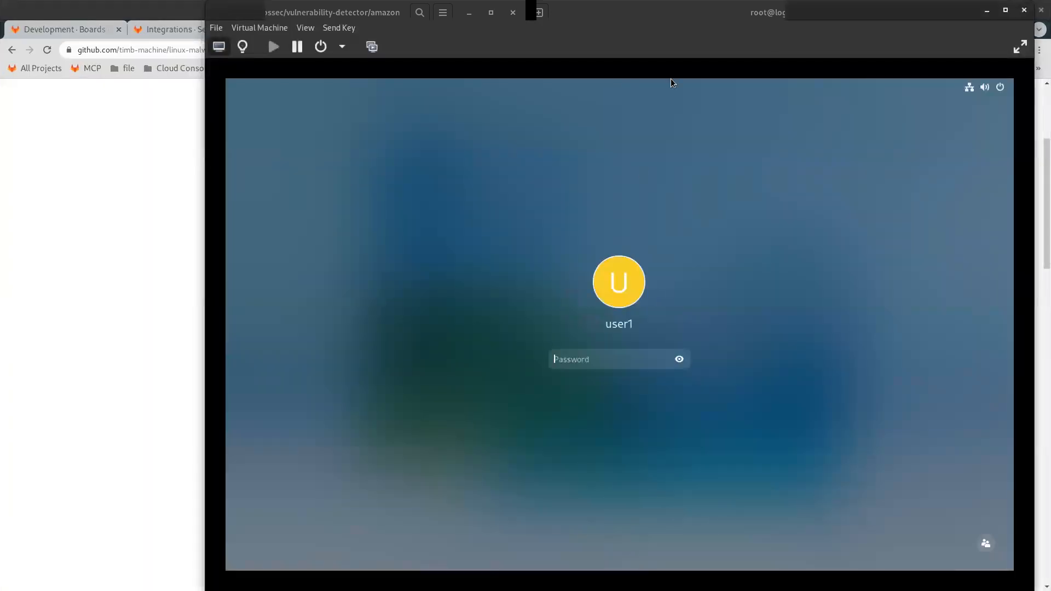
text(•••••••)
key(Return)
key(super)
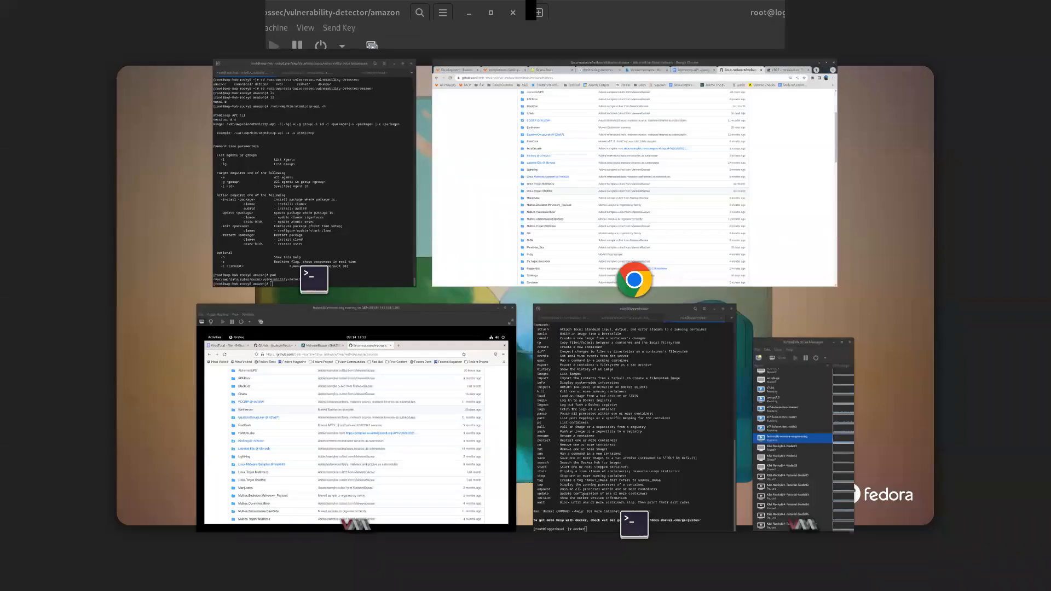
key(super)
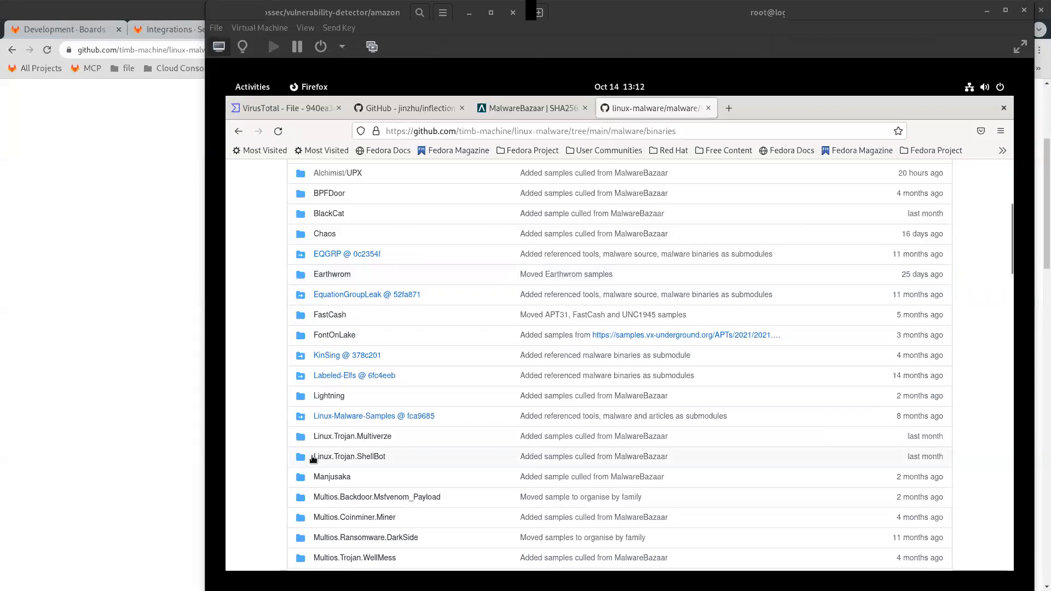
key(super)
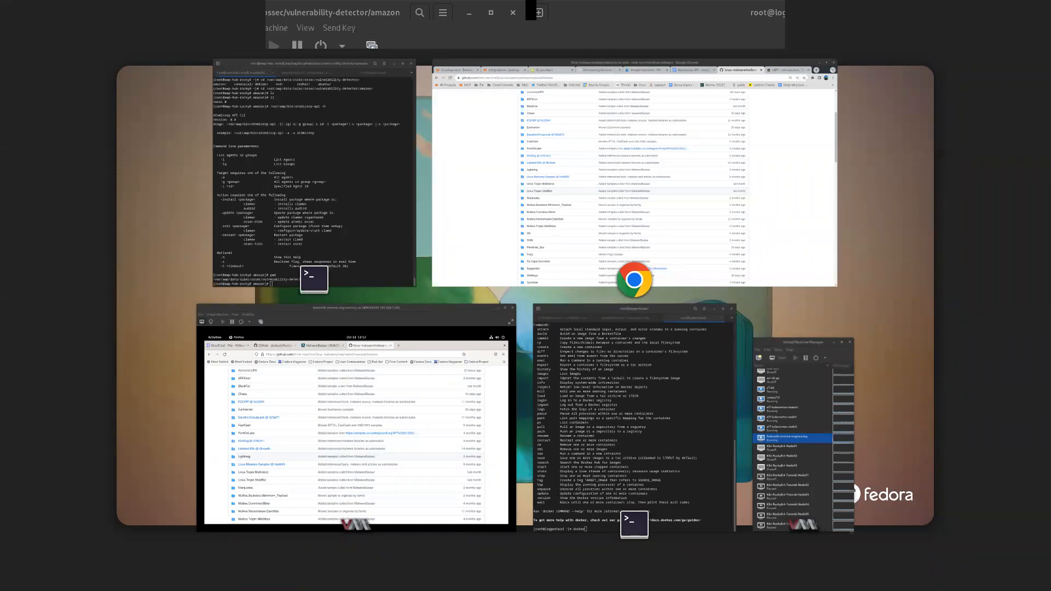
click(356, 418)
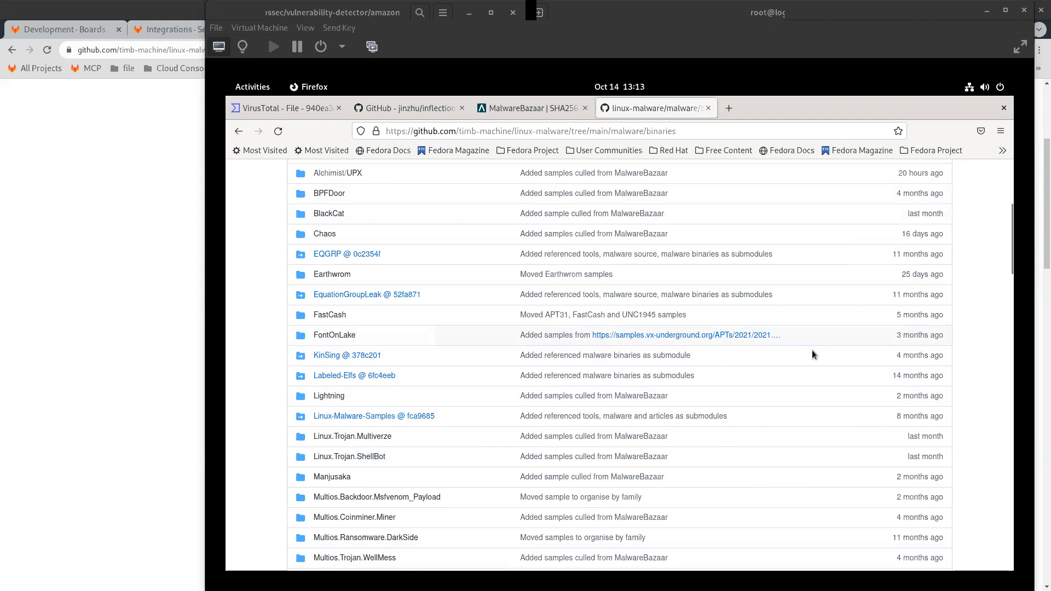
Open the BPFDoor folder in the virtual machine's Firefox and copy the link of the sample starting with 74ef6cc38f5a.
click(325, 195)
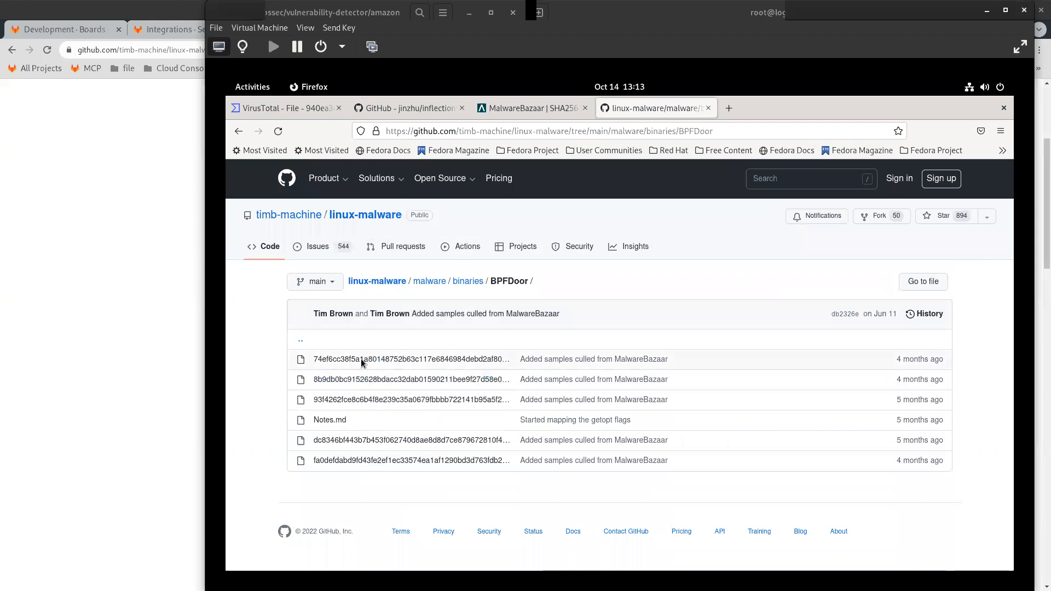
right_click(410, 362)
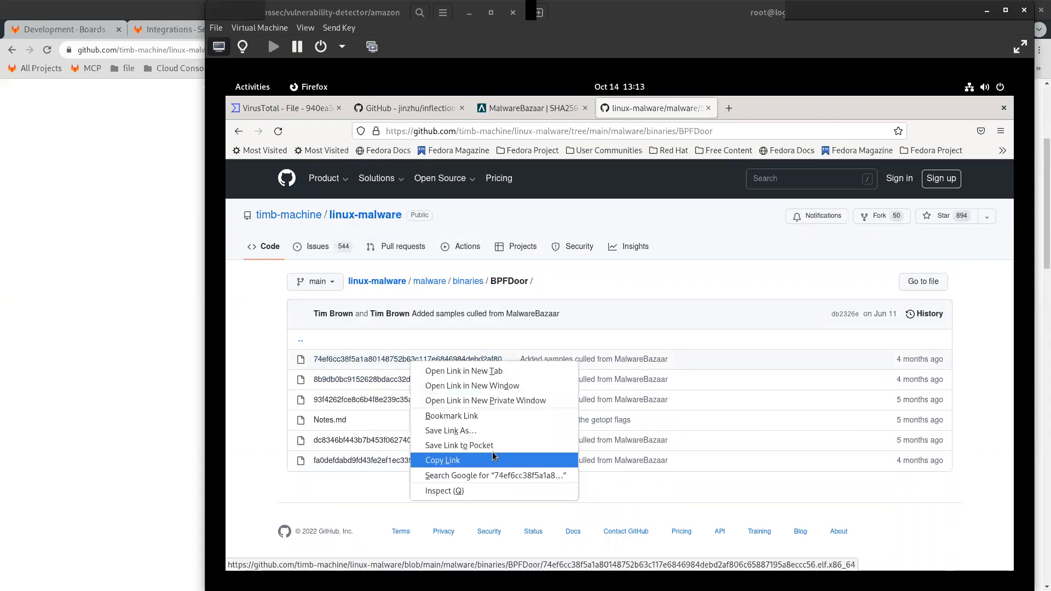
click(474, 462)
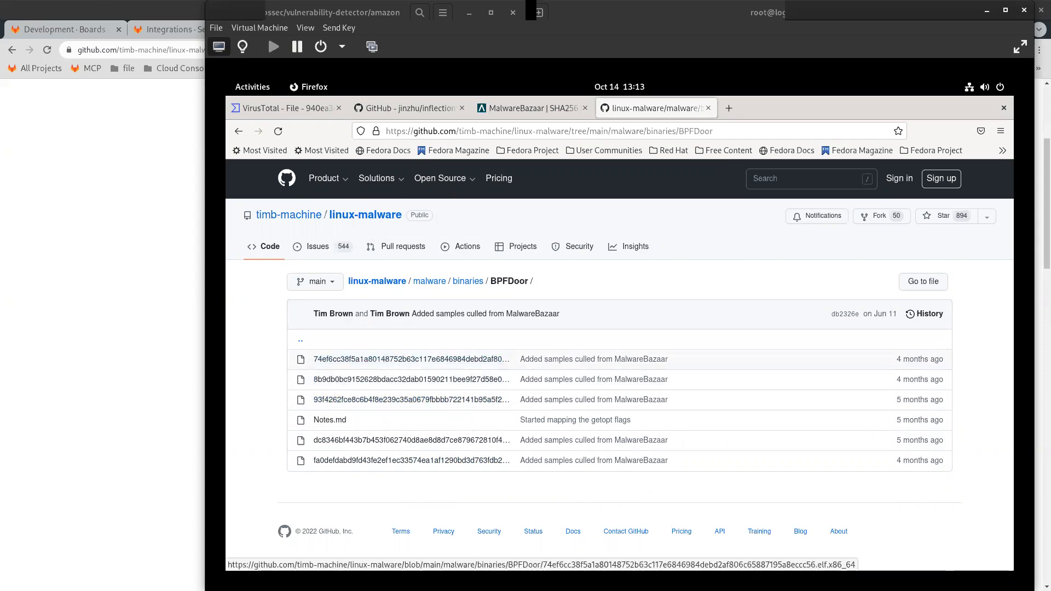
Switch to the virtual machine's terminal, go up one level to the Malware directory and list its contents.
key(super)
click(392, 430)
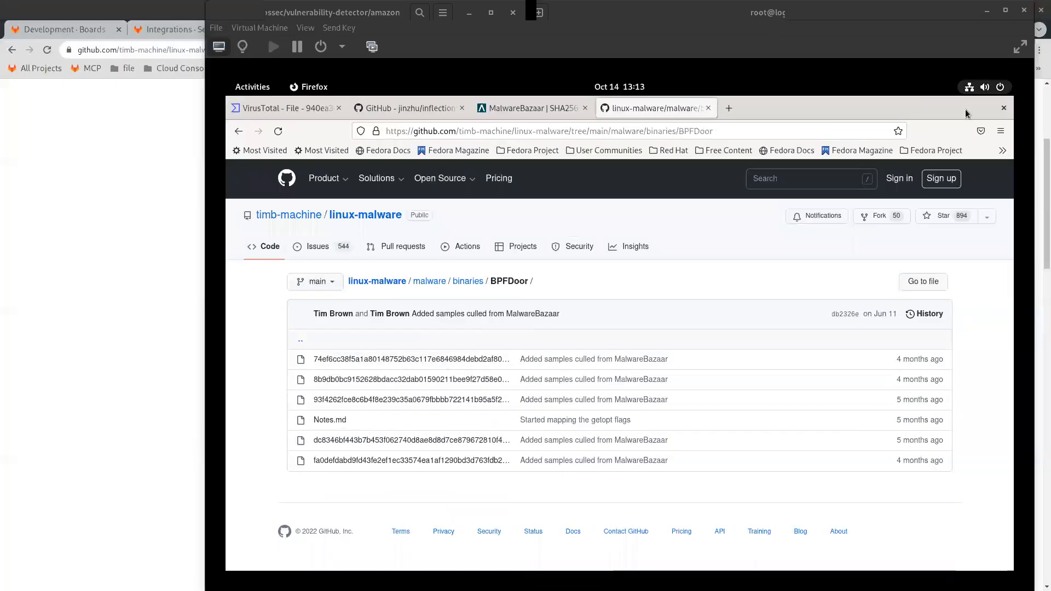
click(252, 90)
click(547, 440)
text(cd ..)
key(Return)
text(ls)
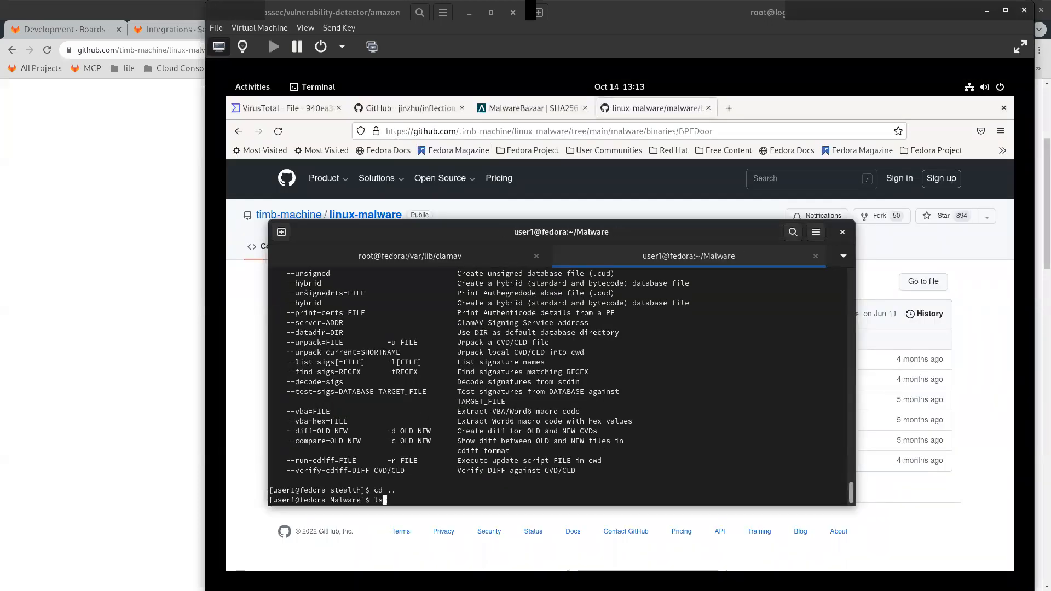
key(Return)
Create a directory named bpftool inside the Malware directory.
text(mkd)
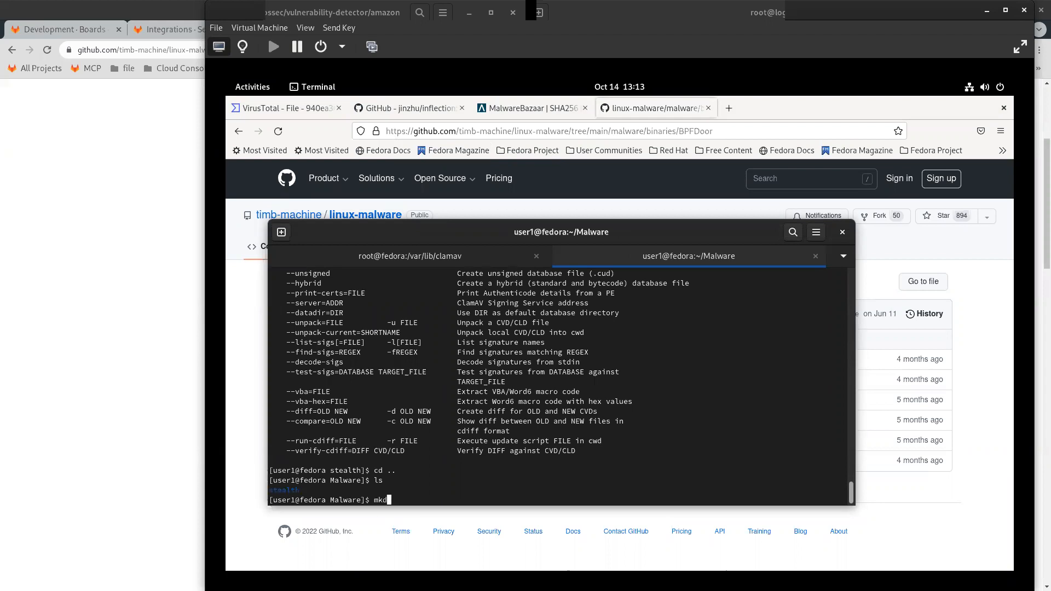
text(ir e)
key(BackSpace)
text(p)
key(BackSpace)
text(bpftool)
key(Return)
Rename the bpftool directory to bpfdoor and change into it.
text(cd)
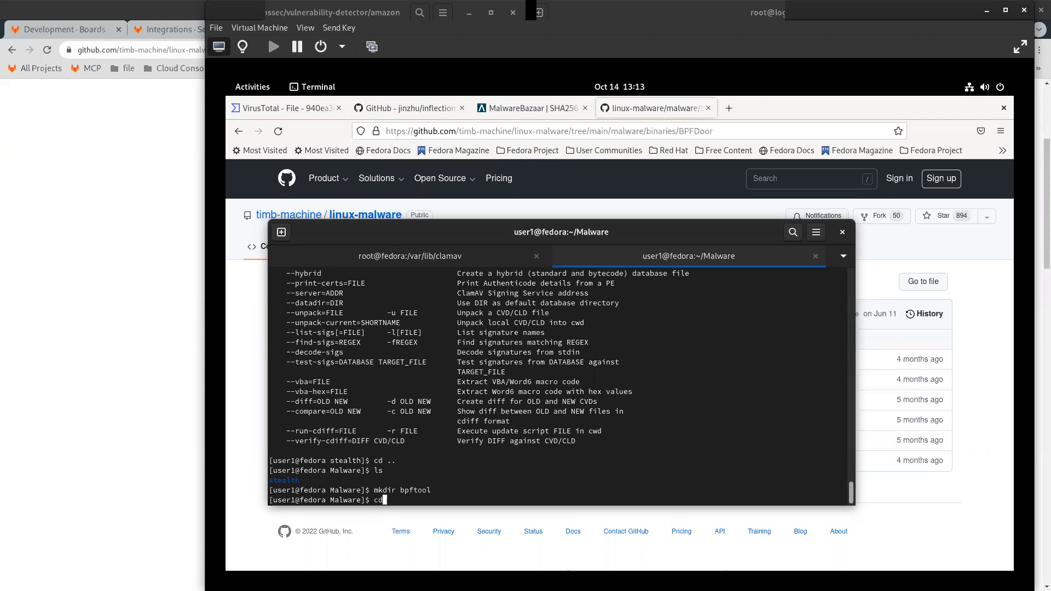
key(BackSpace)
key(BackSpace)
key(BackSpace)
text(mv )
text(bpfd)
key(BackSpace)
text(t)
key(Tab)
text(bpfdoor)
key(Return)
text(cd bpfdoor)
key(Return)
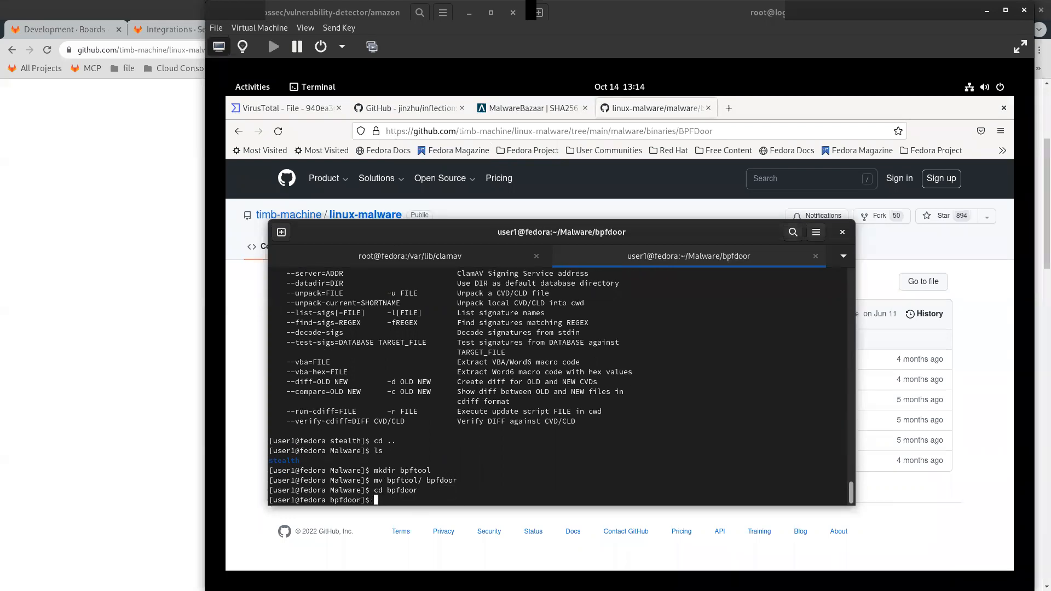
Download the 74ef6cc38f5a… sample with wget from the copied GitHub blob link into the bpfdoor directory.
text(et)
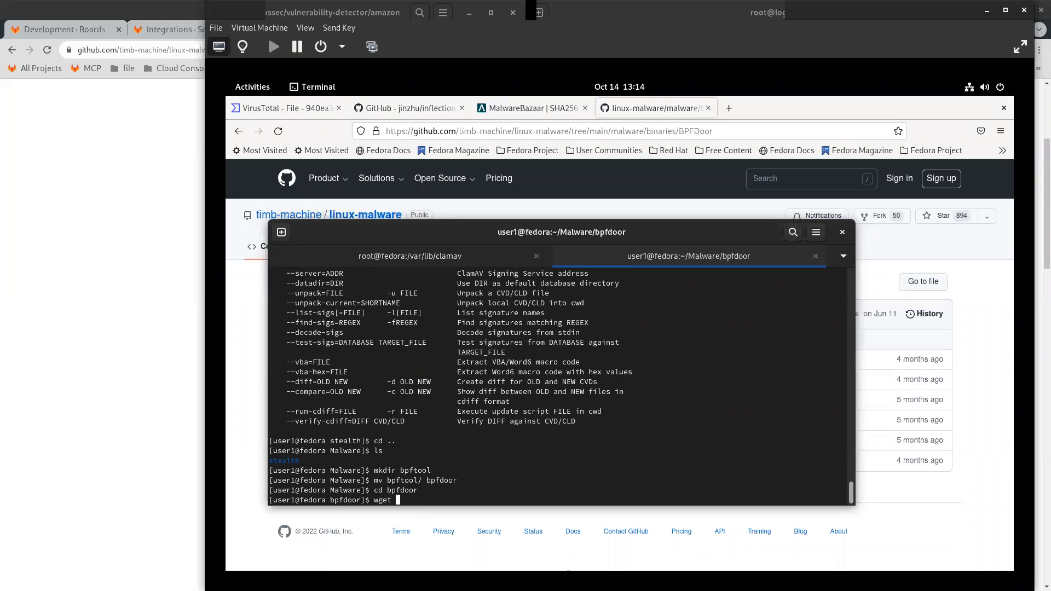
text(https://github.com/timb-machine/linux-malware/blob/main/malware/binaries/BPFDoor/74ef6cc38f5a1a80148752b63c117e6846984debd2af806c65887195a8eccc56.elf.x86_64)
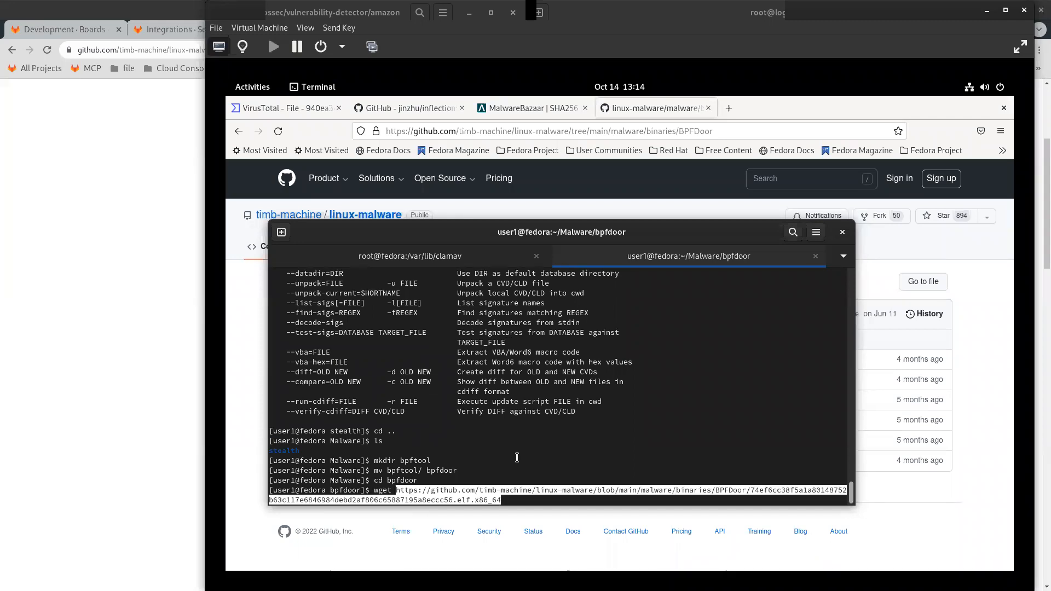
key(Return)
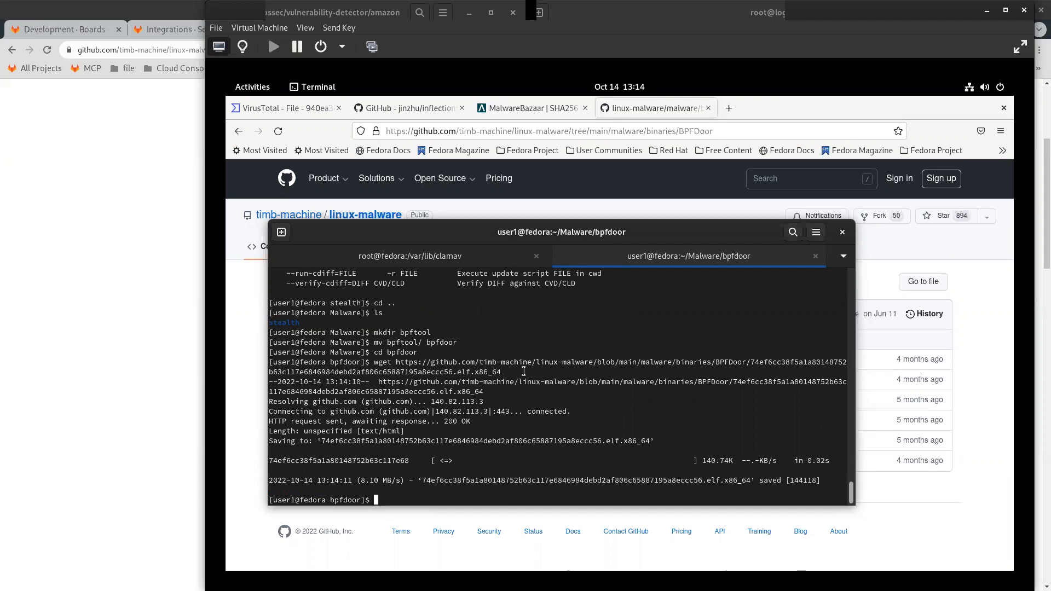
List the bpfdoor directory with ll and ls -la, and check the downloaded sample's type with the file command.
text(ll)
key(Return)
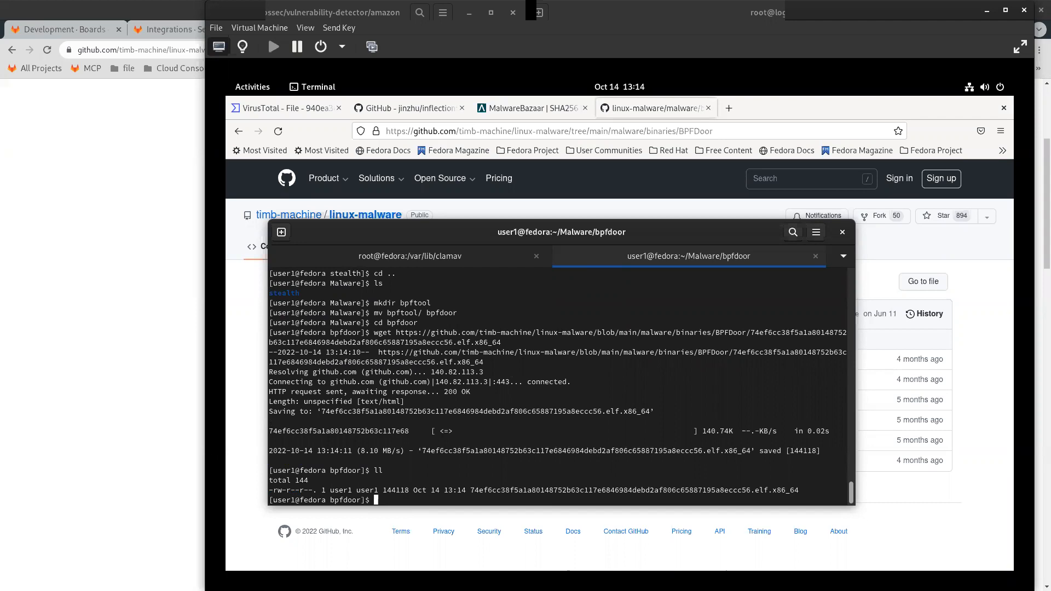
text(ls -la)
key(Return)
text(fil)
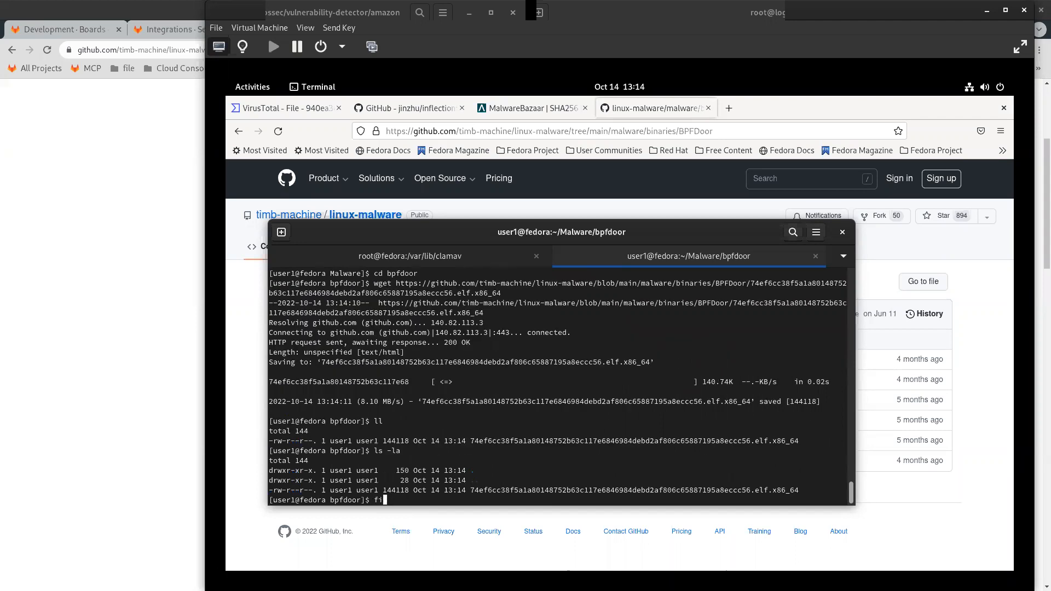
text(e)
key(Tab)
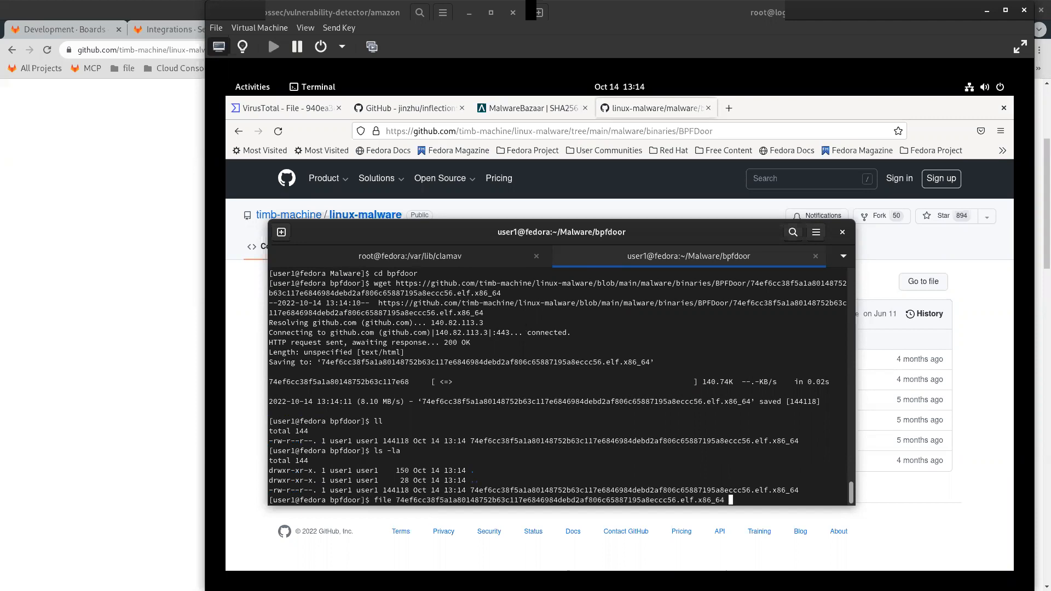
key(Return)
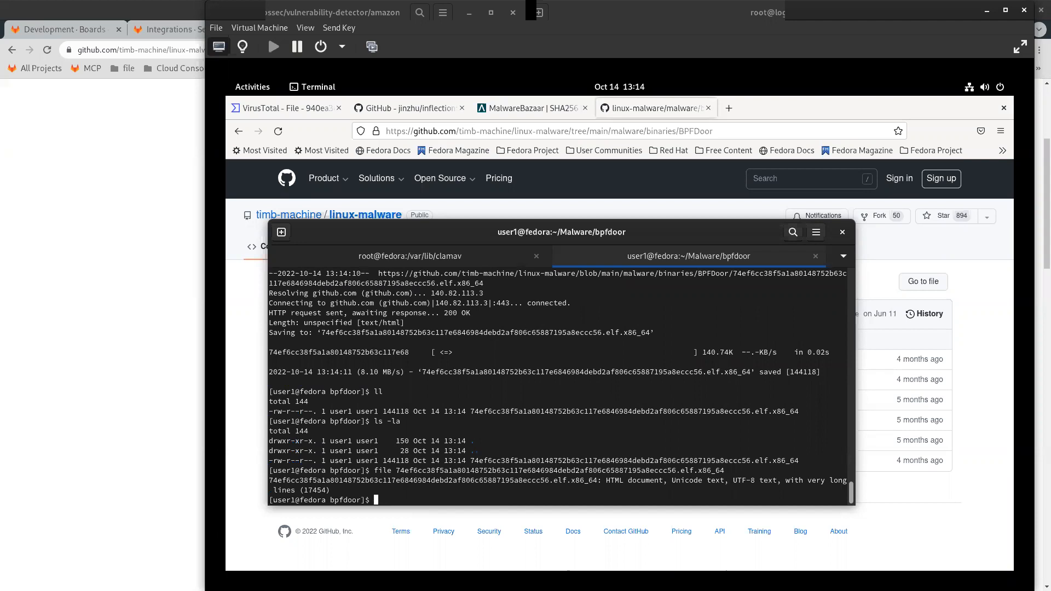
Return to Firefox, open the GitHub page of the 74ef6cc38f5a… sample and copy its raw download link.
key(alt+Tab)
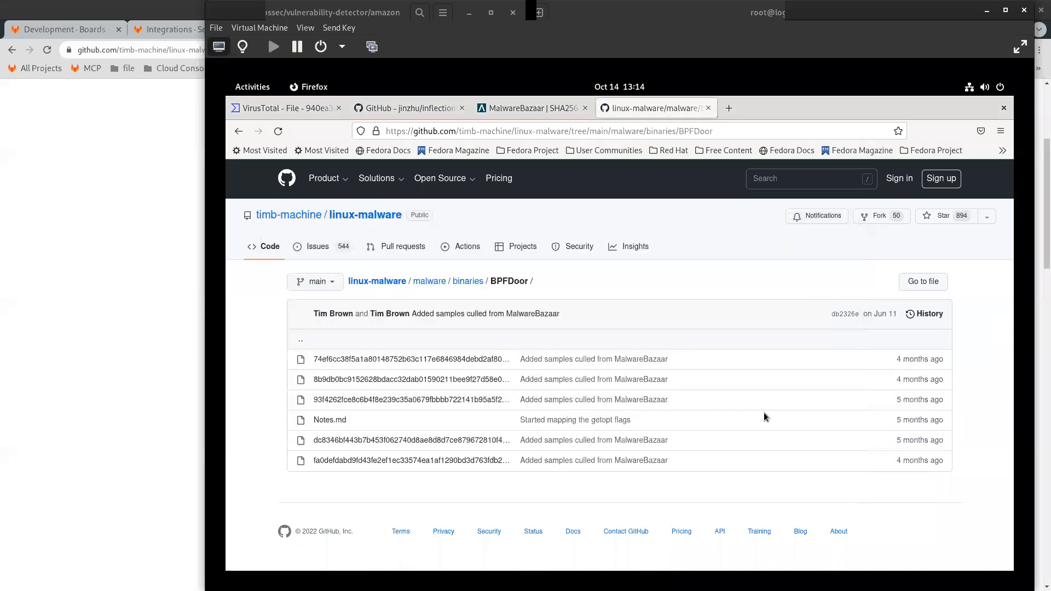
right_click(445, 362)
key(Escape)
click(445, 360)
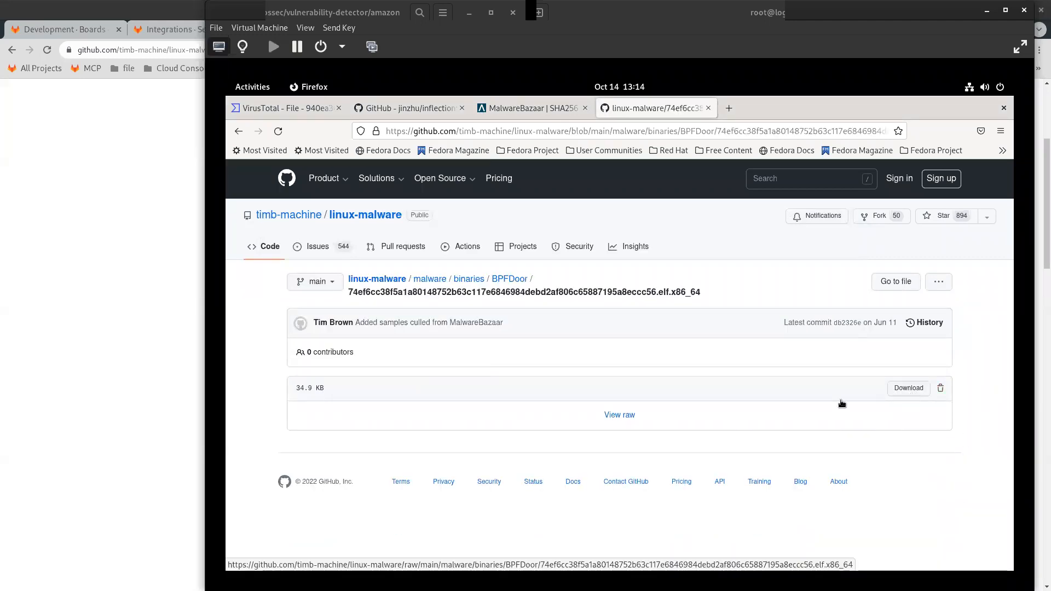
right_click(900, 390)
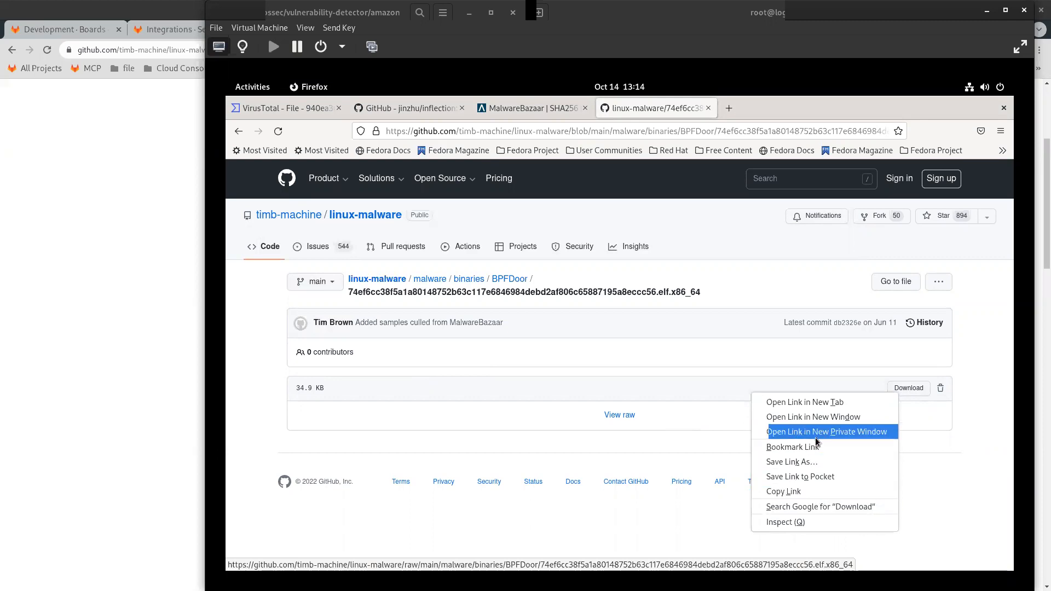
click(811, 492)
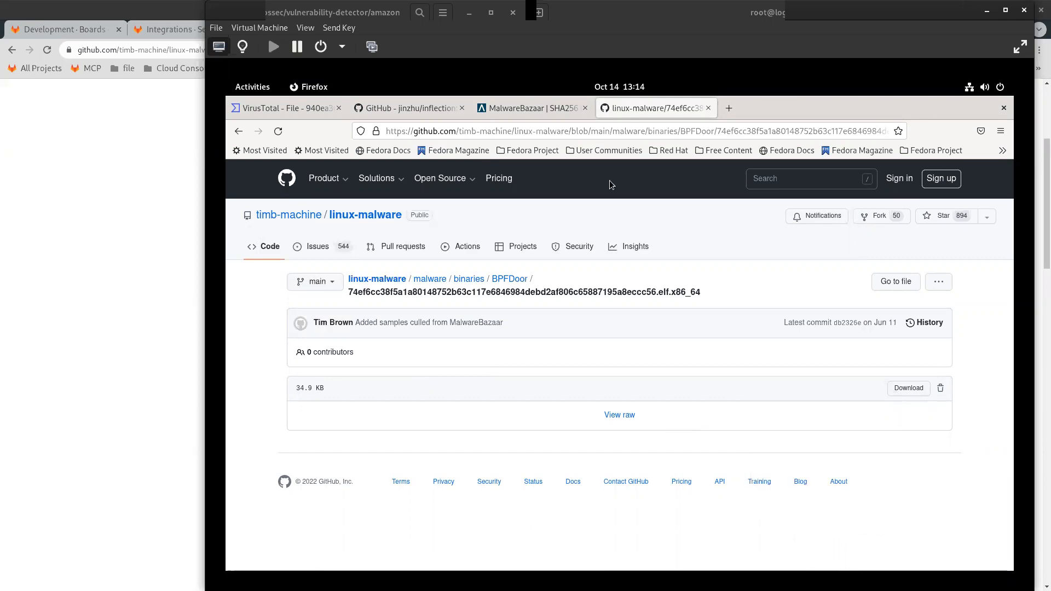
Switch back to the terminal, list the bpfdoor directory and delete all its files with rm -f *.
click(253, 87)
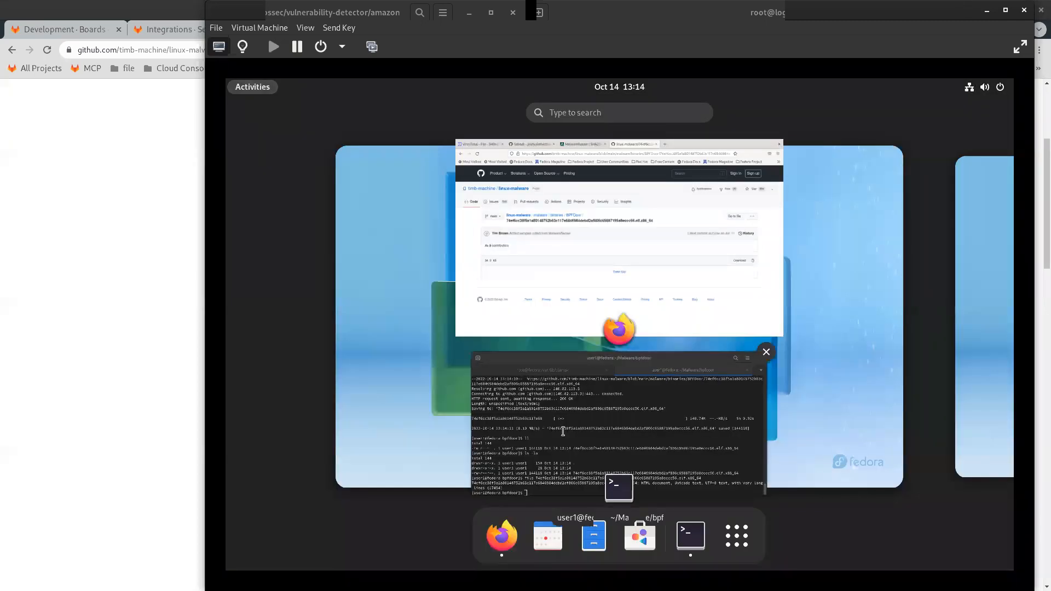
click(562, 431)
text(ll)
key(Return)
text(rm -f *)
key(Return)
Download the 74ef6cc38f5a… sample into the bpfdoor directory with wget, using the copied raw GitHub link.
text(wget)
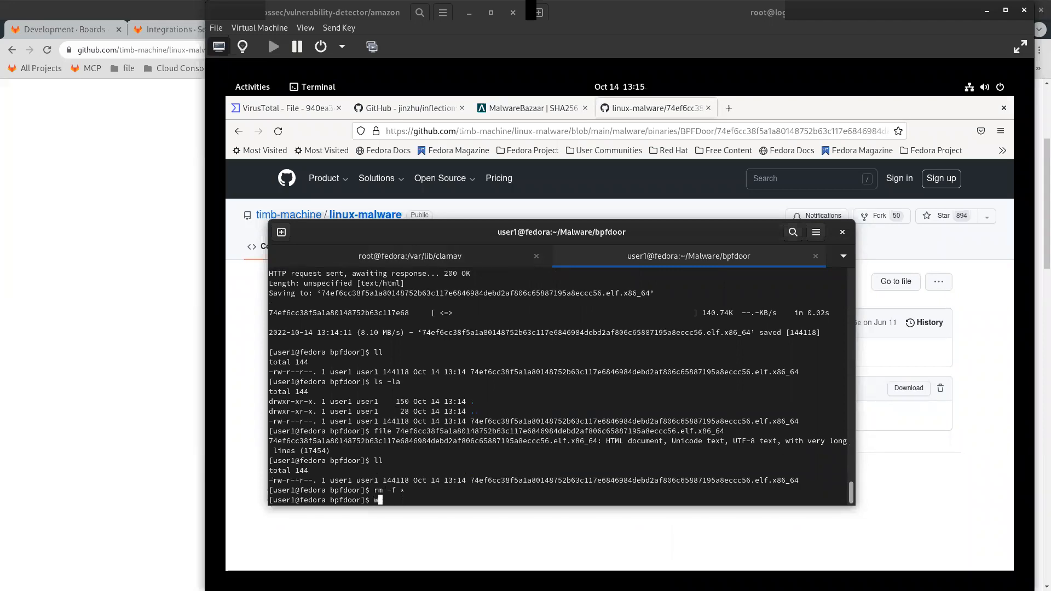
key(ctrl+shift+v)
key(Return)
List the bpfdoor directory's contents with ll and ls -lah.
text(ll)
key(Return)
text(ls -l)
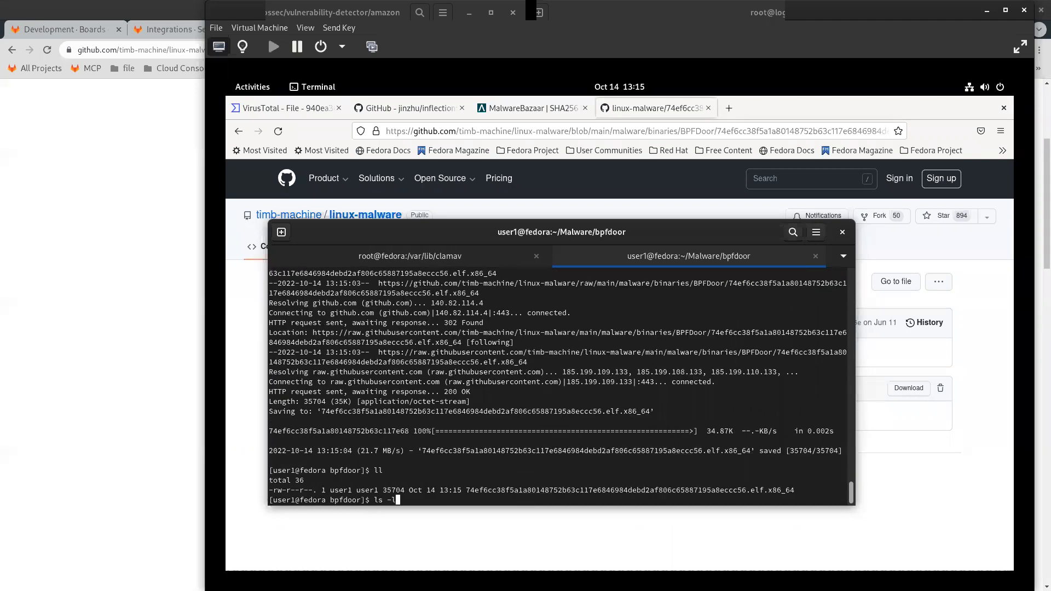
text(ah)
key(Return)
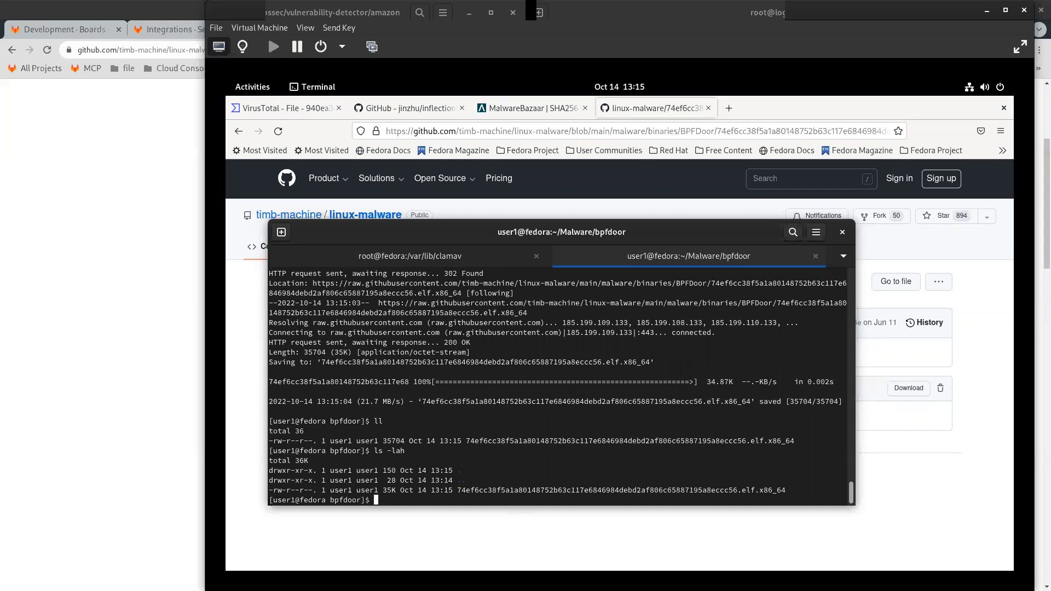
Check the downloaded sample's type with the file command and highlight the last attribute in its output.
text(file 7)
key(Tab)
key(Return)
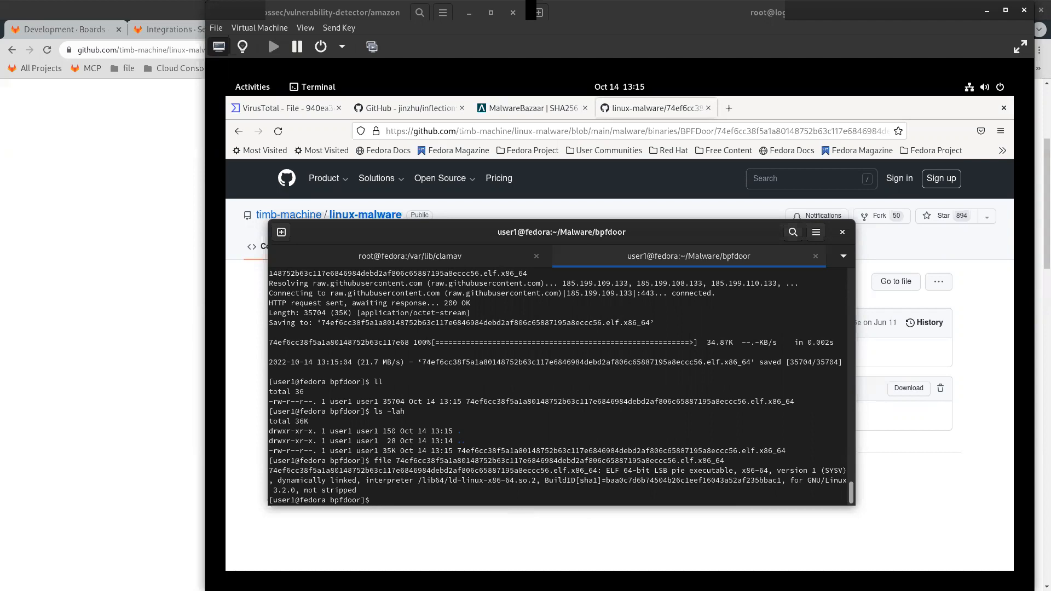
double_click(310, 490)
drag(343, 496, 361, 490)
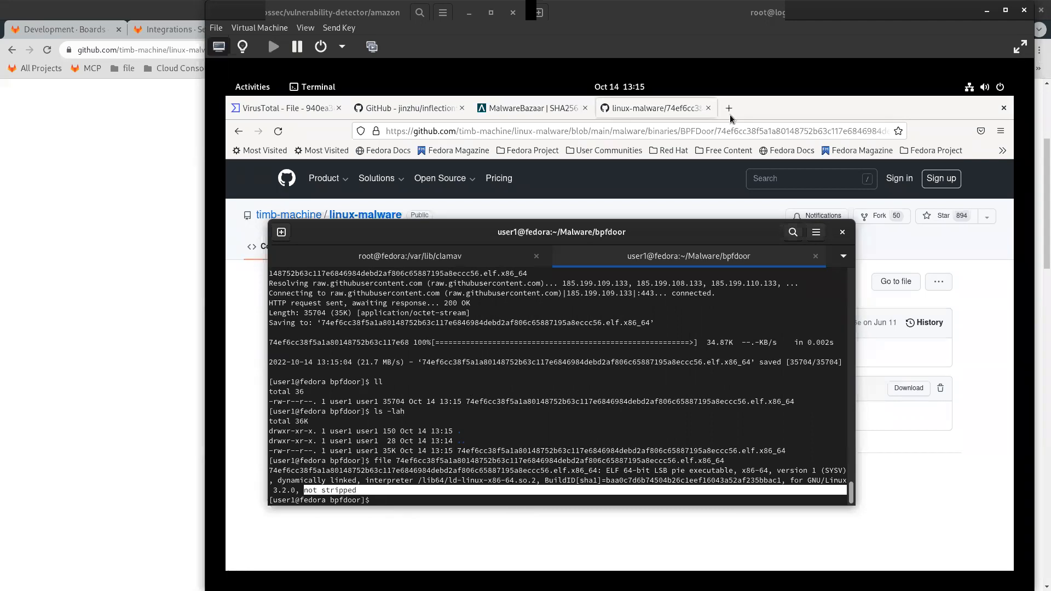
Search the desktop's applications and files for ghidra, and close the search.
click(254, 87)
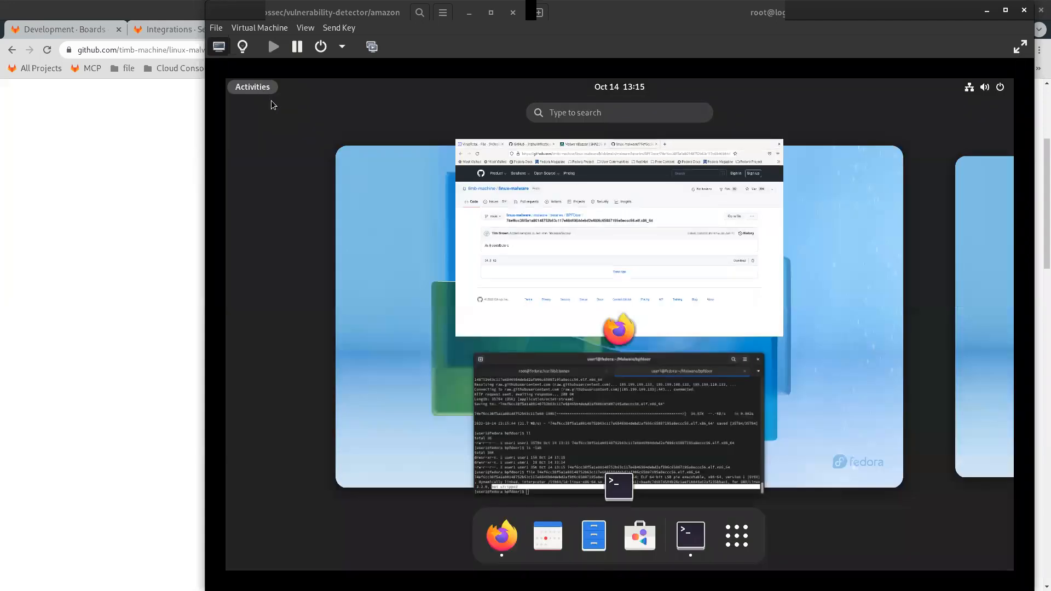
click(556, 410)
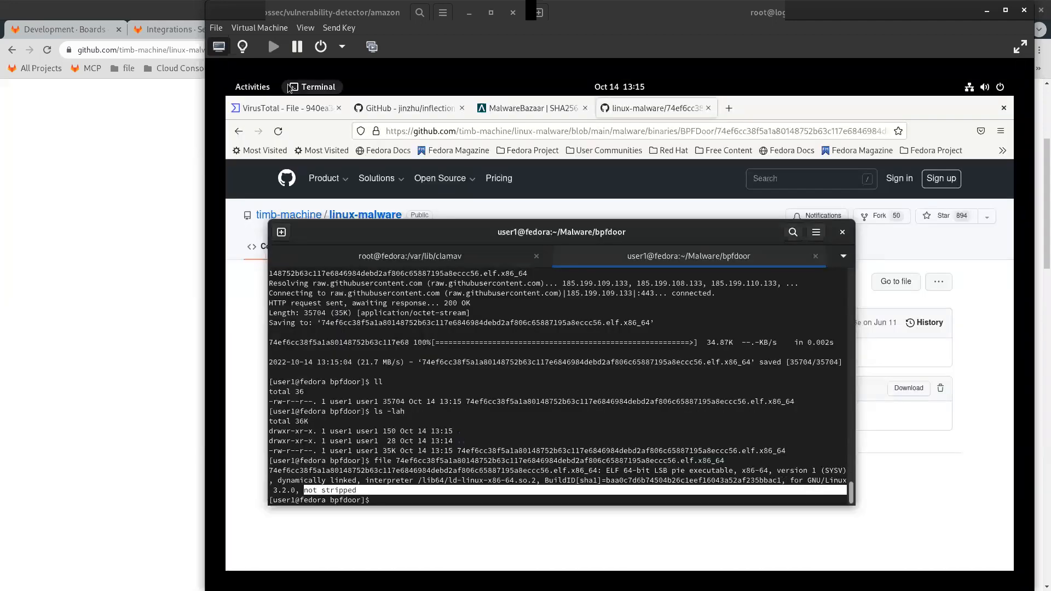
click(255, 88)
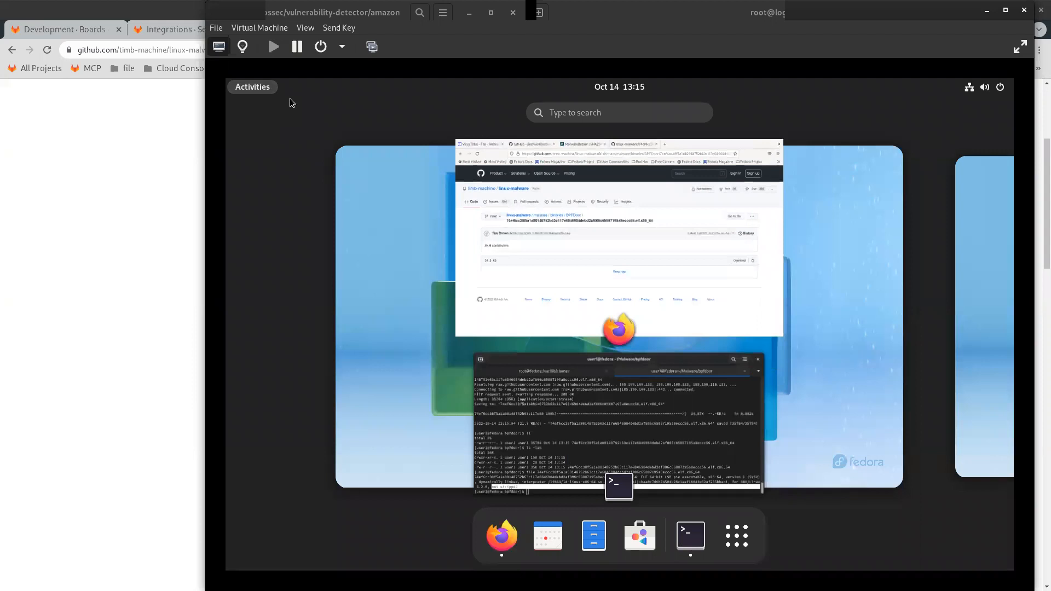
text(gh)
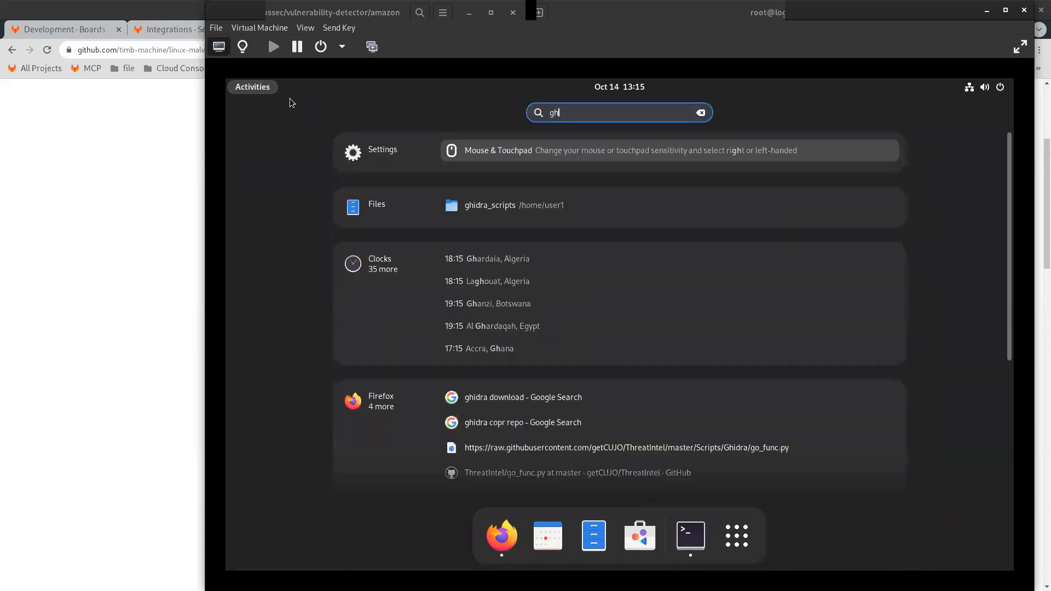
text(idra)
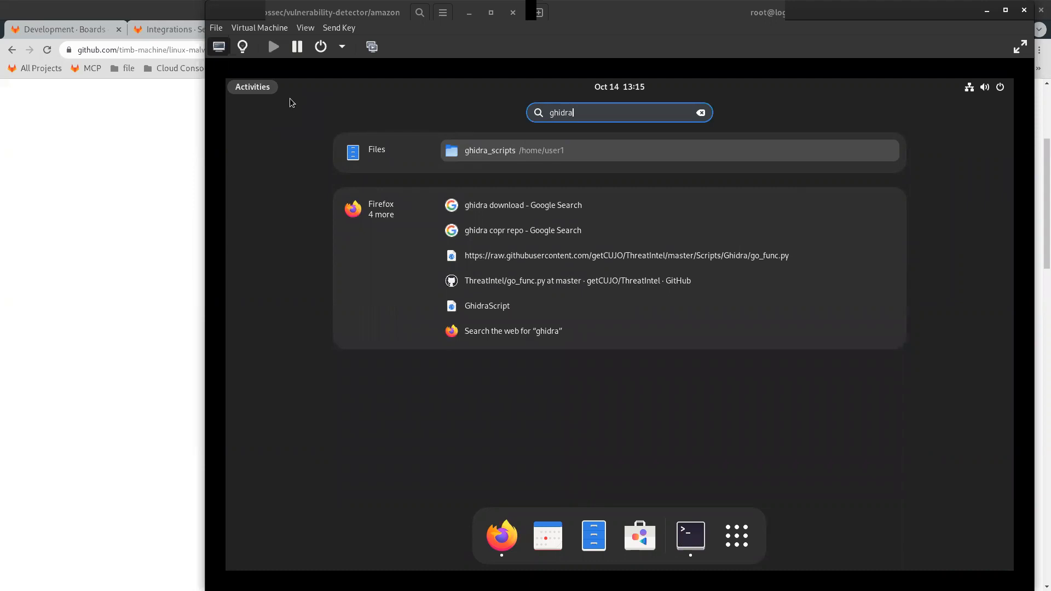
key(Escape)
key(Escape)
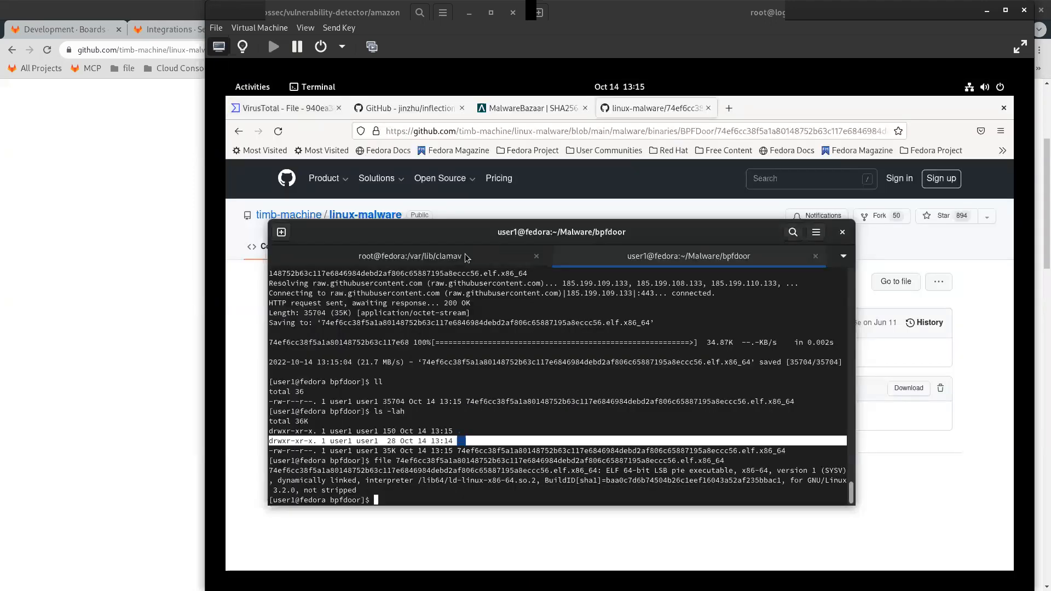
Open a new terminal tab and list the home directory with ls.
click(465, 255)
key(ctrl+t)
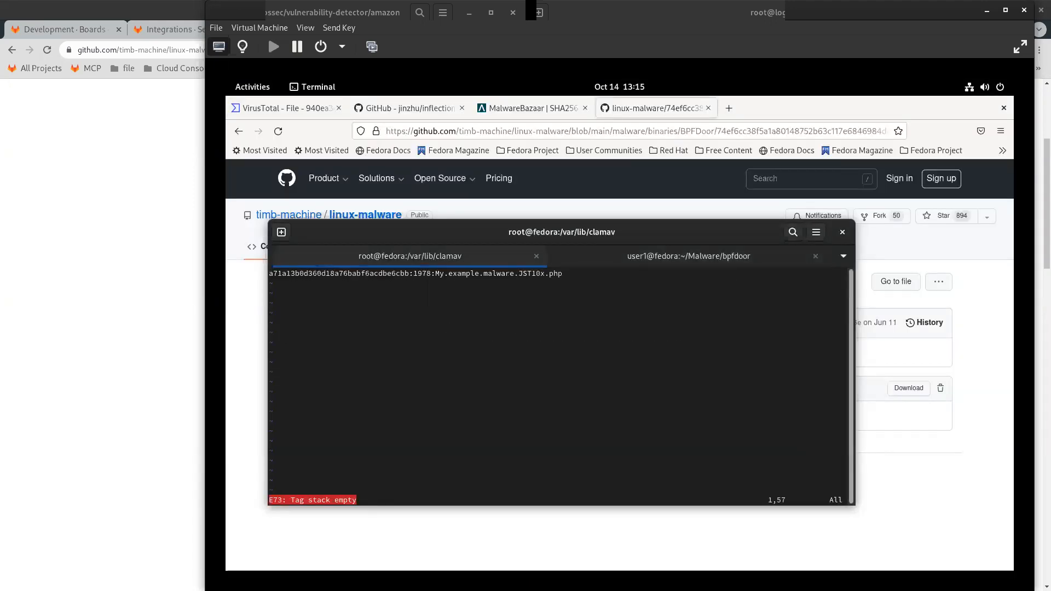
key(ctrl+shift+t)
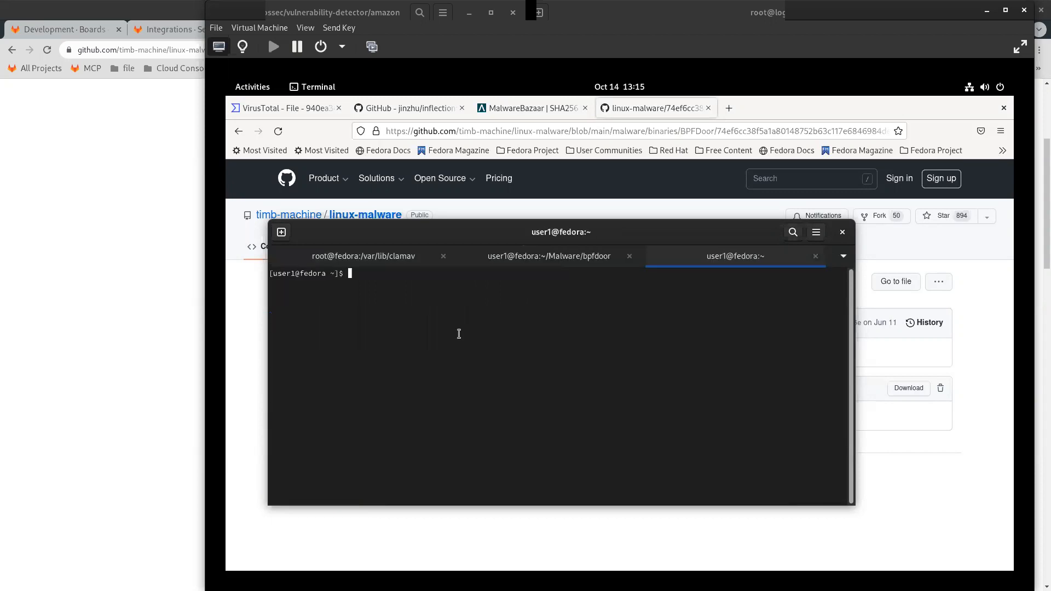
text(gh)
key(BackSpace)
key(BackSpace)
text(ls)
key(Return)
Change to the Downloads directory and list its contents with ls and ll.
text(cd Do)
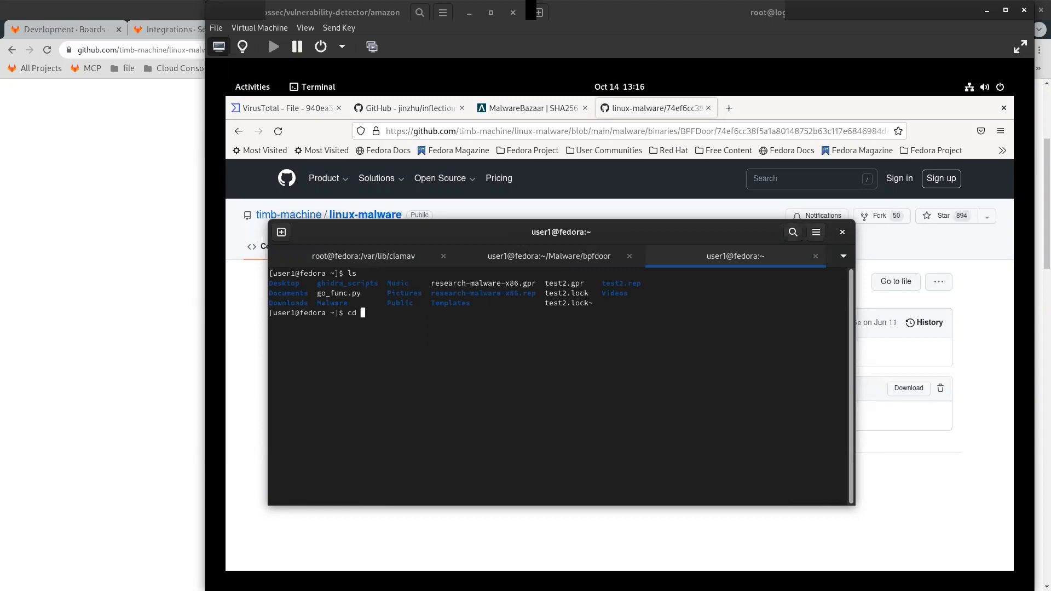
key(Tab)
key(Return)
text(ls)
key(Return)
text(ll)
key(Return)
Change to the ../Malware directory and list its contents.
text(cd )
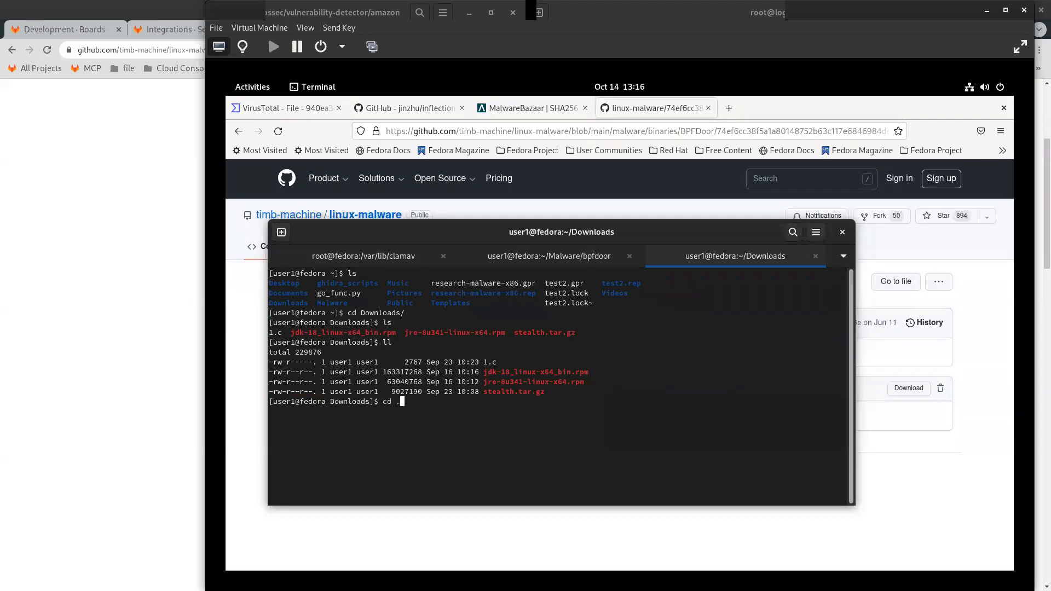
text(../M)
key(Tab)
key(Return)
text(ls)
key(Return)
Return to the parent home directory and list its contents with ls.
text(cd ..)
key(Return)
text(ls)
key(Return)
Launch Ghidra with the ghidra command in the terminal and dismiss its Tip of the Day.
text(history)
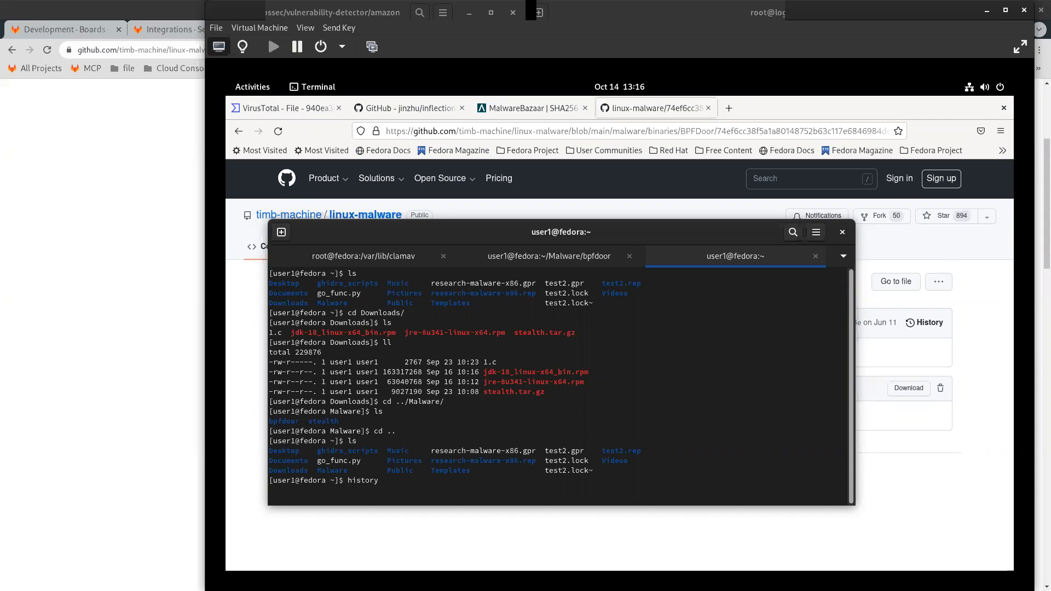
key(ctrl+u)
text(gh)
key(Tab)
key(Tab)
key(Tab)
text(idra)
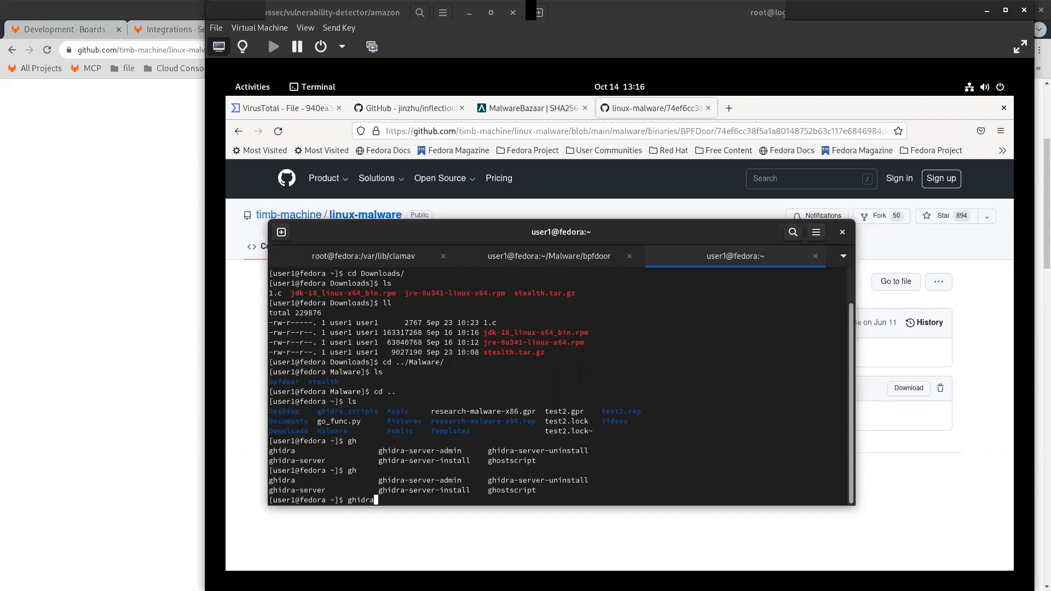
key(Return)
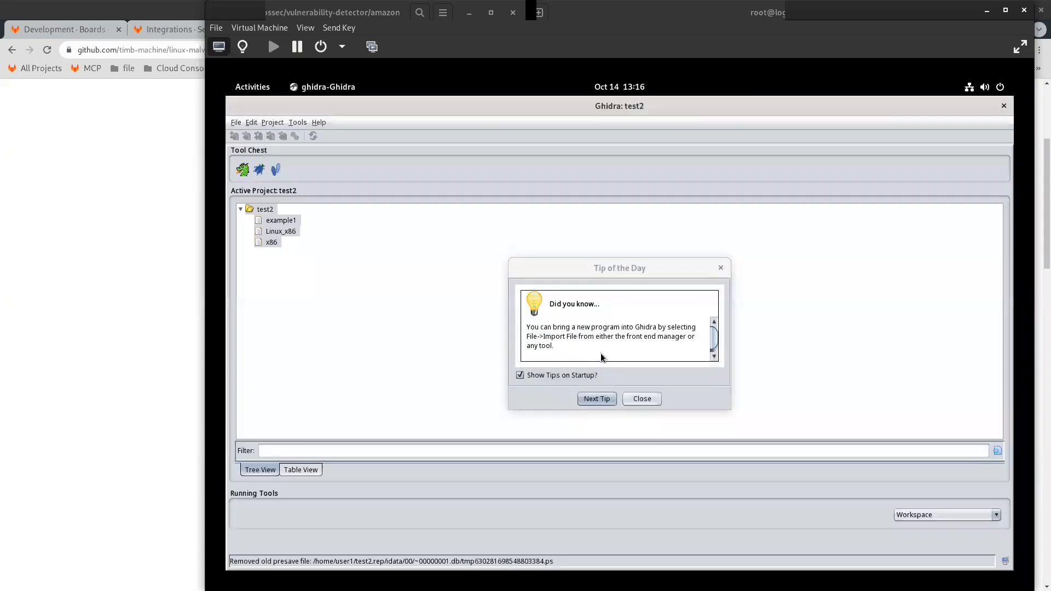
click(646, 400)
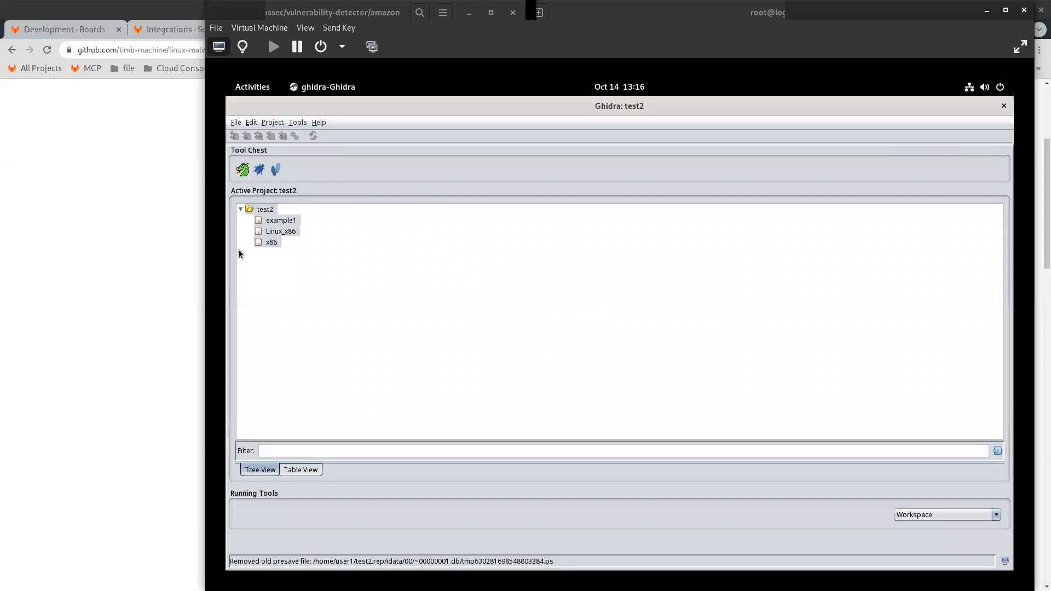
Import the 74ef6cc38f5a… sample from /home/user1/Malware/bpfdoor into the test2 project as Executable and Linking Format (ELF), language x86:LE:64:default:gcc.
click(233, 122)
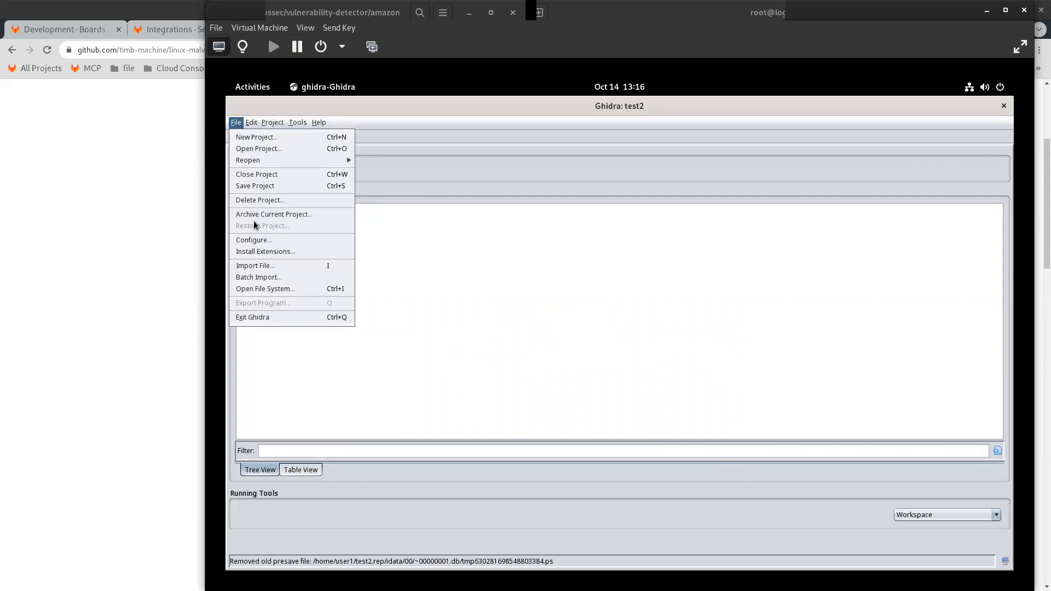
click(258, 266)
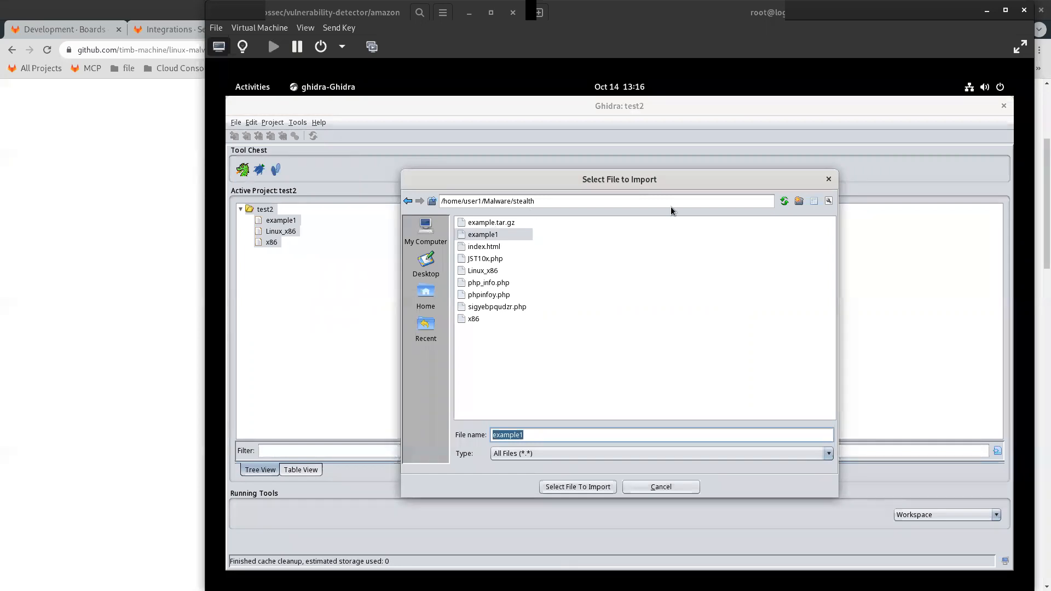
click(432, 201)
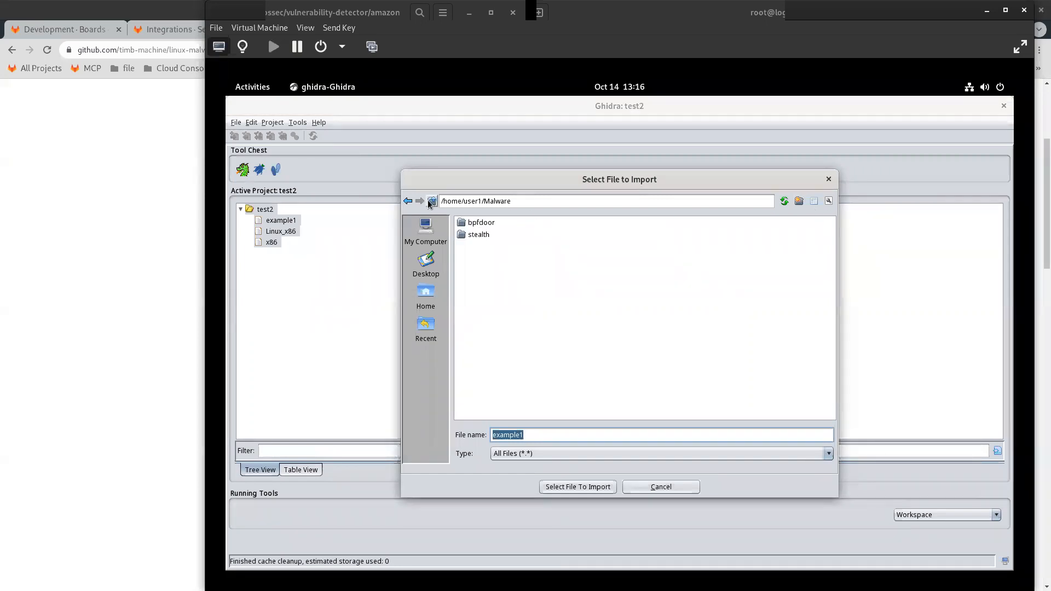
double_click(481, 223)
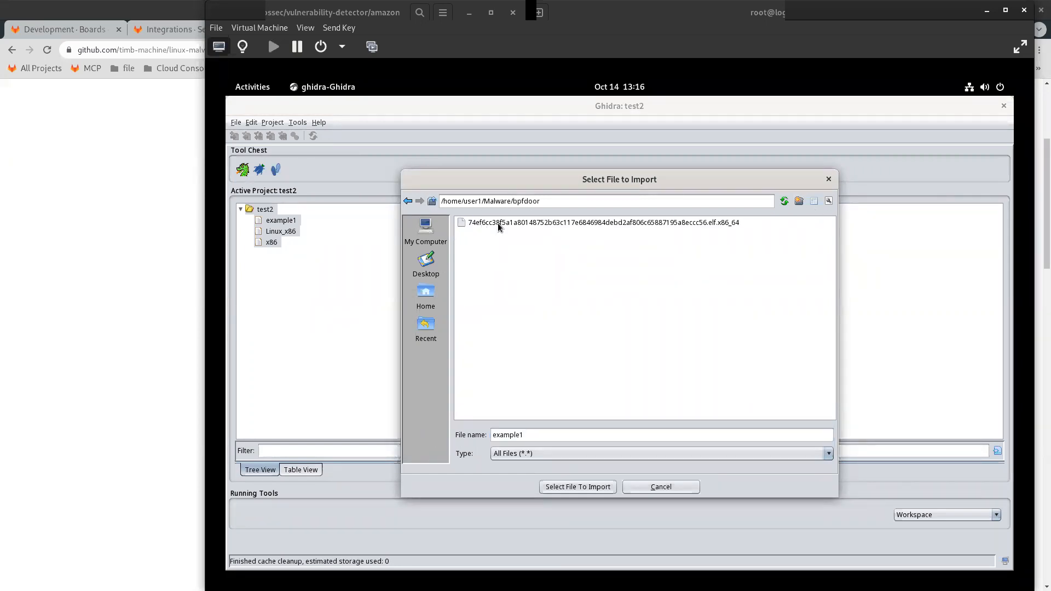
click(500, 223)
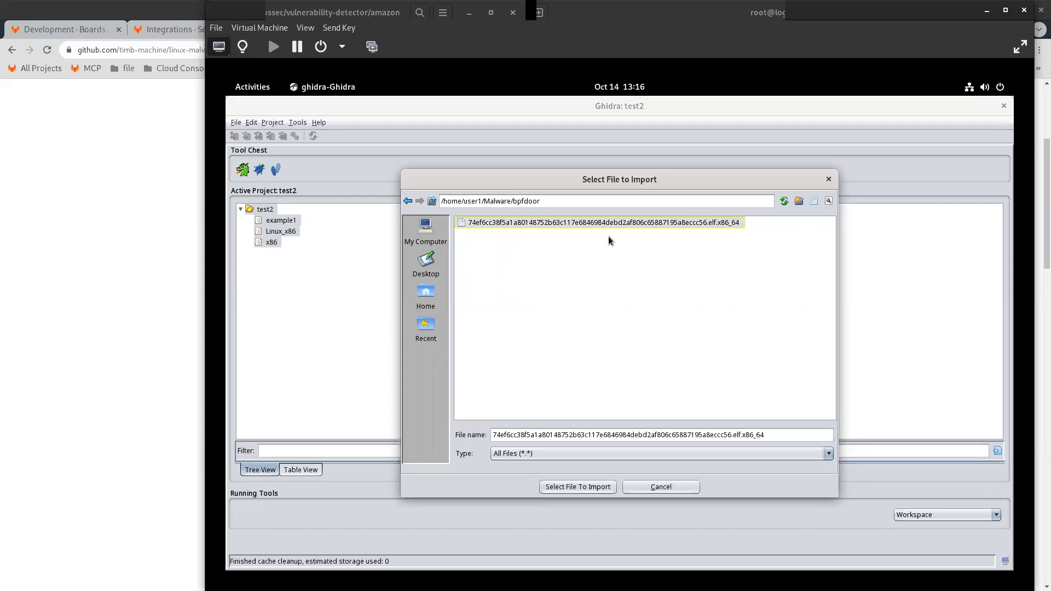
click(606, 488)
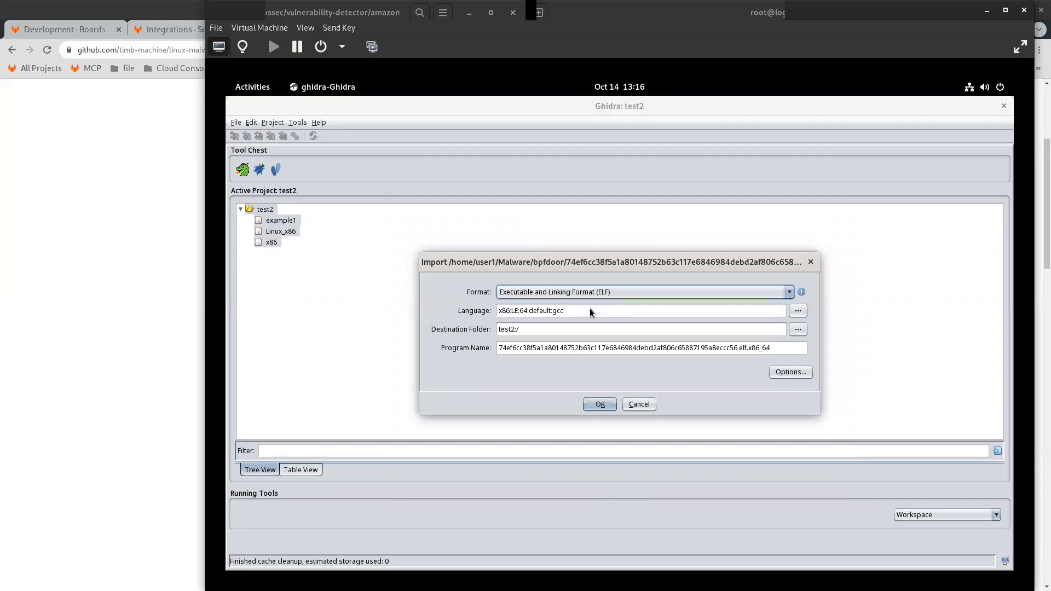
click(591, 406)
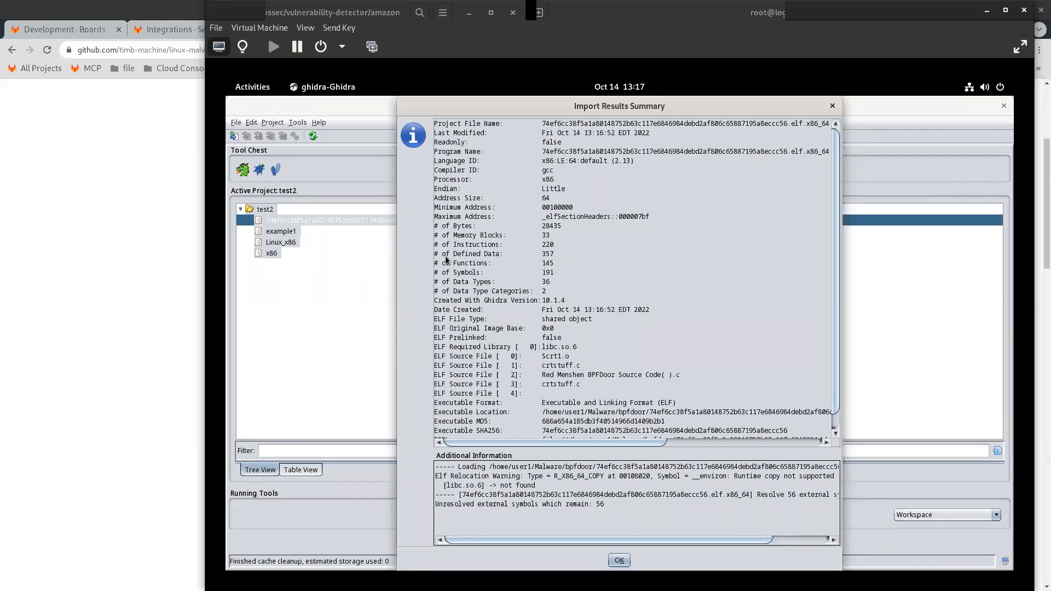
Examine the number of functions and the ELF source file names in the import results summary, and close it.
drag(439, 264, 493, 266)
double_click(548, 263)
drag(545, 376, 599, 377)
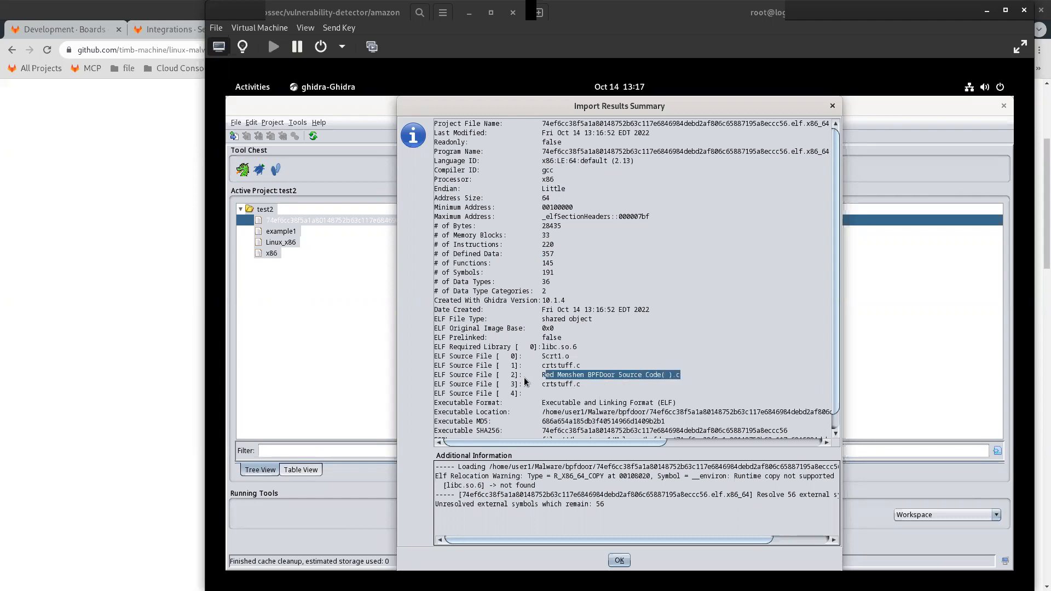
click(540, 378)
drag(542, 378, 658, 377)
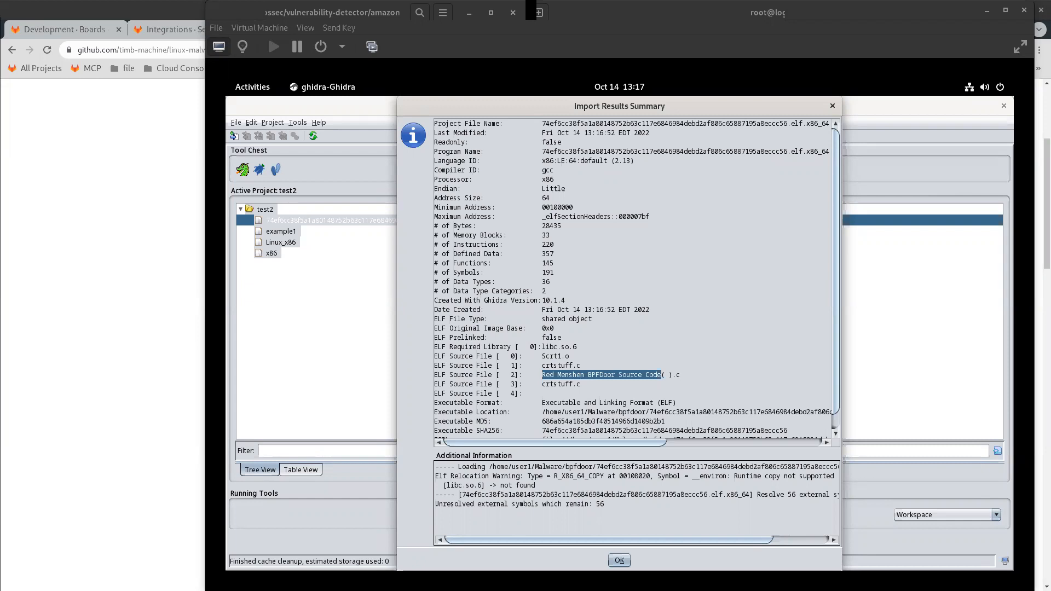
scroll(652, 311, down, 2)
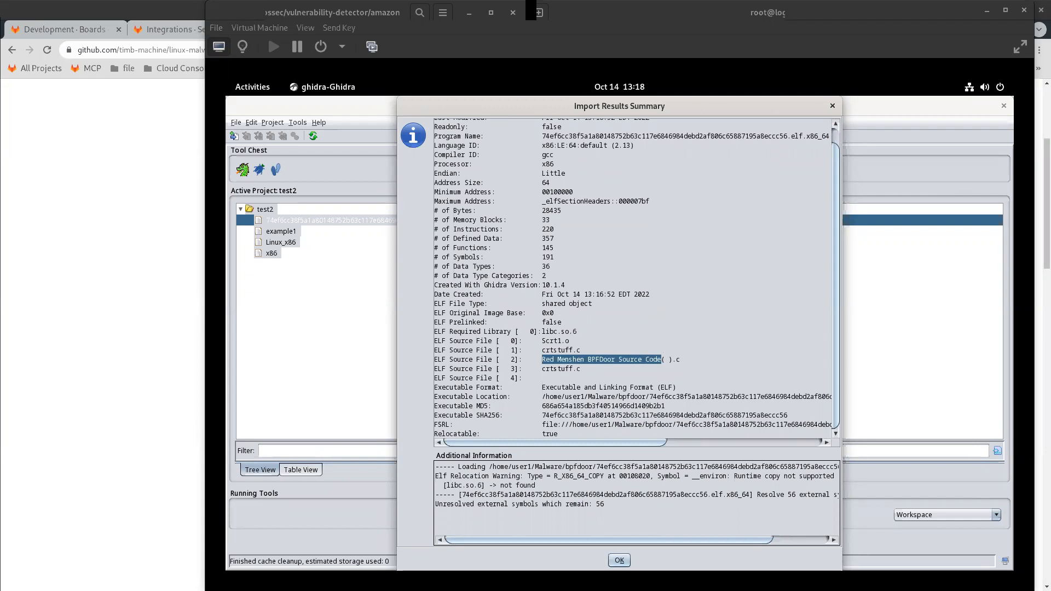
click(619, 560)
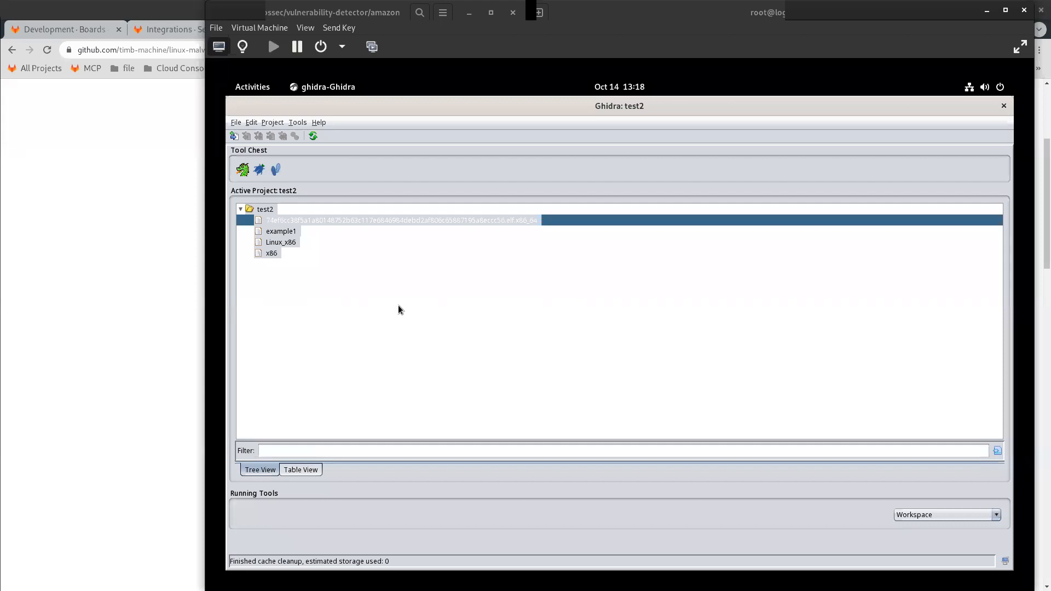
Open the imported sample in a maximized CodeBrowser and analyze it with the Decompiler Parameter ID analyzer enabled.
double_click(304, 220)
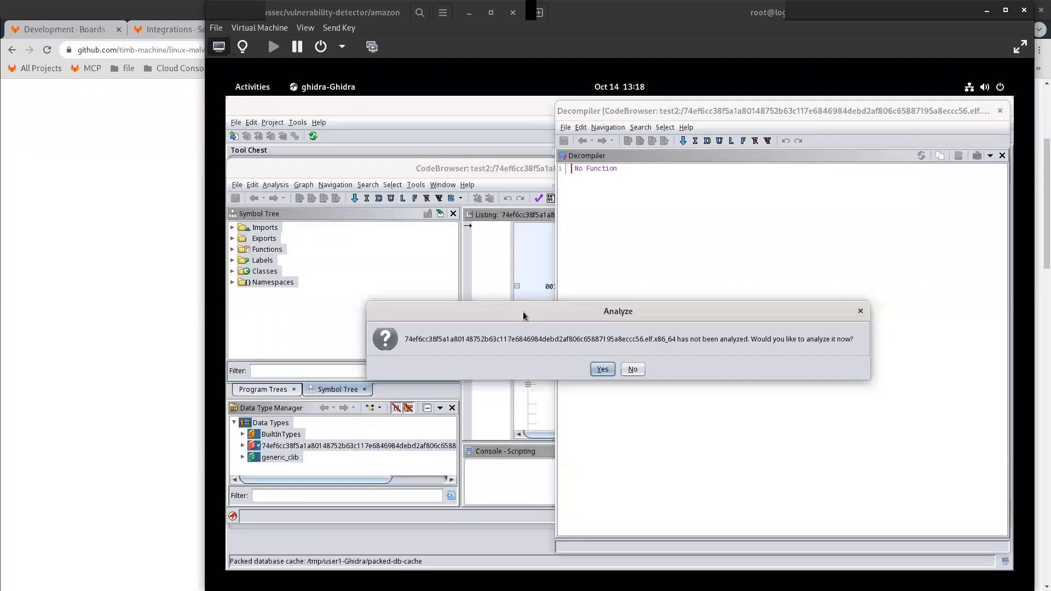
click(603, 371)
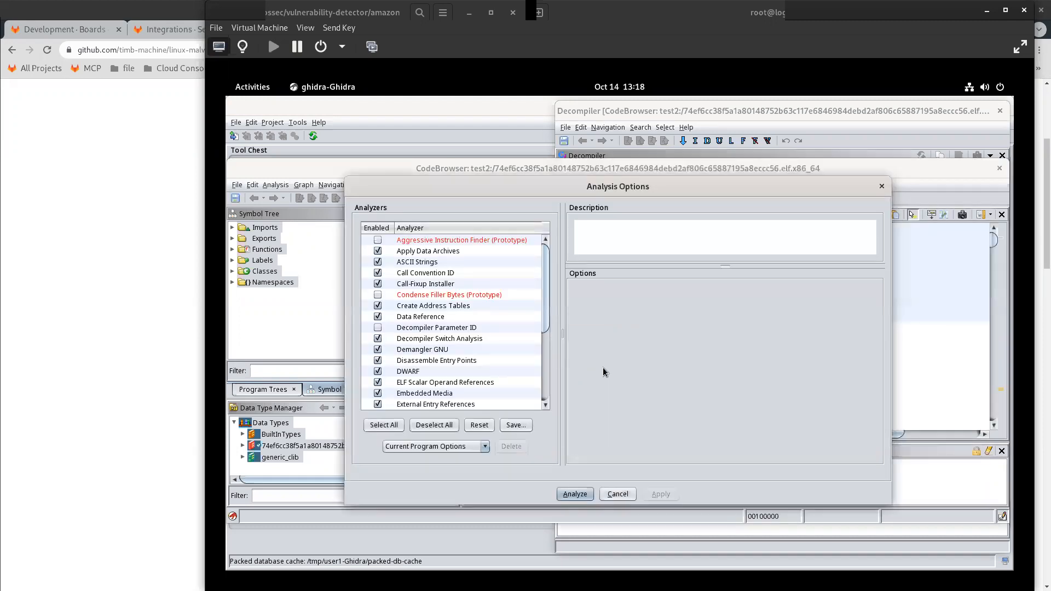
click(377, 328)
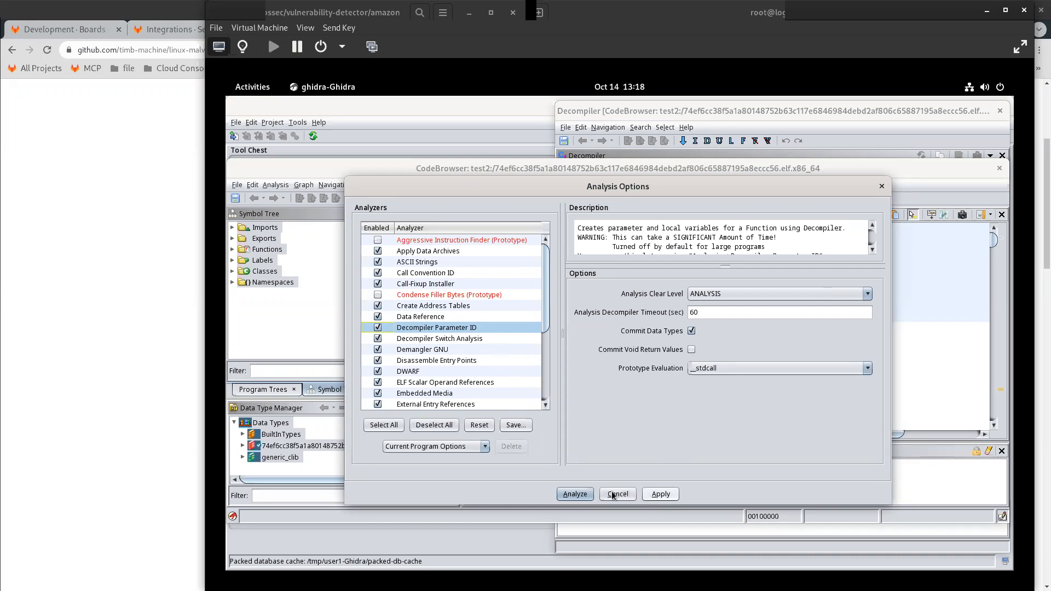
click(580, 495)
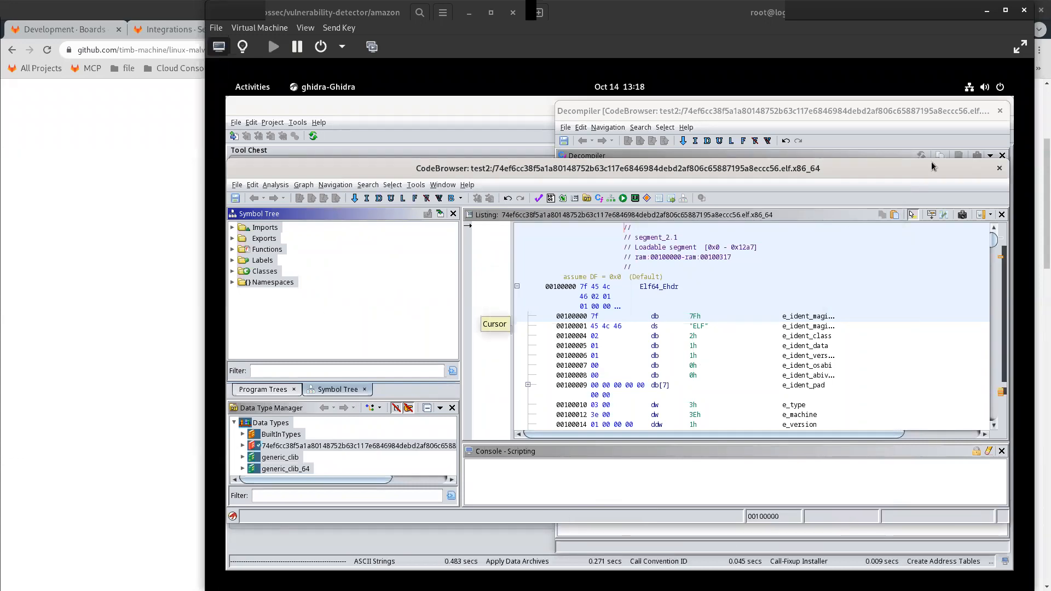
double_click(867, 173)
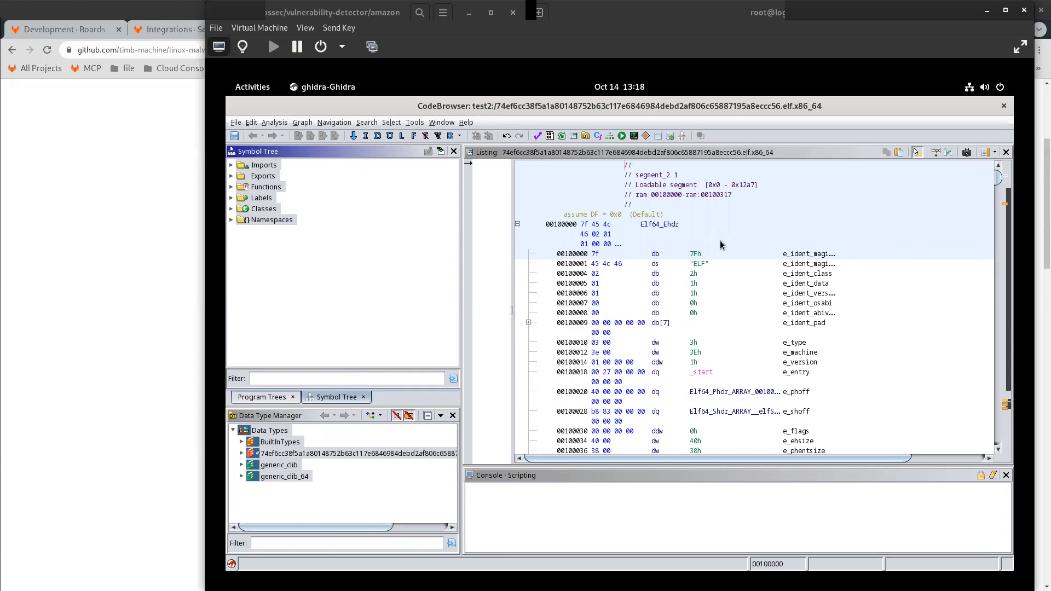
Expand the Functions folder in the symbol tree and show the main function in the listing.
click(231, 187)
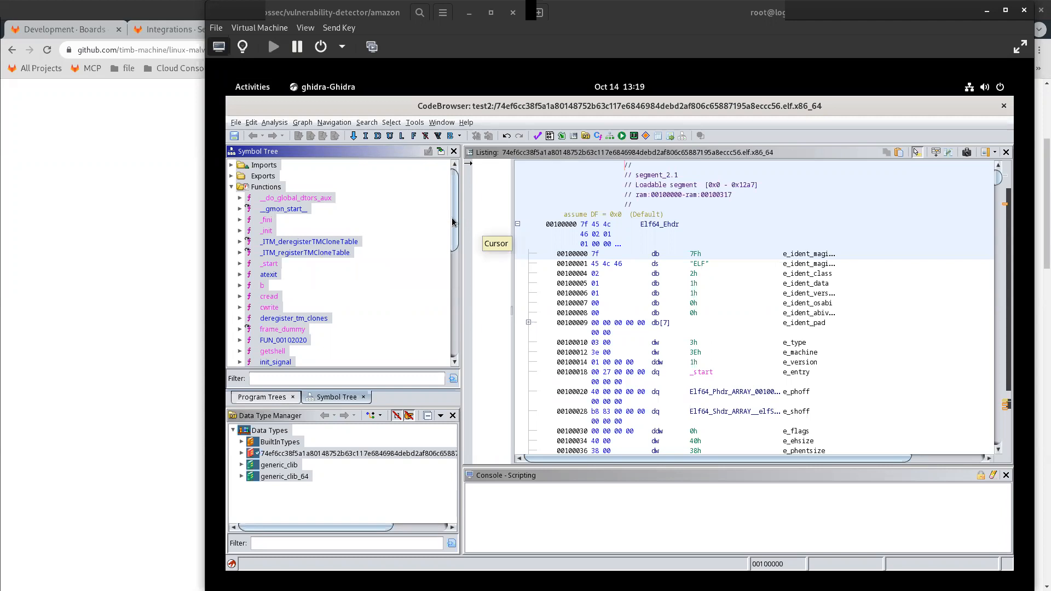
drag(452, 221, 430, 313)
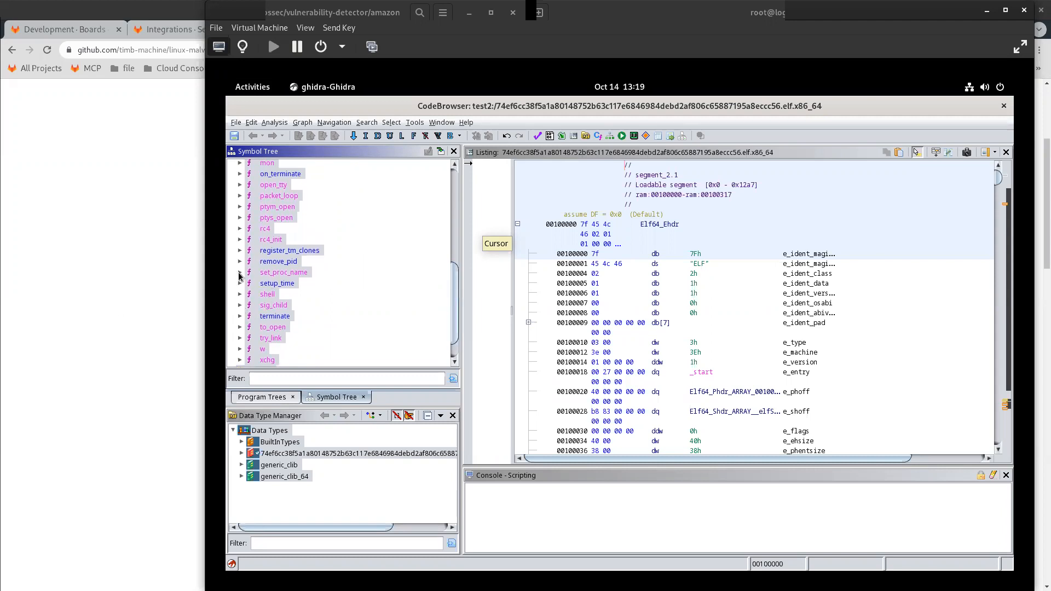
drag(454, 340, 446, 305)
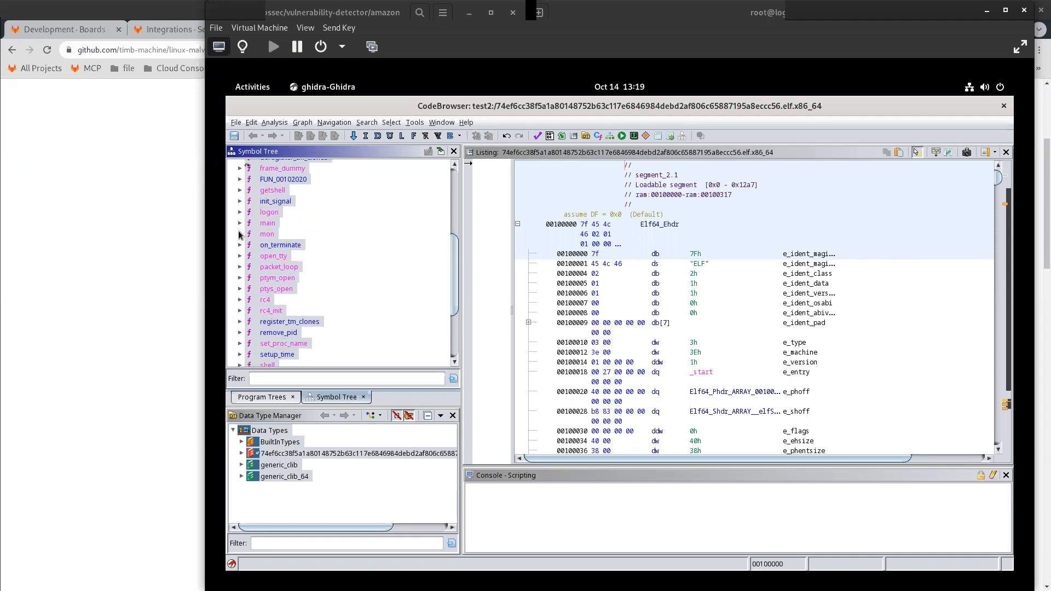
click(269, 225)
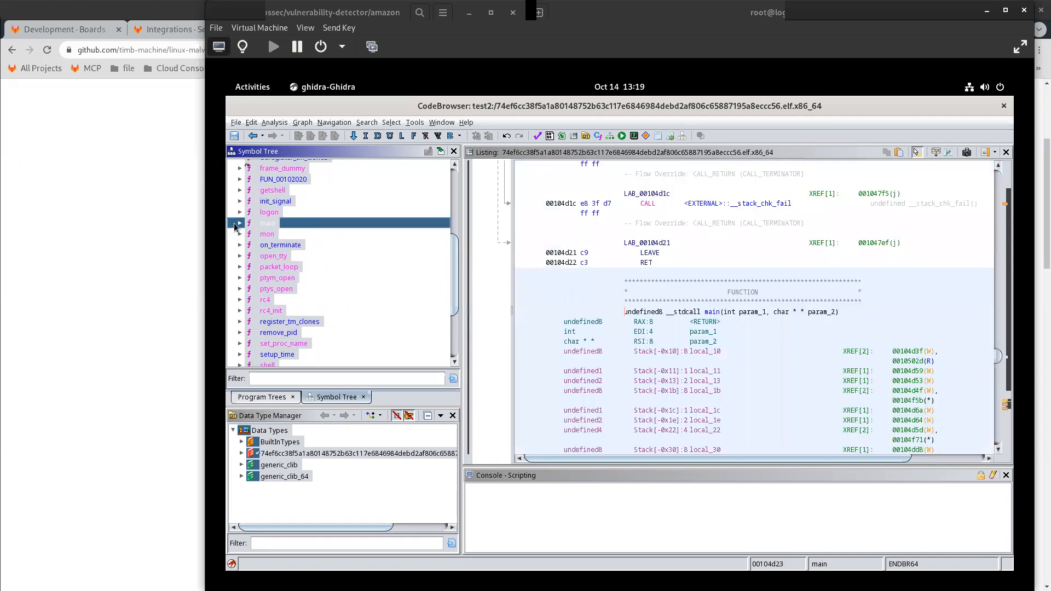
click(240, 222)
click(240, 223)
Filter the symbol tree by main and clear the filter again.
click(300, 378)
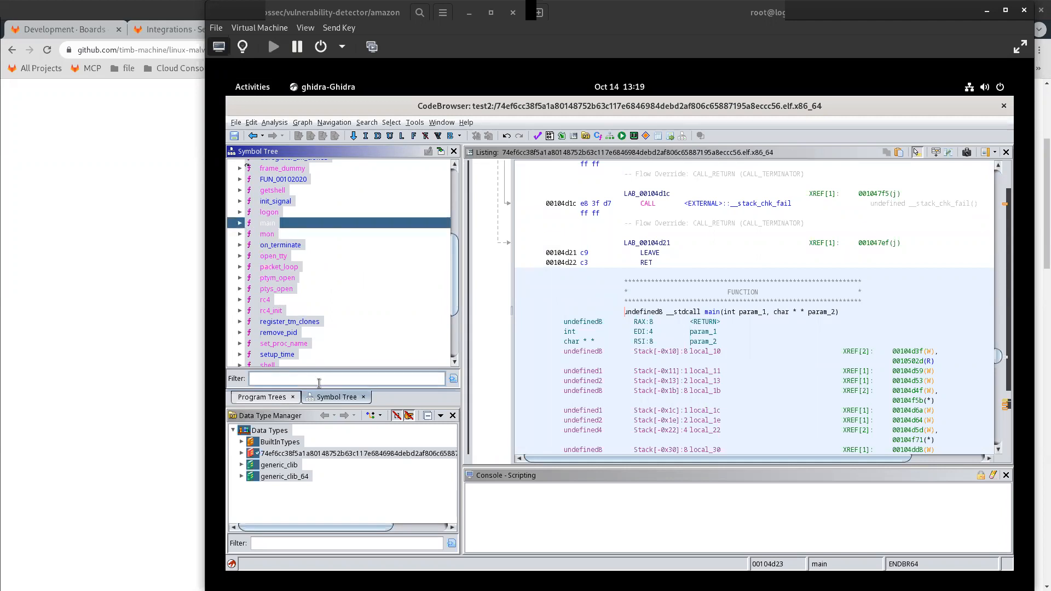
text(main)
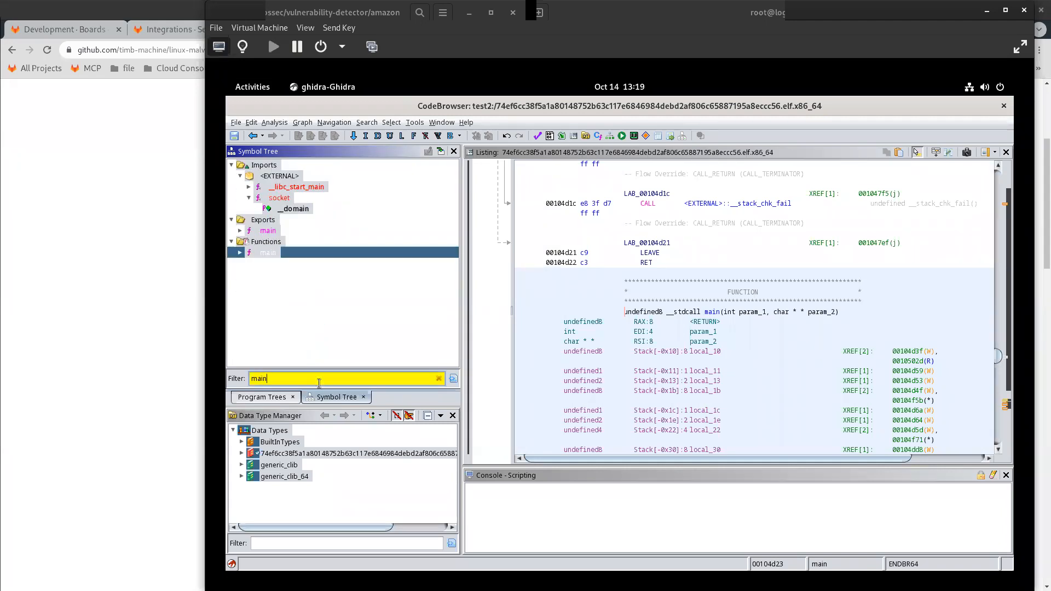
key(BackSpace)
key(BackSpace)
key(BackSpace)
key(BackSpace)
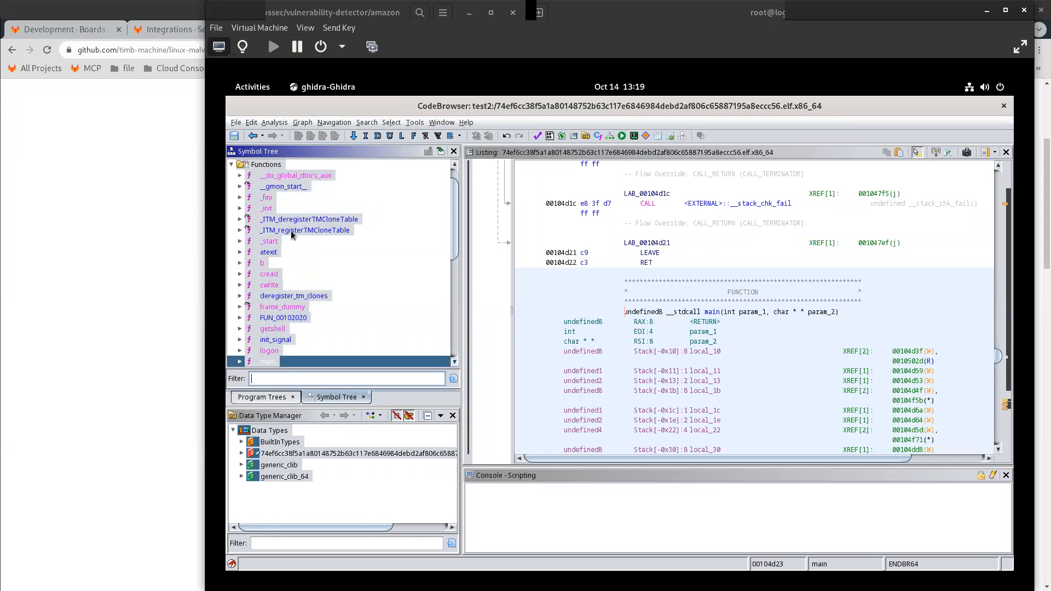
Look through the function list and show FUN_00102020 and getshell in the listing.
scroll(291, 282, down, 1)
scroll(290, 283, up, 2)
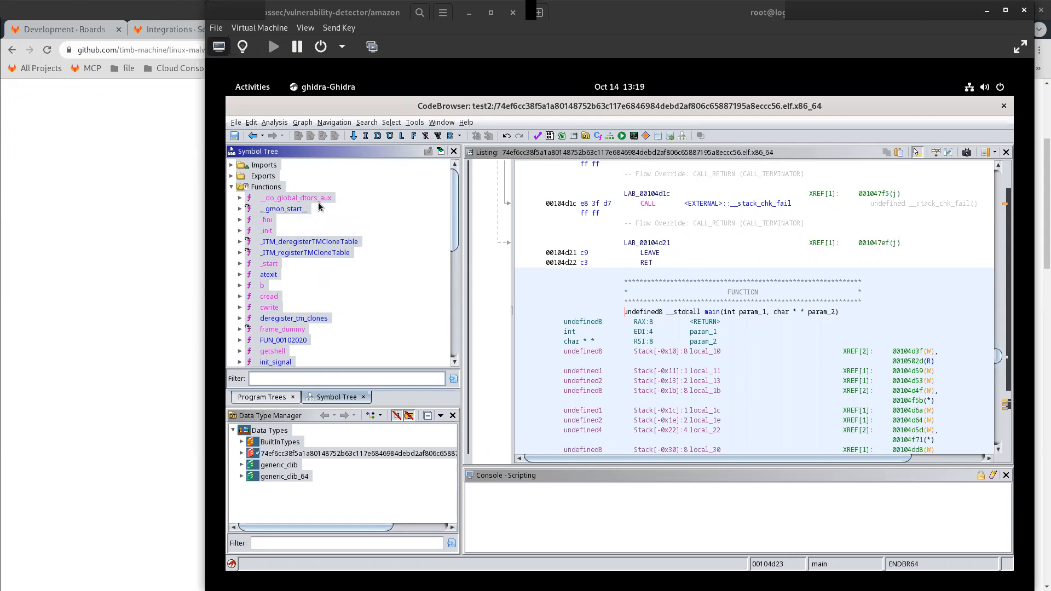
mouse_move(308, 203)
scroll(281, 312, down, 2)
scroll(281, 312, down, 1)
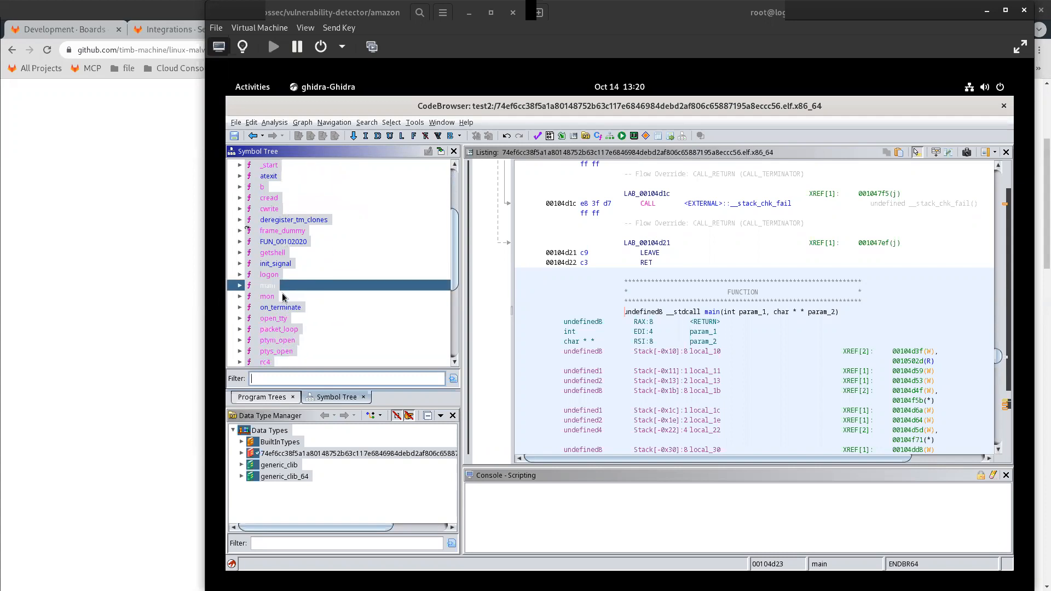
click(289, 245)
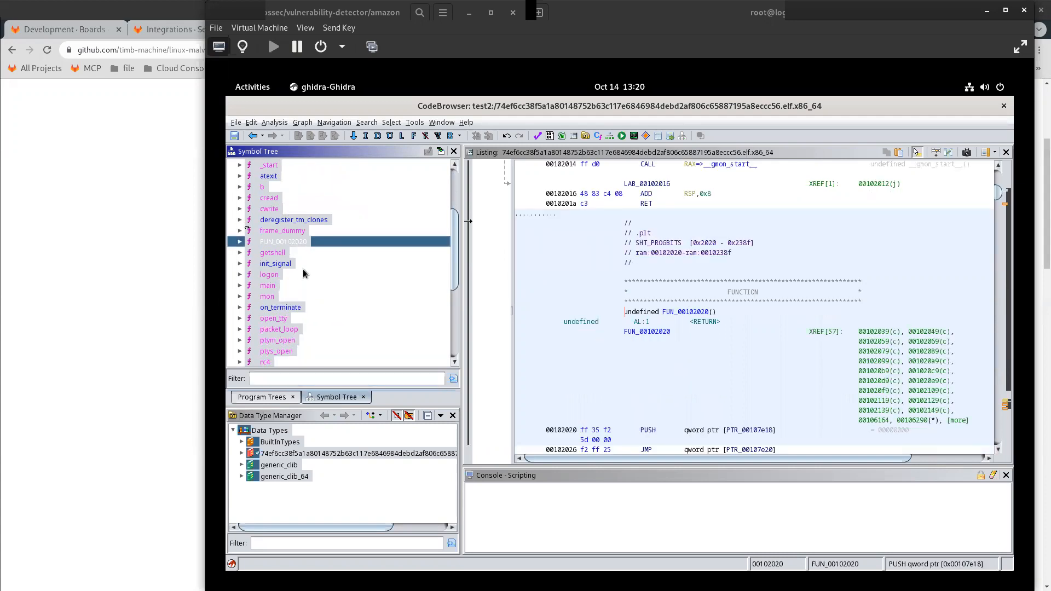
click(275, 254)
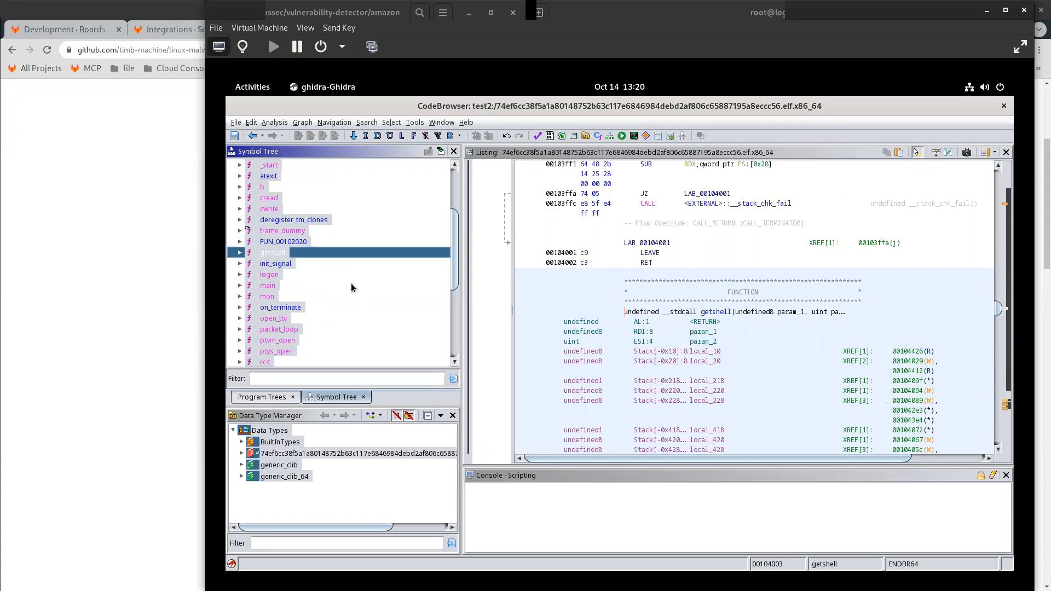
Go back to the main function in the listing and expand its parameters and local variables in the symbol tree.
scroll(313, 281, down, 2)
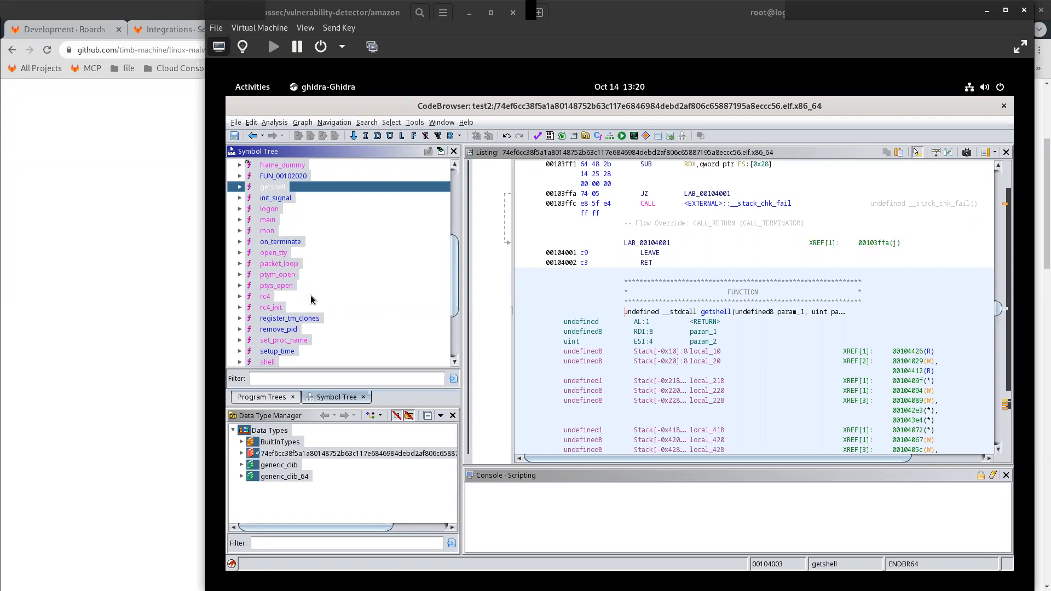
scroll(306, 300, down, 2)
scroll(307, 300, down, 1)
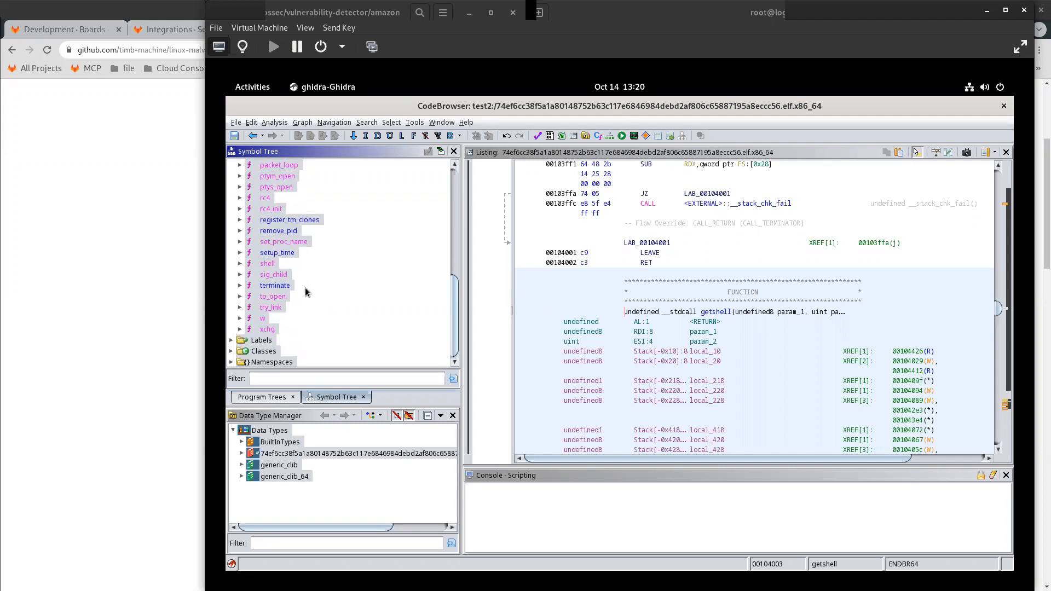
scroll(328, 296, up, 7)
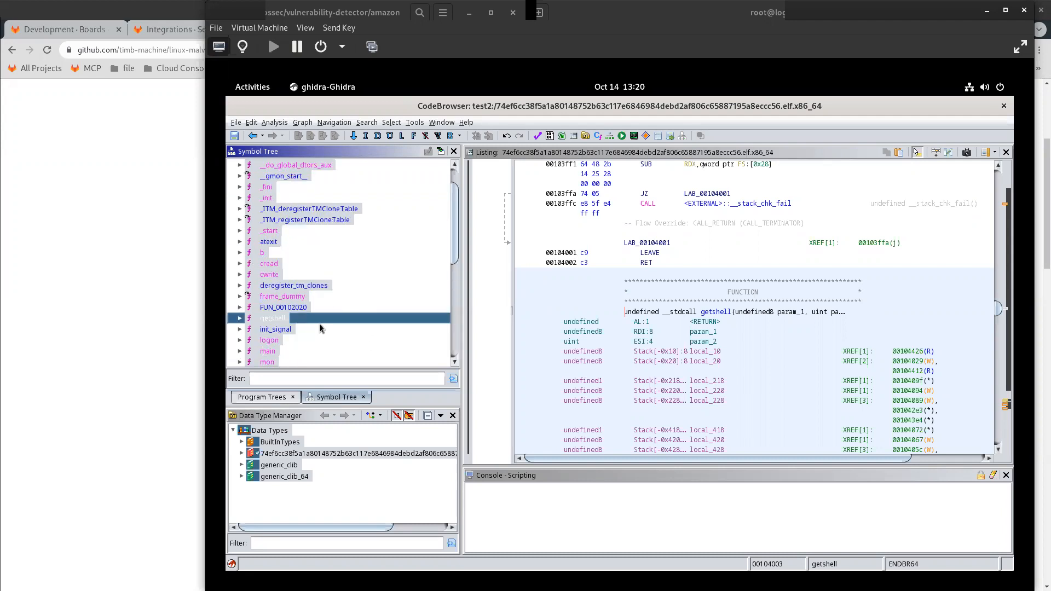
scroll(320, 324, down, 1)
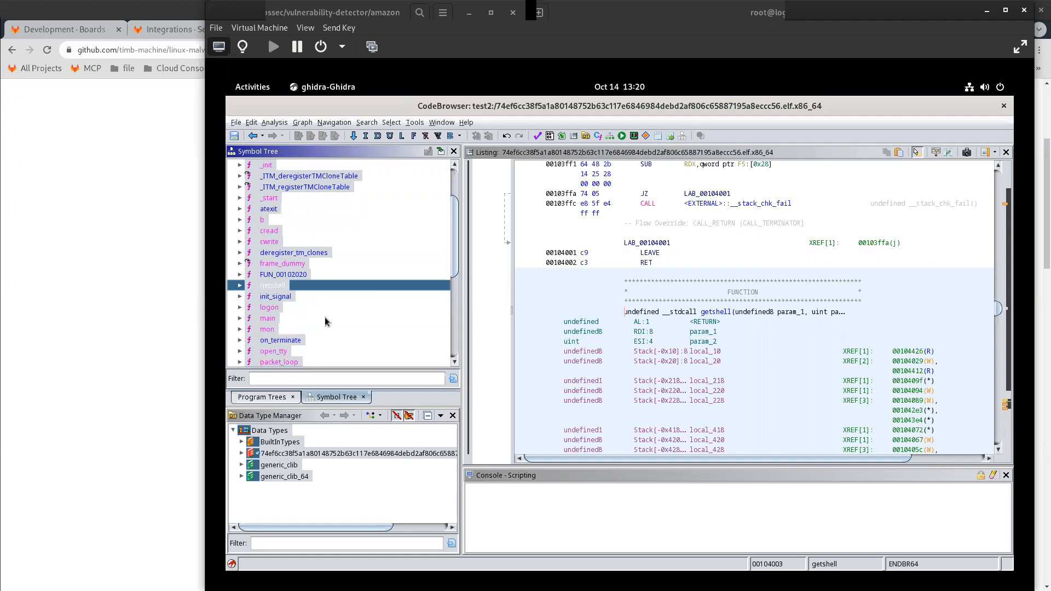
click(267, 318)
click(241, 319)
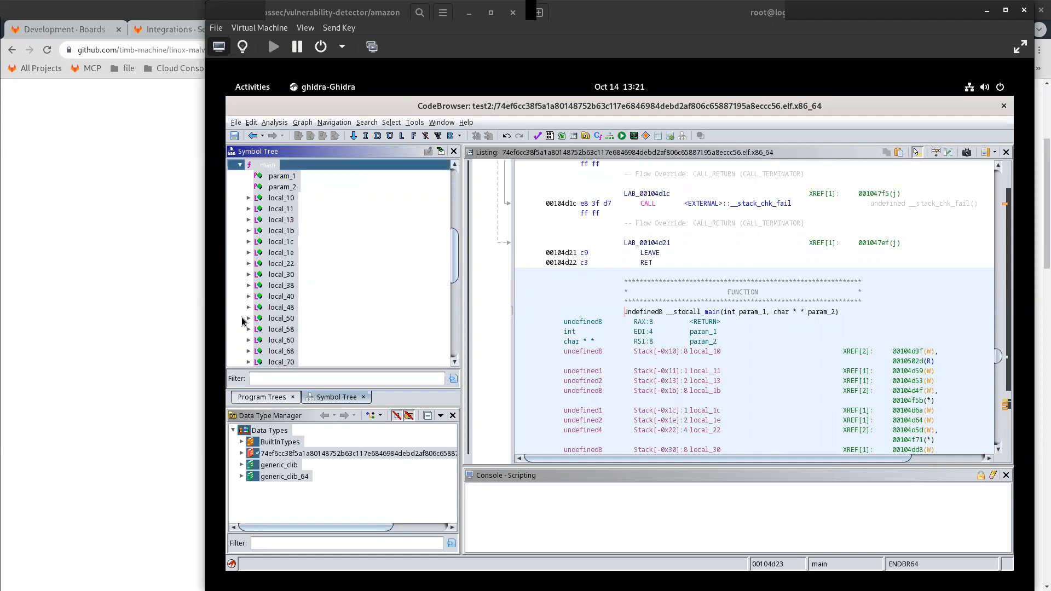
Widen the listing by narrowing the symbol tree, and return to the ELF header at the start of the disassembly.
scroll(858, 291, up, 6)
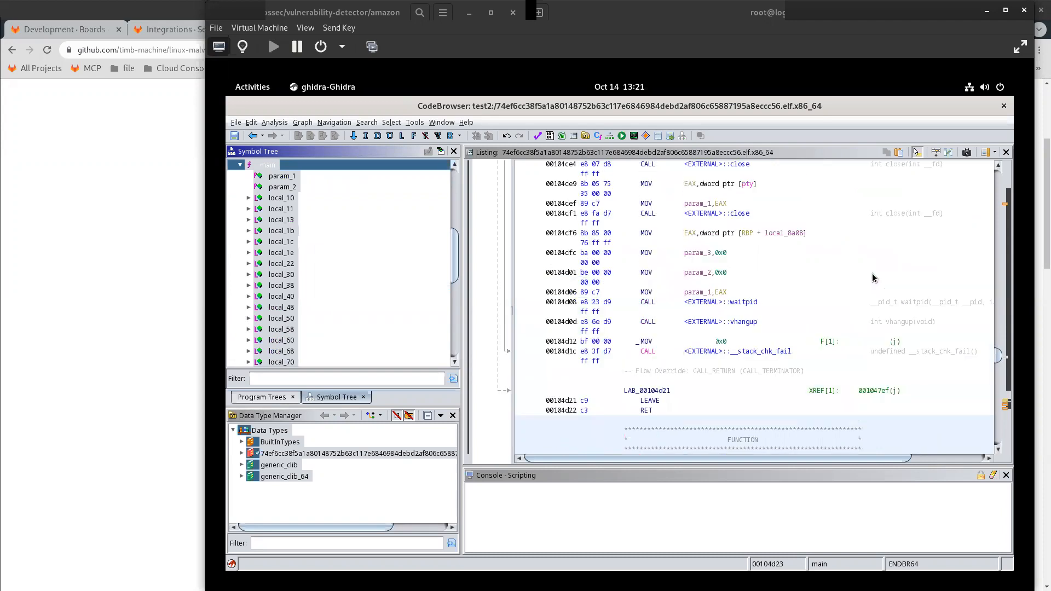
scroll(948, 357, up, 5)
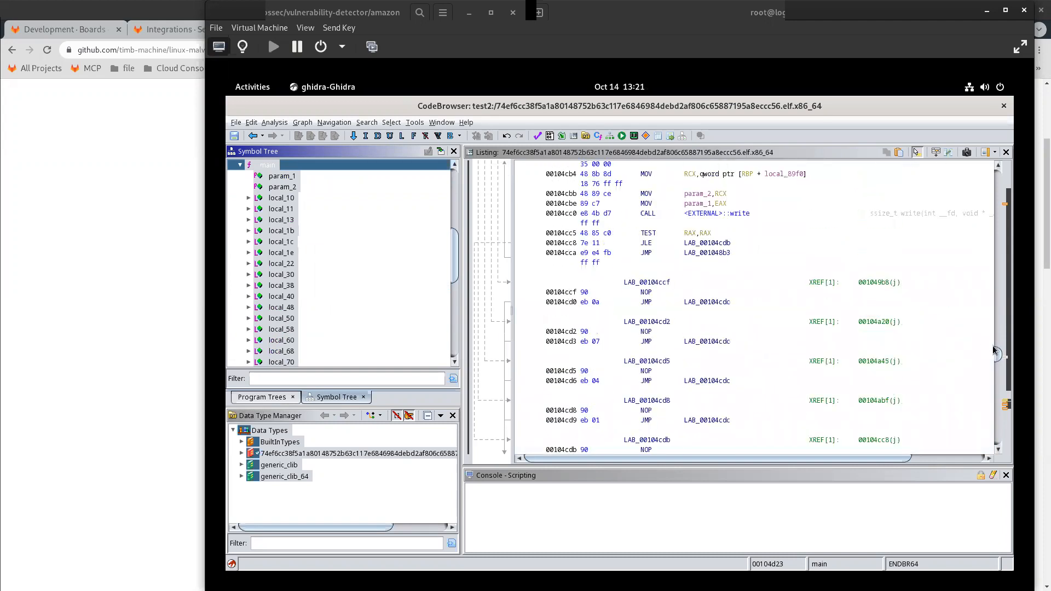
click(990, 332)
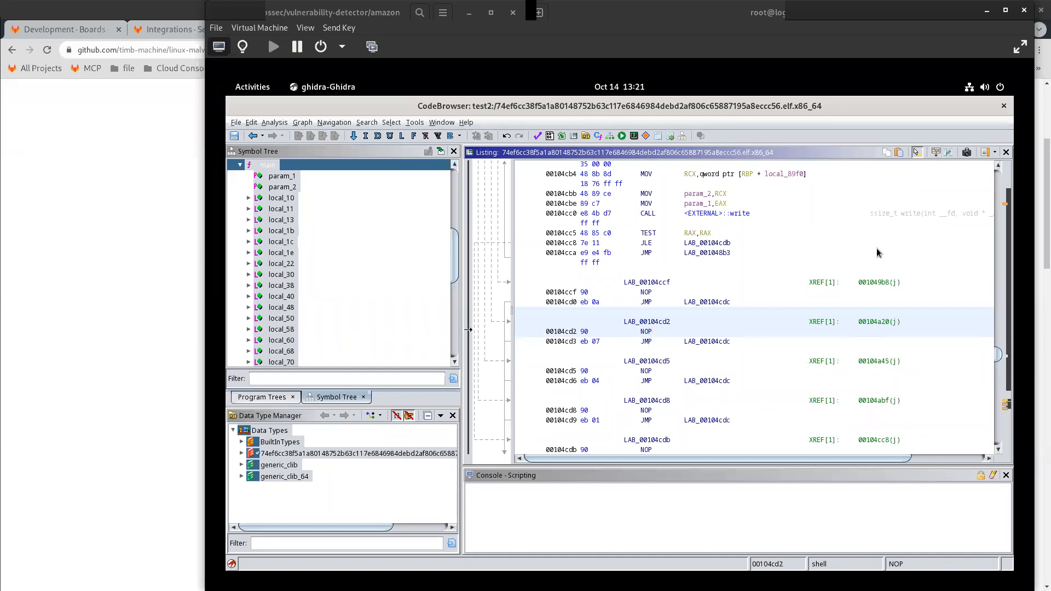
drag(464, 281, 410, 276)
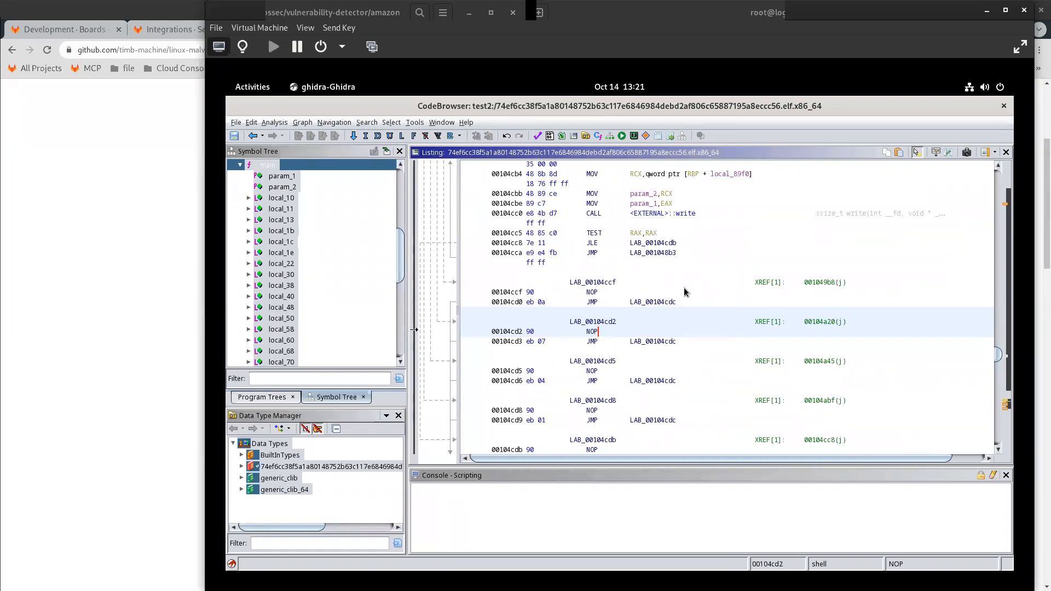
click(995, 153)
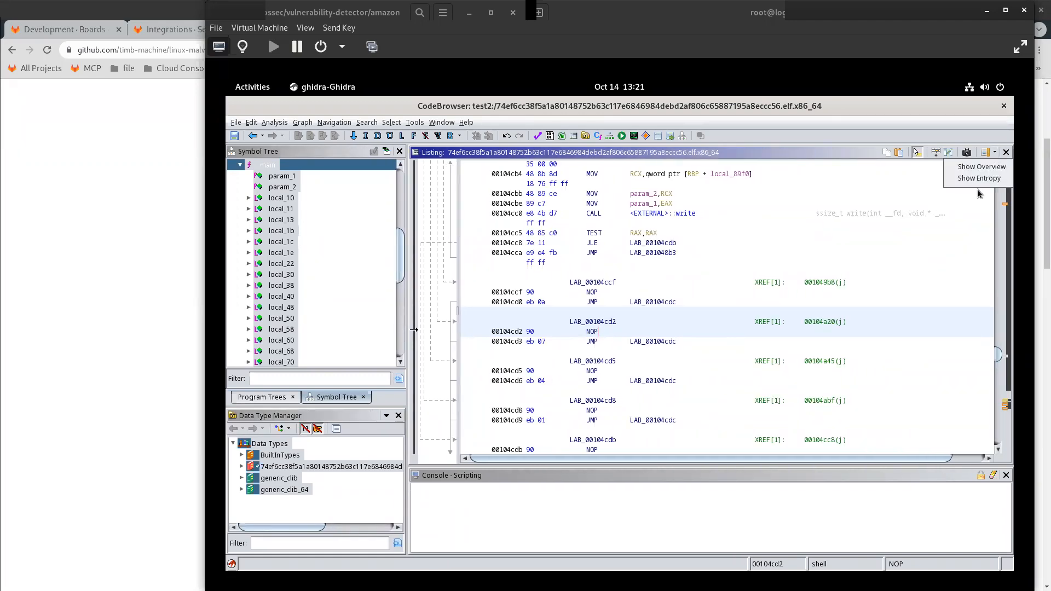
click(829, 543)
drag(997, 356, 1000, 147)
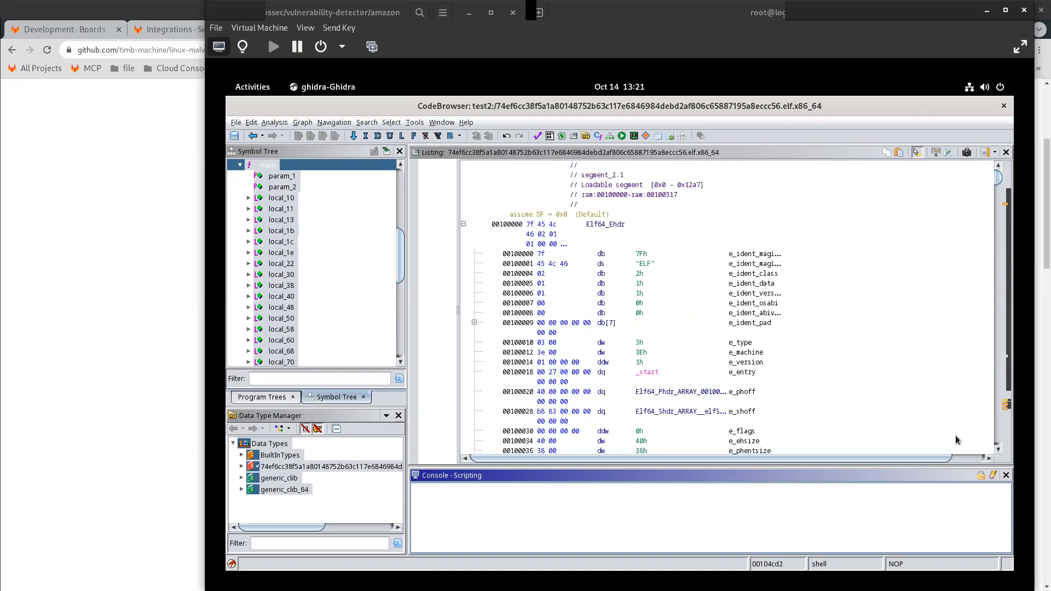
click(982, 457)
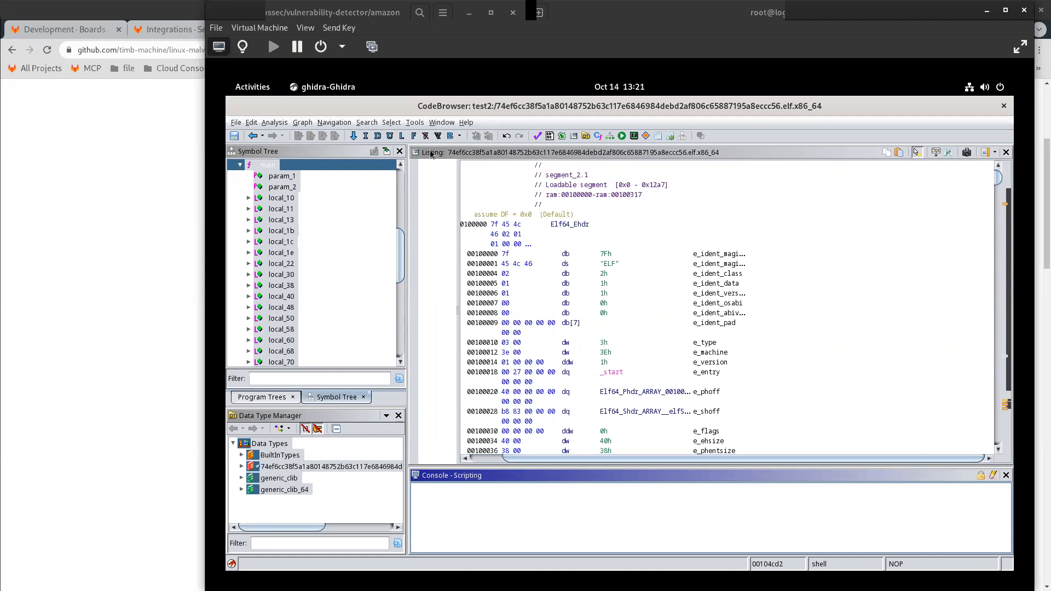
Open the Decompiler window and show the decompiled code of the main function.
click(439, 123)
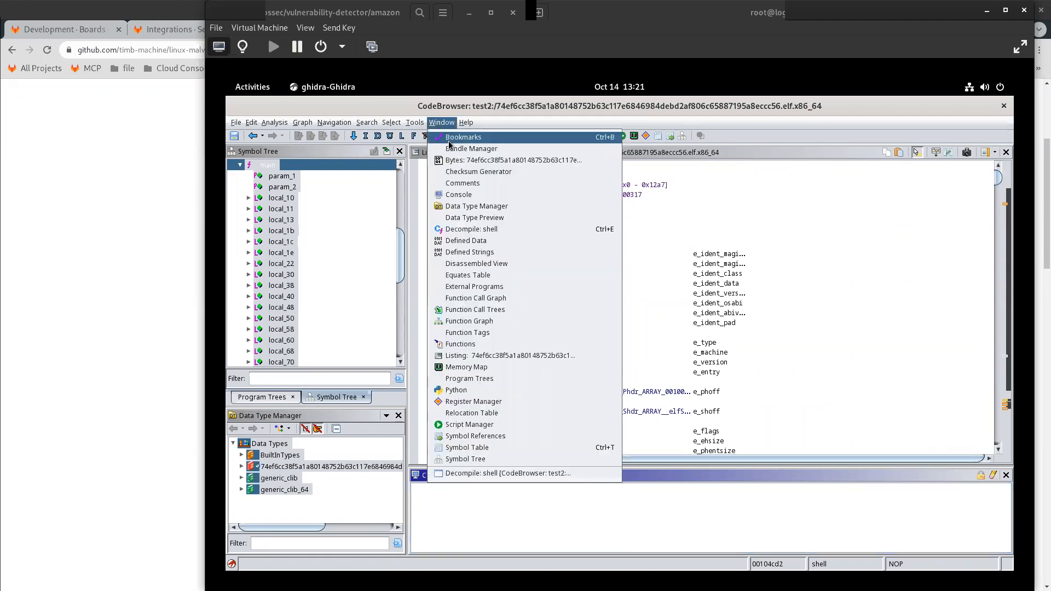
click(463, 230)
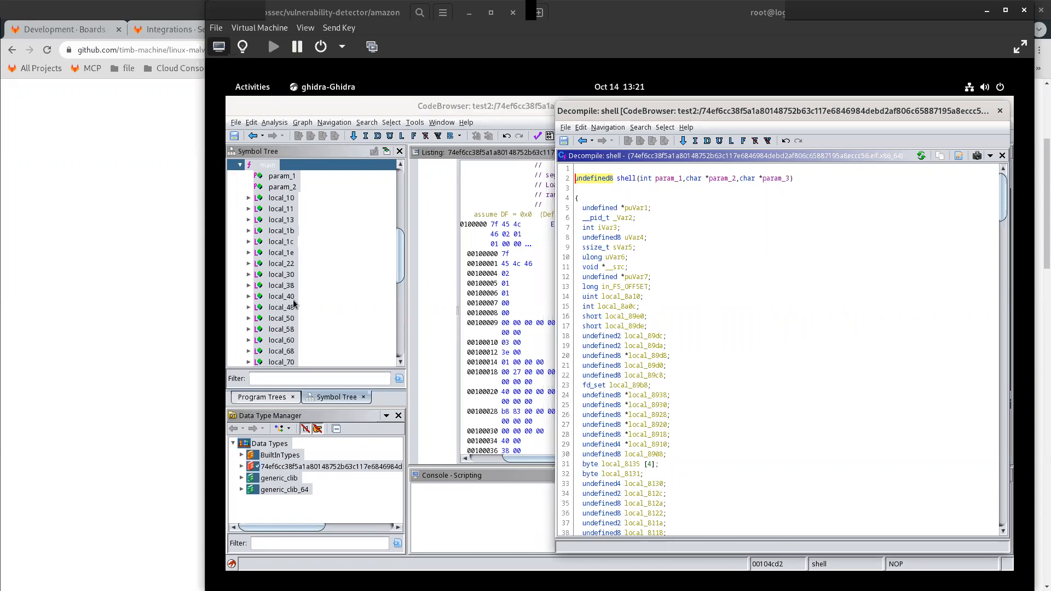
scroll(294, 304, up, 6)
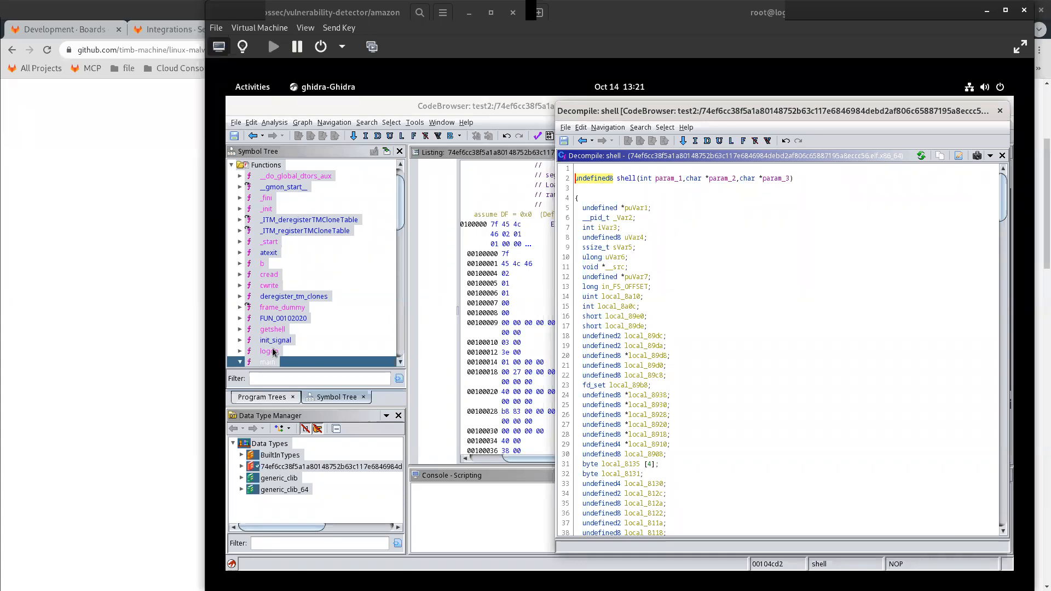
double_click(265, 364)
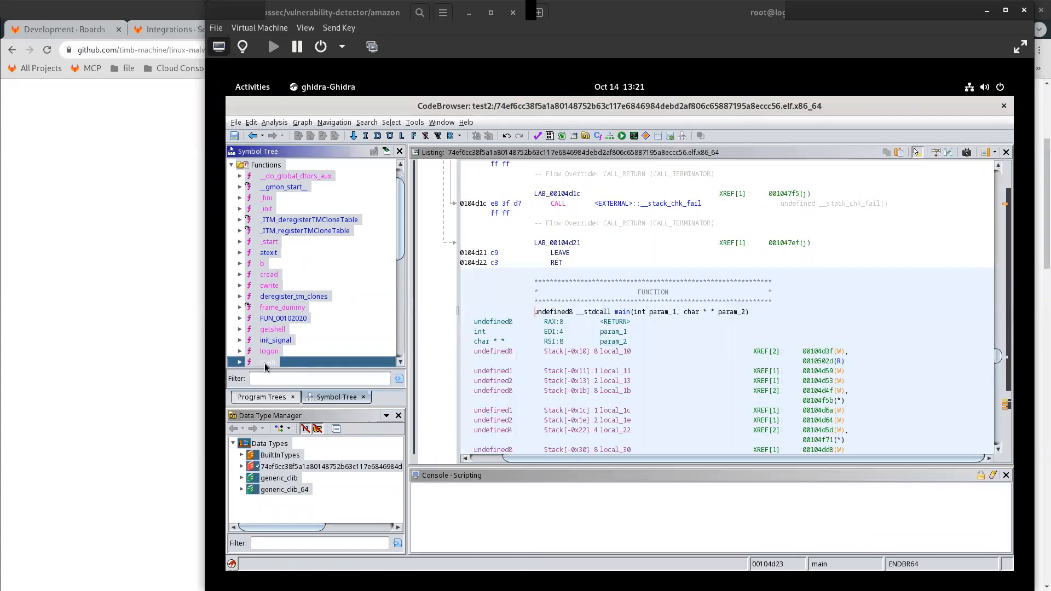
double_click(266, 364)
scroll(288, 231, up, 3)
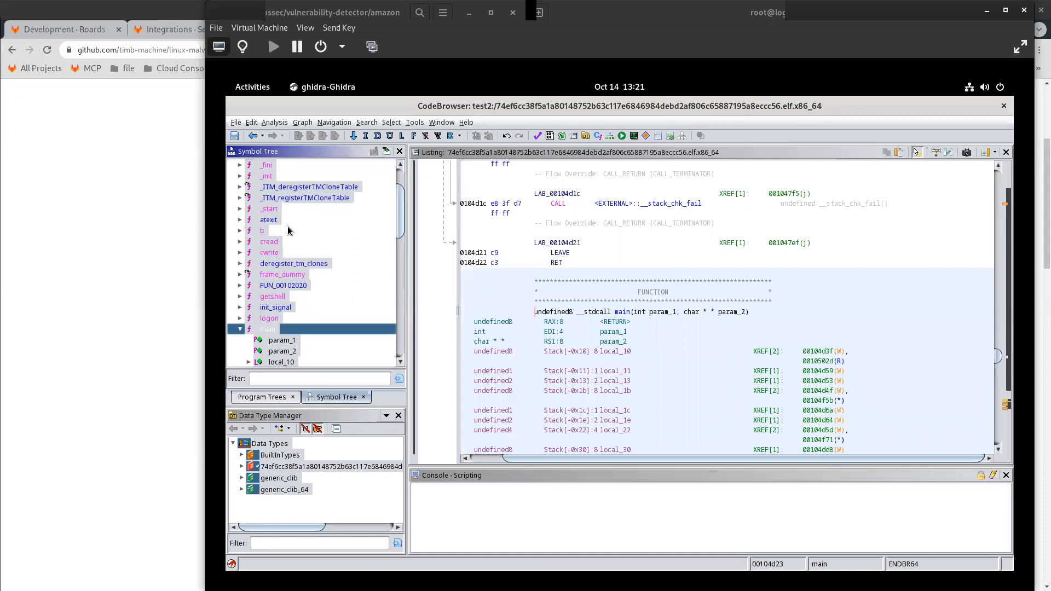
right_click(282, 331)
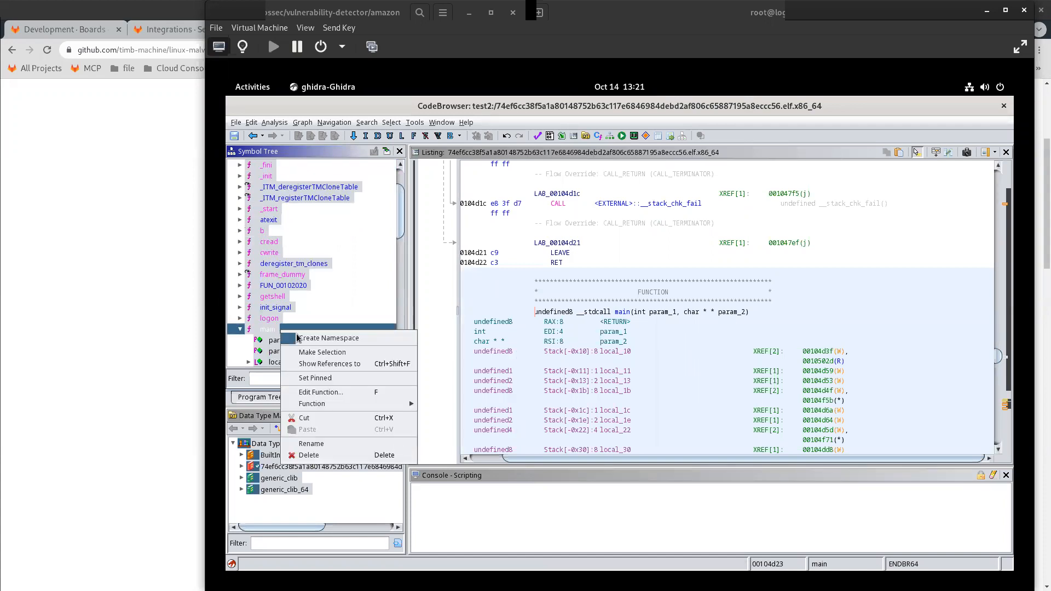
click(441, 122)
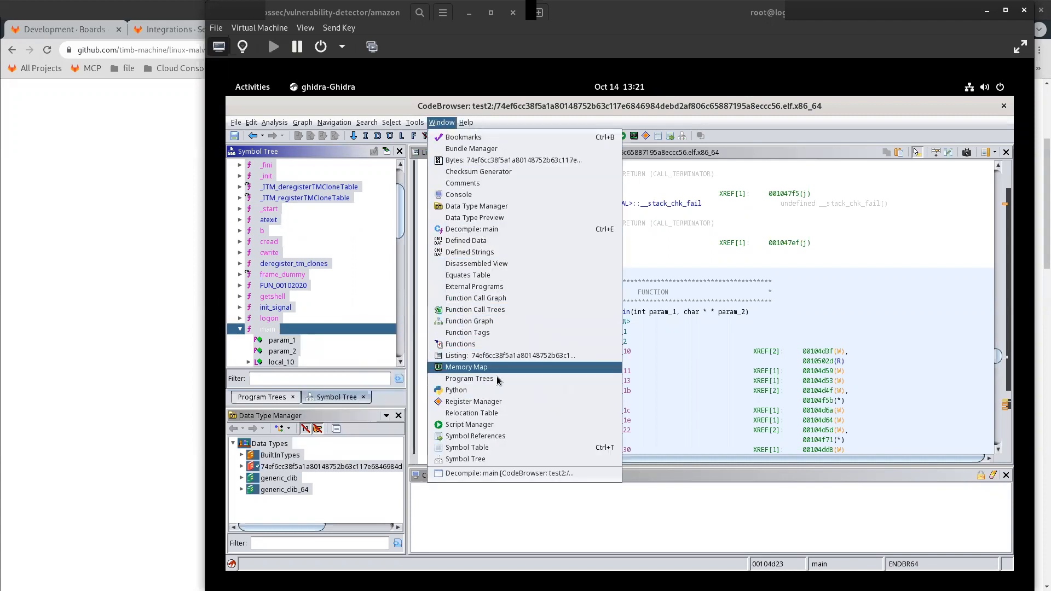
click(487, 231)
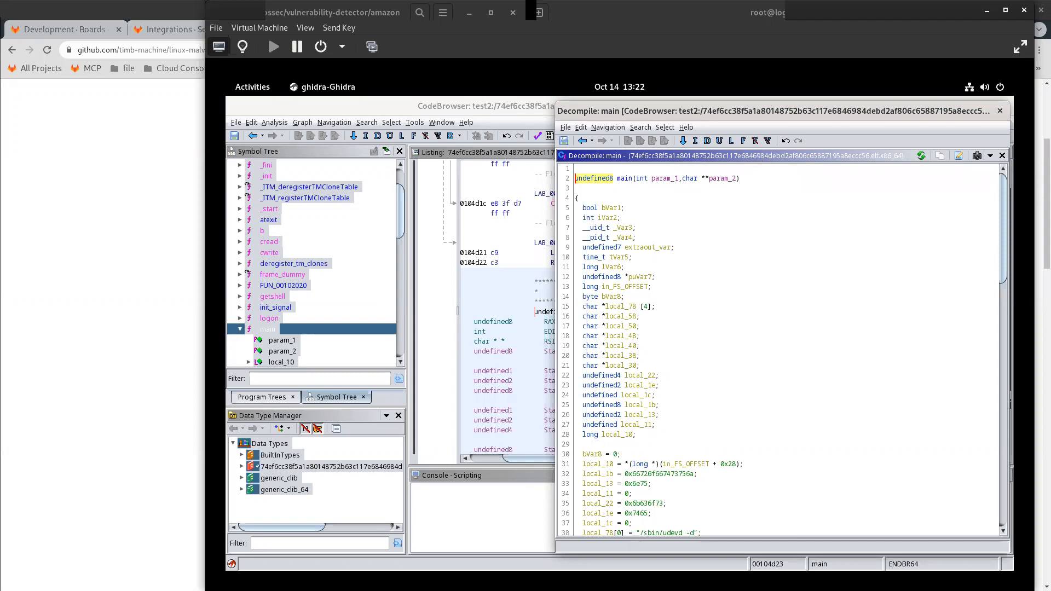
key(super)
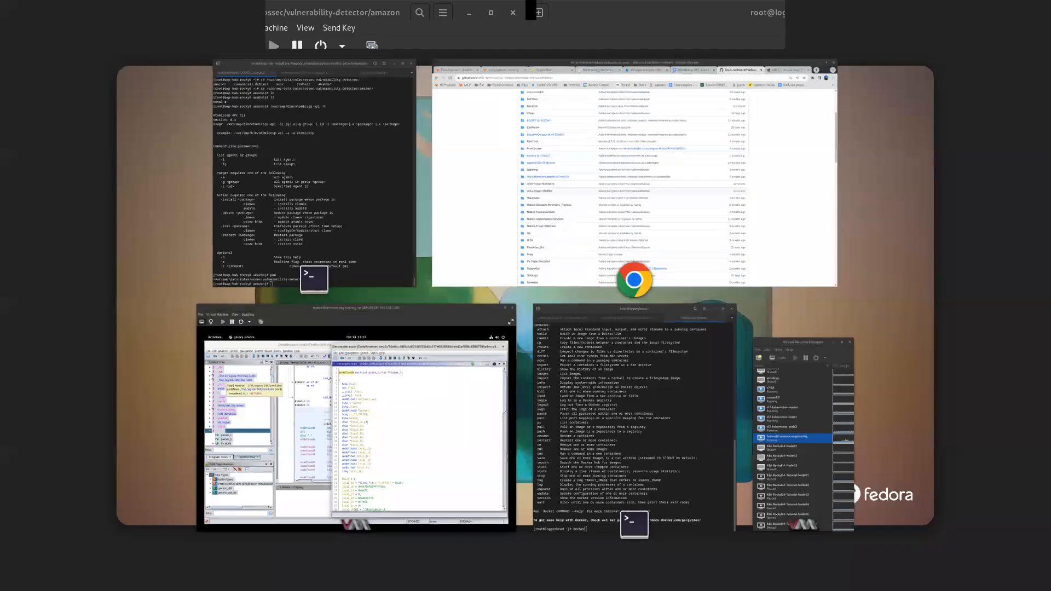
key(super)
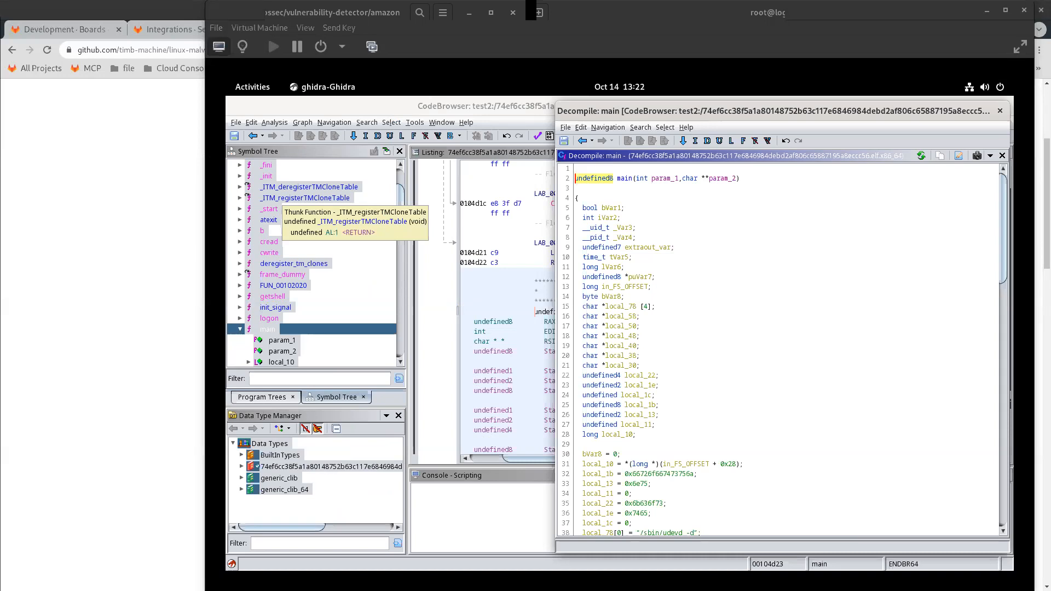
key(super)
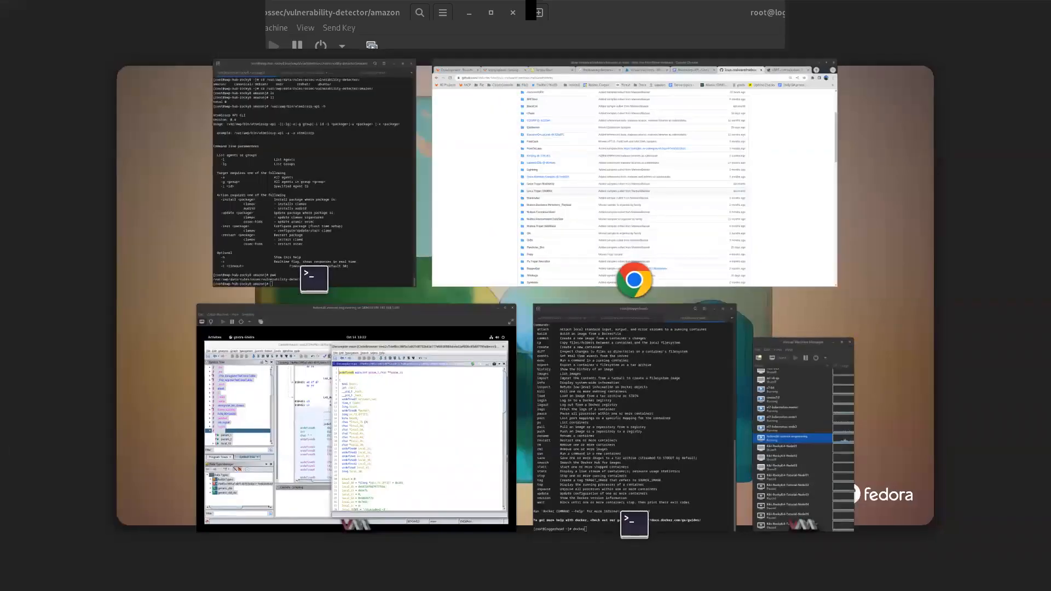
key(super)
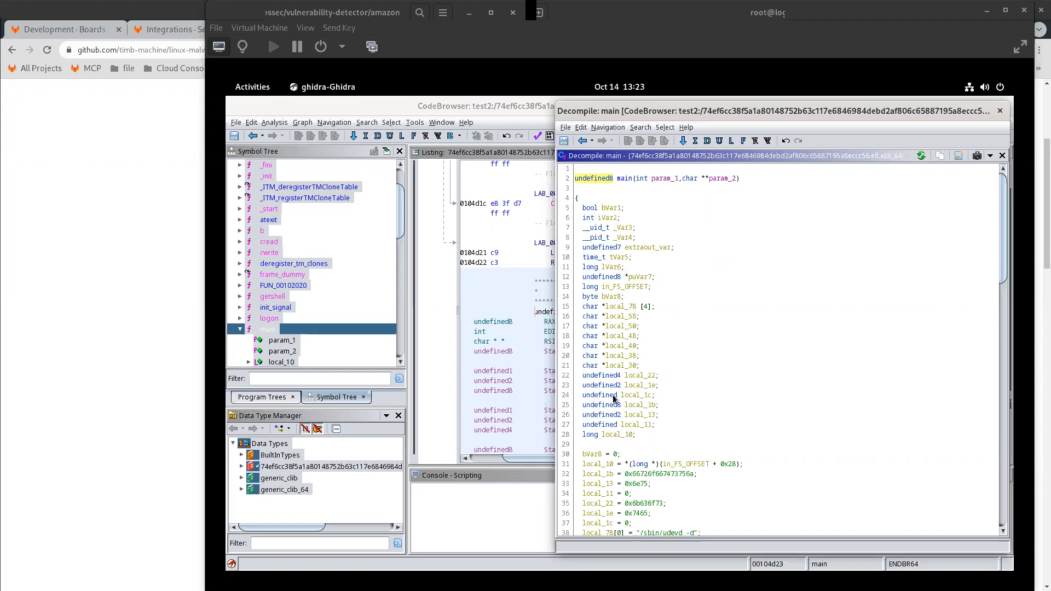
Examine the variable declarations and the first process-name strings assigned to local_78 in the decompiled main function.
click(608, 359)
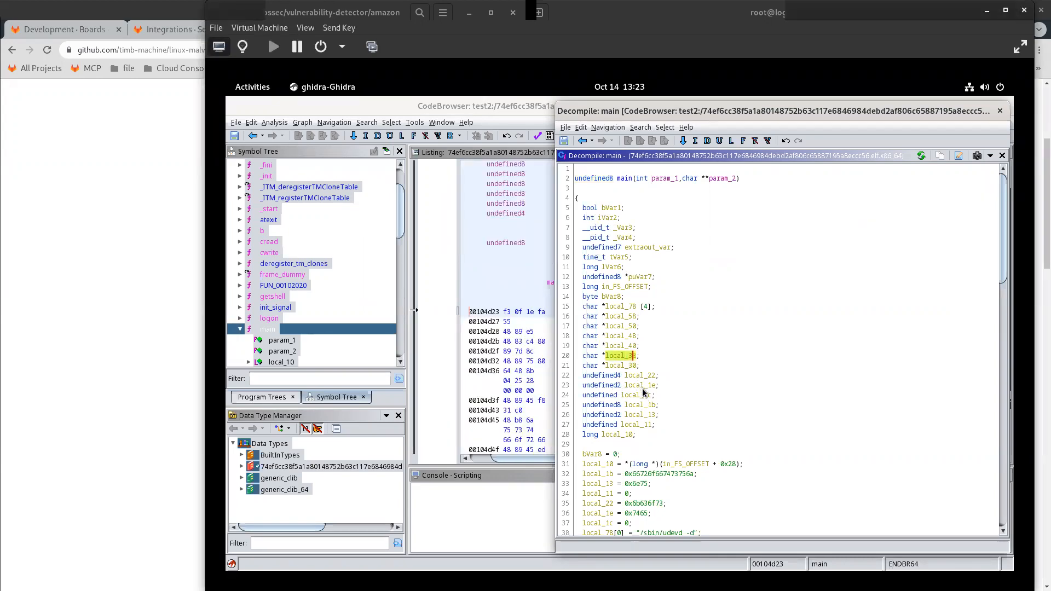
scroll(681, 404, down, 6)
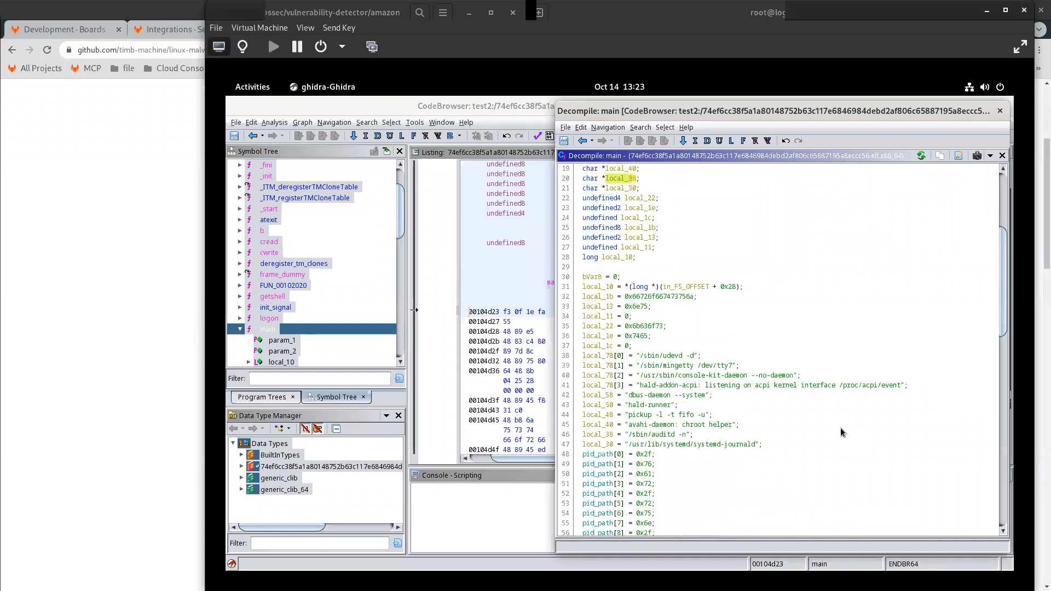
scroll(838, 427, down, 1)
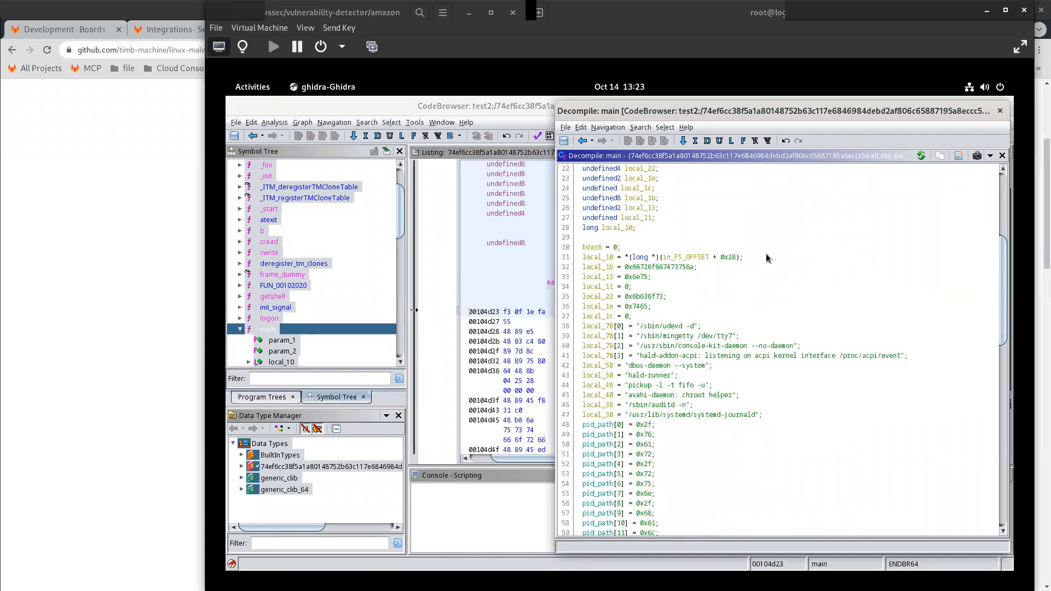
click(640, 328)
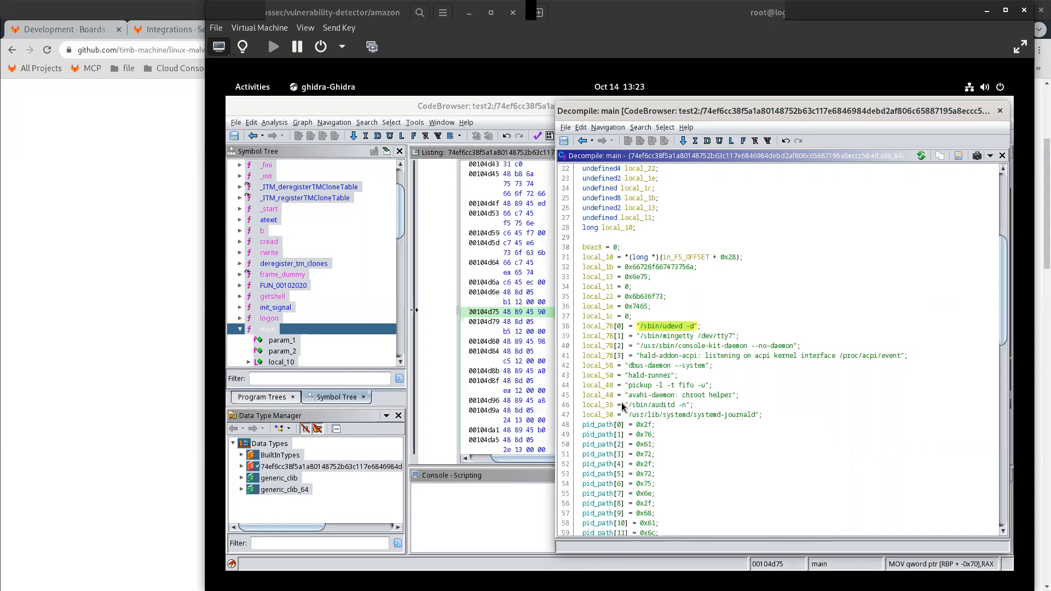
click(667, 337)
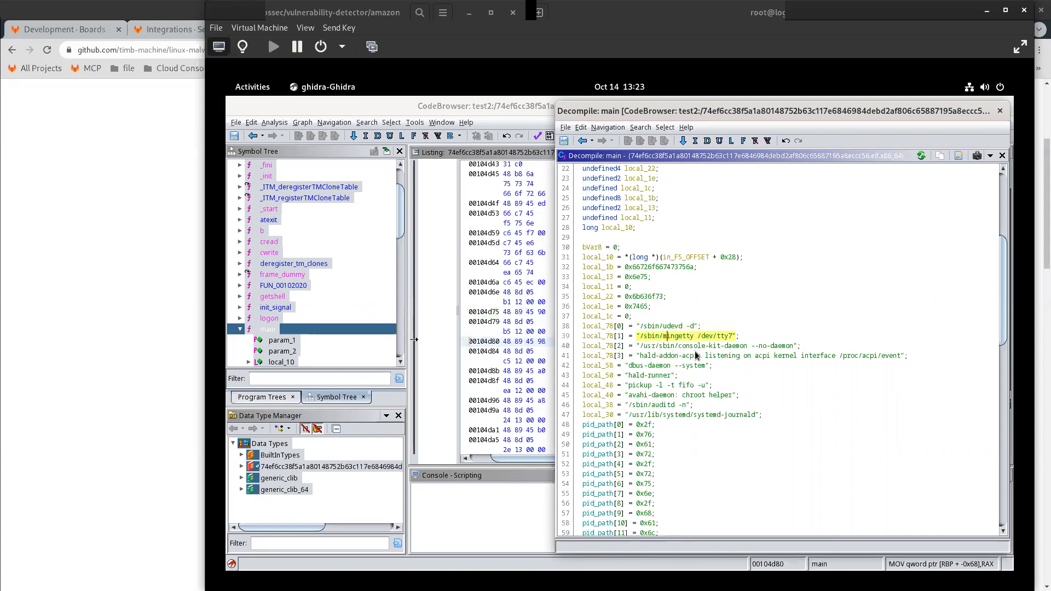
mouse_move(697, 356)
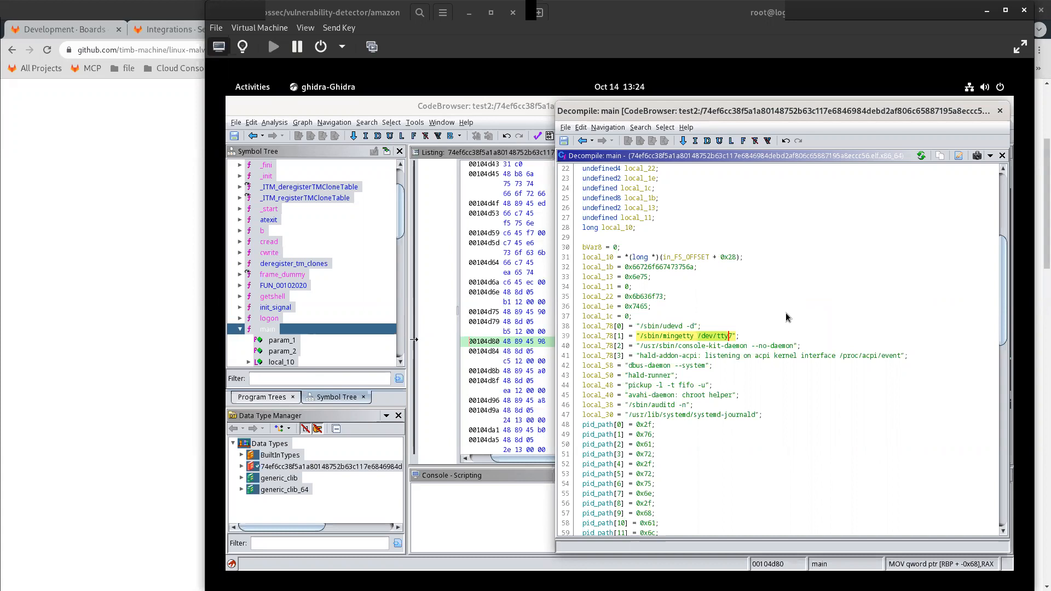
Compare the "/sbin/udevd -d" and "/sbin/mingetty /dev/tty7" strings, and select the assignments from local_78[2] through local_30.
scroll(742, 328, down, 3)
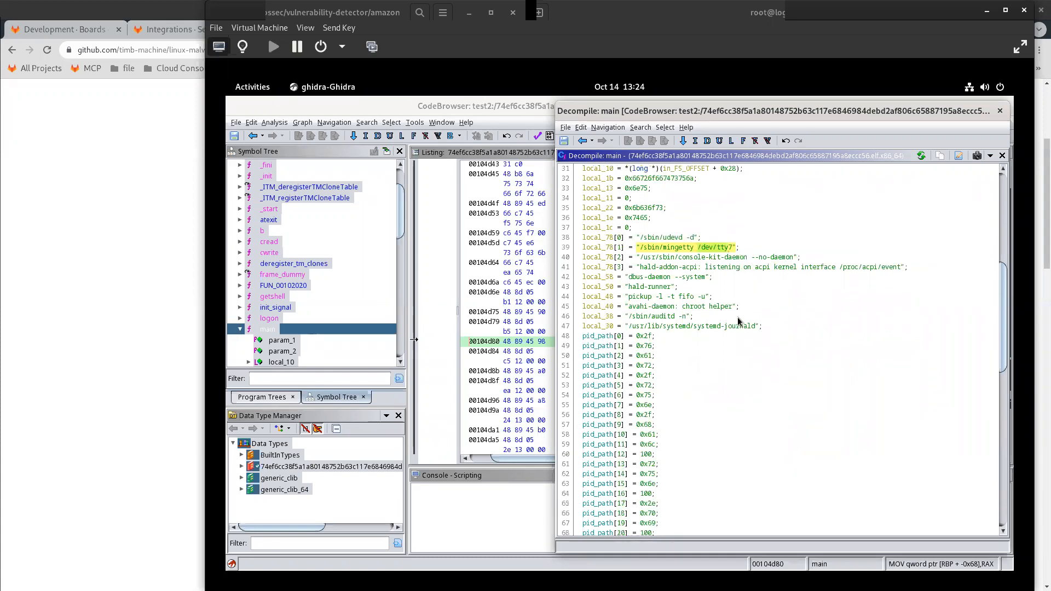
click(734, 237)
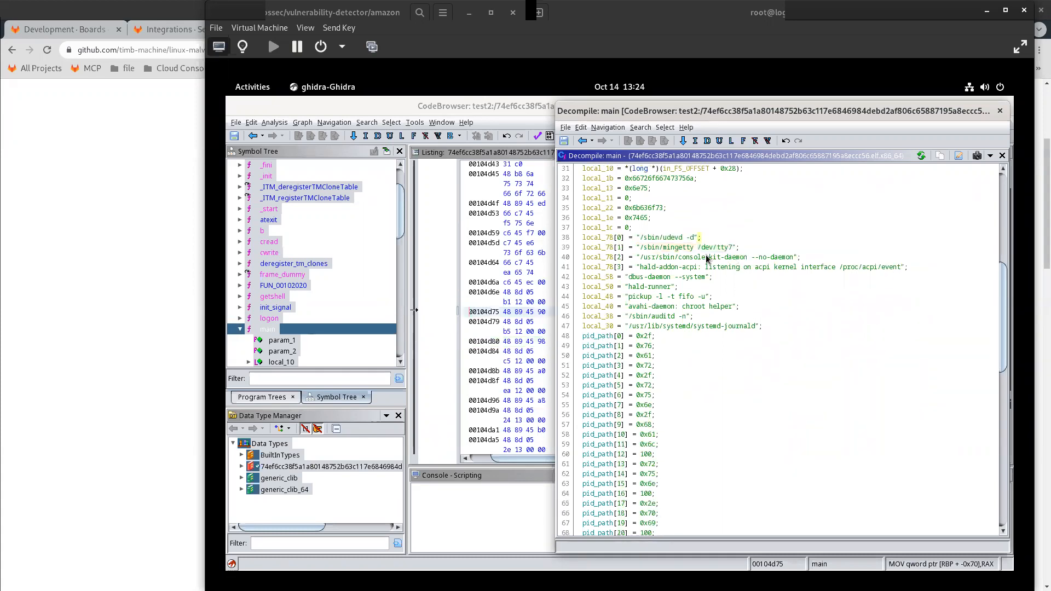
click(703, 248)
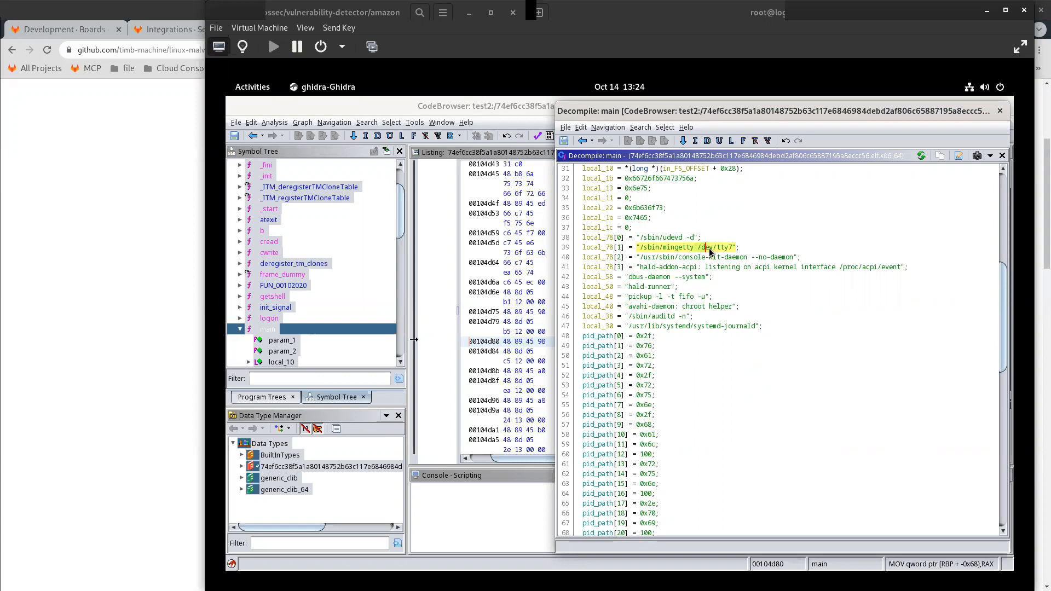
click(727, 251)
mouse_move(726, 253)
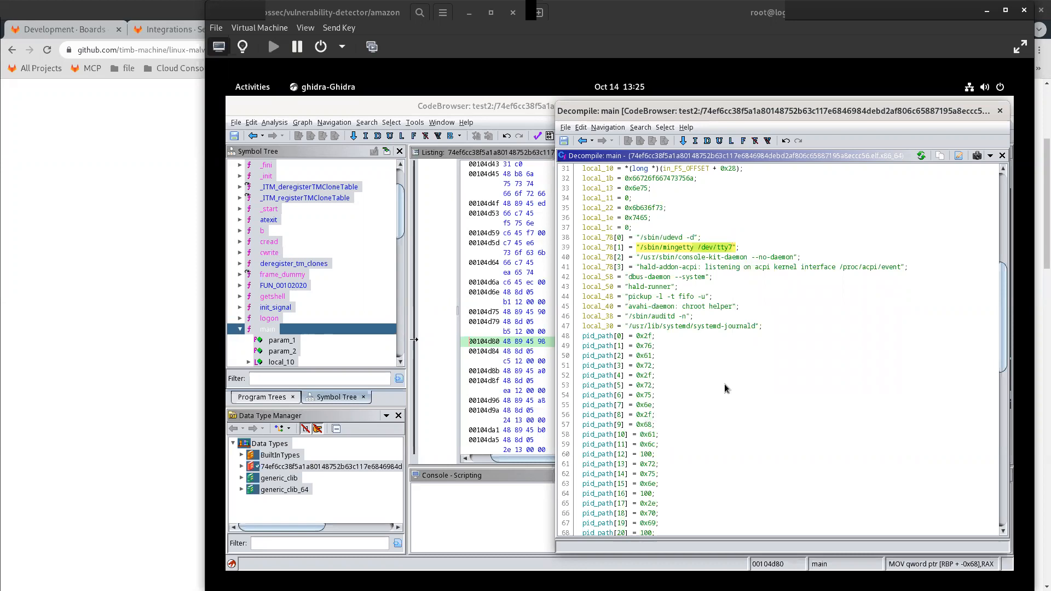
scroll(667, 295, down, 5)
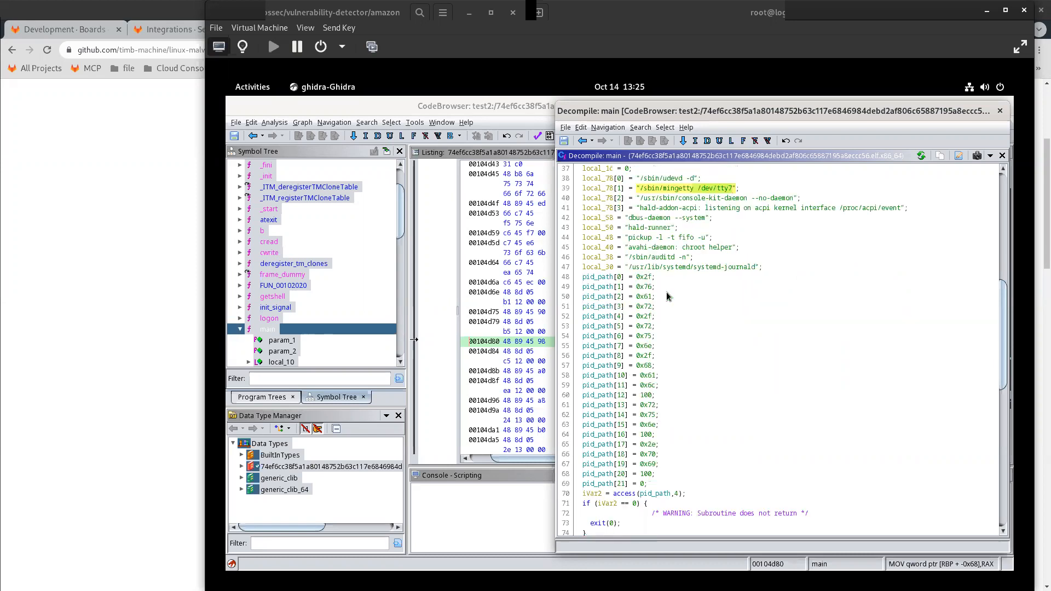
scroll(666, 295, up, 5)
drag(788, 326, 596, 257)
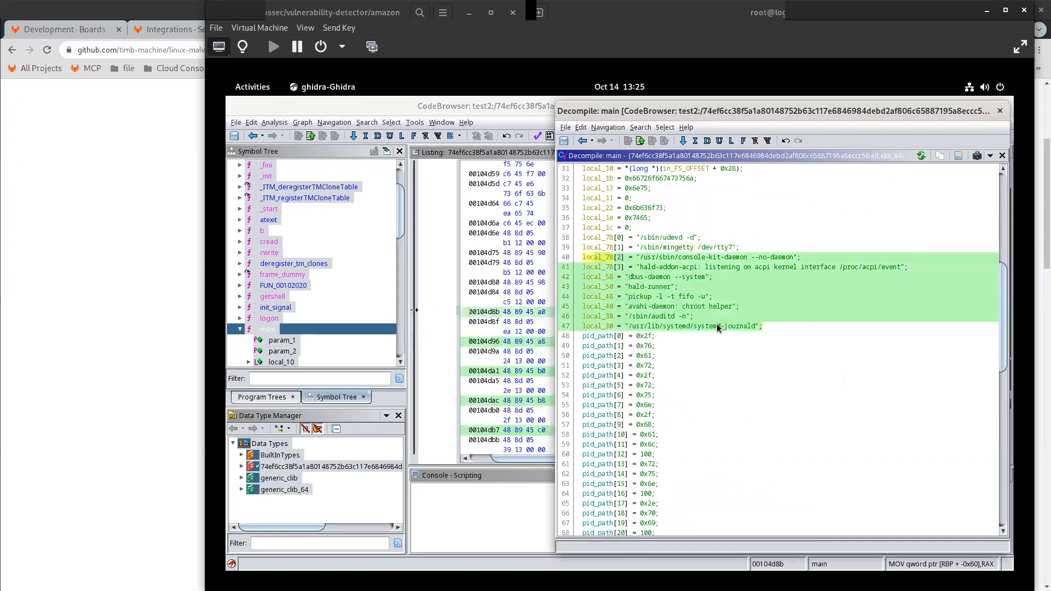
Read the rest of the decompiled main function, from the pid_path assignments through the getuid check to the packet_loop call.
scroll(711, 323, down, 5)
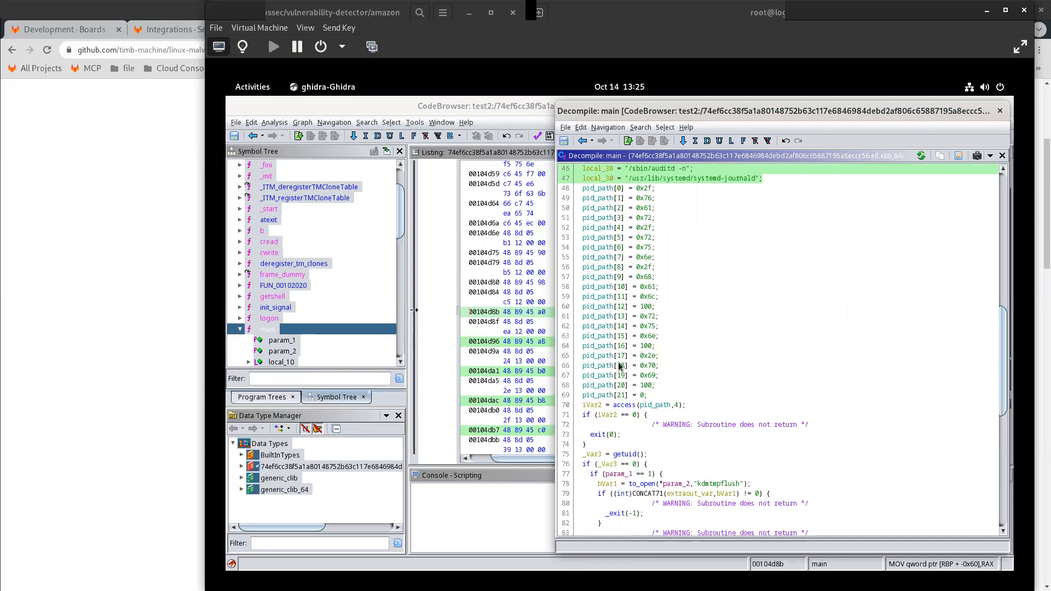
scroll(742, 351, down, 5)
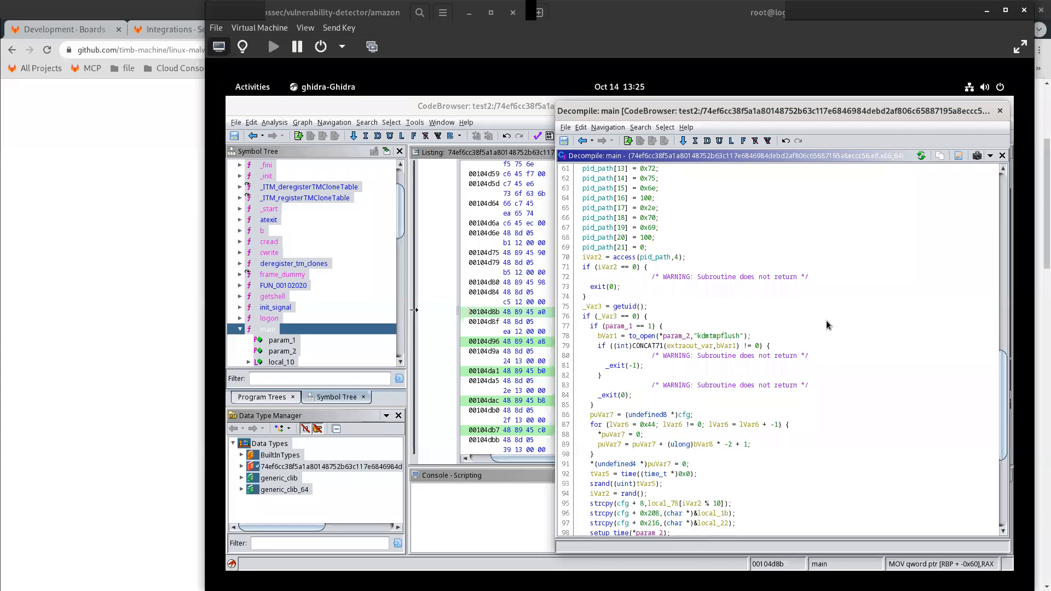
scroll(775, 329, up, 3)
scroll(775, 328, up, 1)
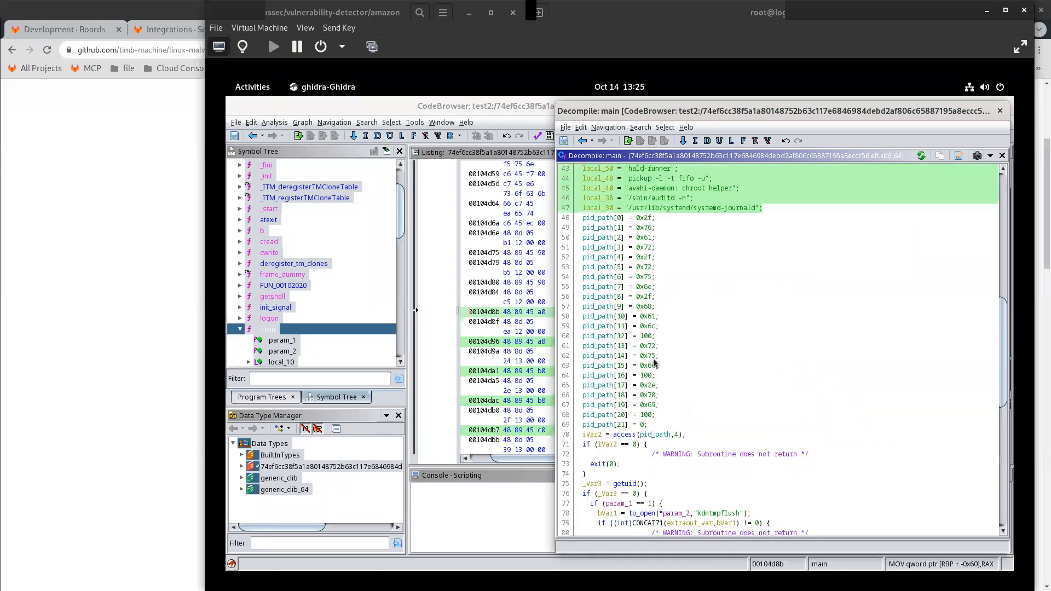
scroll(911, 333, down, 6)
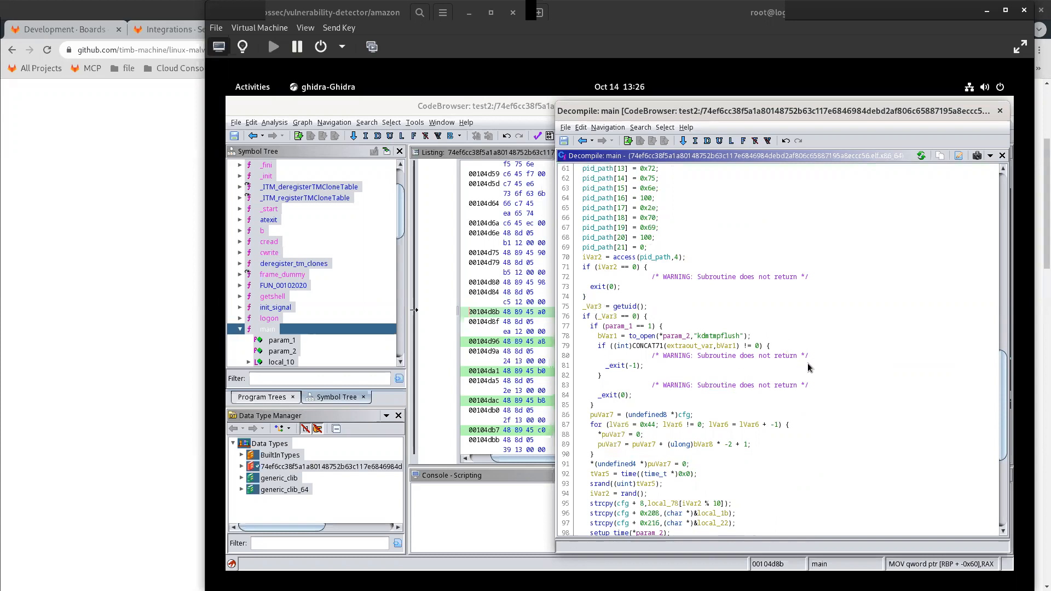
scroll(809, 367, down, 3)
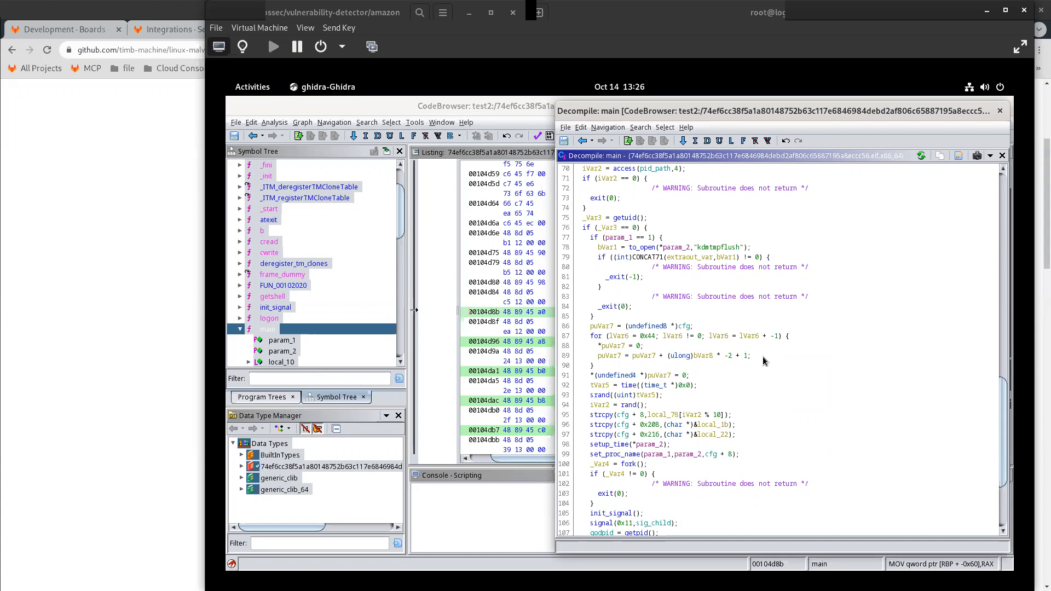
scroll(763, 360, down, 4)
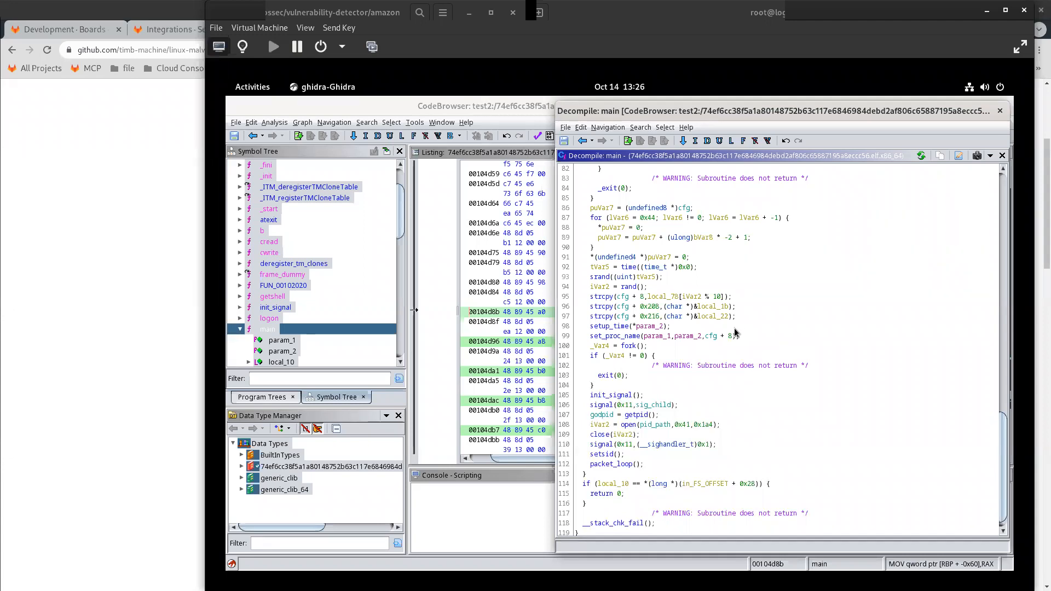
scroll(736, 333, down, 1)
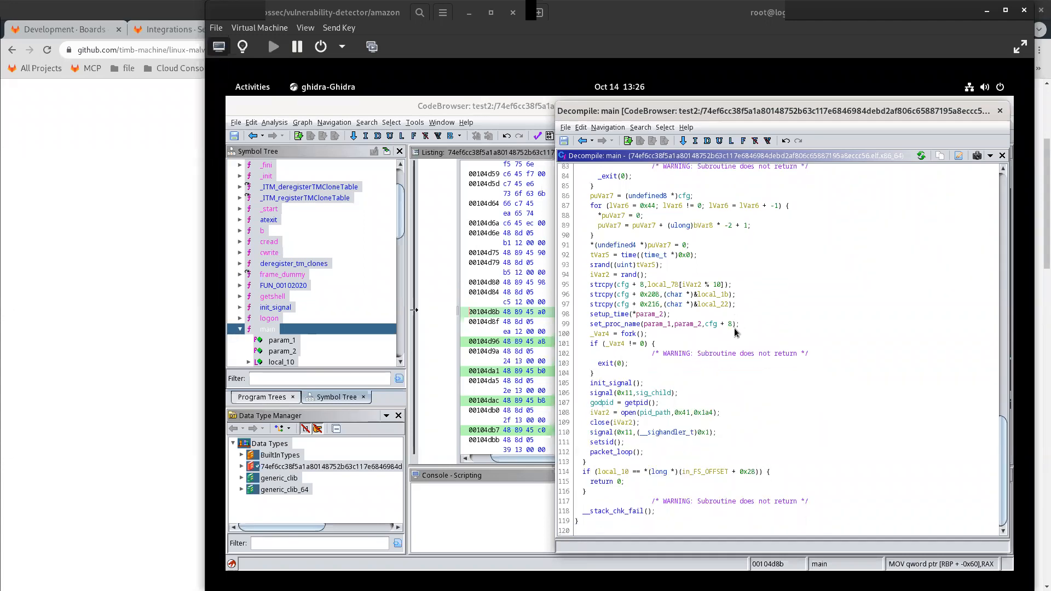
scroll(631, 364, up, 1)
scroll(631, 364, down, 1)
Review the decompiled main function again from its variable declarations down to its closing stack check.
scroll(623, 431, up, 16)
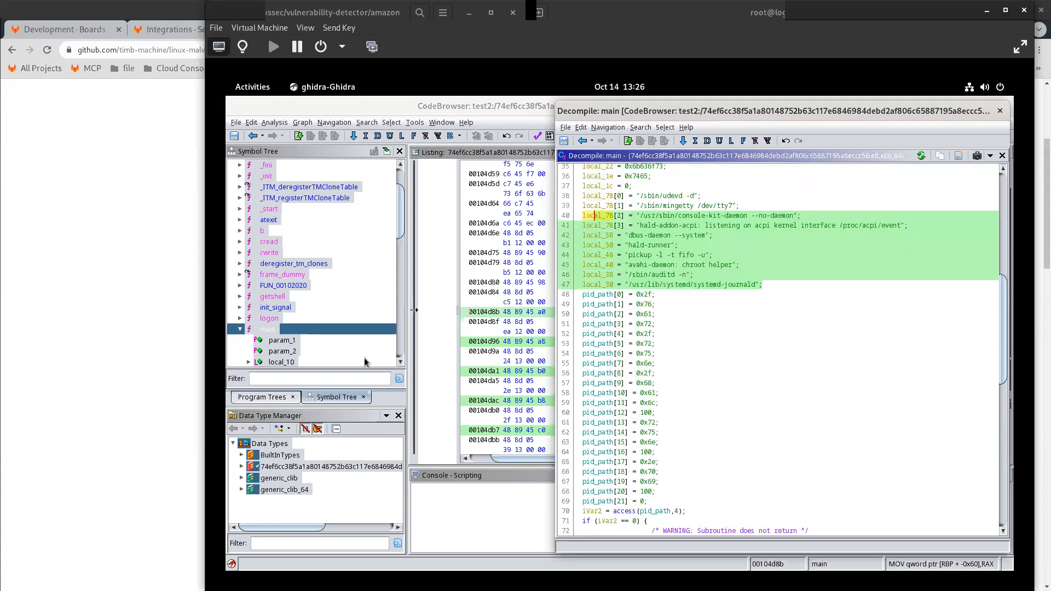
scroll(756, 376, up, 10)
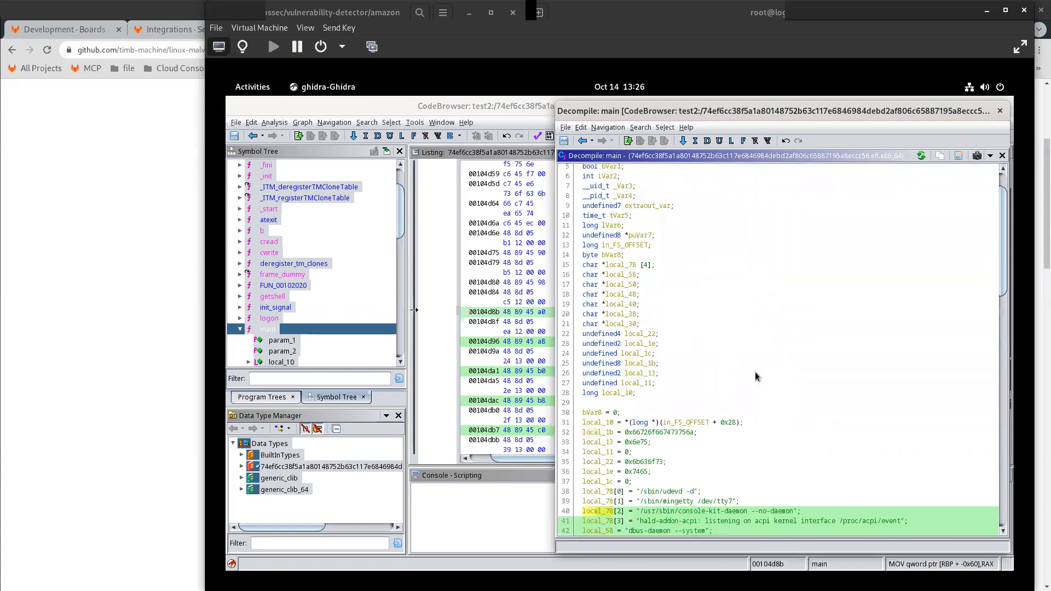
scroll(756, 376, up, 2)
scroll(741, 375, down, 17)
scroll(740, 374, down, 5)
scroll(740, 375, down, 1)
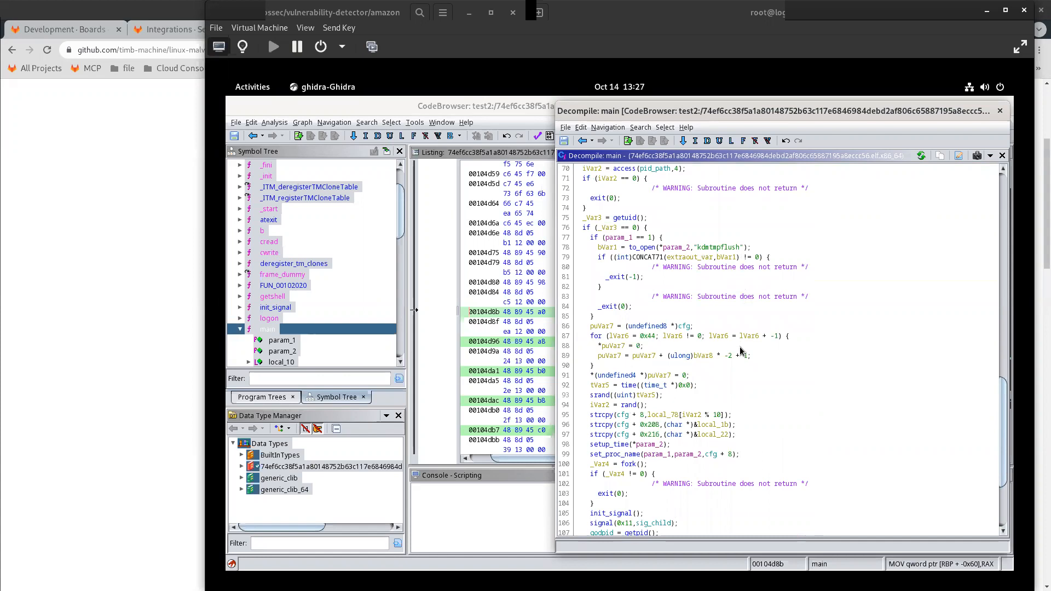
scroll(725, 405, down, 2)
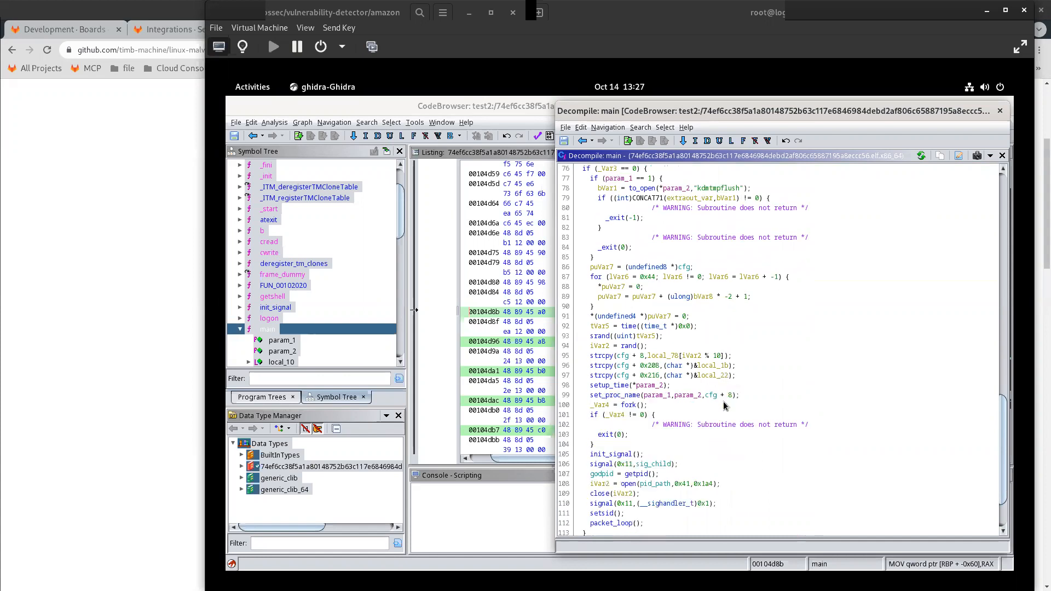
scroll(724, 405, down, 2)
scroll(725, 405, down, 1)
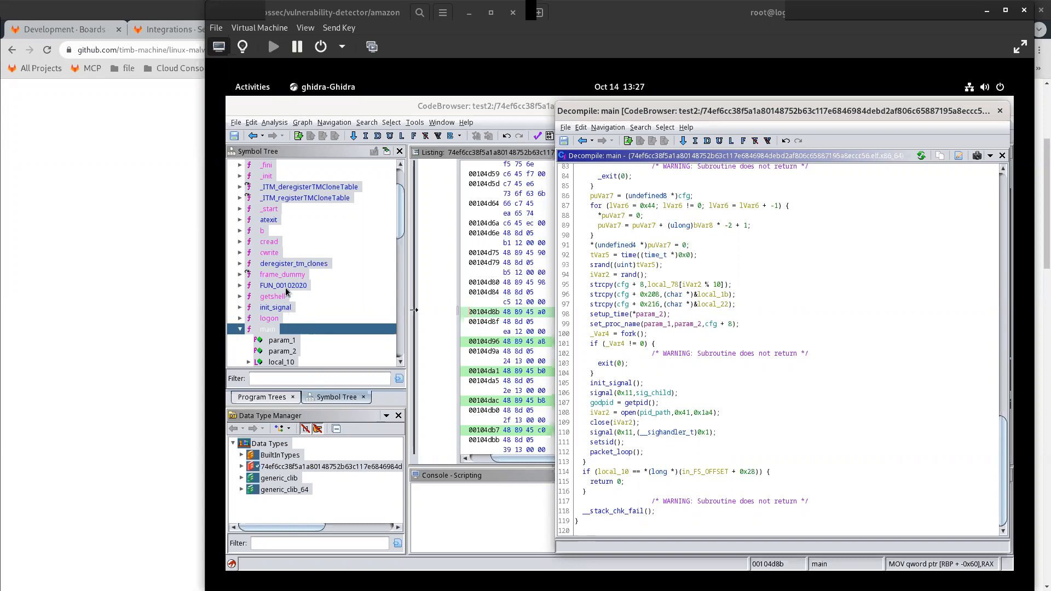
Collapse the main function in the symbol tree and show the packet_loop function in the listing.
scroll(284, 296, down, 4)
click(239, 198)
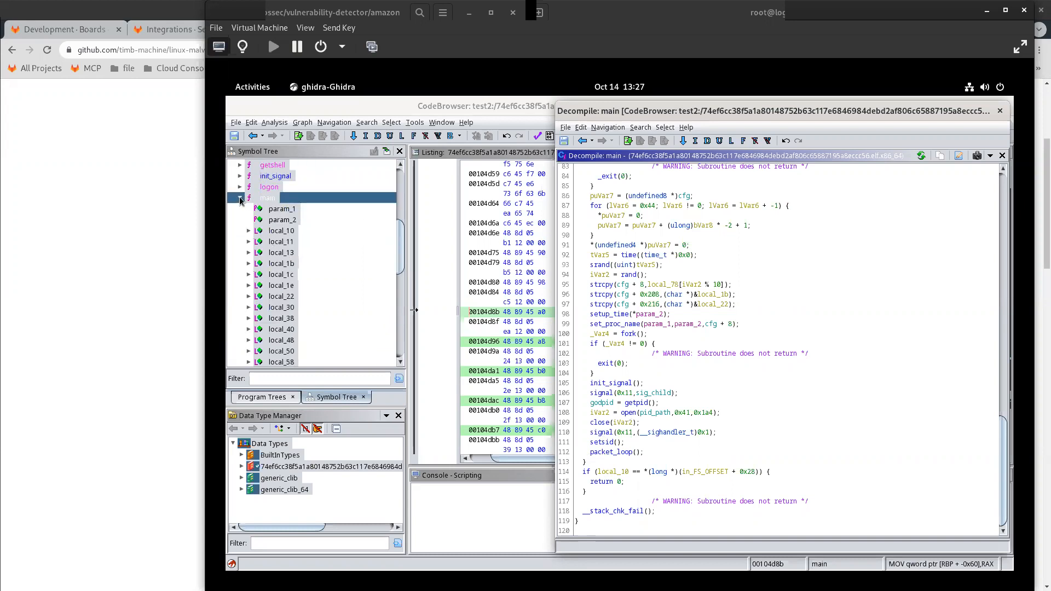
scroll(282, 312, down, 2)
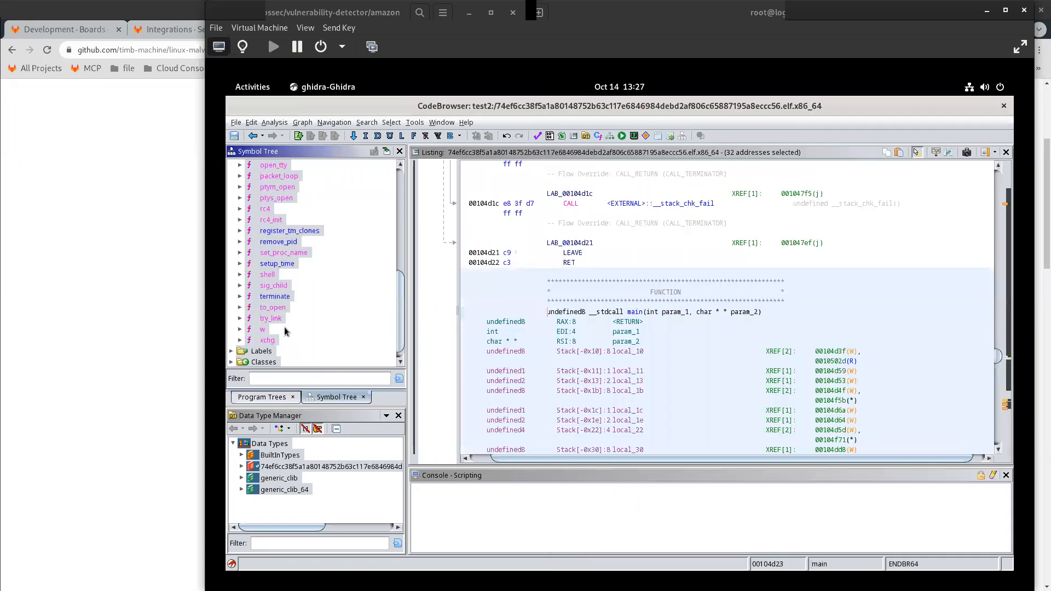
scroll(286, 324, up, 7)
scroll(282, 295, up, 2)
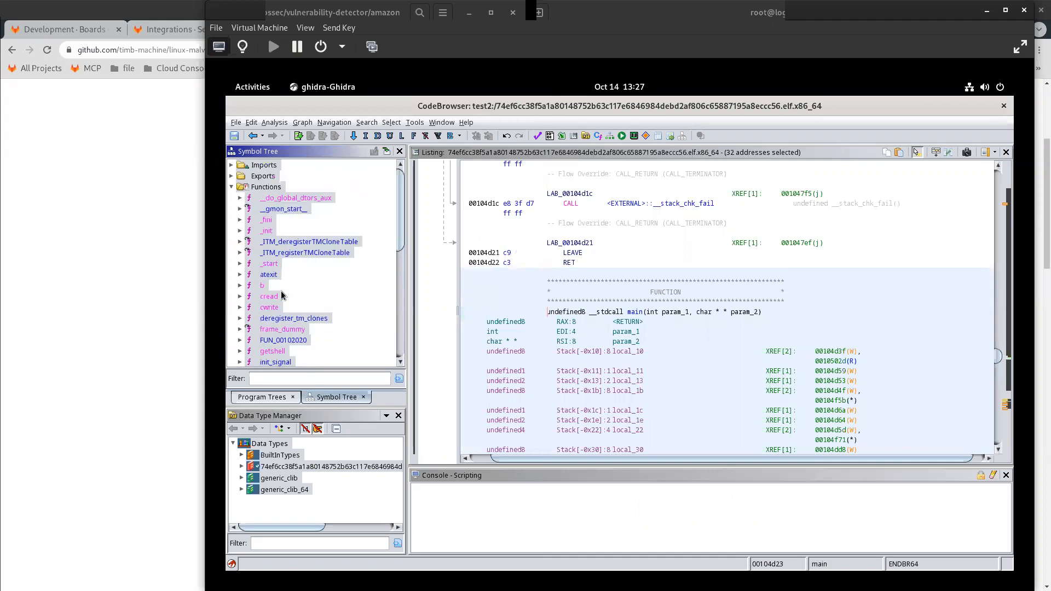
scroll(281, 296, down, 4)
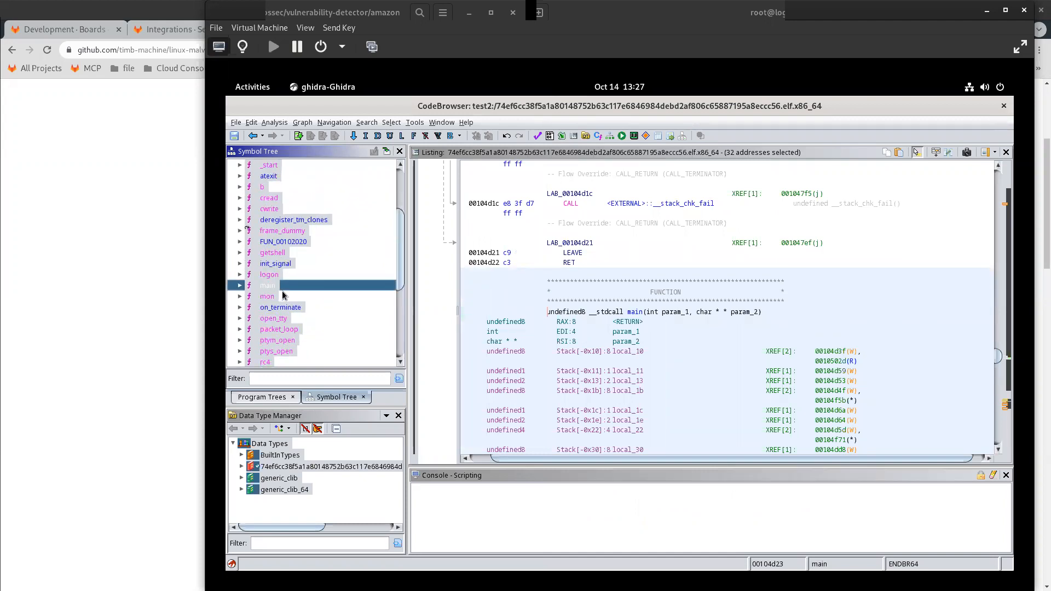
scroll(284, 298, down, 1)
click(286, 297)
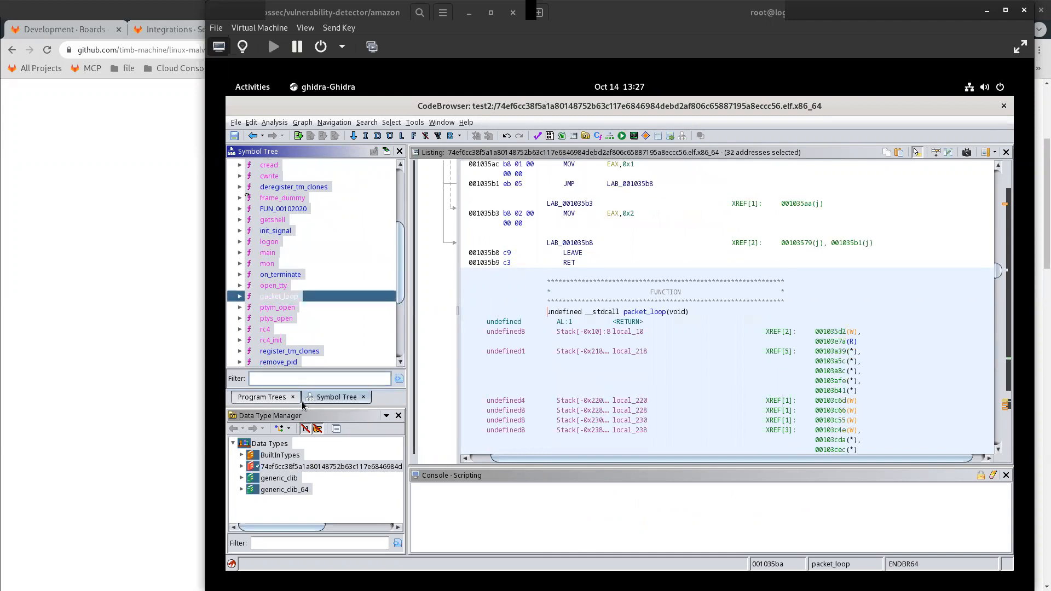
text(pace)
key(BackSpace)
text(k)
key(BackSpace)
key(BackSpace)
key(BackSpace)
key(BackSpace)
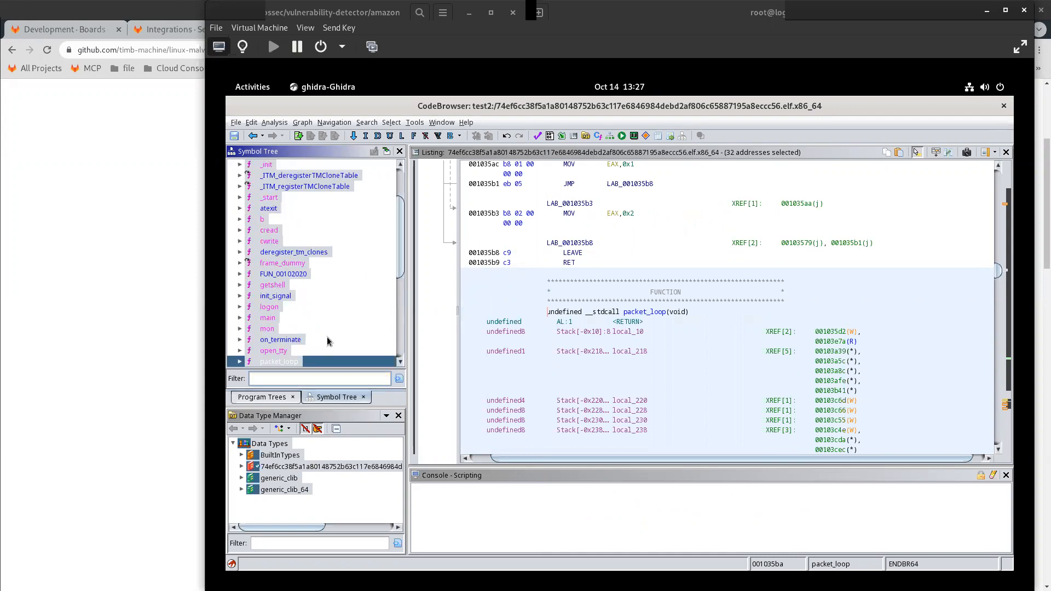
Expand packet_loop in the symbol tree and show its decompiled code, including its local variable declarations.
click(286, 363)
double_click(286, 363)
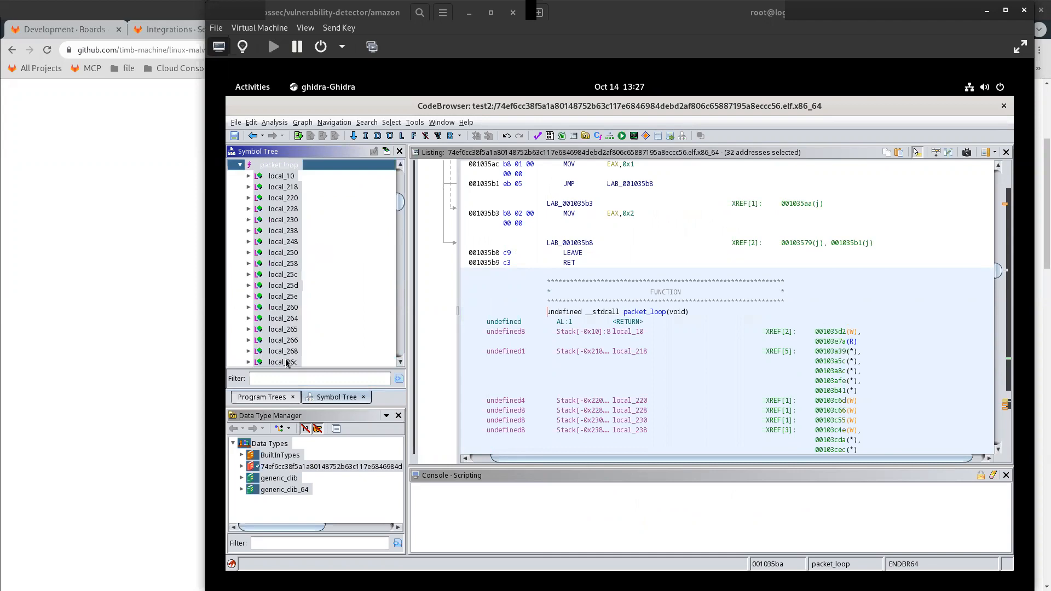
right_click(315, 166)
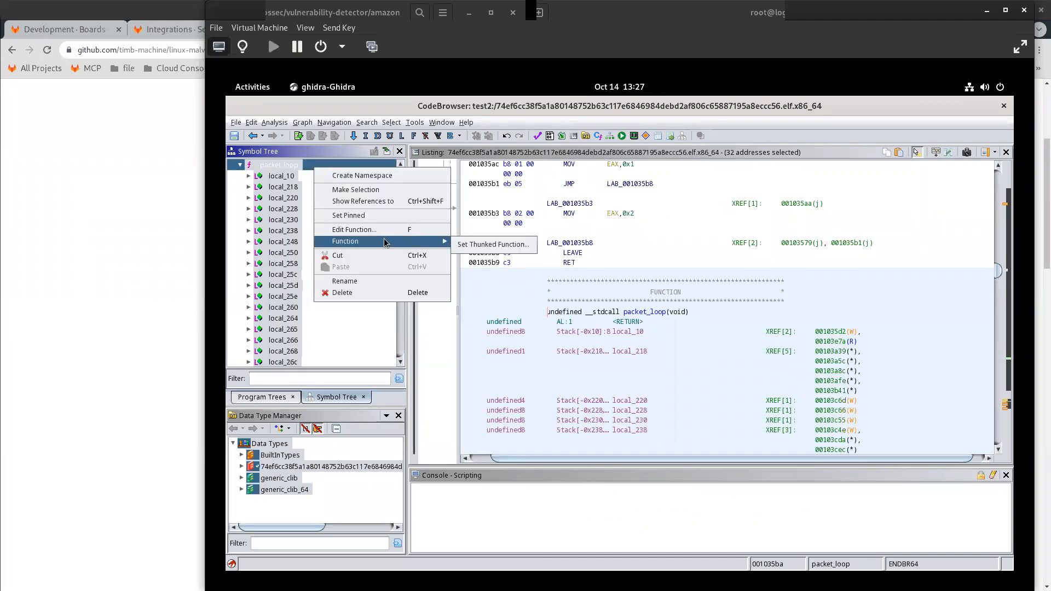
click(431, 122)
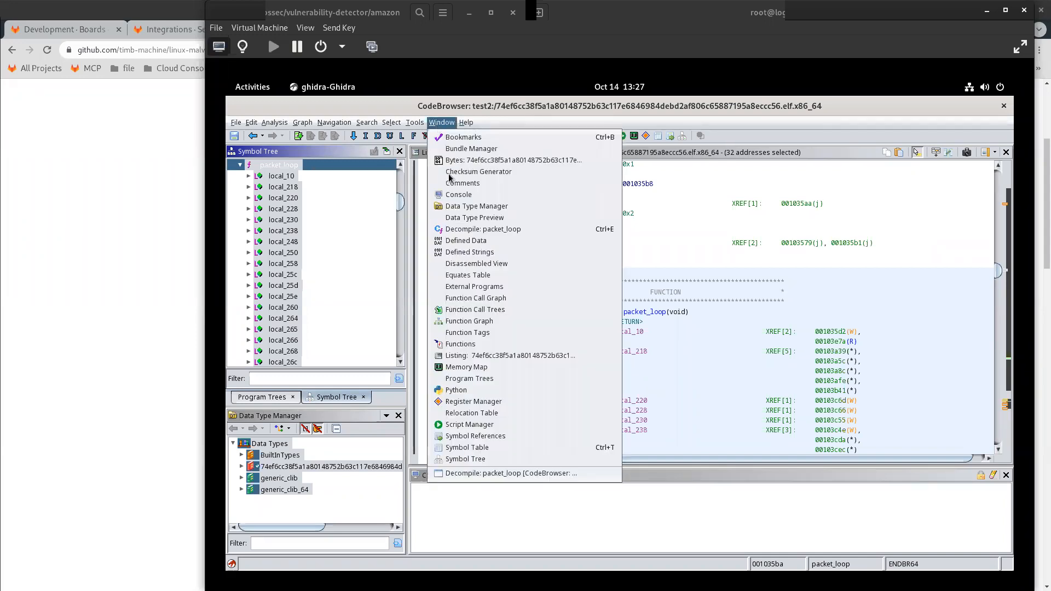
click(462, 230)
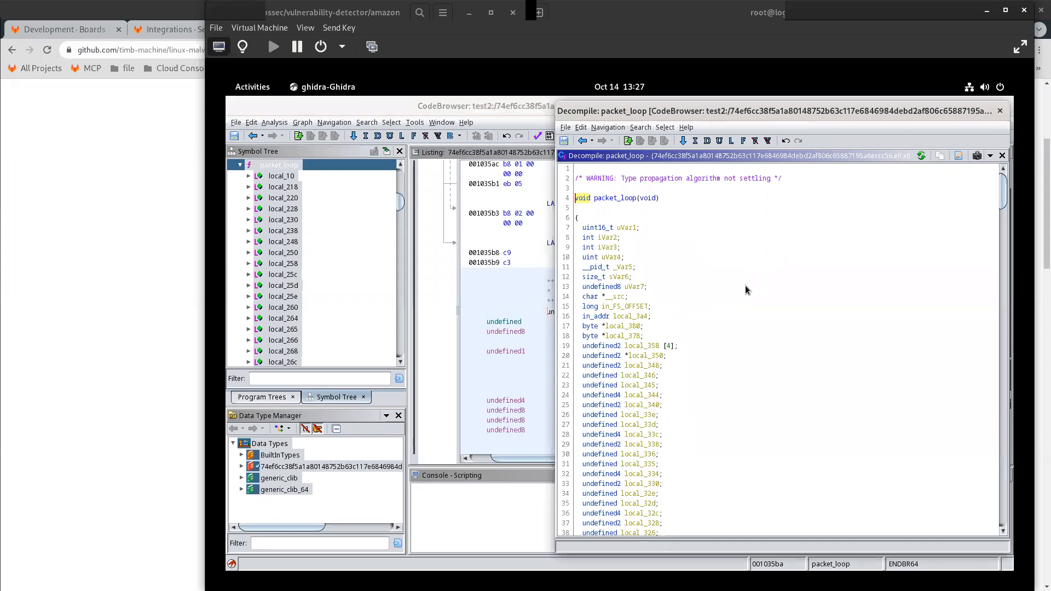
scroll(682, 255, down, 6)
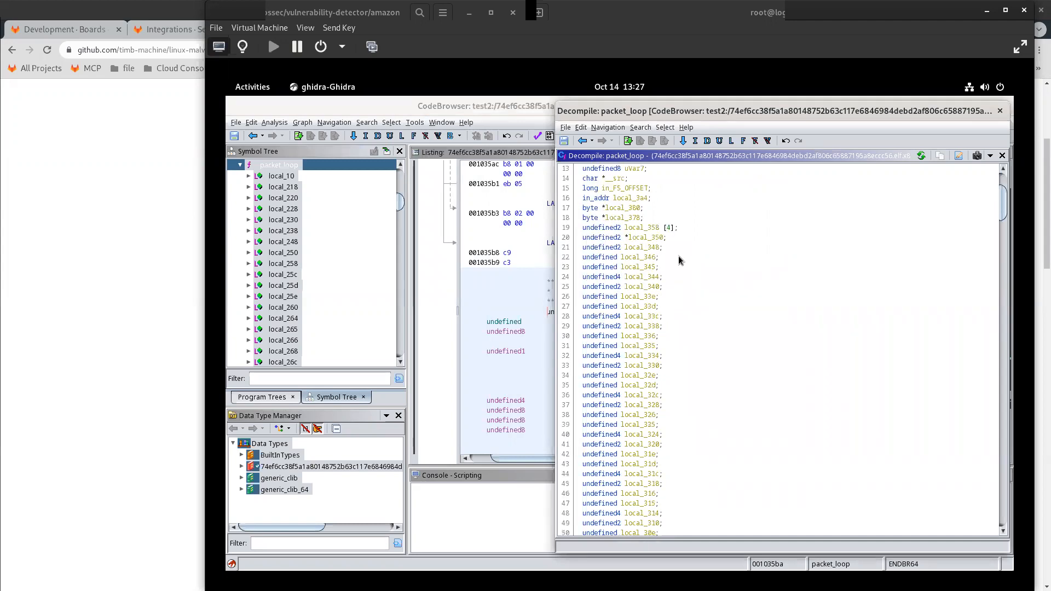
Read packet_loop's local variable declarations and the long run of constant assignments that begins with local_348.
scroll(678, 255, down, 9)
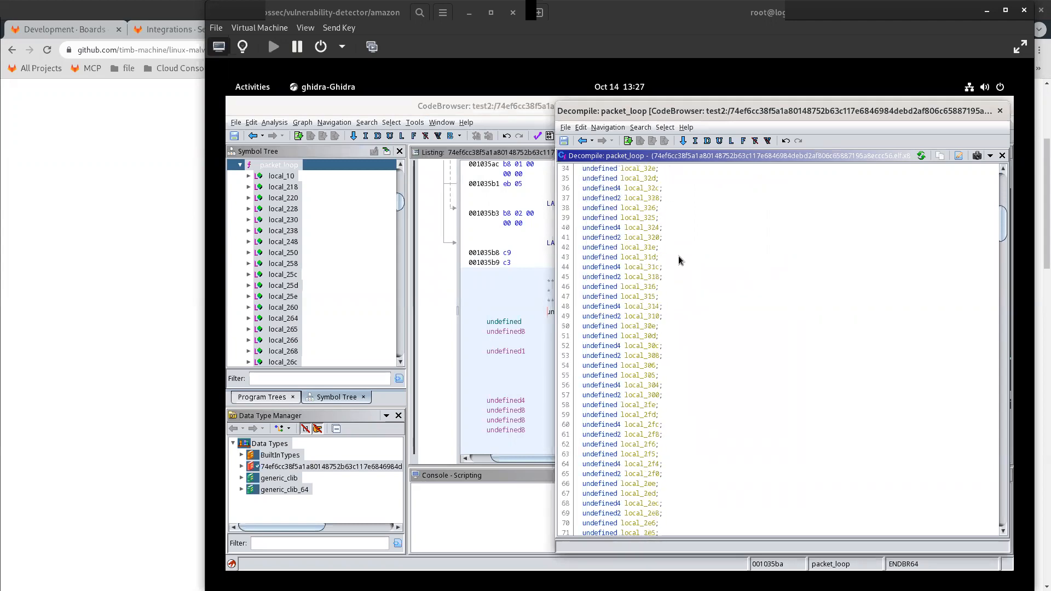
scroll(678, 262, down, 17)
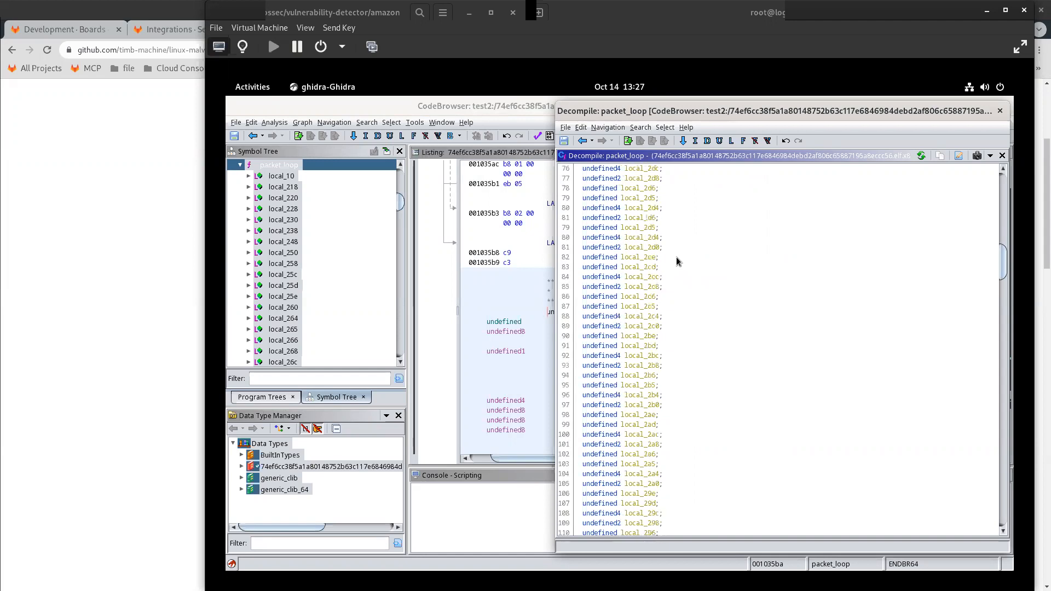
scroll(677, 262, down, 13)
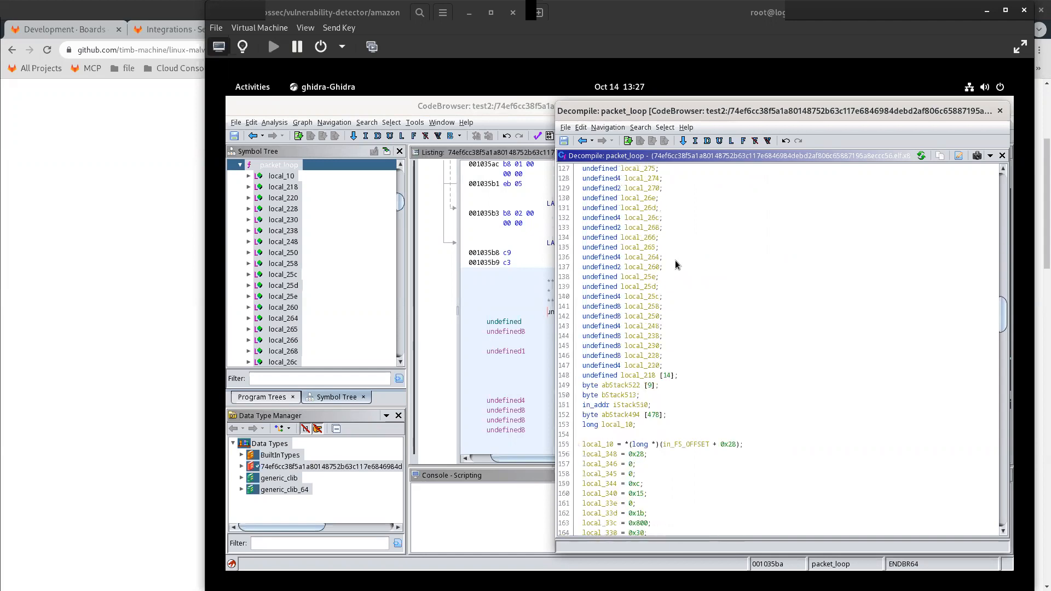
scroll(674, 264, down, 1)
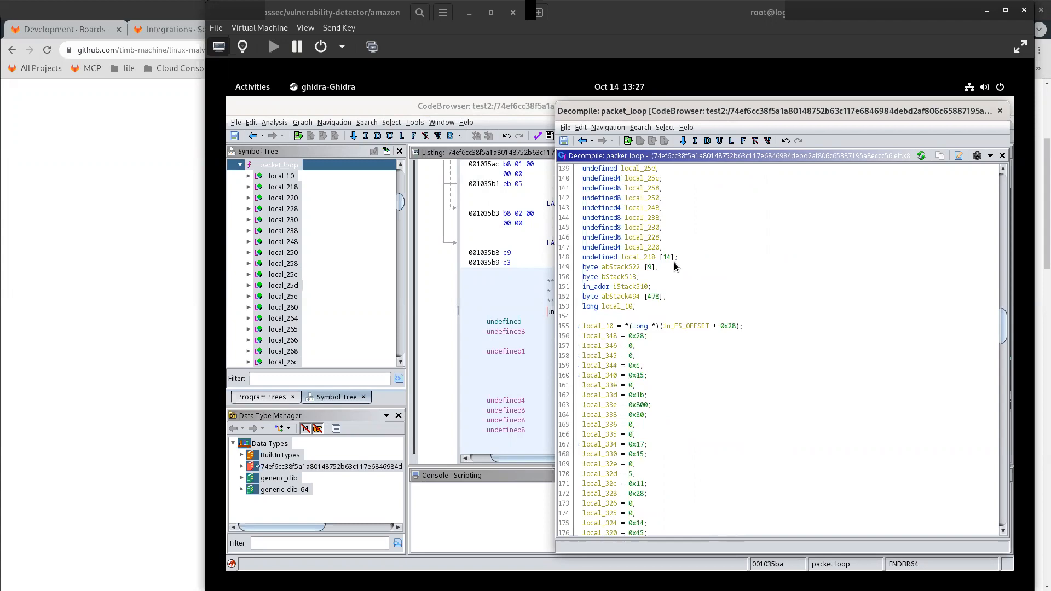
scroll(673, 269, down, 14)
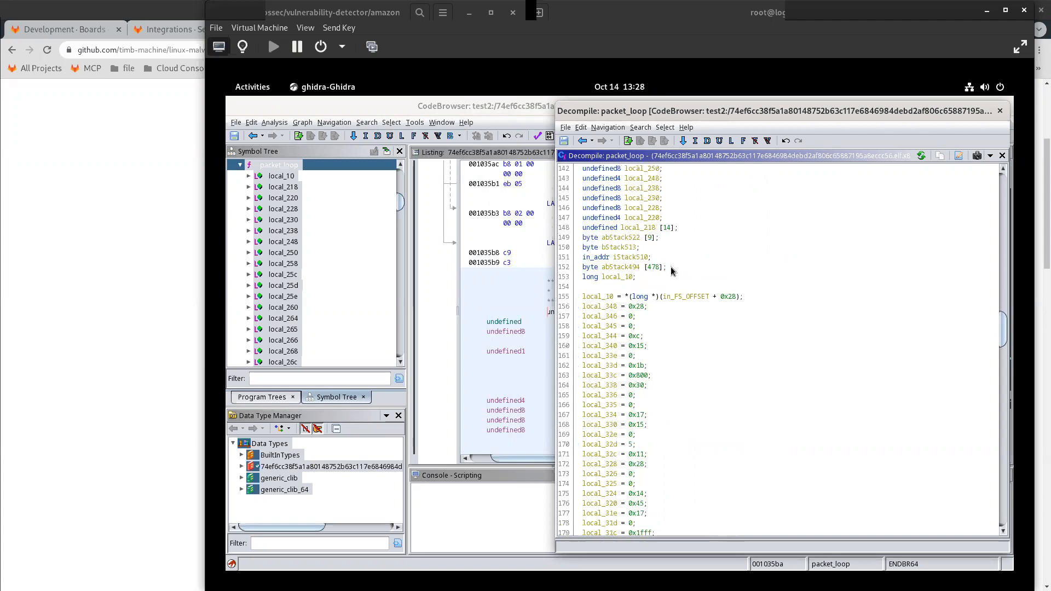
scroll(668, 272, down, 17)
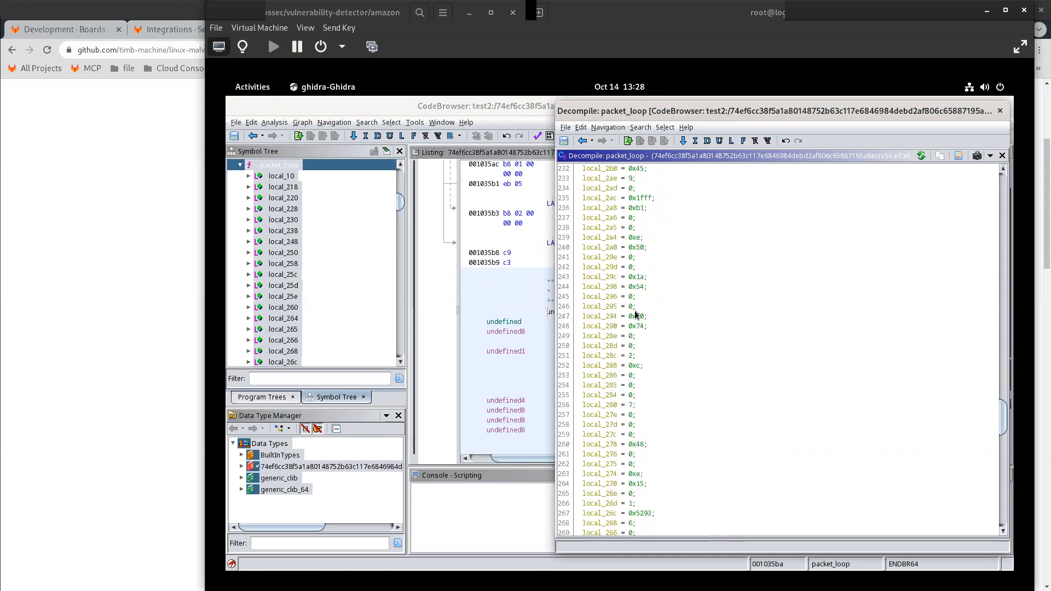
Locate the constants assigned to local_294 and local_264 in the listing, and try to follow 0xffff as an address.
click(638, 317)
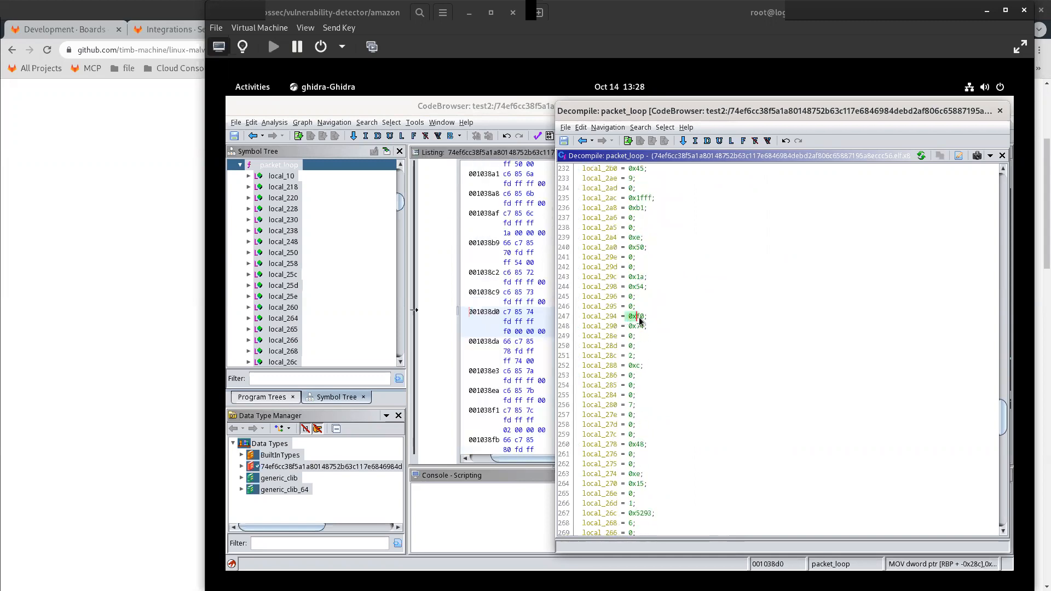
double_click(639, 318)
scroll(639, 356, down, 7)
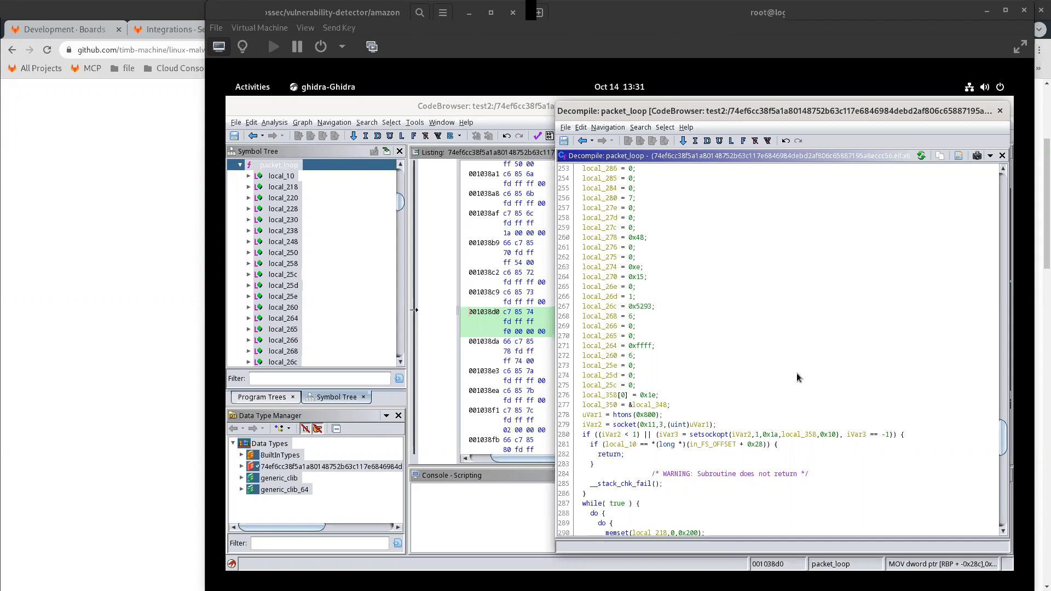
click(776, 363)
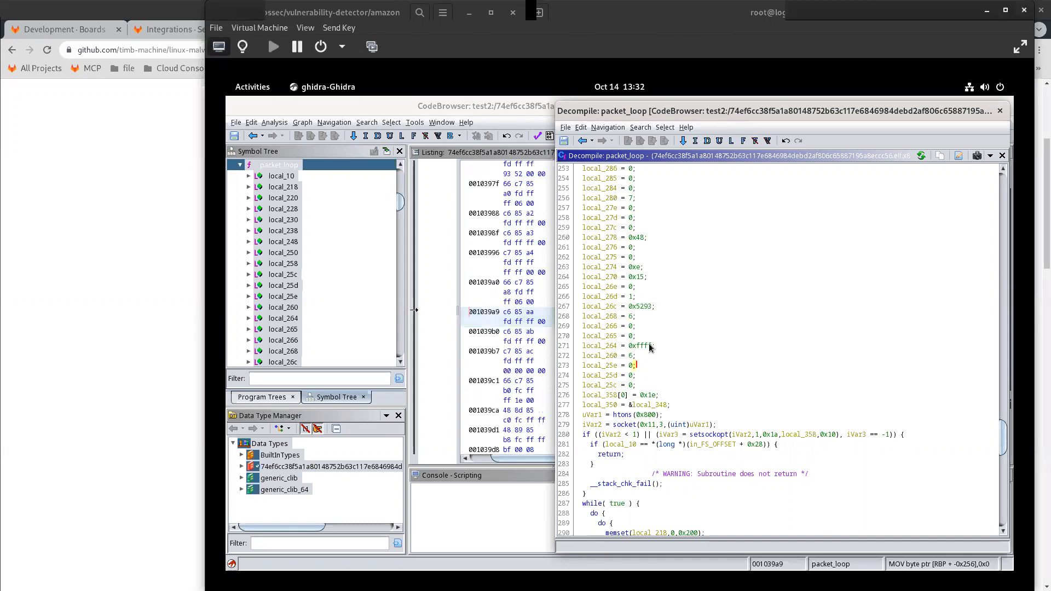
double_click(638, 346)
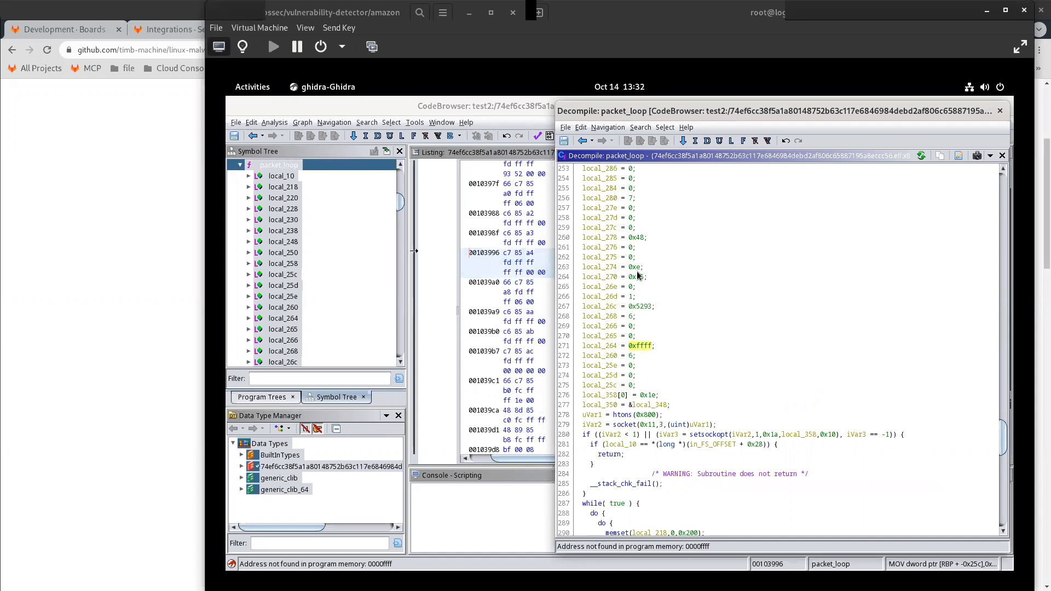
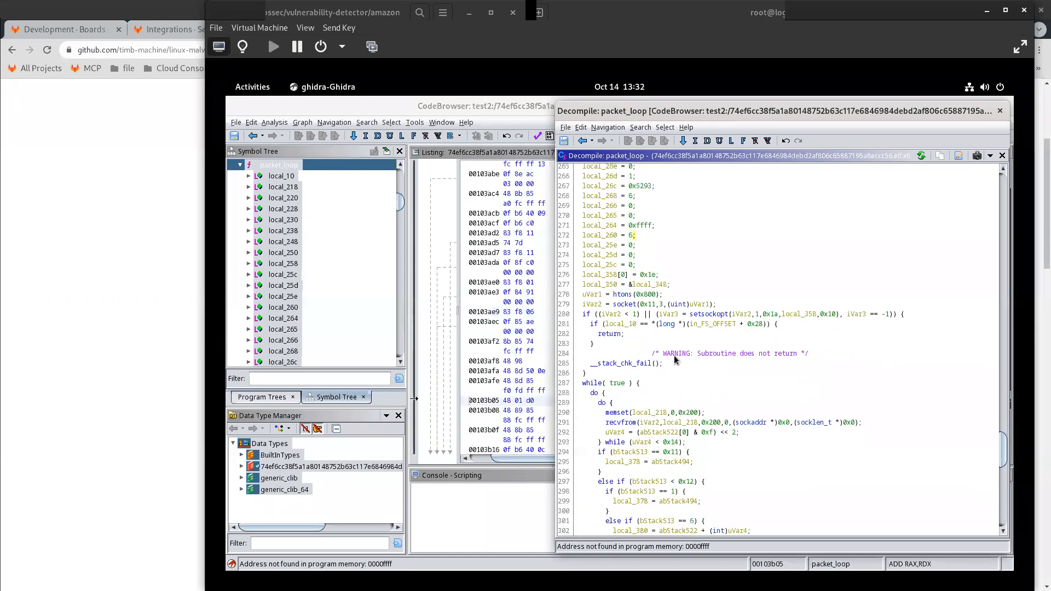
Read packet_loop from the socket setup through the while( true ) receive loop to its fork and waitpid calls.
key(Down)
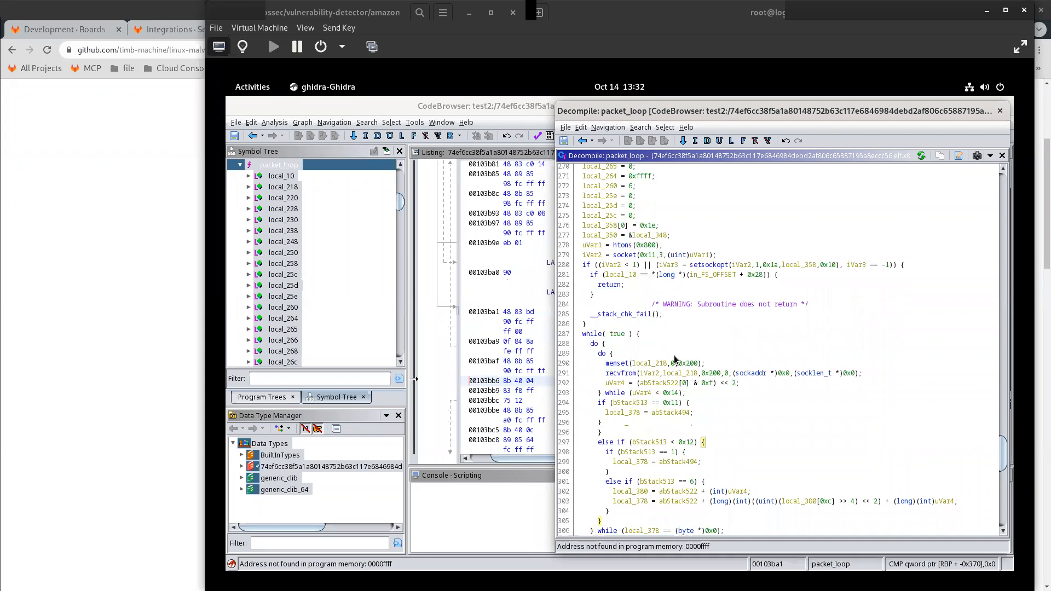
key(Down)
key(Down)
key(Down)
key(Down)
key(Down)
key(Down)
key(Down)
key(Down)
key(Down)
key(Down)
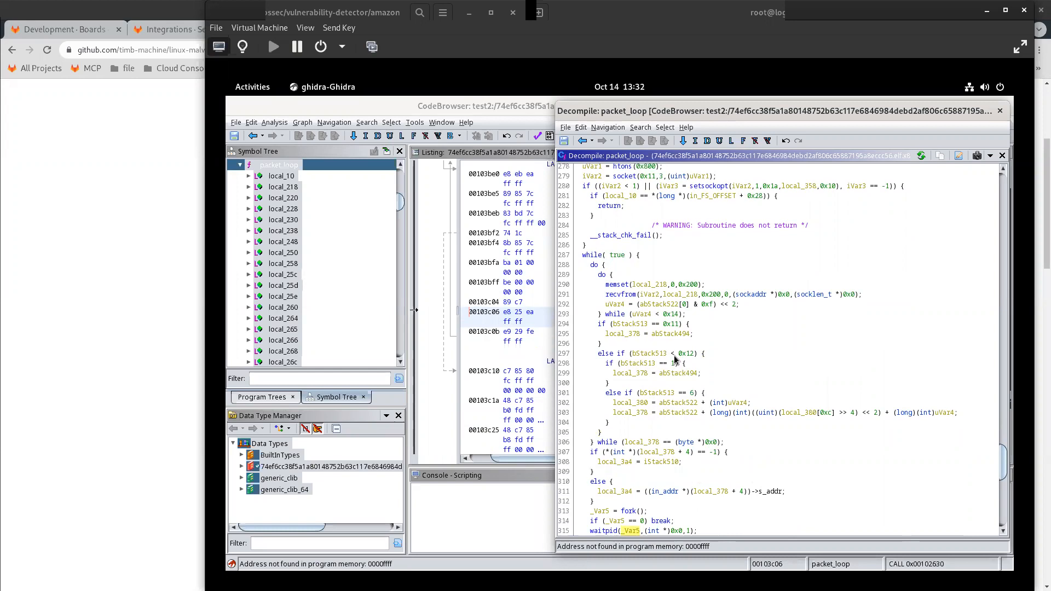
key(Down)
key(Down)
key(Down)
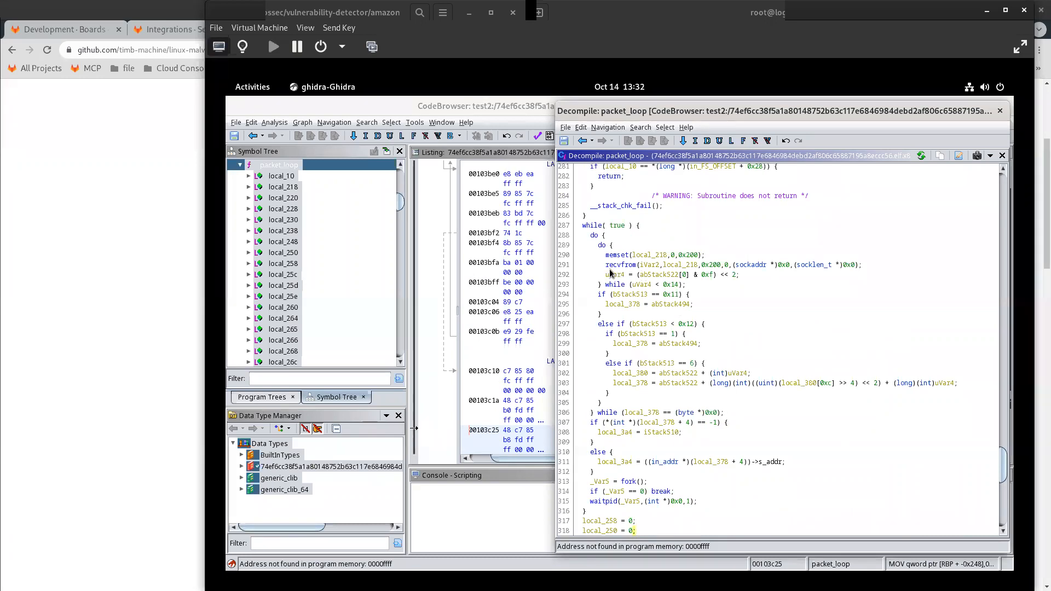
Inspect the recvfrom call in the receive loop, including its function signature and its iVar2 argument.
mouse_move(611, 269)
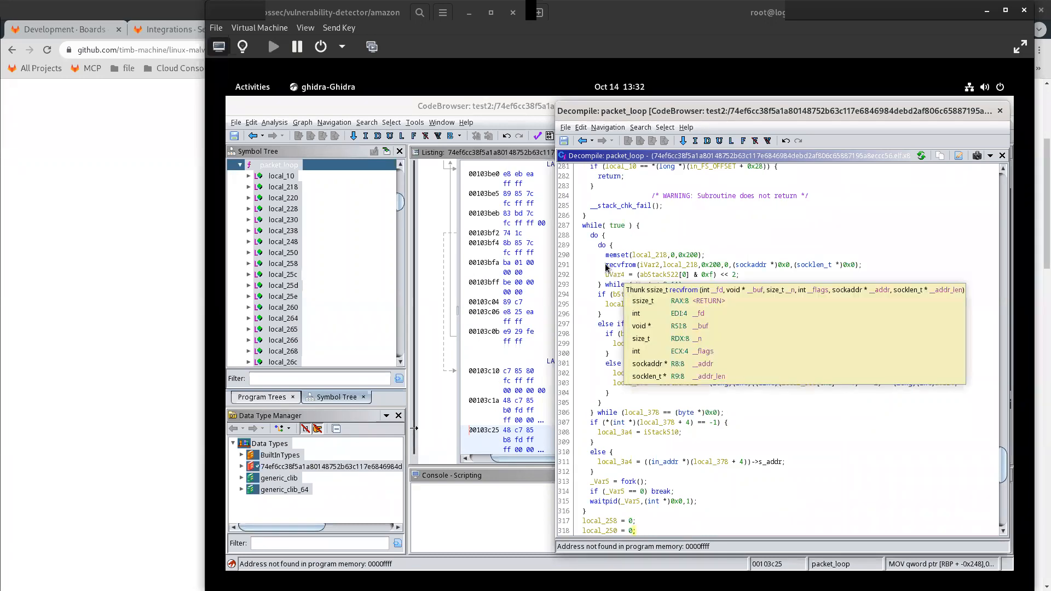
click(609, 267)
click(646, 267)
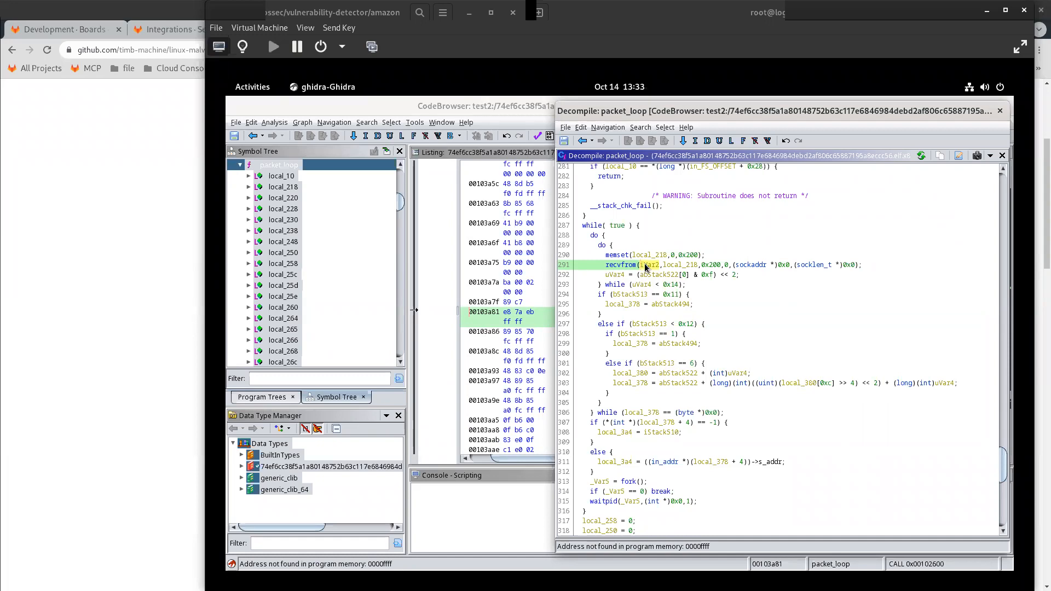
click(622, 268)
mouse_move(608, 268)
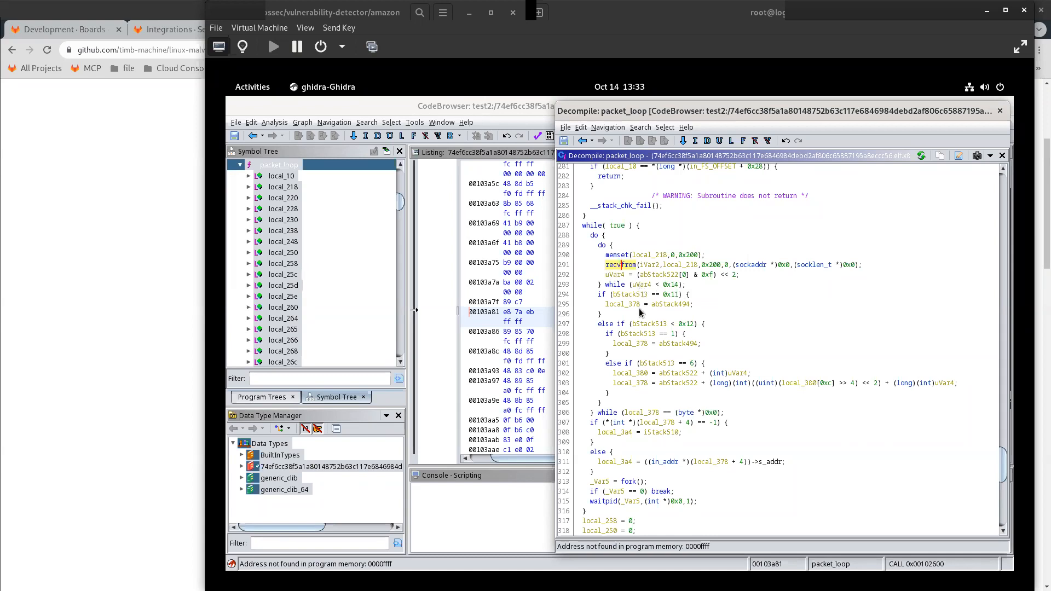
Examine the inner loop's 0x14 limit and highlight abStack494 in the assignment under the bStack513 == 0x11 check.
click(663, 284)
drag(678, 284, 676, 285)
click(667, 284)
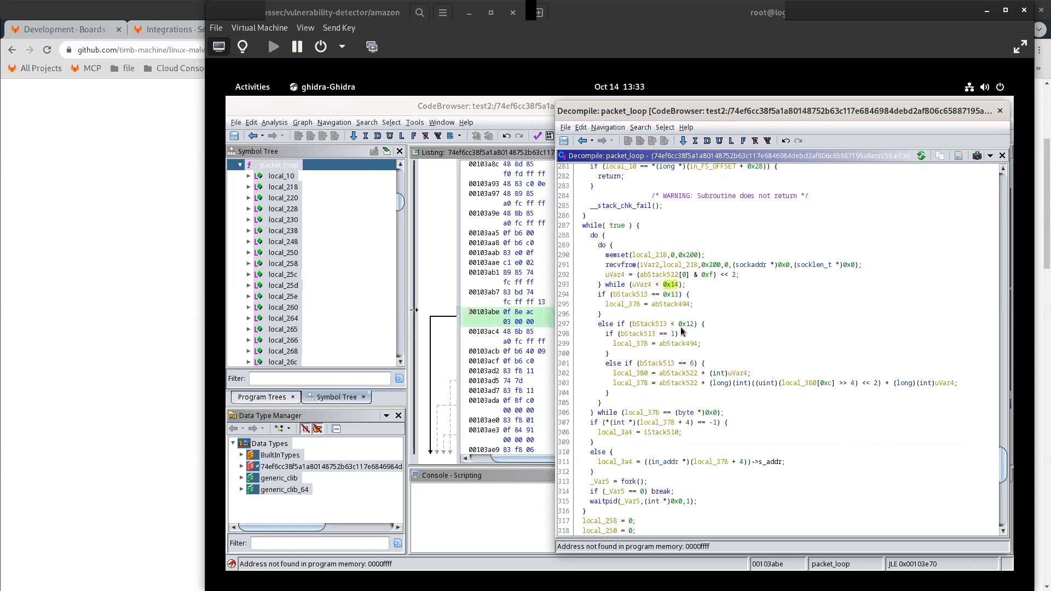
click(654, 304)
drag(652, 304, 693, 305)
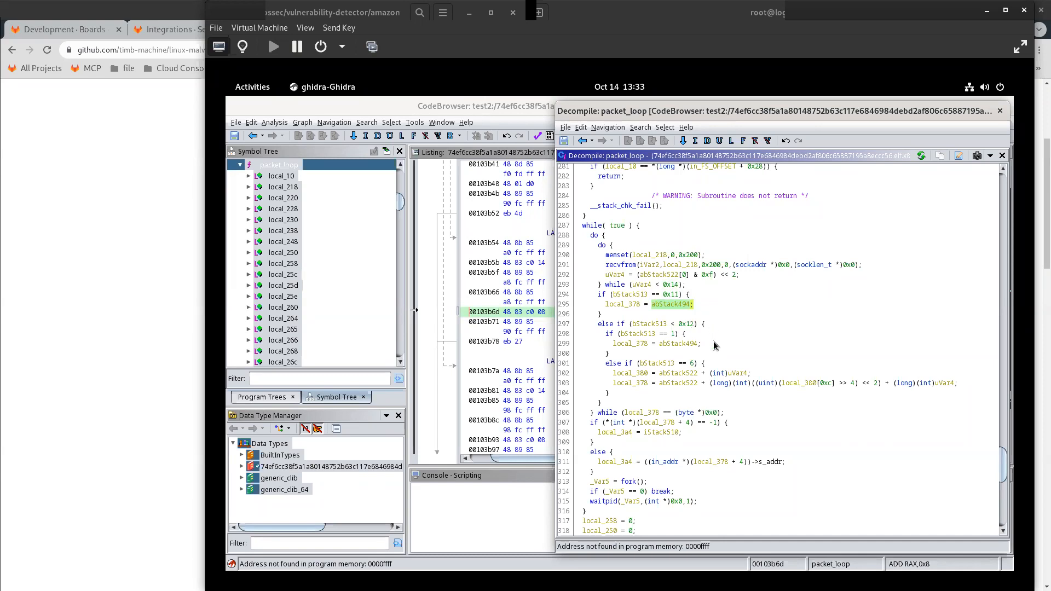
Highlight the fork() call after the local_220 assignment and read on to the signal call in the child branch.
scroll(713, 346, down, 2)
scroll(712, 347, down, 4)
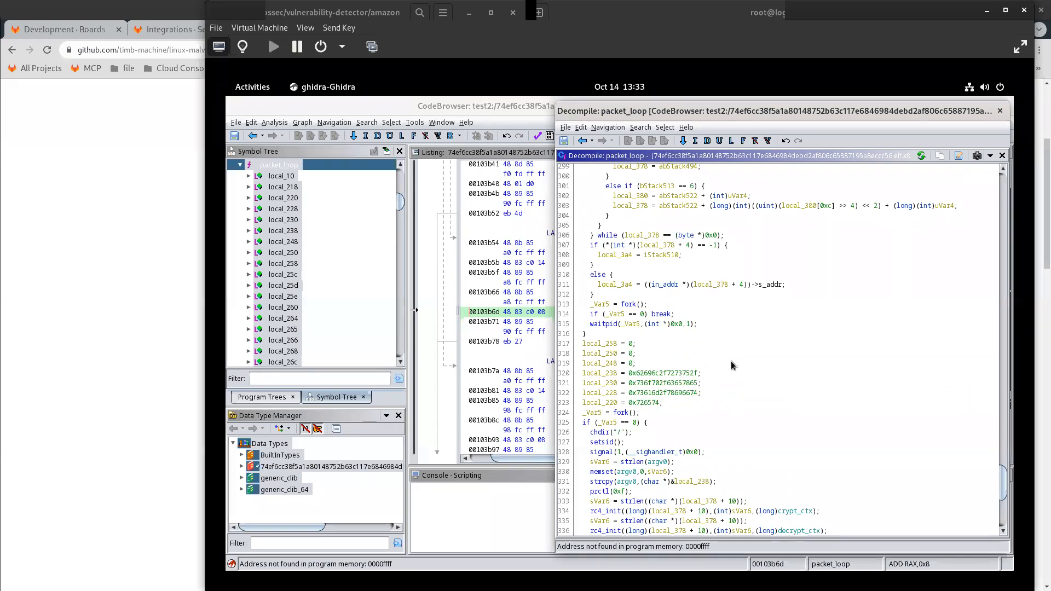
scroll(733, 366, down, 4)
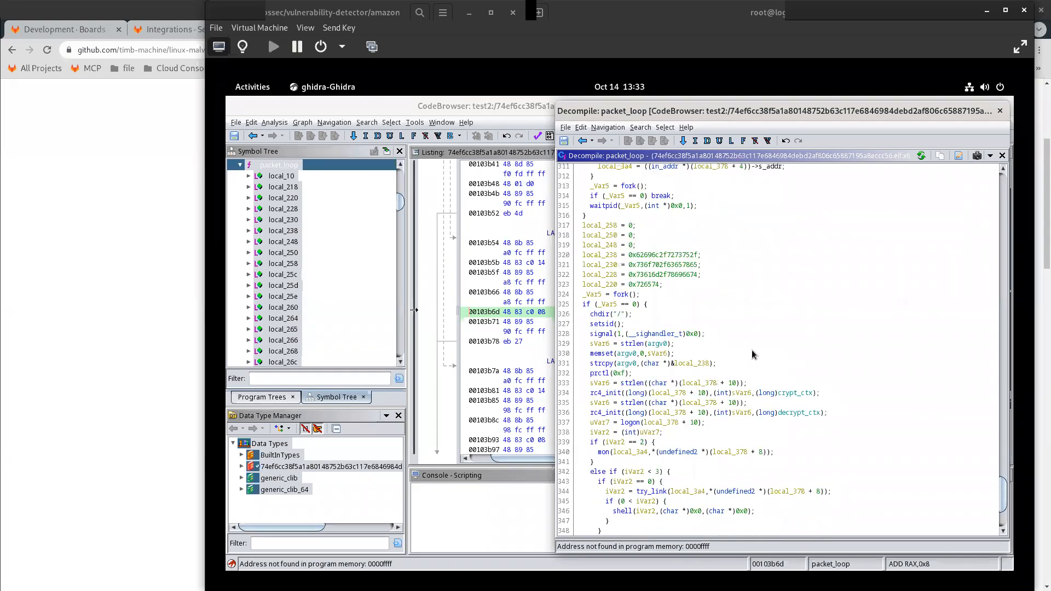
click(618, 296)
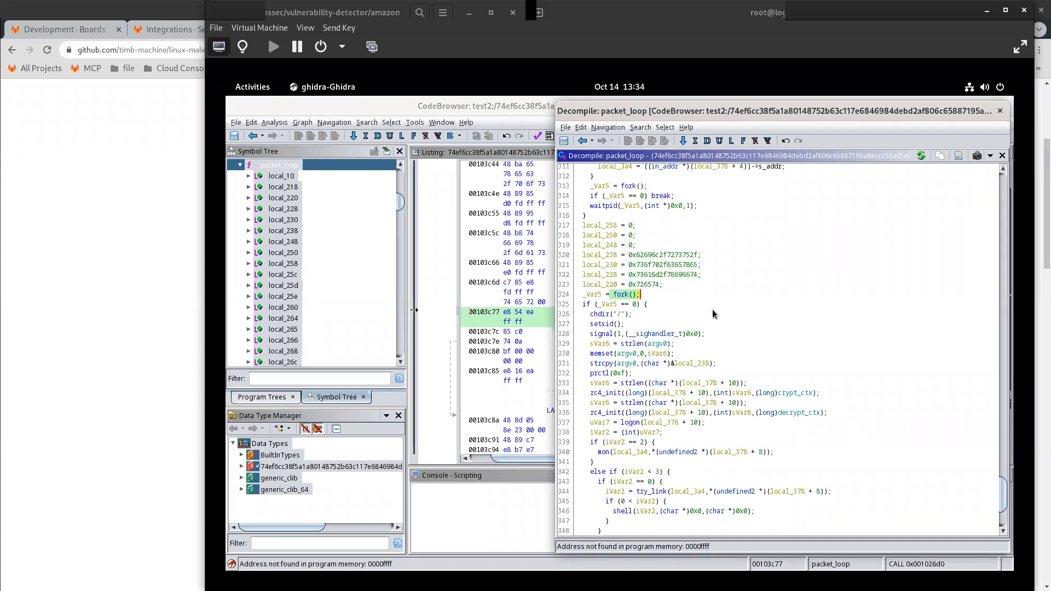
key(Down)
key(Down)
key(Down)
key(Down)
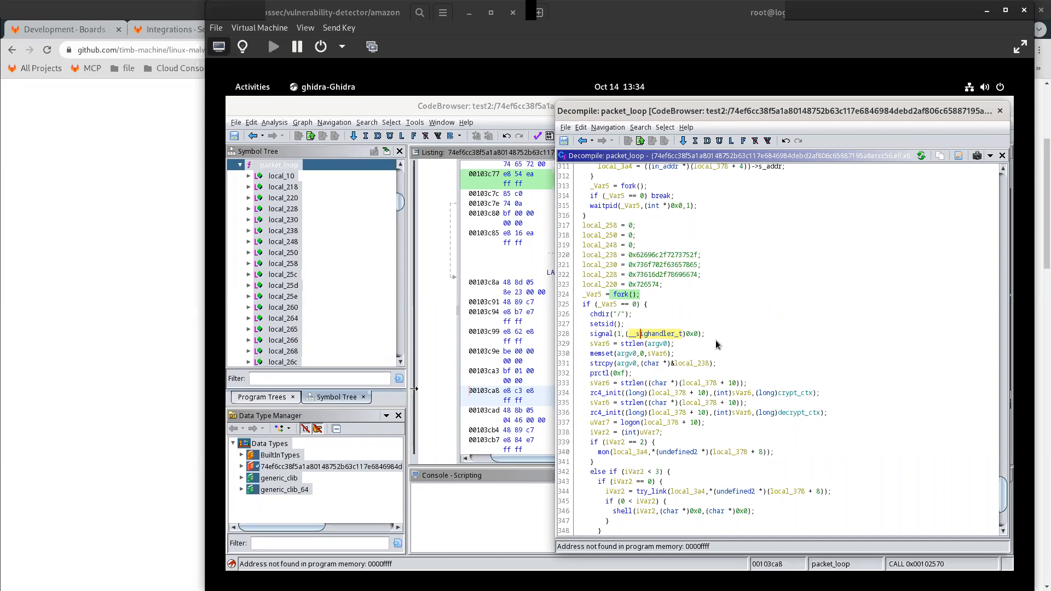
Read the rest of packet_loop, from the strlen and rc4_init calls through the logon result branches to the closing brace.
scroll(716, 345, down, 1)
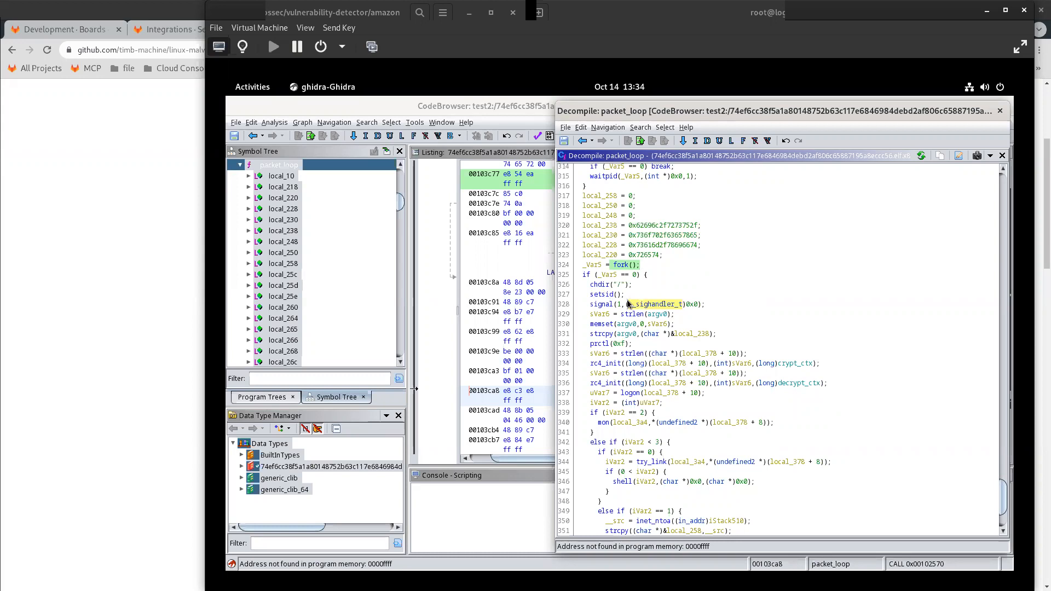
key(Down)
key(Down)
key(Down)
key(Down)
key(Down)
key(Down)
key(Down)
key(Down)
key(Down)
key(Down)
key(Down)
key(Down)
key(Down)
key(Down)
key(Down)
key(Down)
key(Down)
key(Down)
key(Down)
key(Down)
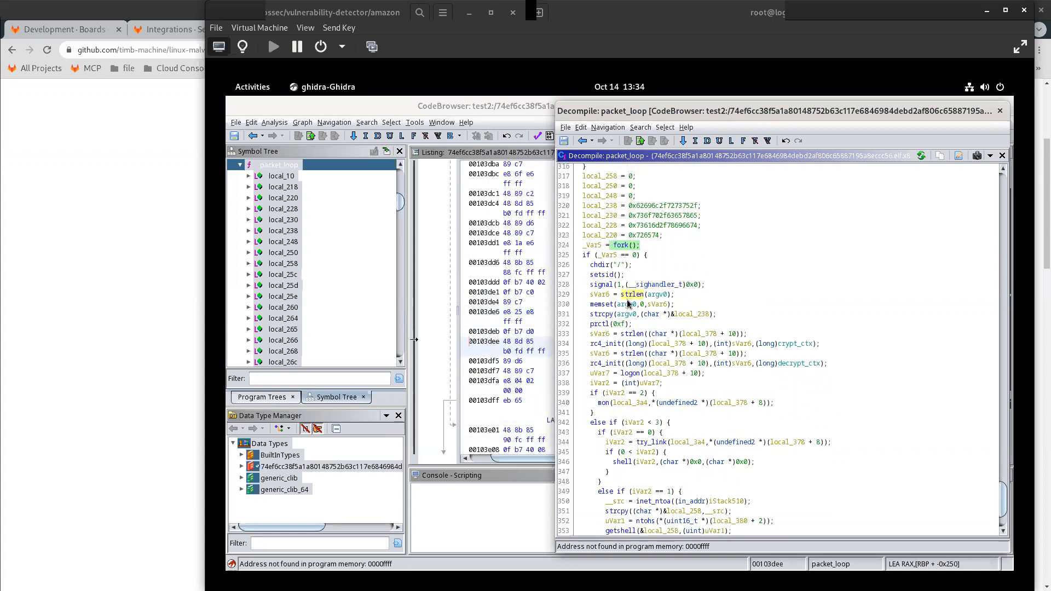
key(Down)
key(Down)
key(Down)
key(Down)
key(Down)
key(Down)
key(Down)
key(Down)
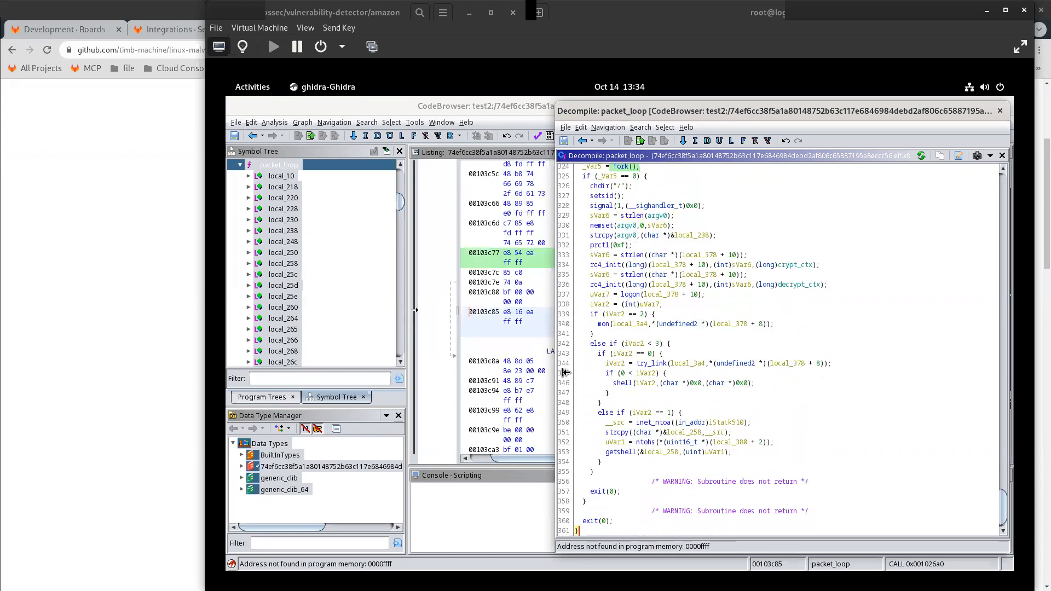
Highlight the shell call that follows try_link and read the remaining branches to the end of packet_loop.
click(616, 383)
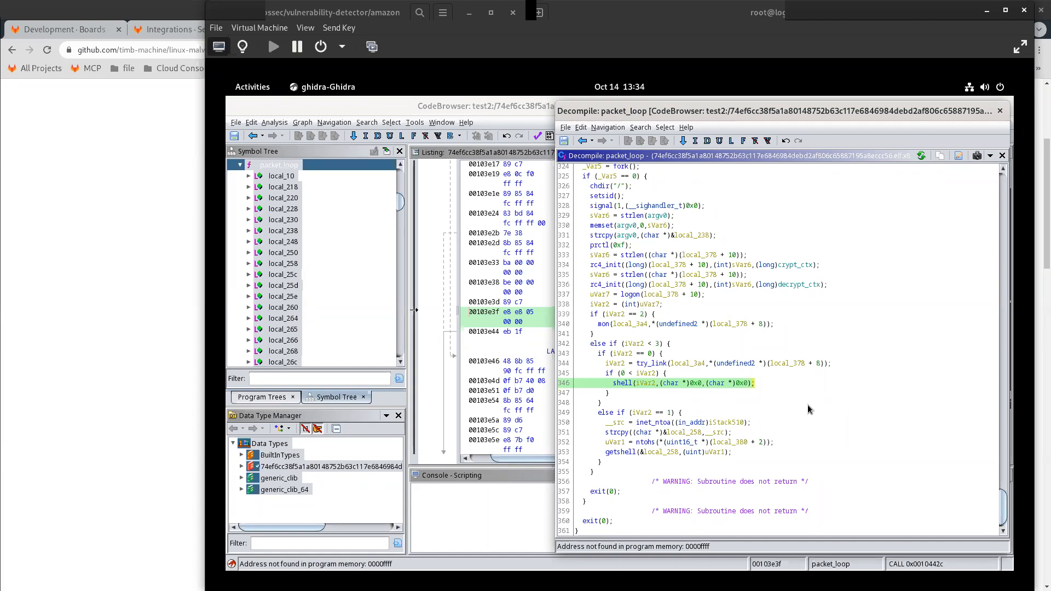
key(Down)
key(Down)
key(Down)
key(Down)
key(Down)
key(Down)
key(Down)
key(Down)
key(Down)
key(Down)
key(Down)
key(Down)
key(Down)
key(Down)
key(Down)
key(Down)
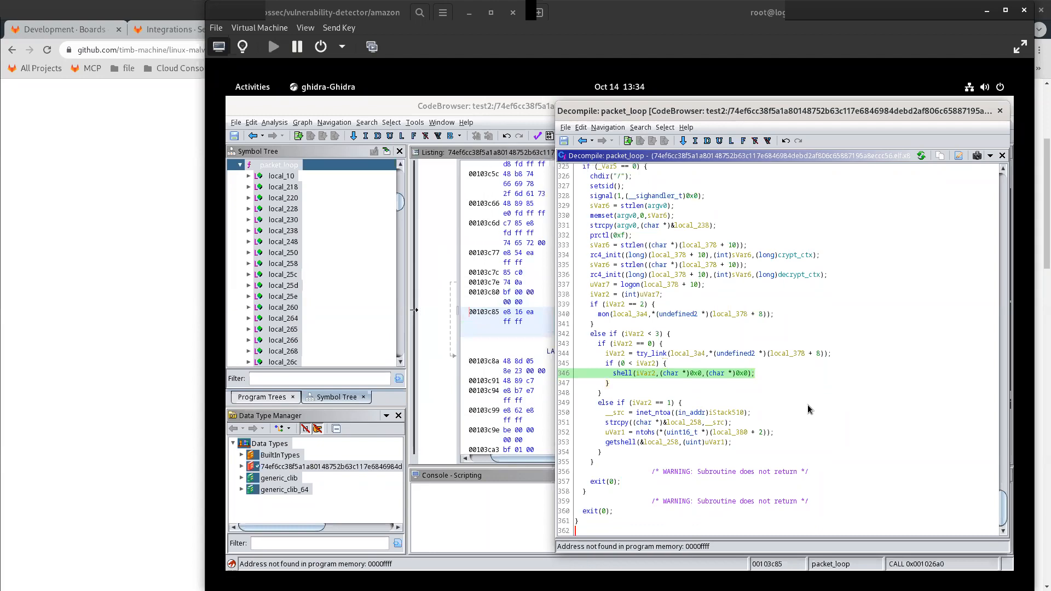
Highlight the getshell call in the iVar2 == 1 branch, and return to the code around the socket and setsockopt calls.
click(614, 445)
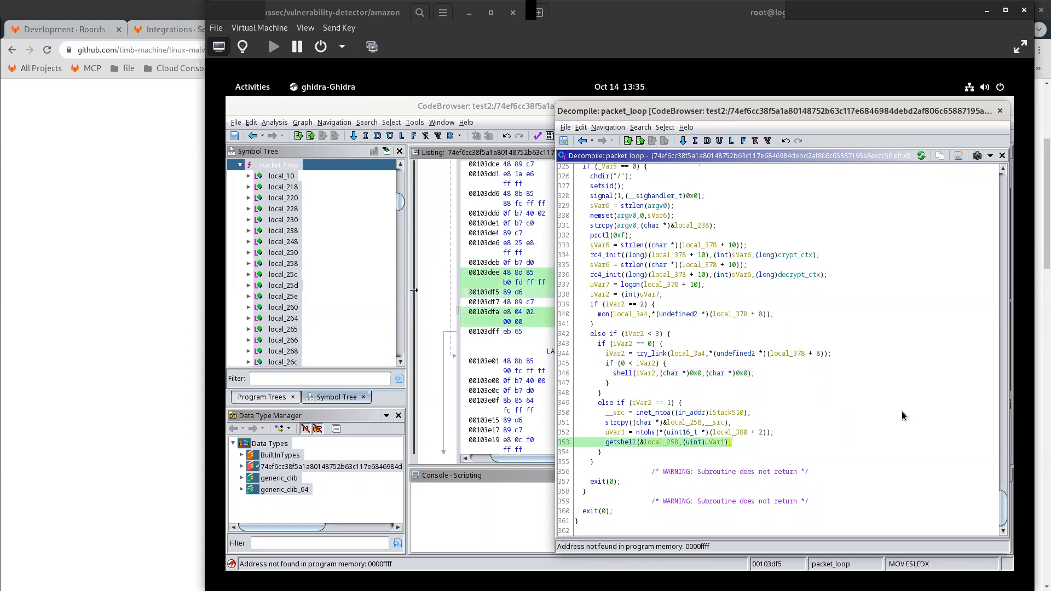
scroll(874, 444, up, 10)
scroll(823, 405, up, 13)
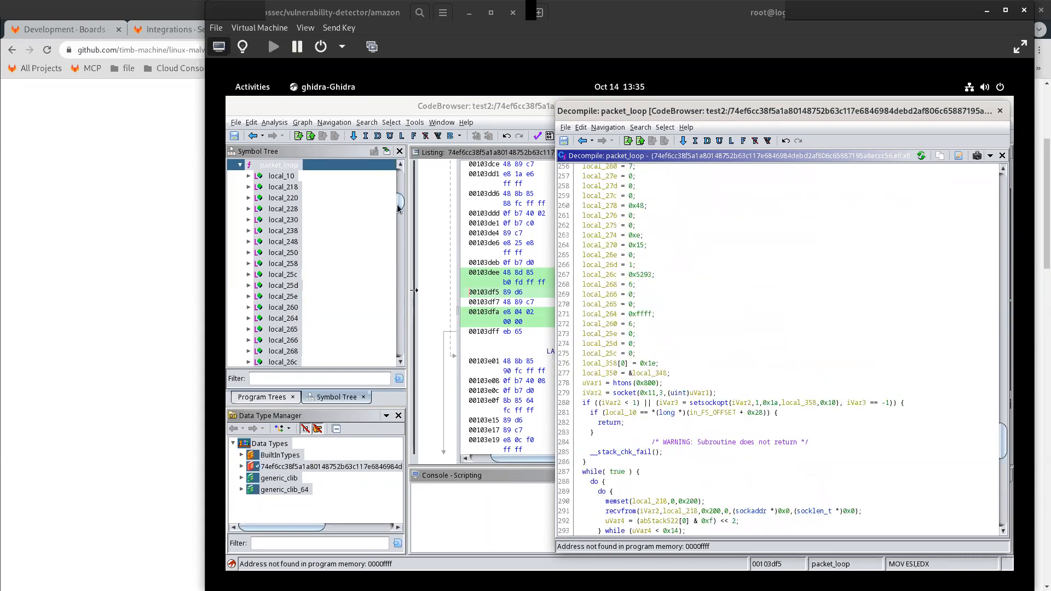
Show the functions listed above packet_loop in the symbol tree, and bring its decompiled while( true ) loop back into view.
drag(400, 203, 397, 193)
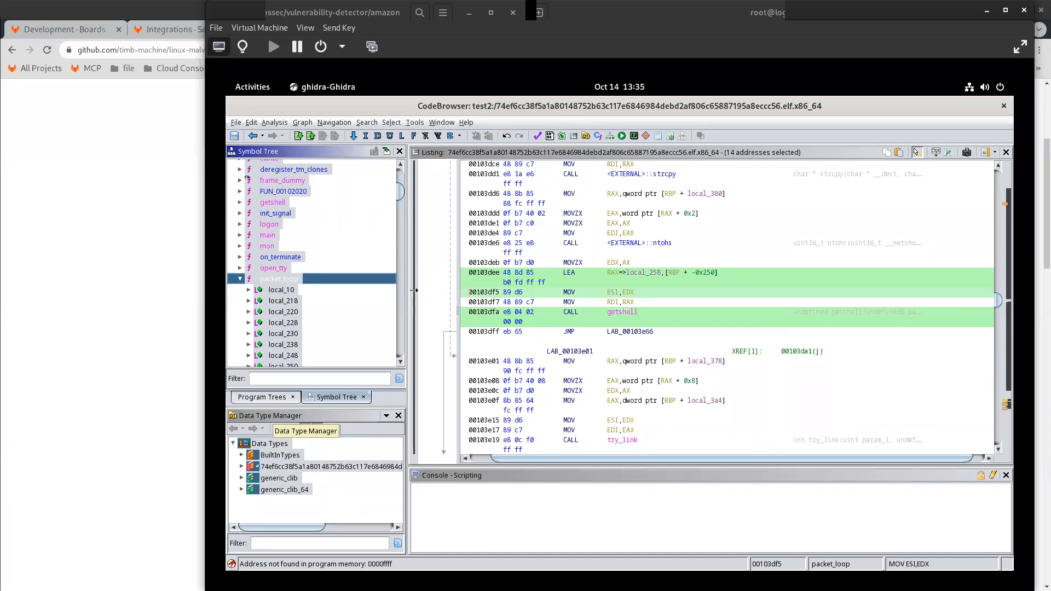
click(442, 124)
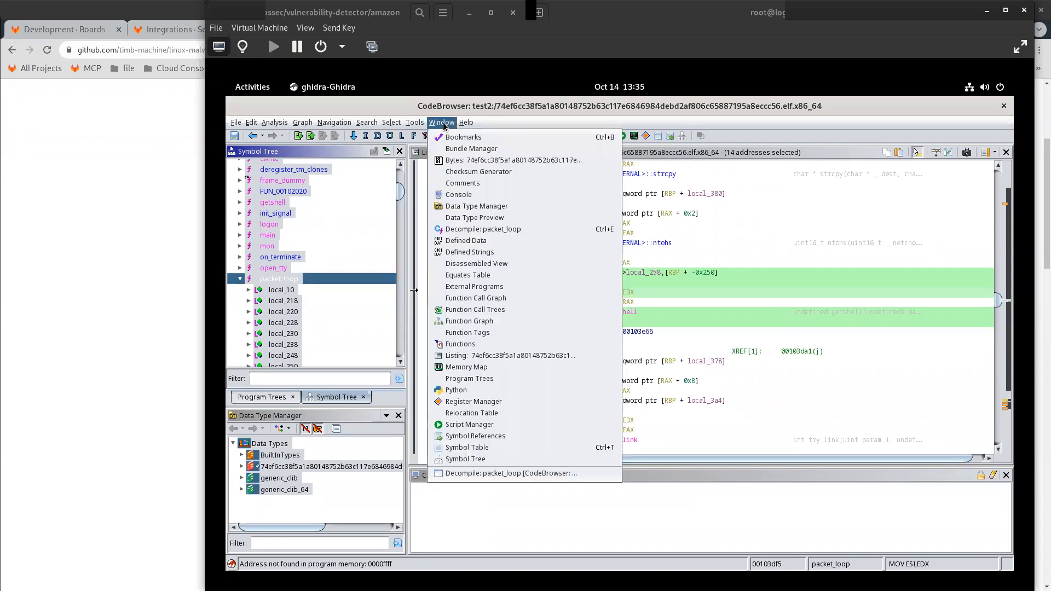
click(491, 228)
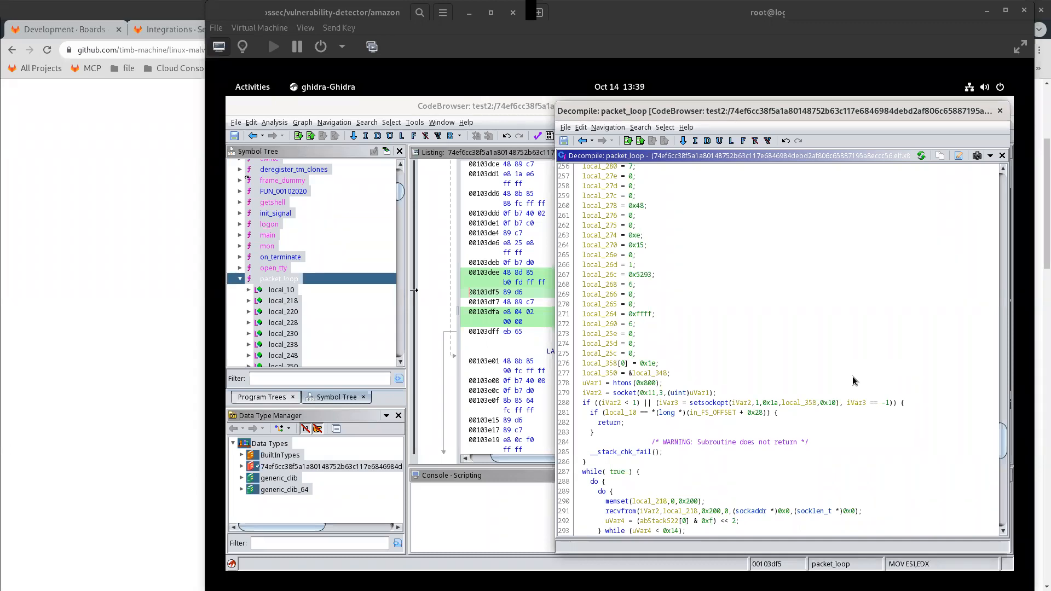
scroll(821, 320, down, 6)
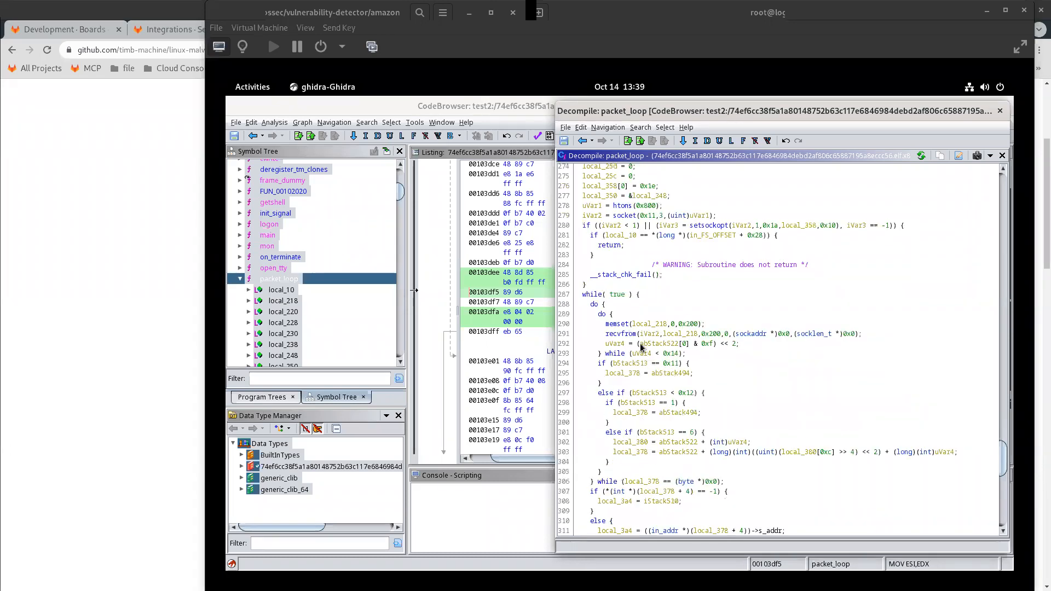
scroll(593, 292, down, 2)
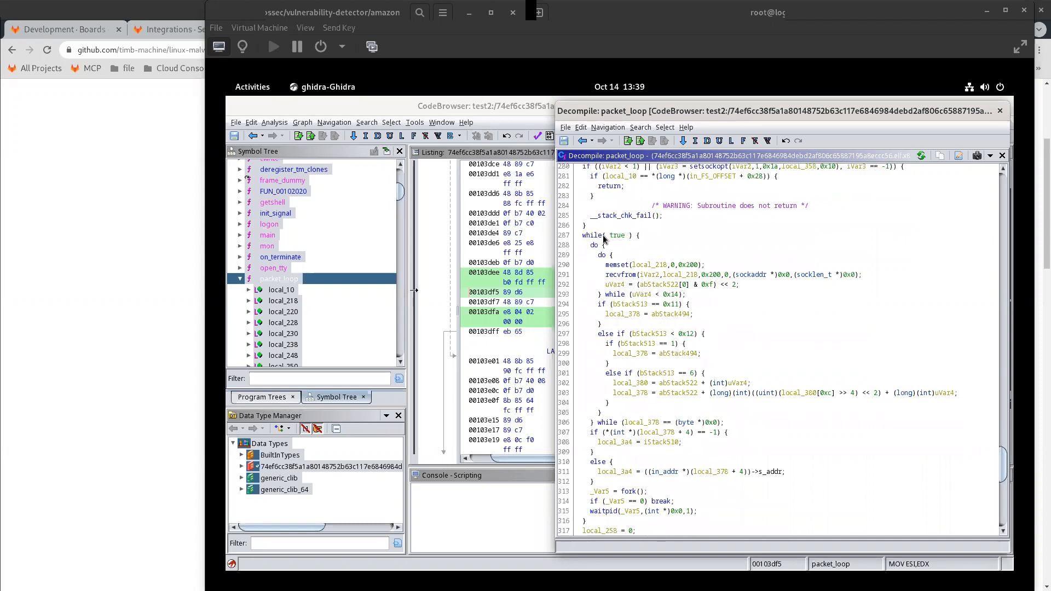
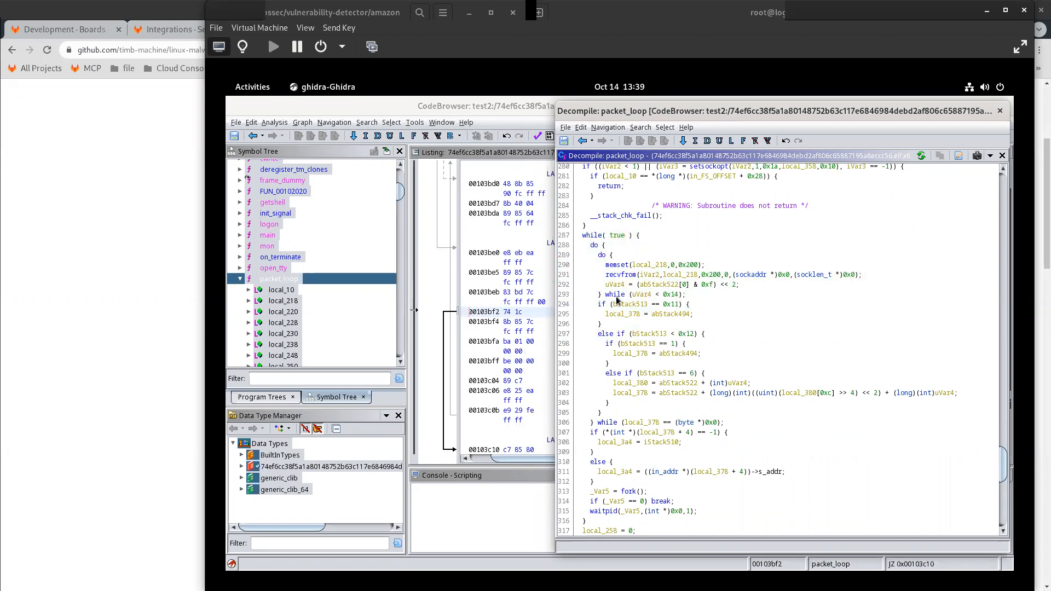
Highlight the recvfrom call in packet_loop's while( true ) loop, mark the loop condition, and read on to the getshell call.
drag(604, 274, 862, 276)
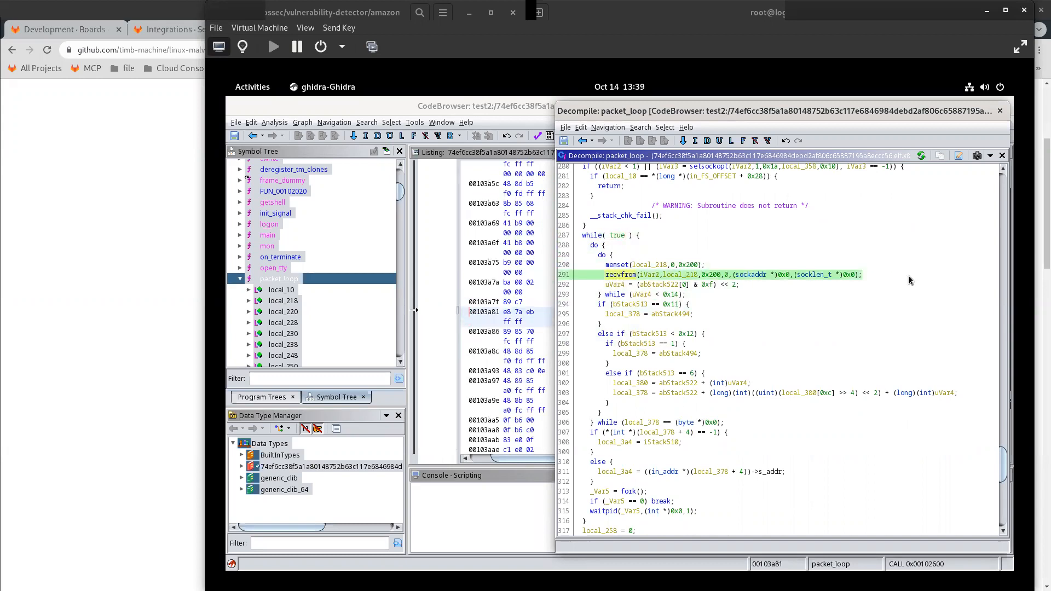
click(604, 237)
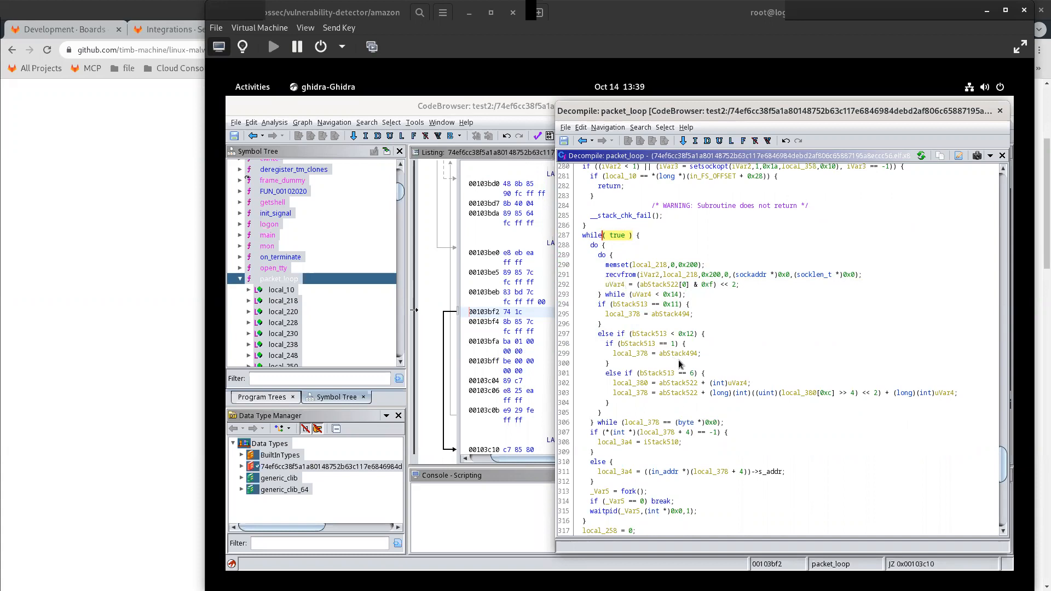
scroll(679, 364, down, 4)
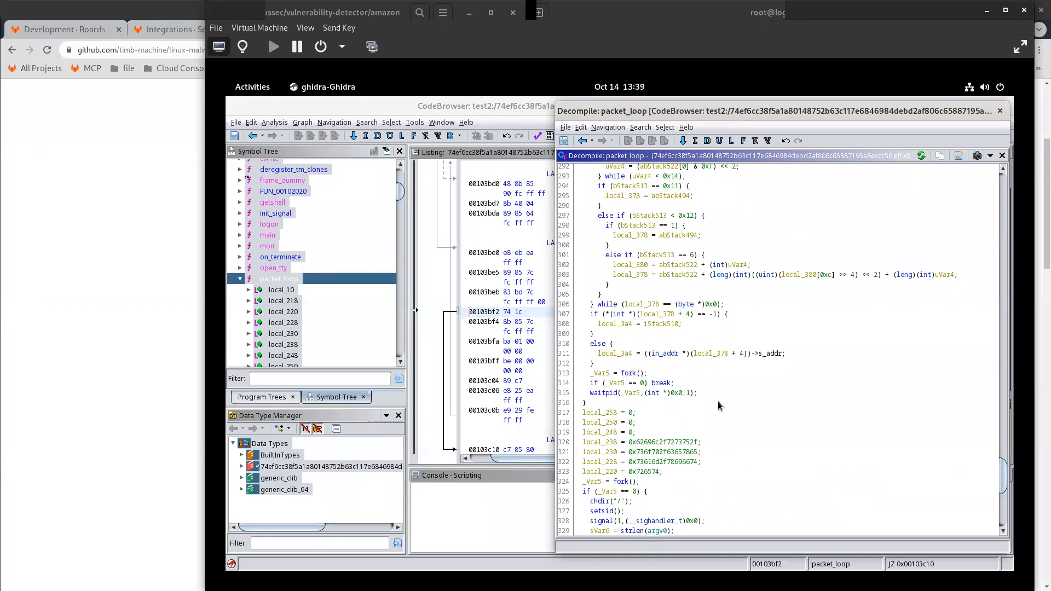
scroll(720, 408, down, 5)
scroll(722, 411, down, 4)
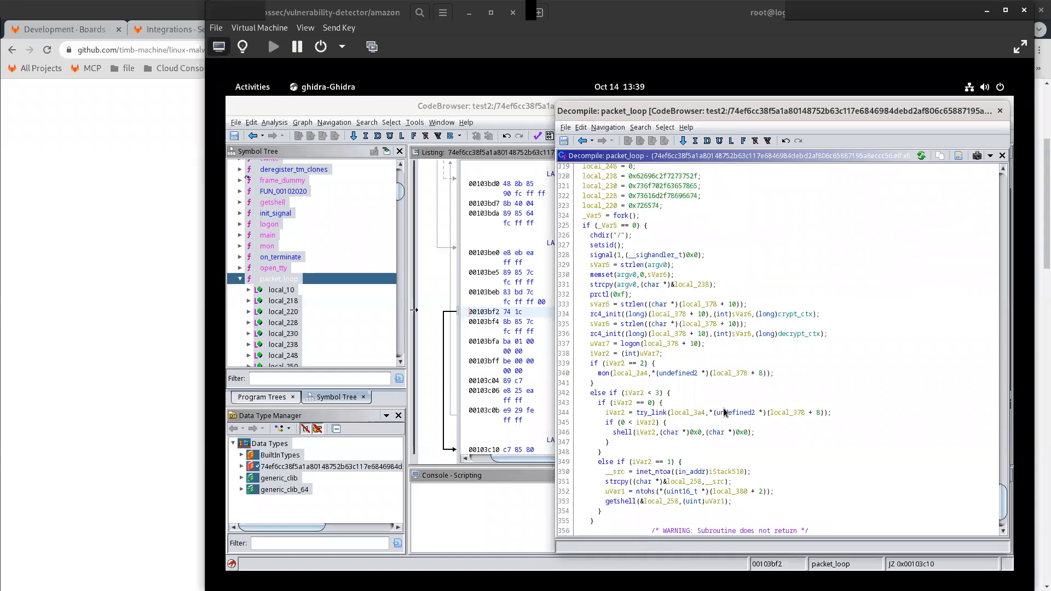
Select the _start function in the symbol tree, restore the CodeBrowser window to a smaller size, and show _start's decompiled code.
click(231, 281)
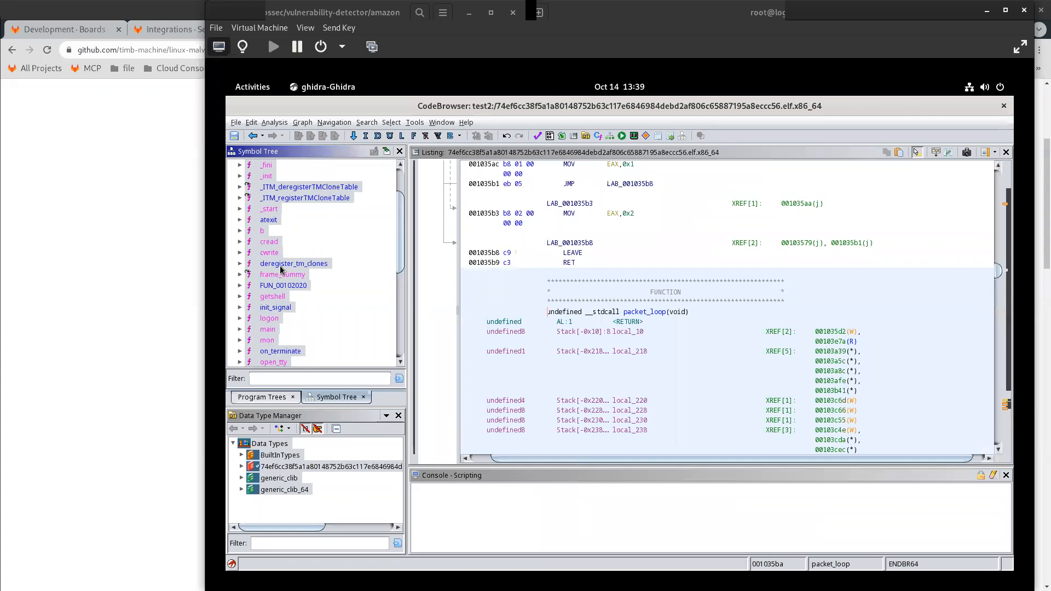
scroll(281, 268, up, 3)
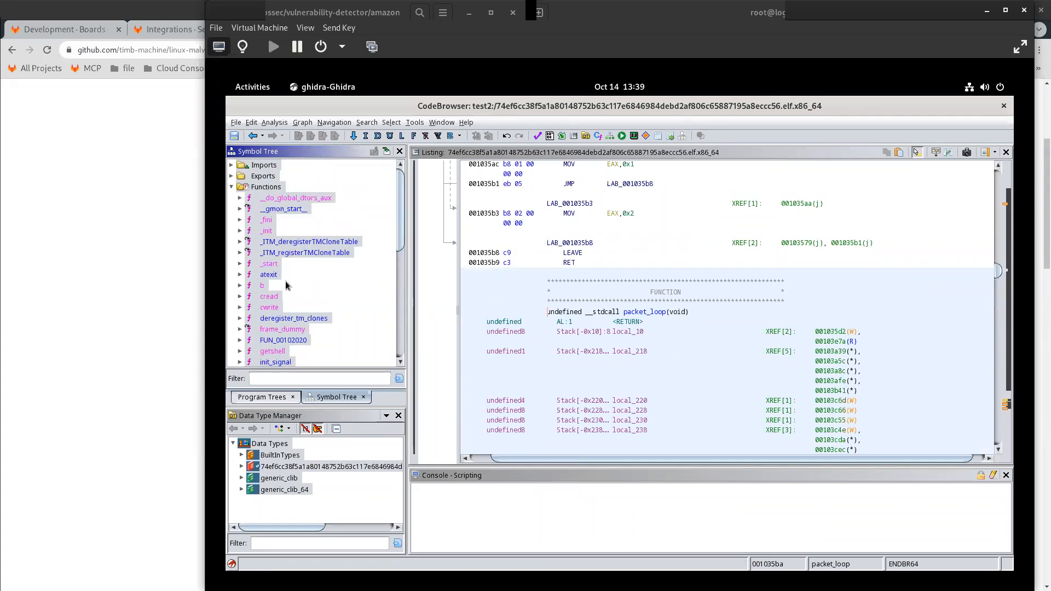
click(270, 263)
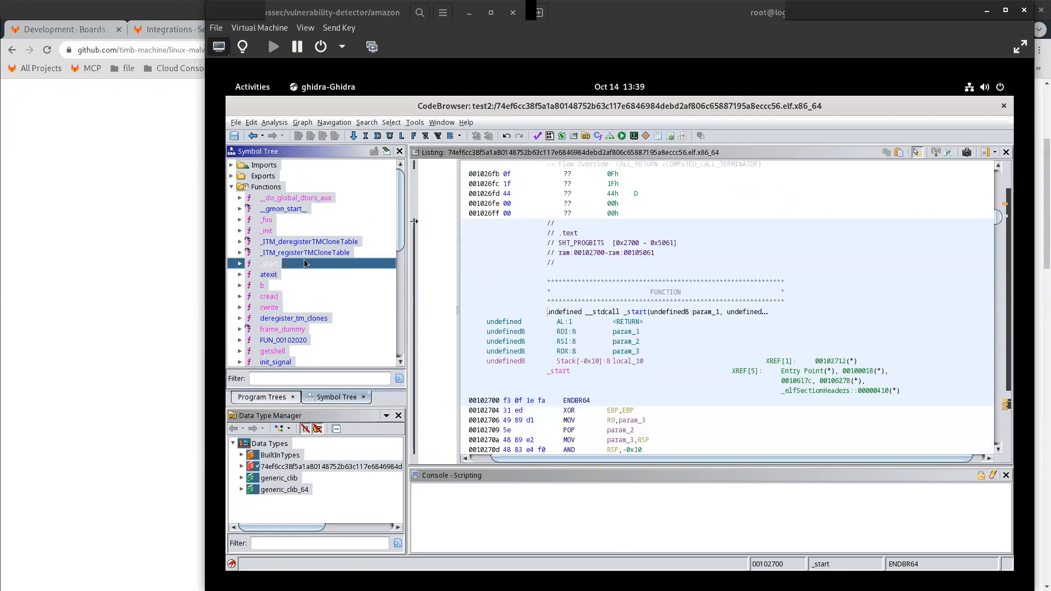
double_click(656, 111)
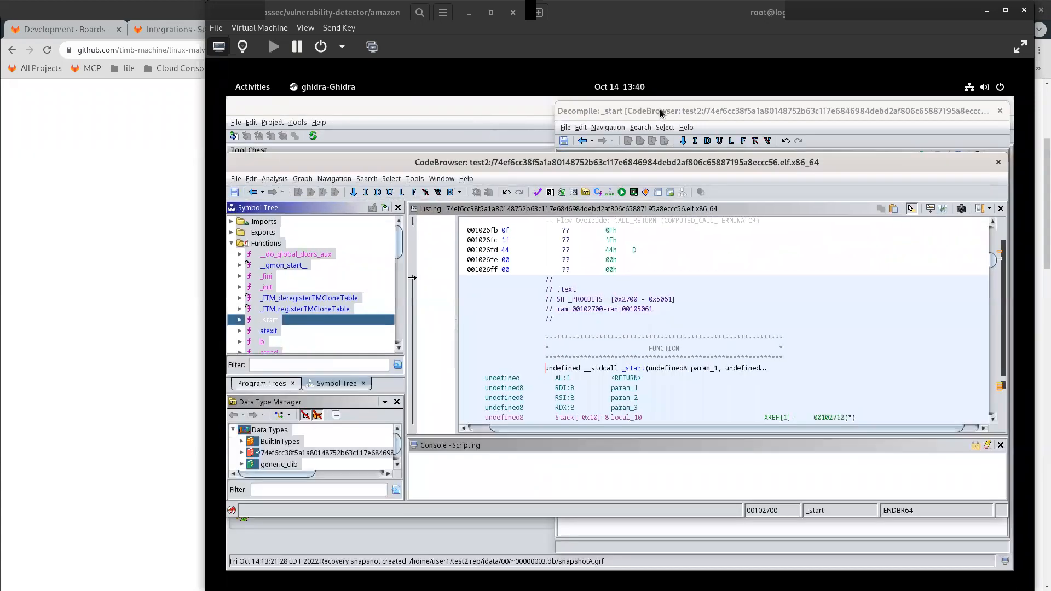
click(661, 112)
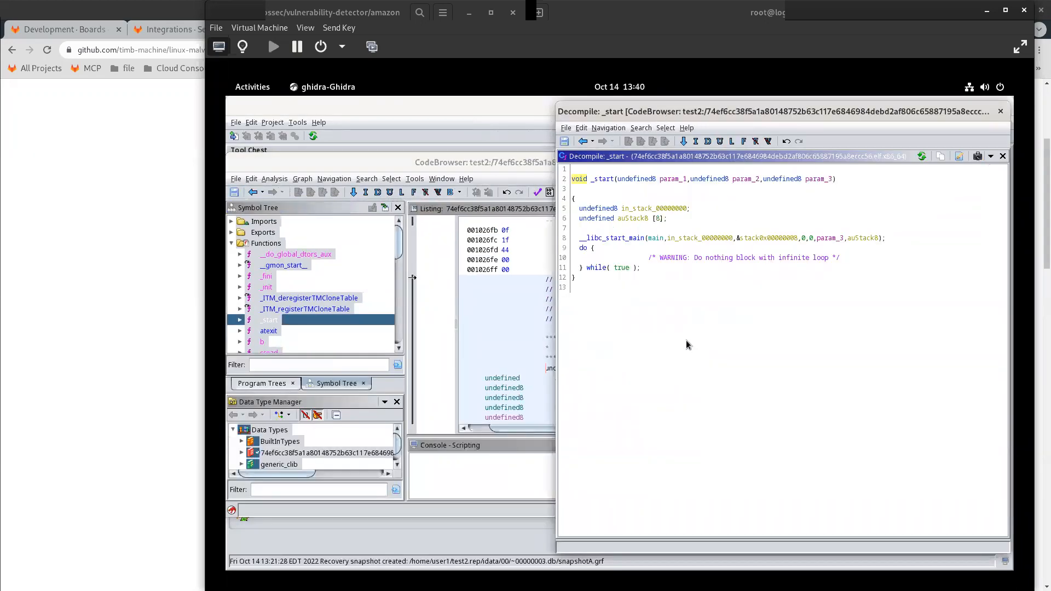
Select __gmon_start__ in the symbol tree, and inspect the signature, first declaration and infinite loop in the decompiled _start code.
click(283, 266)
click(751, 119)
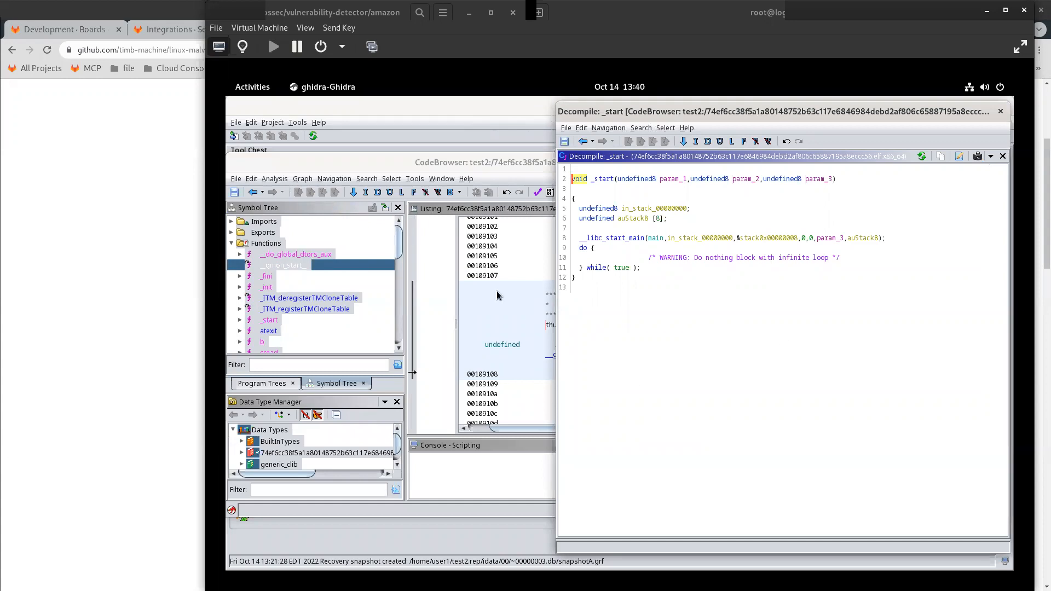
click(606, 259)
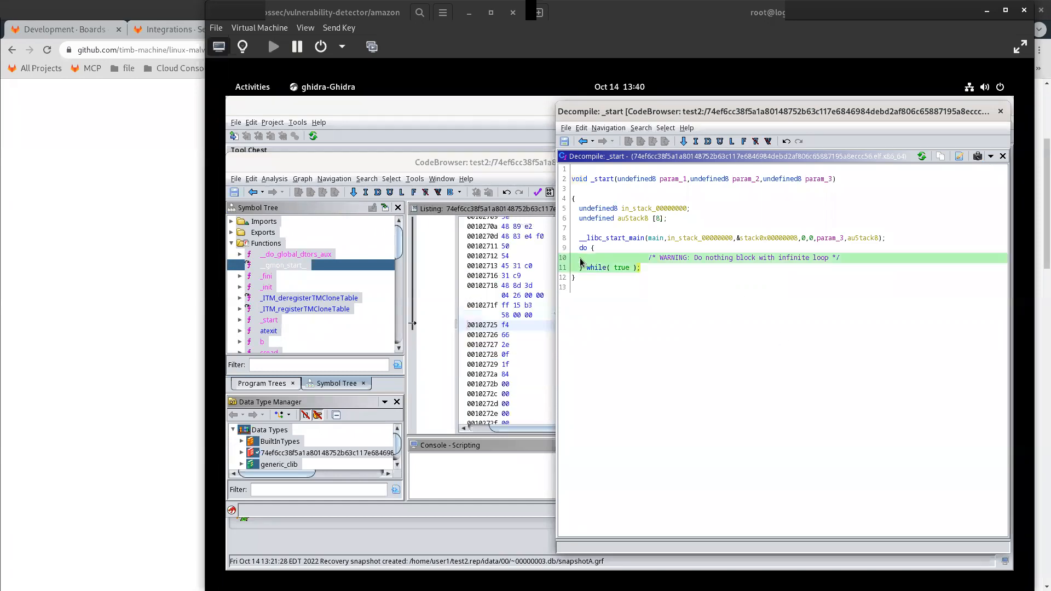
click(604, 208)
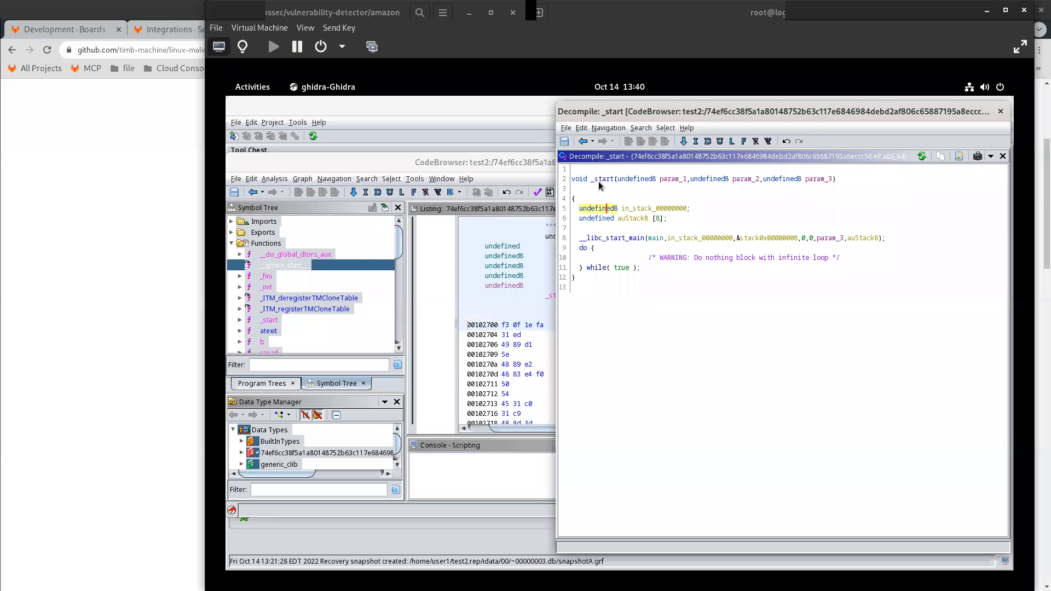
click(602, 179)
click(675, 357)
click(641, 268)
click(645, 271)
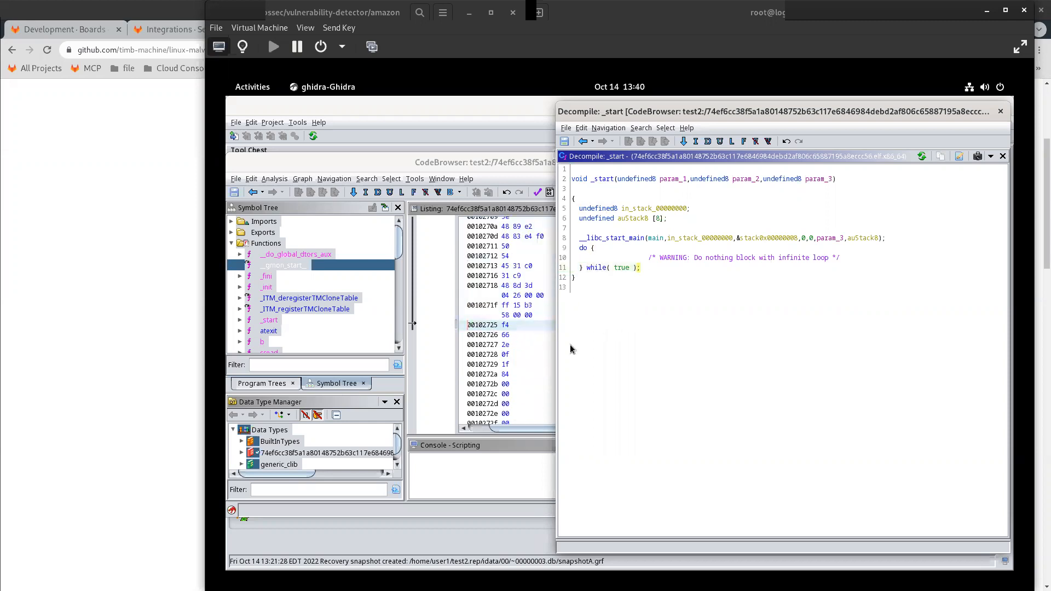
Return to the CodeBrowser window and try to show the decompiled code of __gmon_start__.
click(276, 278)
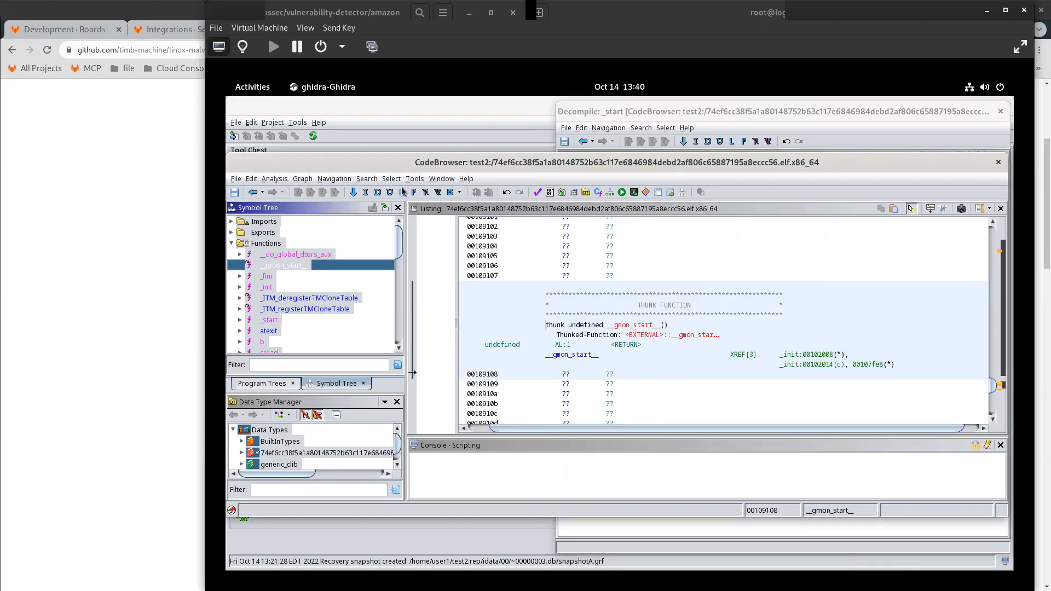
click(442, 178)
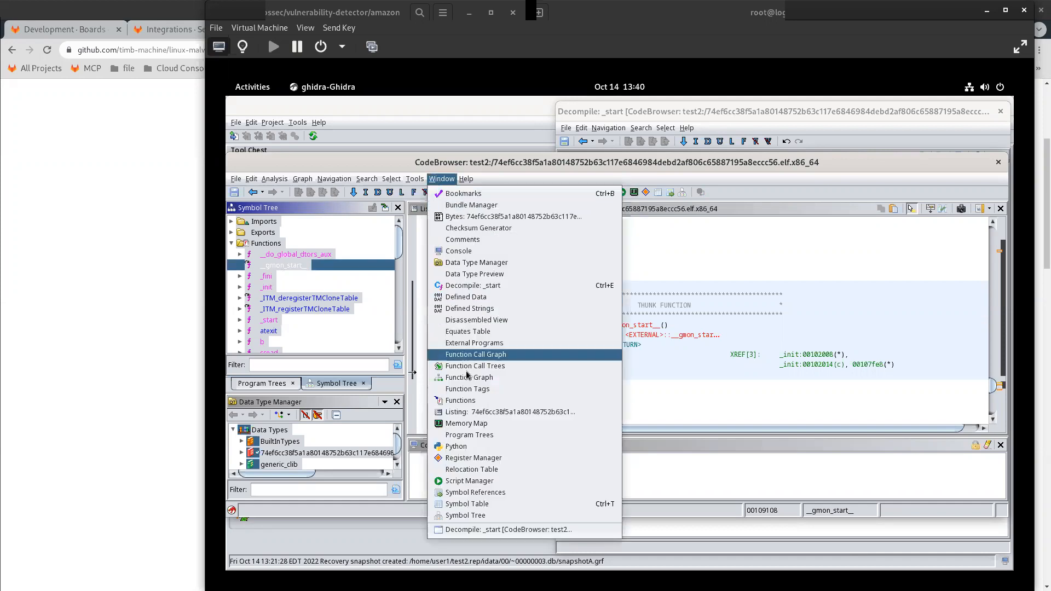
click(473, 285)
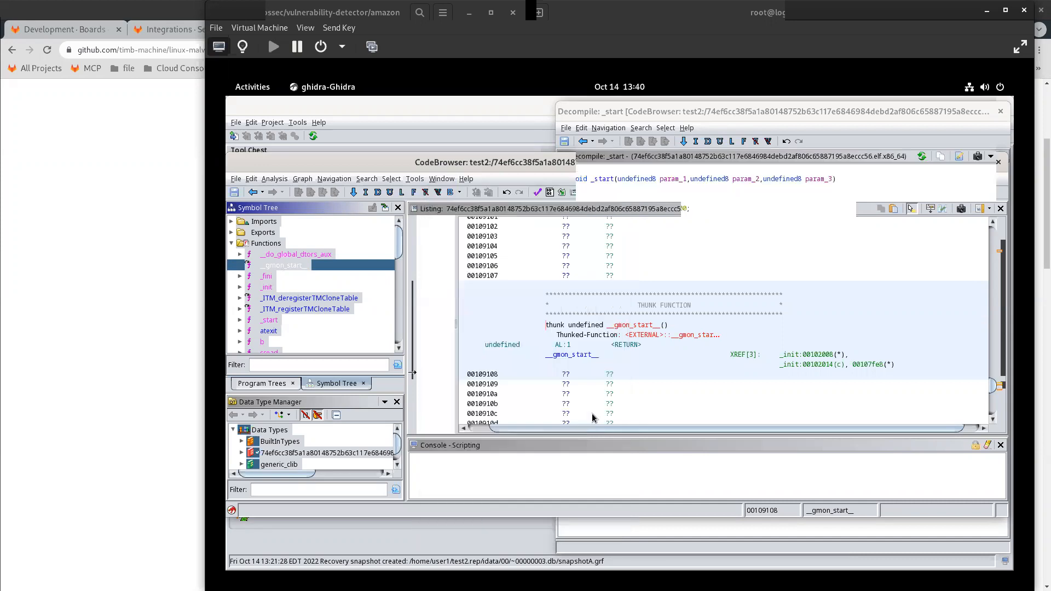
Look through the function options of __gmon_start__ and the available CodeBrowser commands for a way to decompile it.
right_click(283, 269)
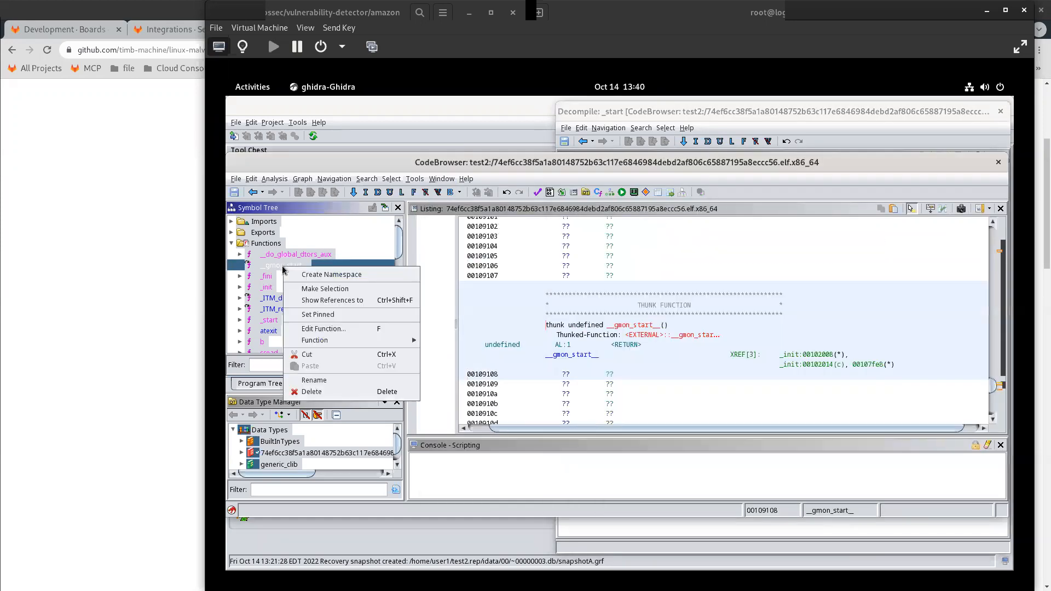
click(442, 179)
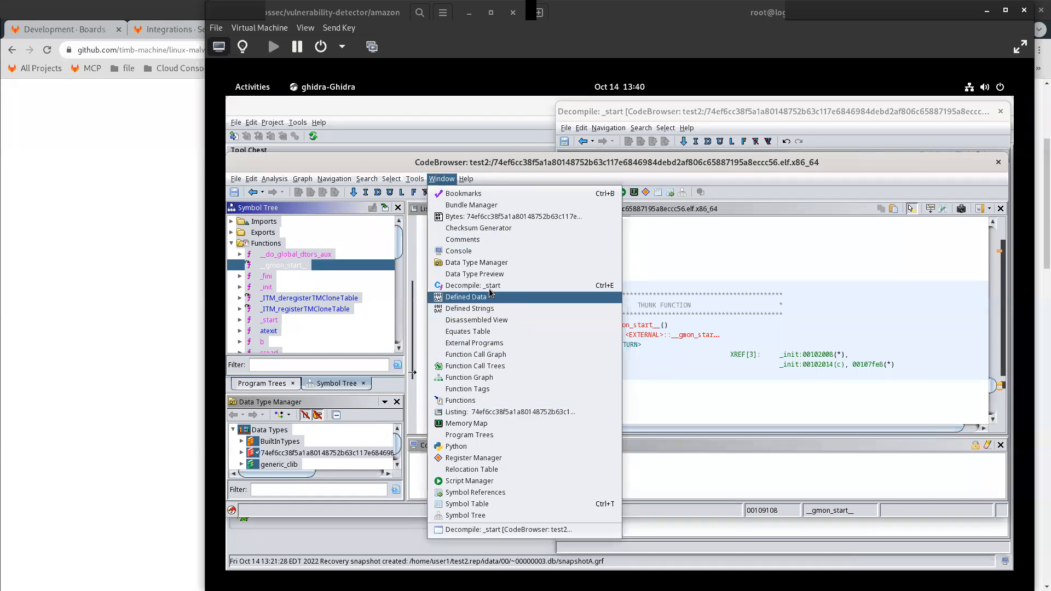
click(282, 269)
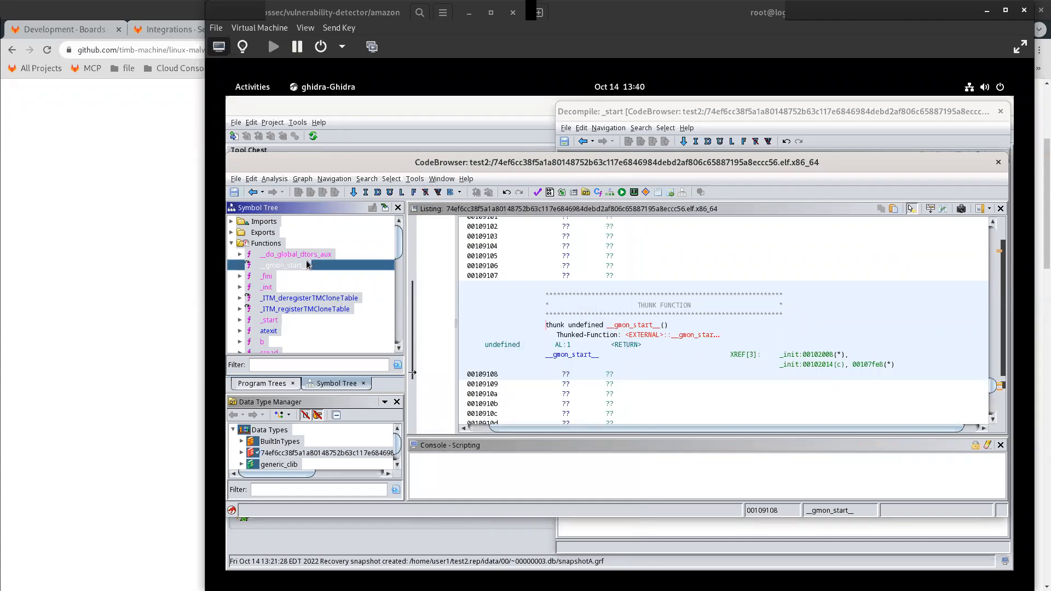
right_click(305, 264)
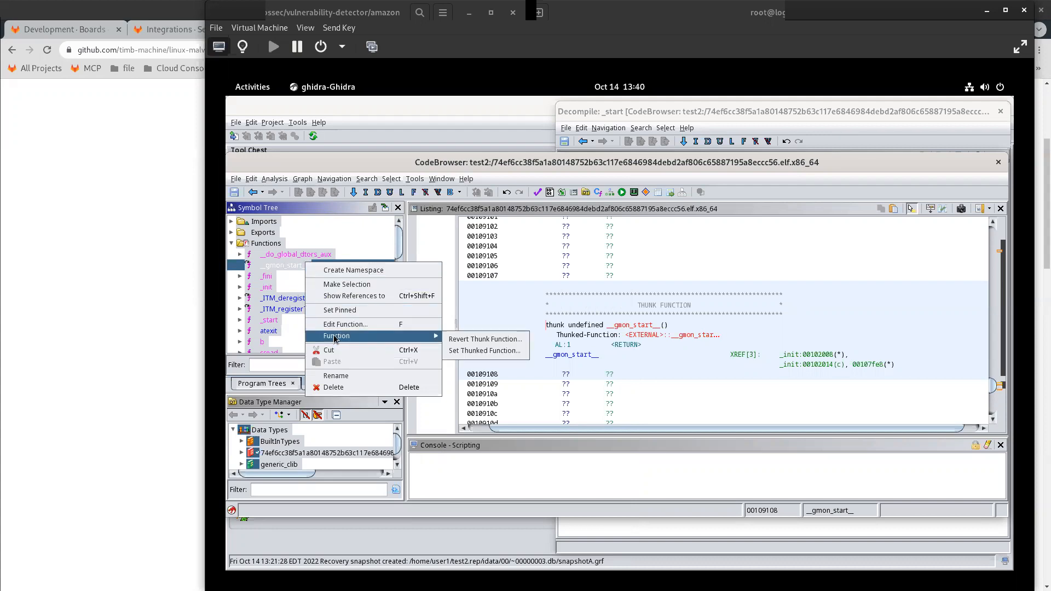
click(275, 268)
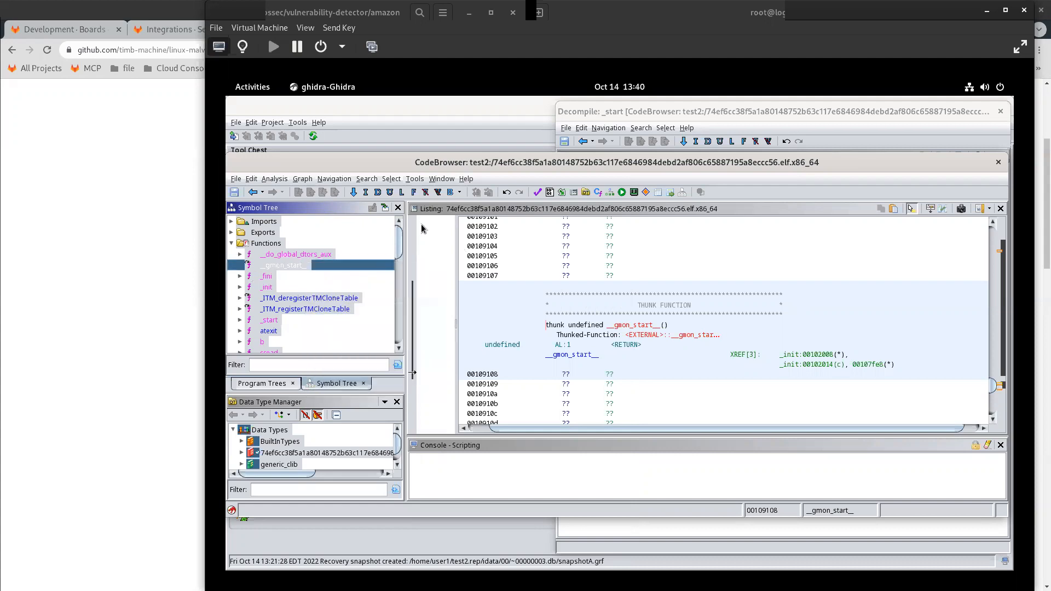
click(438, 181)
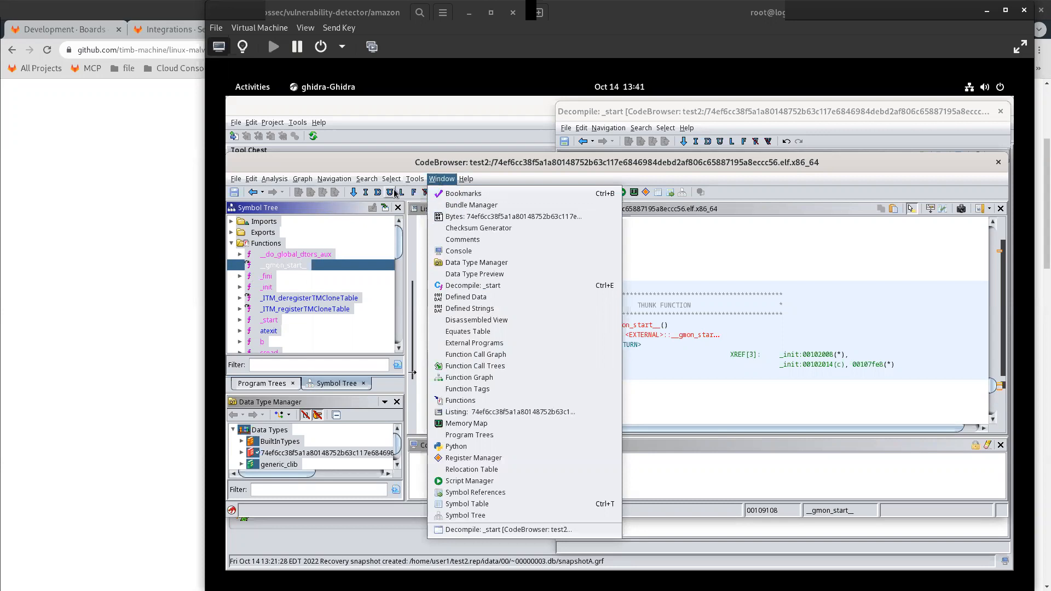
mouse_move(391, 179)
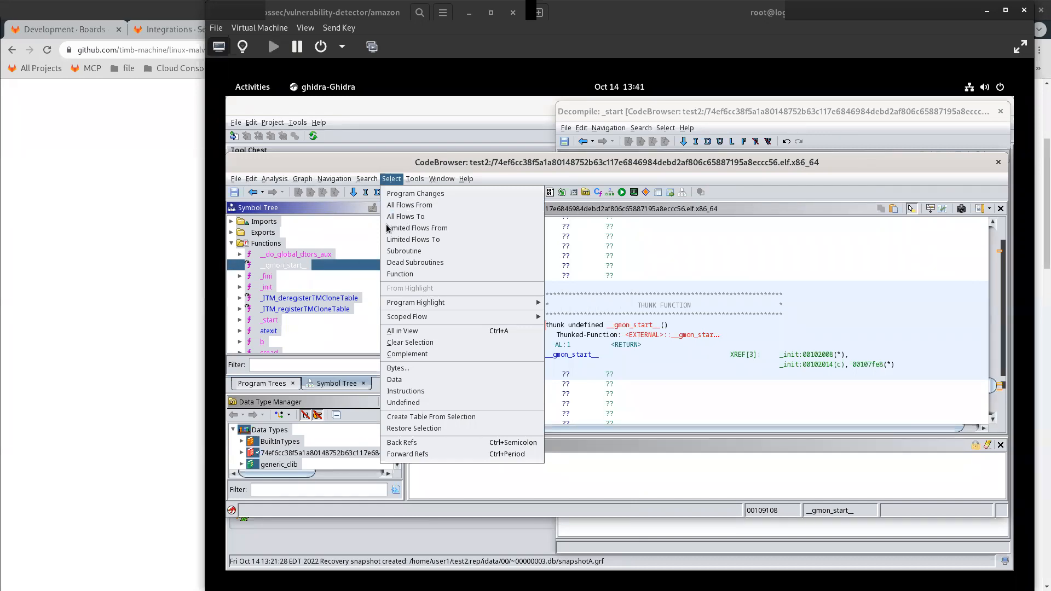
mouse_move(441, 180)
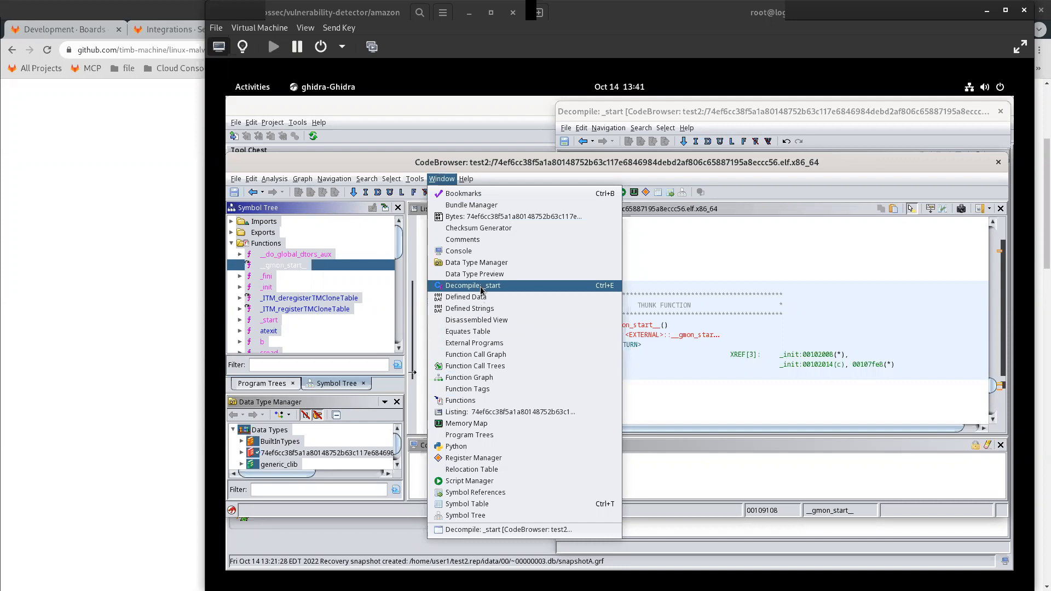
right_click(275, 269)
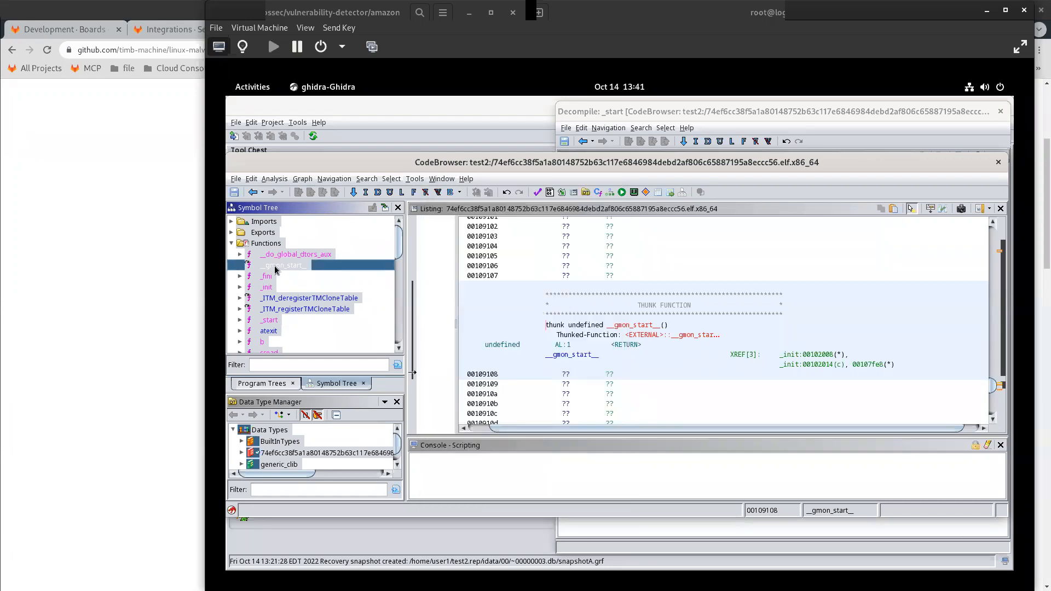
right_click(275, 269)
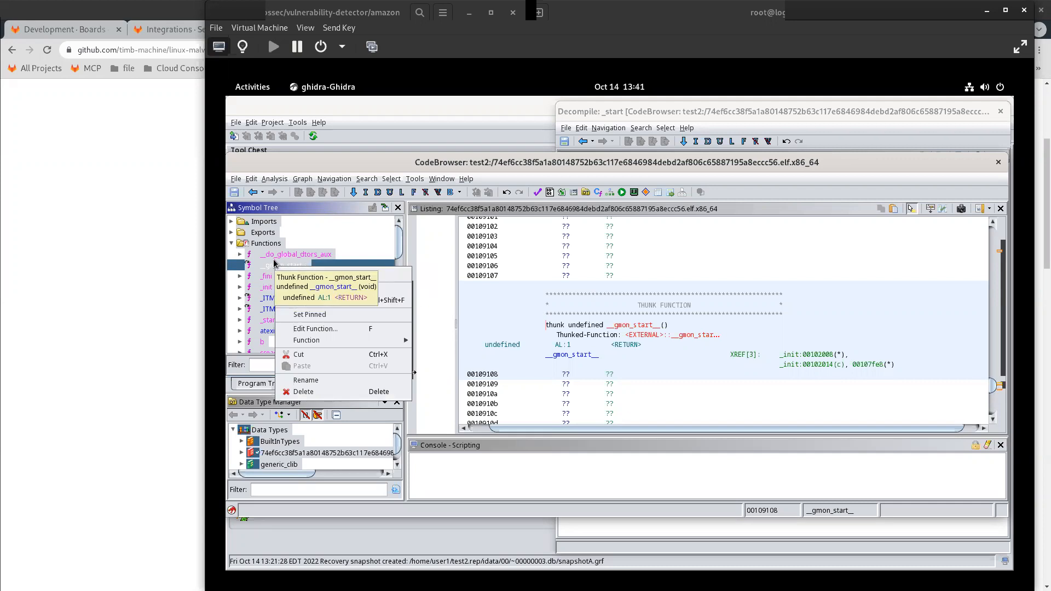
View the _fini function's listing, then expand function b in the symbol tree and select it.
click(265, 276)
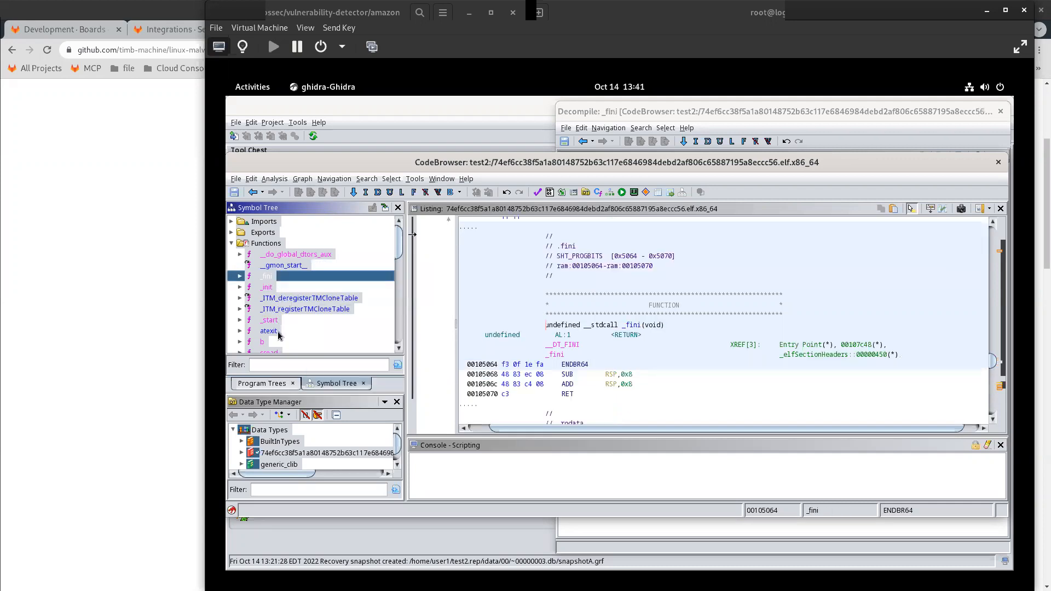
scroll(276, 332, down, 1)
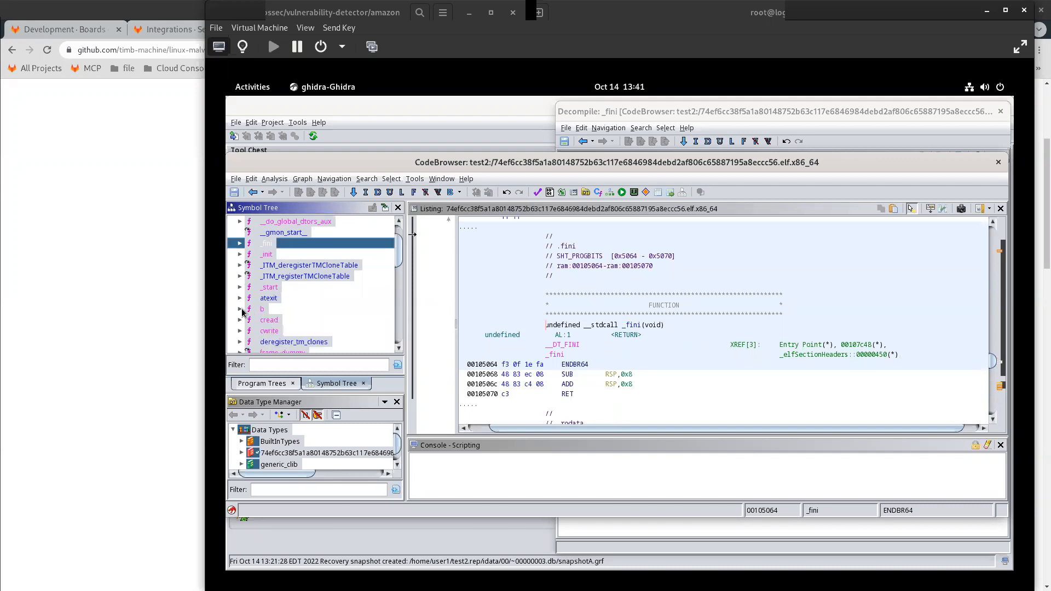
click(241, 309)
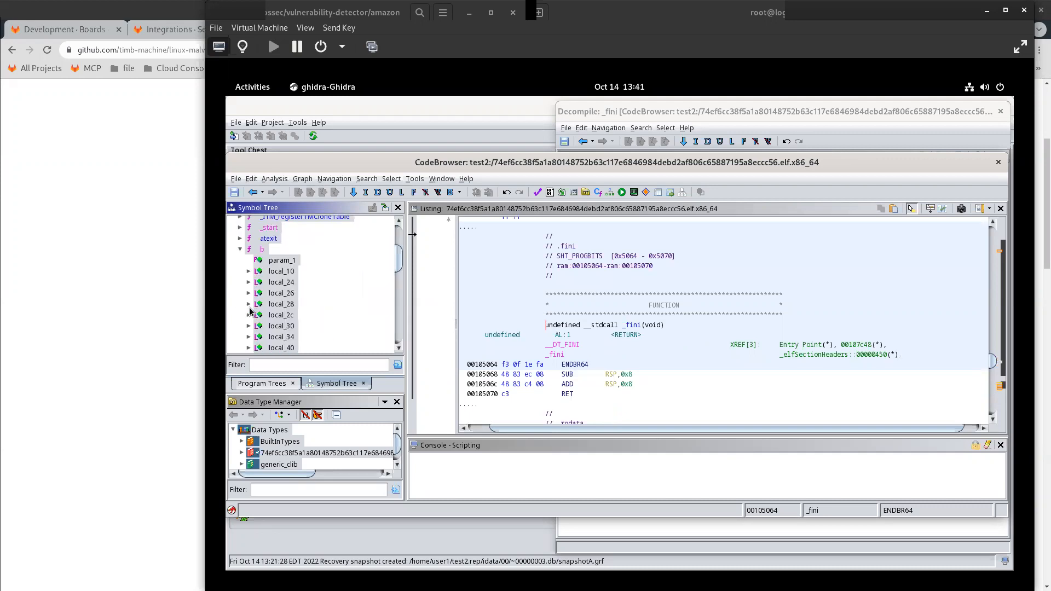
click(268, 250)
right_click(269, 251)
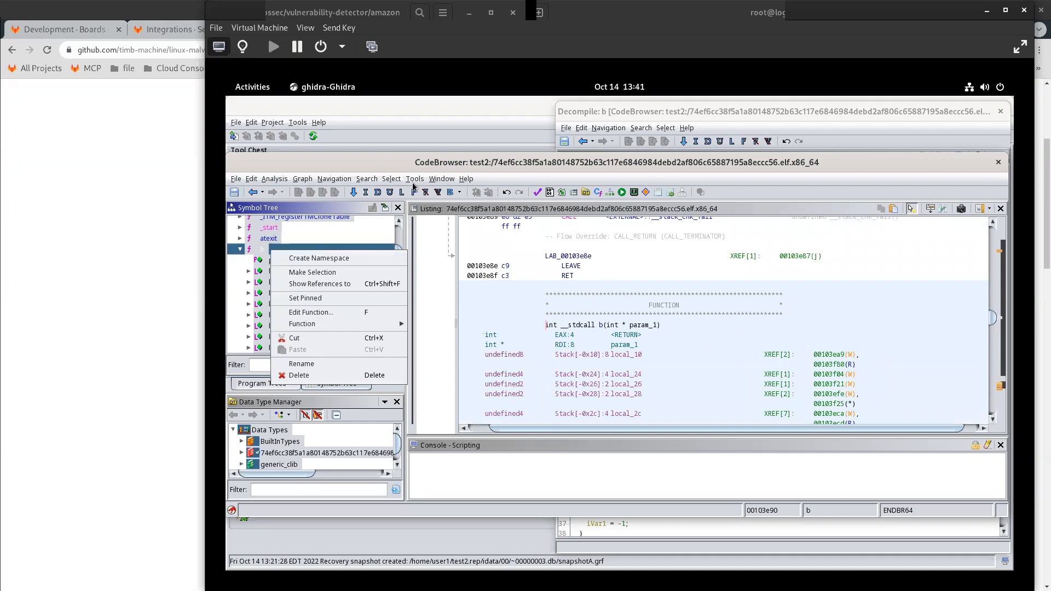
key(Escape)
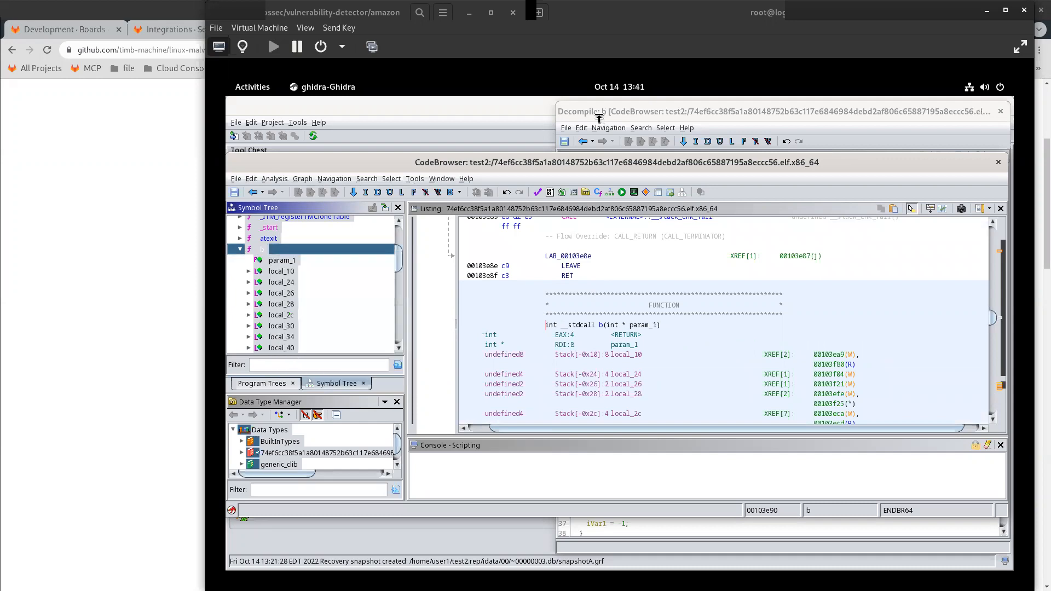
Close the separate decompiler window and reopen the decompiler for function b.
click(1001, 111)
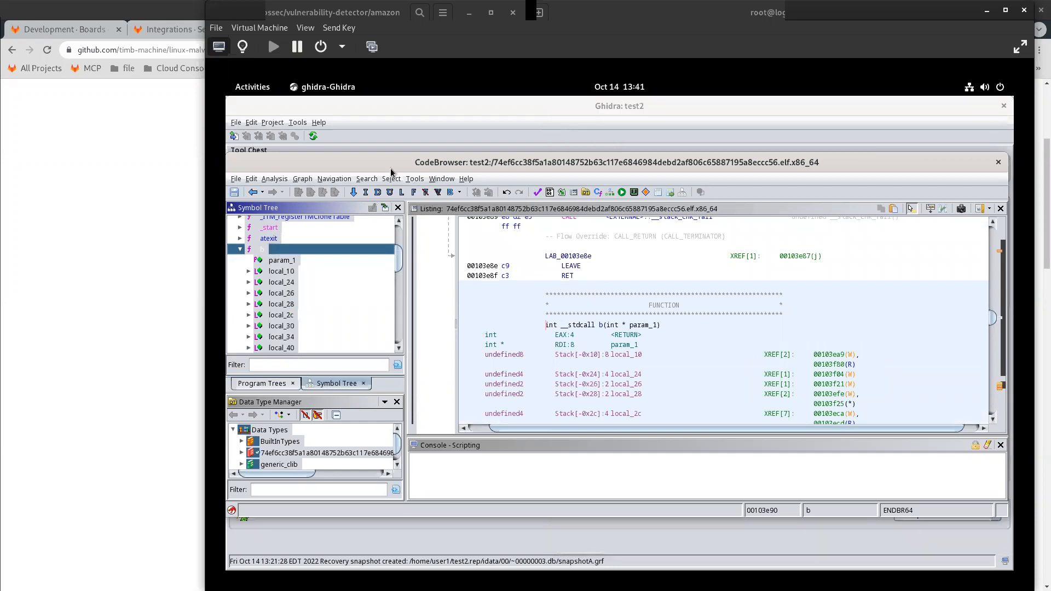
click(436, 179)
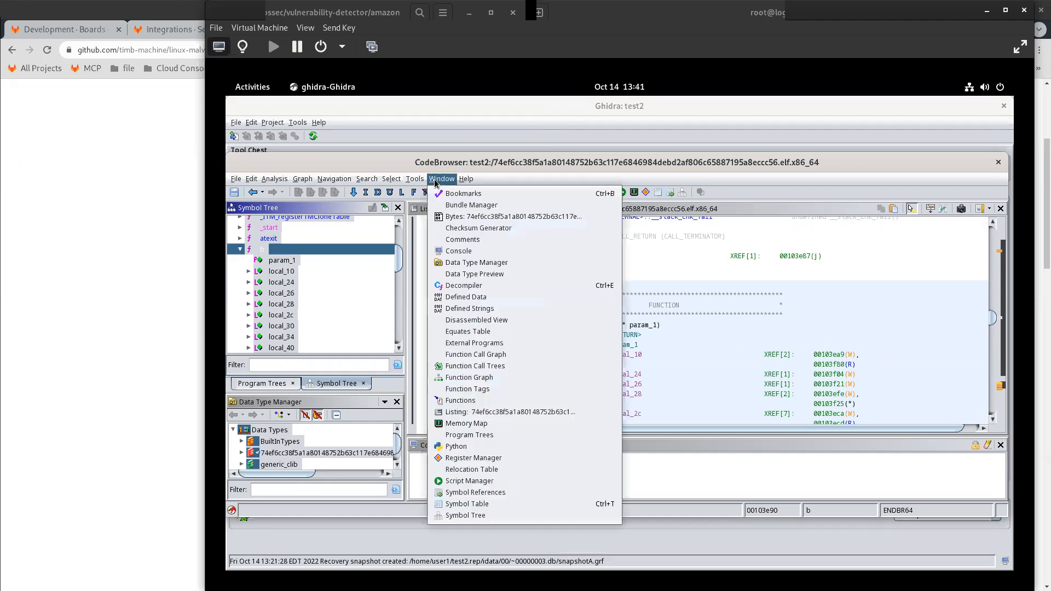
click(482, 289)
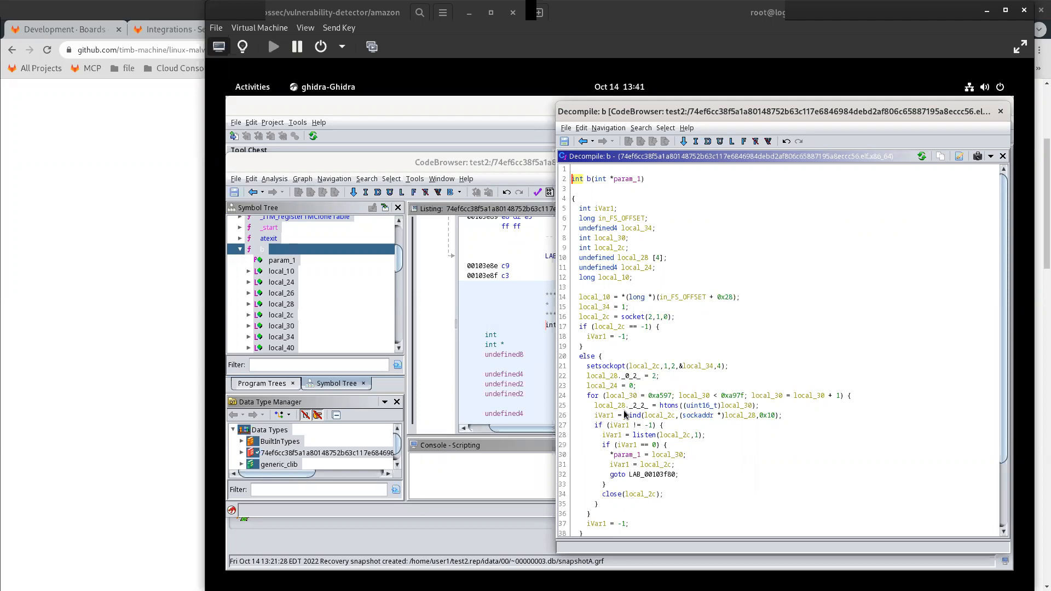
Examine function b's decompiled code from its signature to the bind call in the port loop, and close the decompiler window.
scroll(624, 414, down, 3)
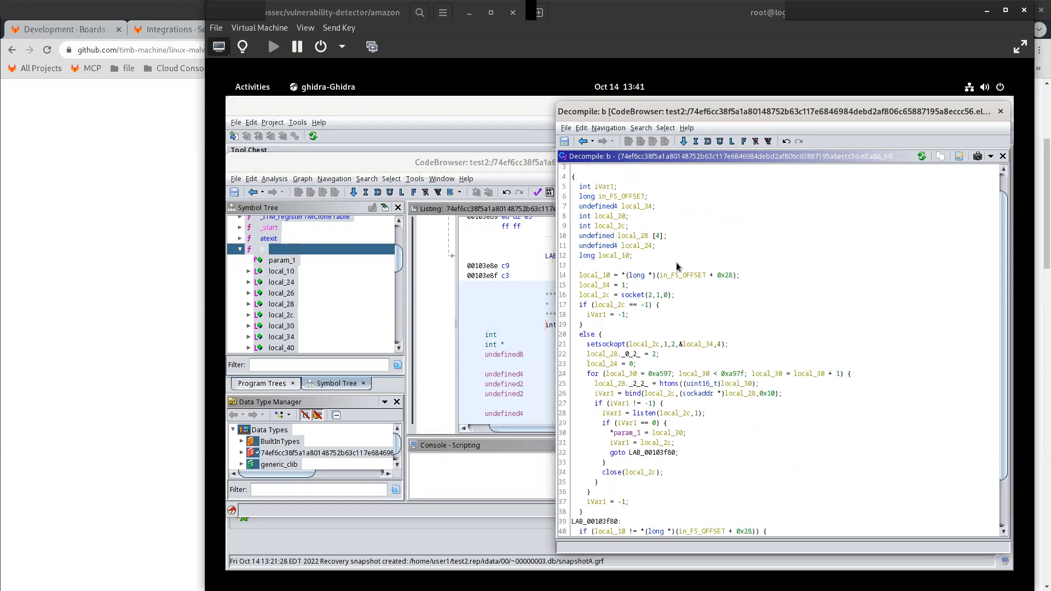
scroll(589, 183, up, 3)
drag(589, 181, 588, 181)
scroll(589, 181, down, 1)
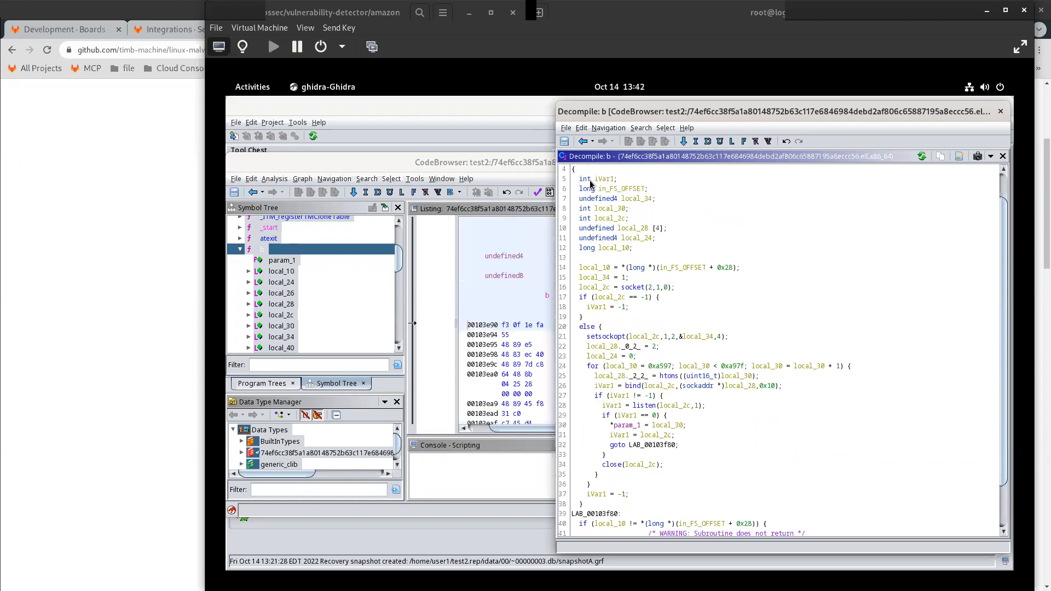
scroll(625, 213, up, 1)
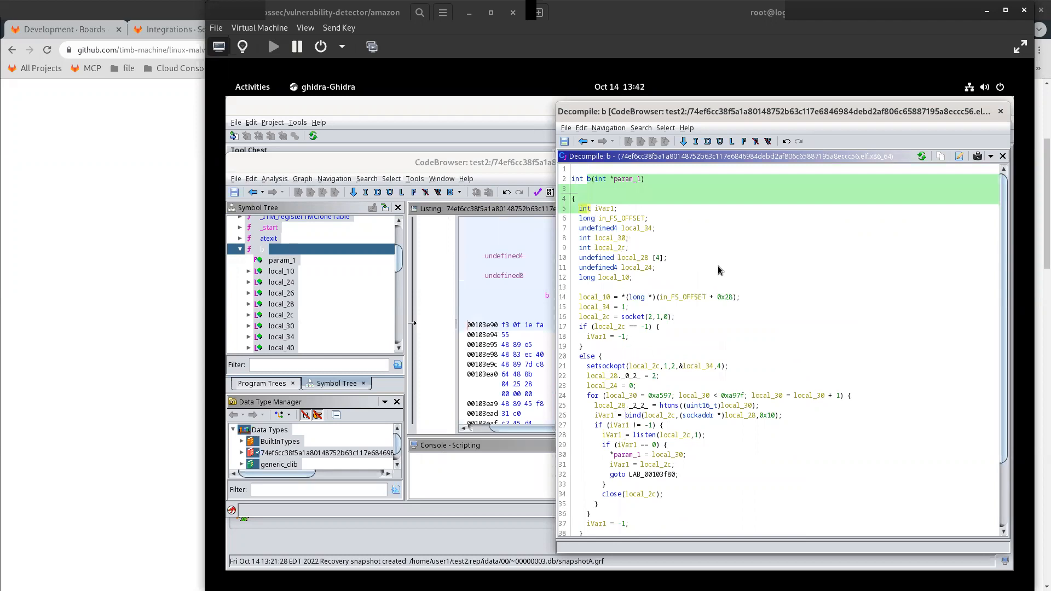
click(589, 180)
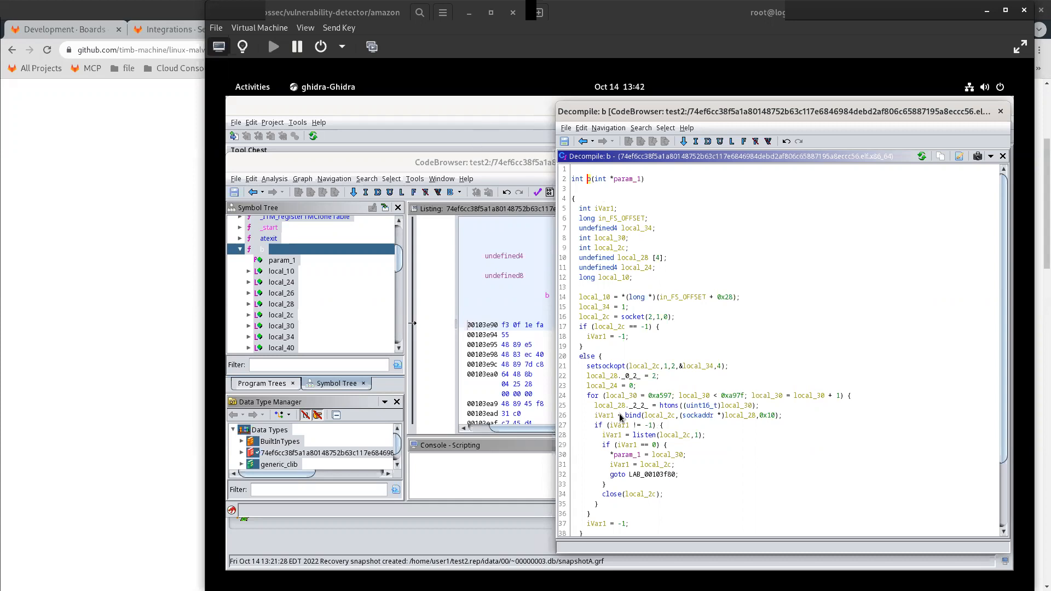
click(636, 416)
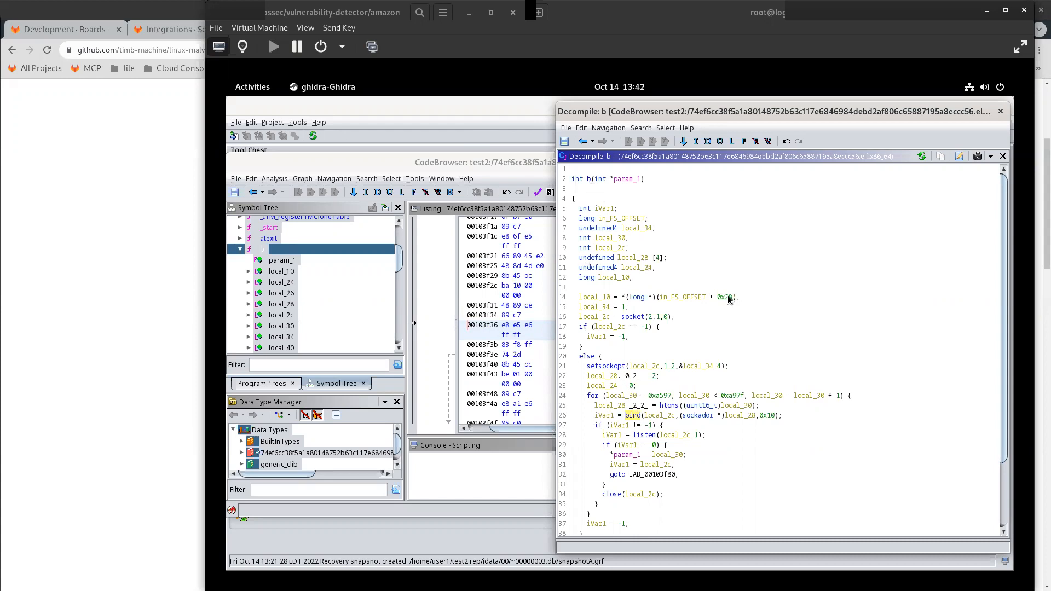
mouse_move(729, 300)
click(1001, 111)
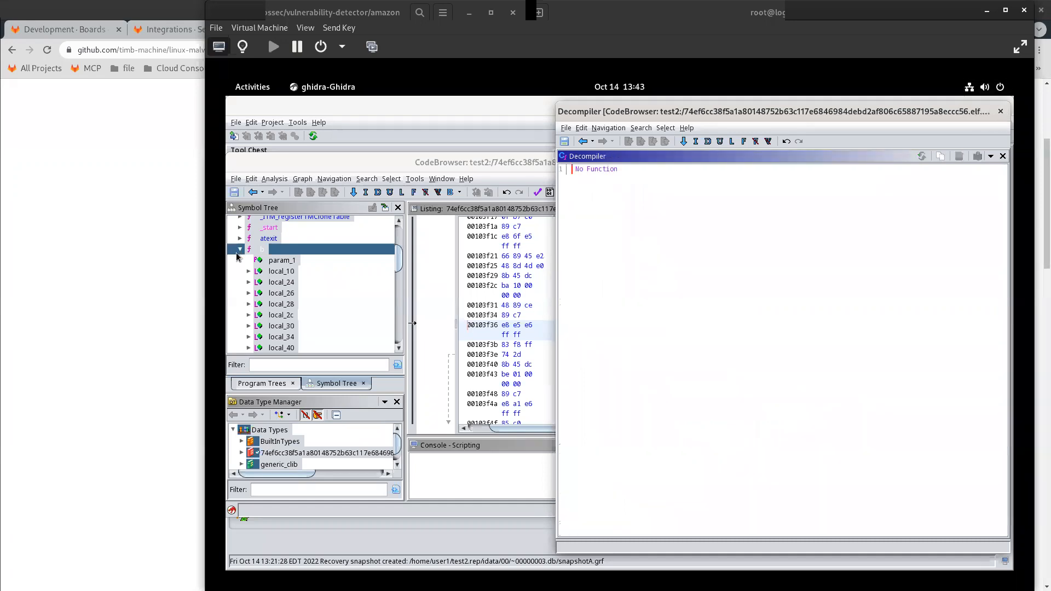
Collapse function b in the symbol tree and view the decompiled code of the cread function, closing the decompiler when done.
click(240, 249)
click(271, 263)
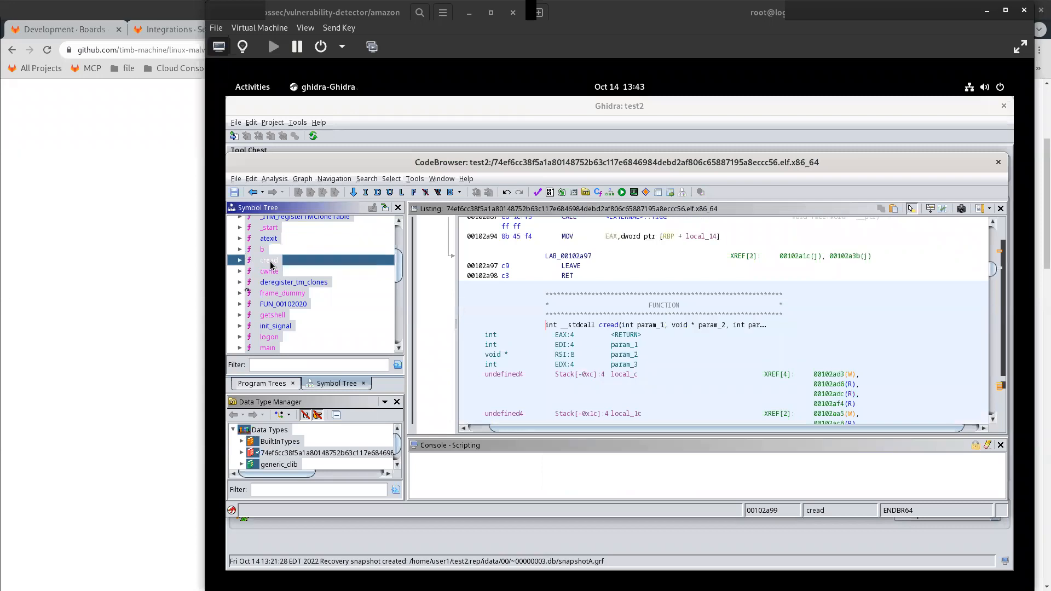
click(441, 179)
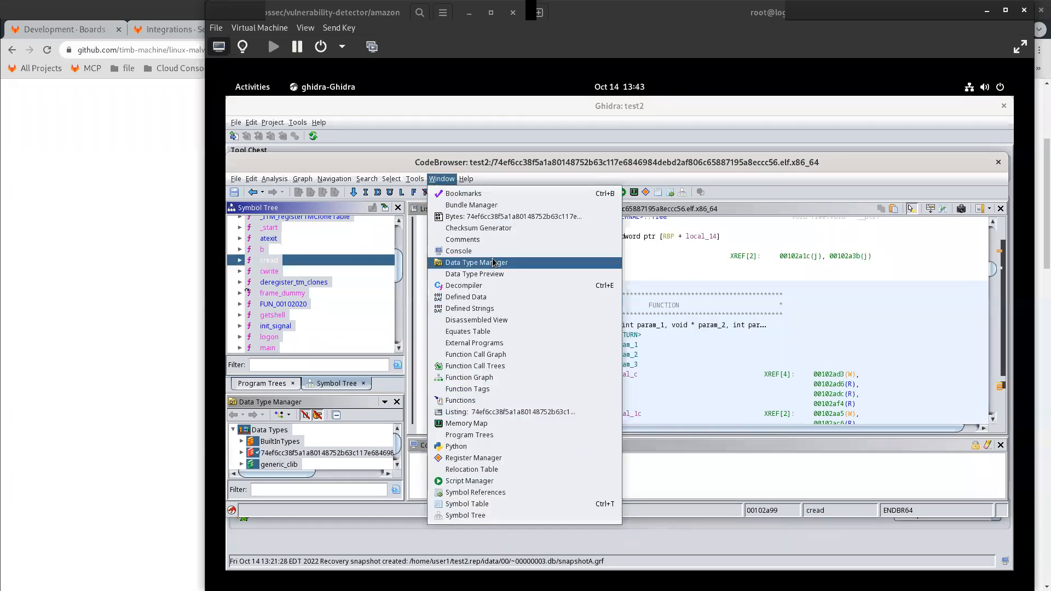
click(314, 261)
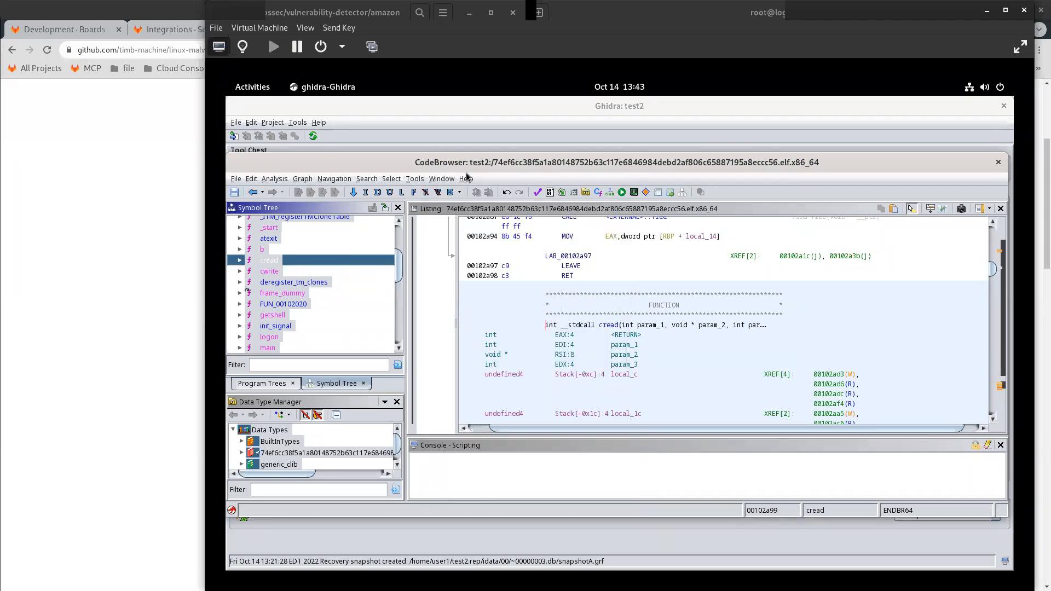
click(441, 181)
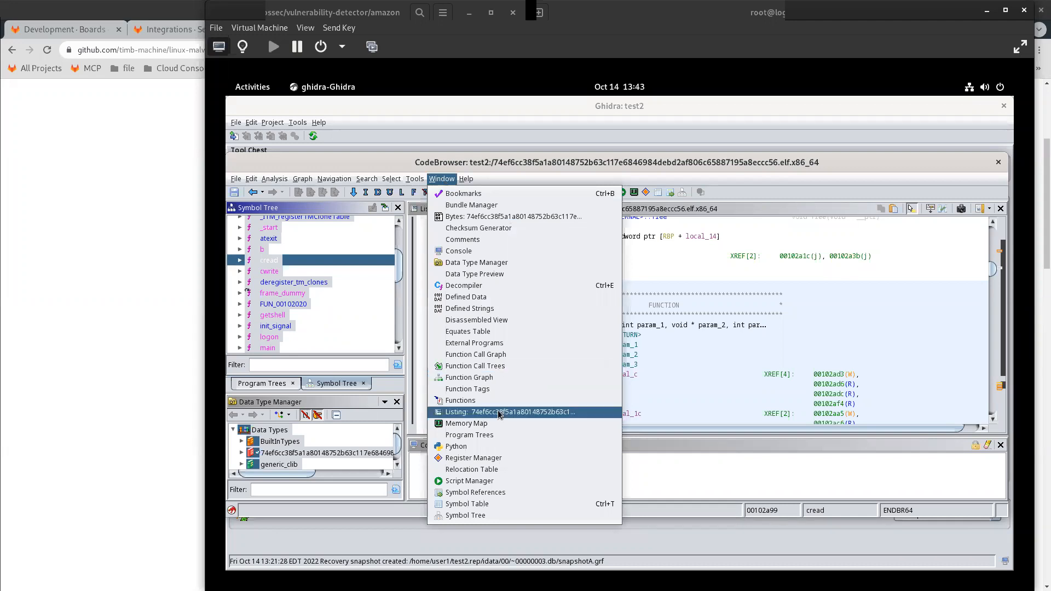
click(486, 286)
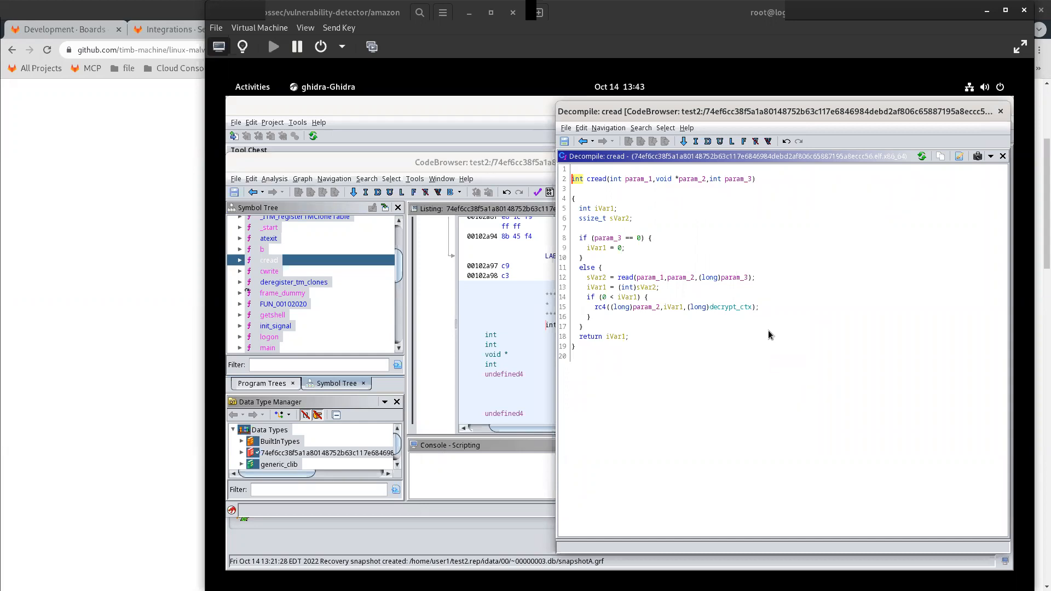
click(1000, 112)
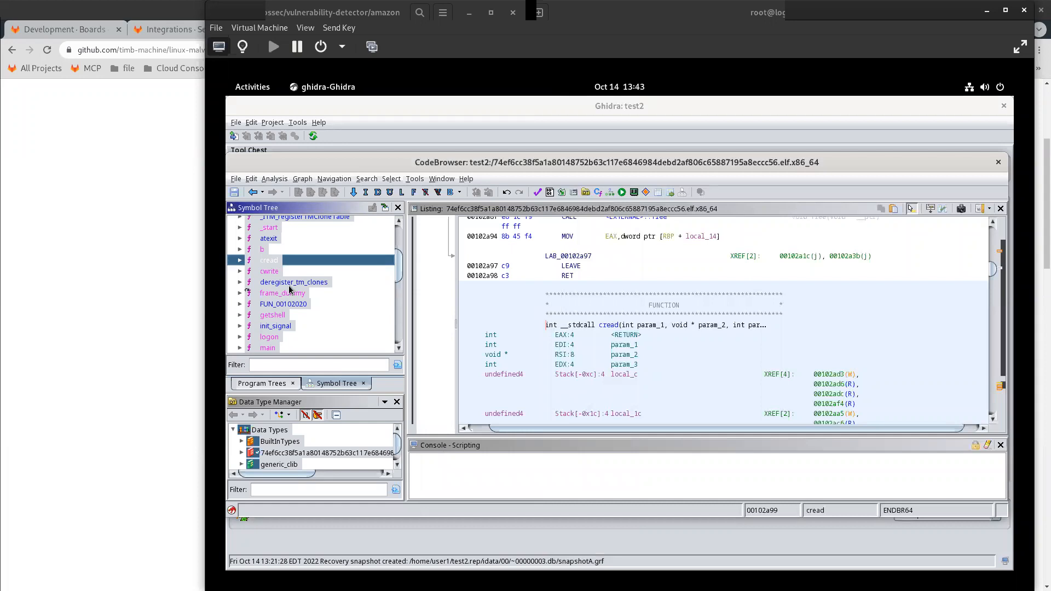
View the decompiled code of the deregister_tm_clones function and close the decompiler window.
click(284, 283)
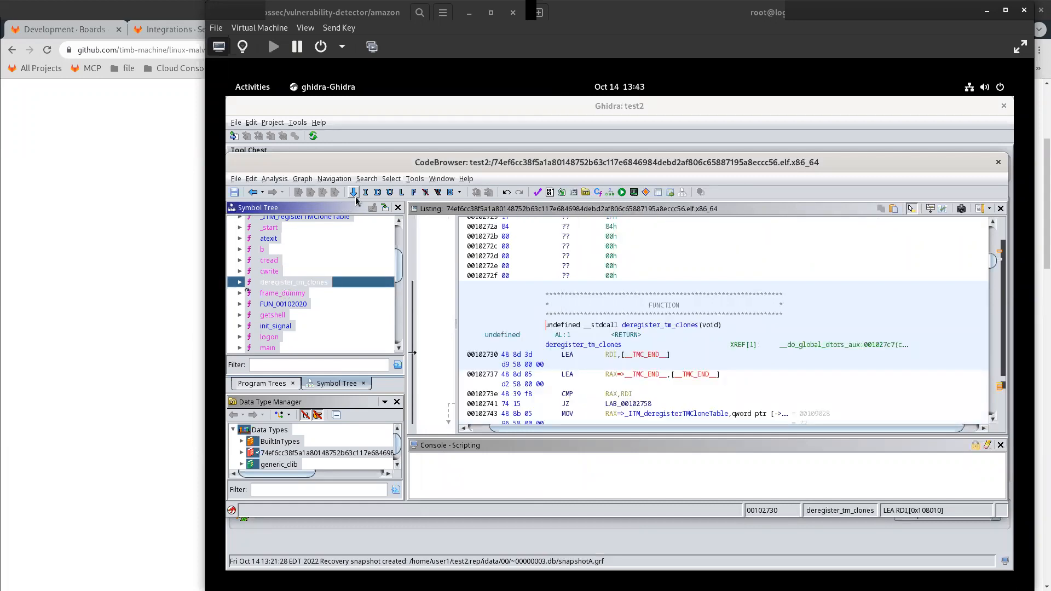
click(443, 179)
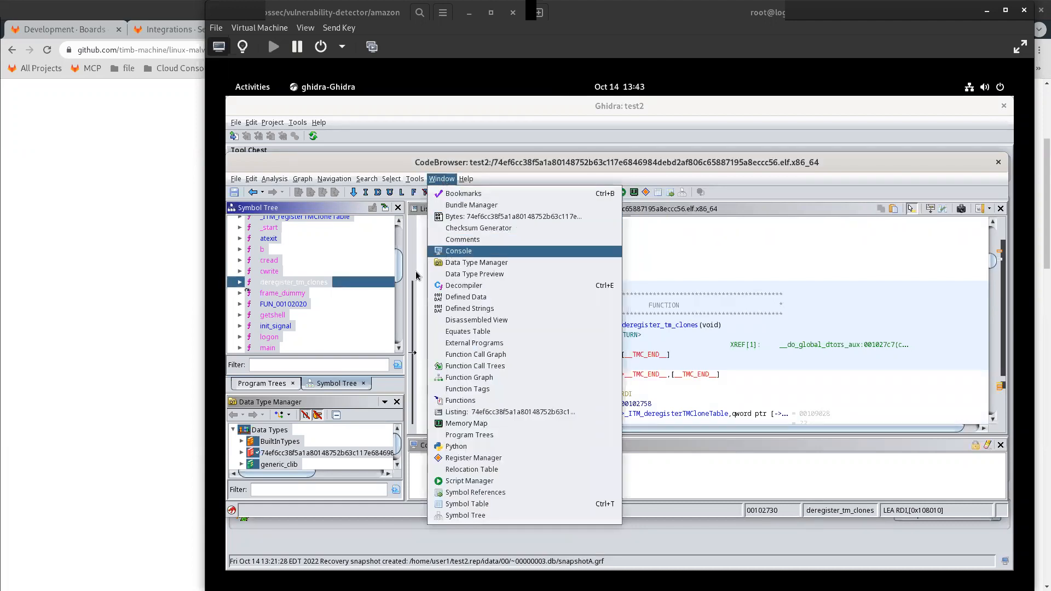
click(292, 345)
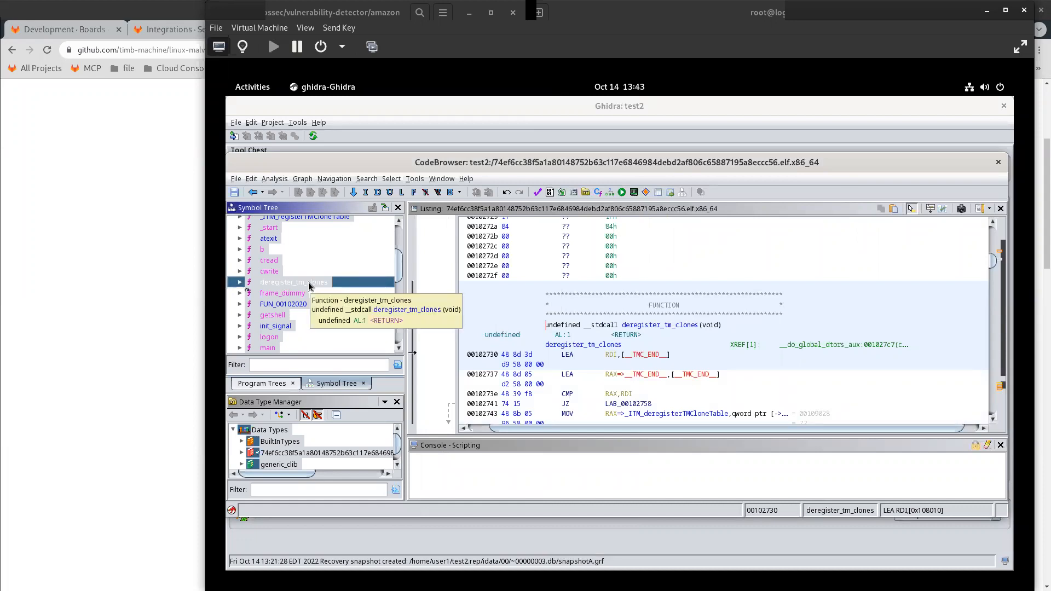
click(436, 183)
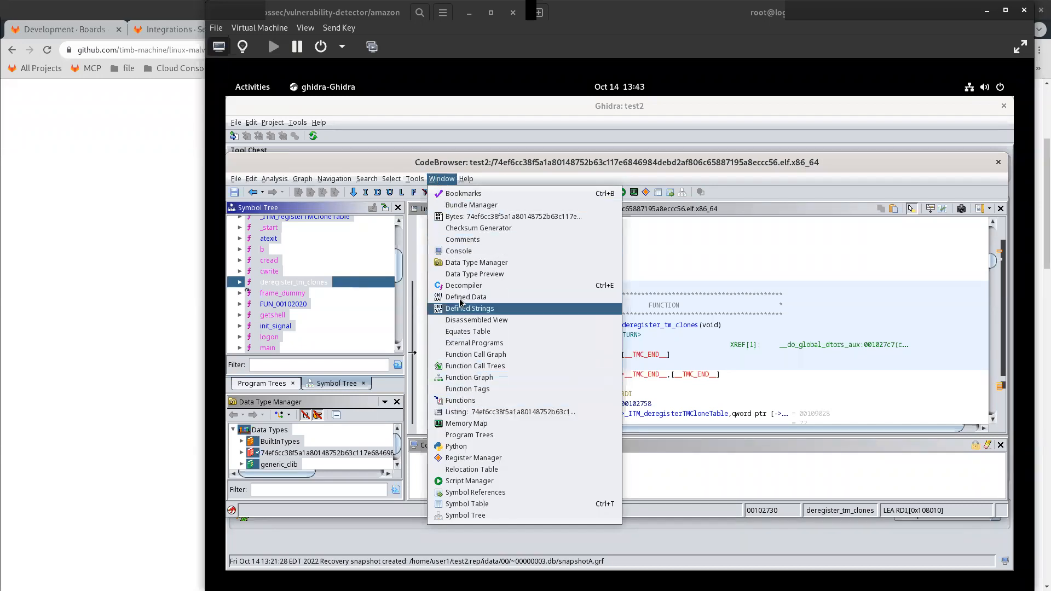
click(503, 285)
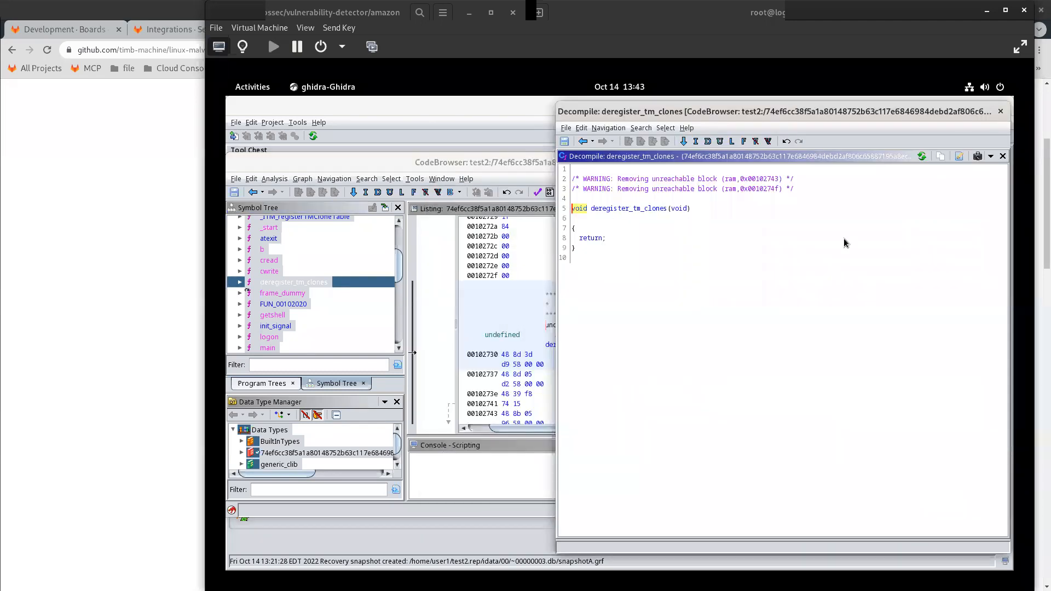
click(1001, 112)
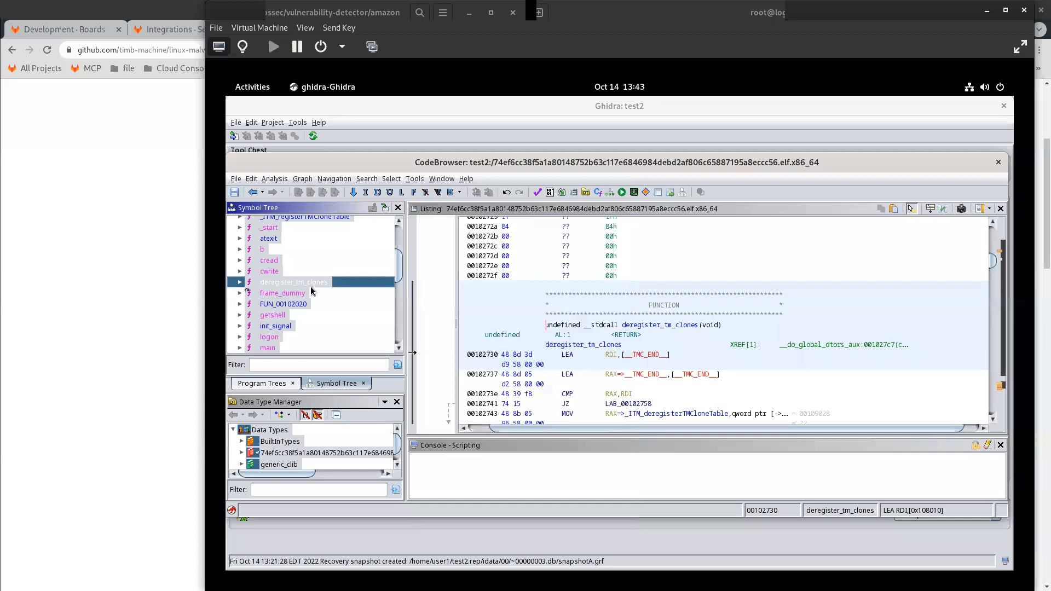
View frame_dummy's decompiled code, select its register_tm_clones call, and close the decompiler window.
click(277, 295)
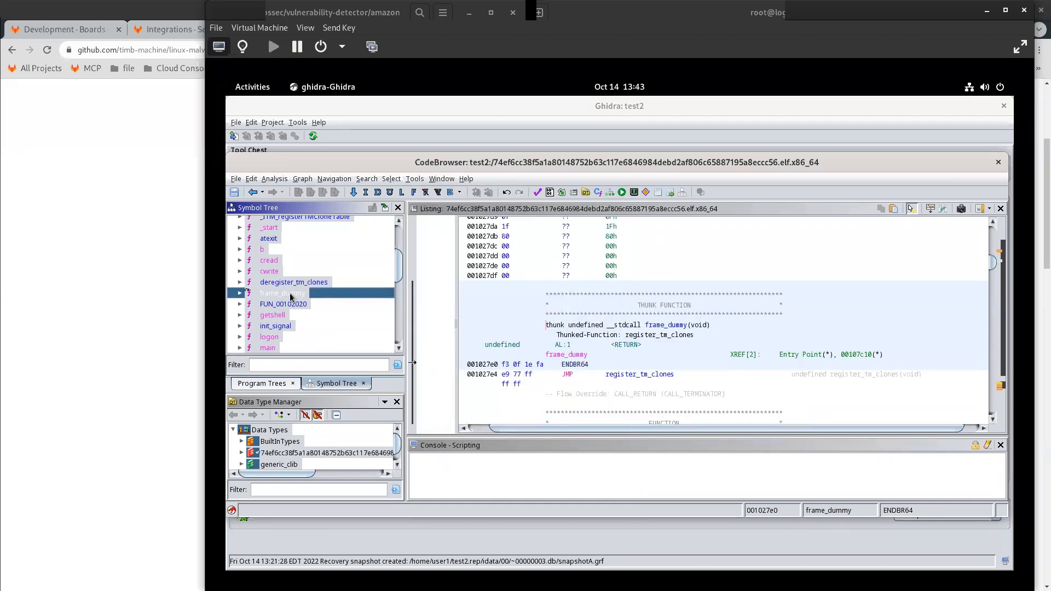
click(436, 180)
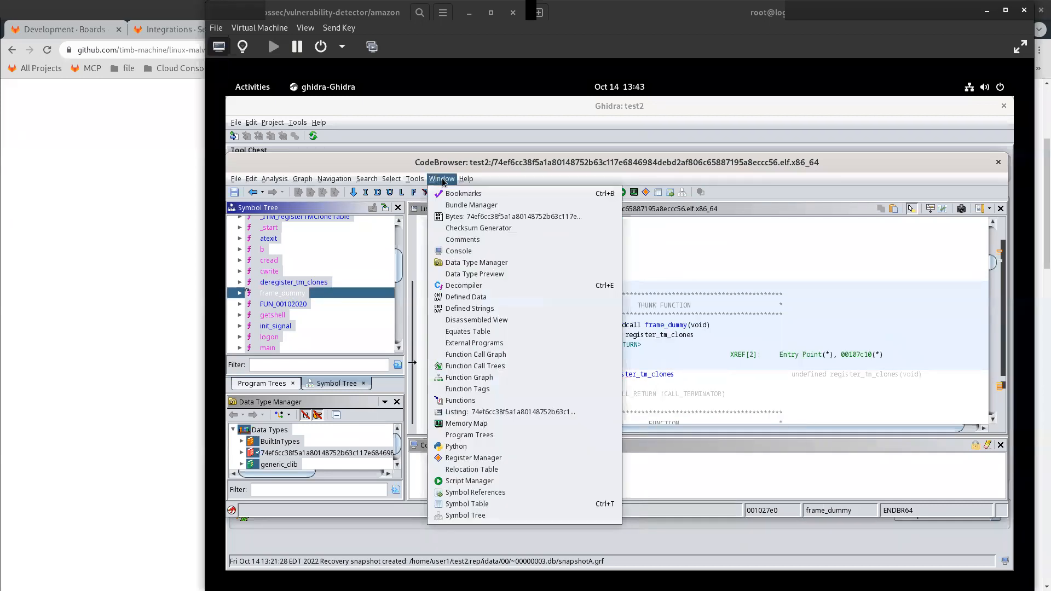
click(480, 287)
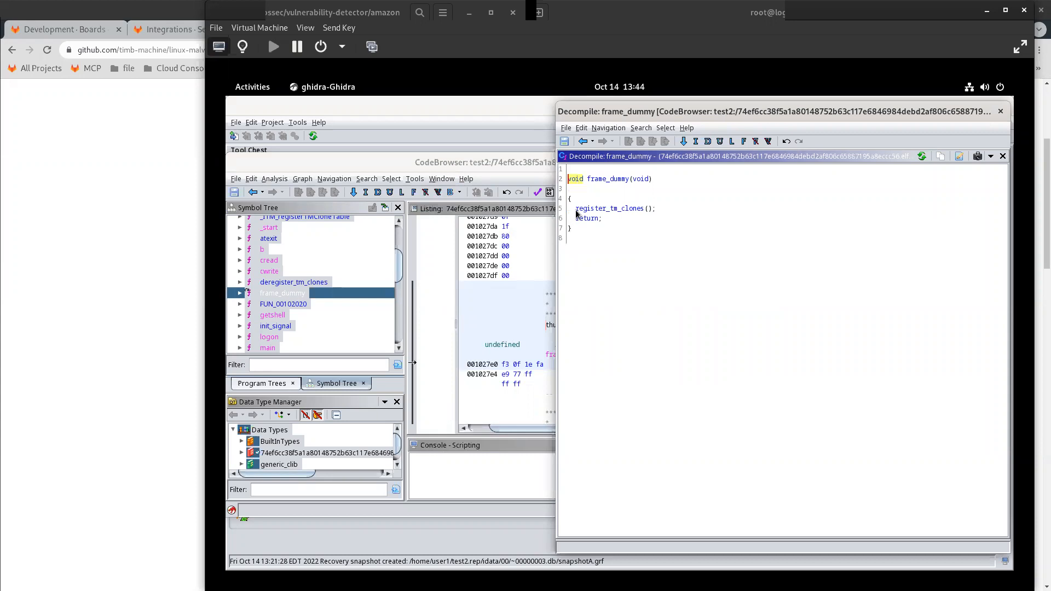
click(639, 209)
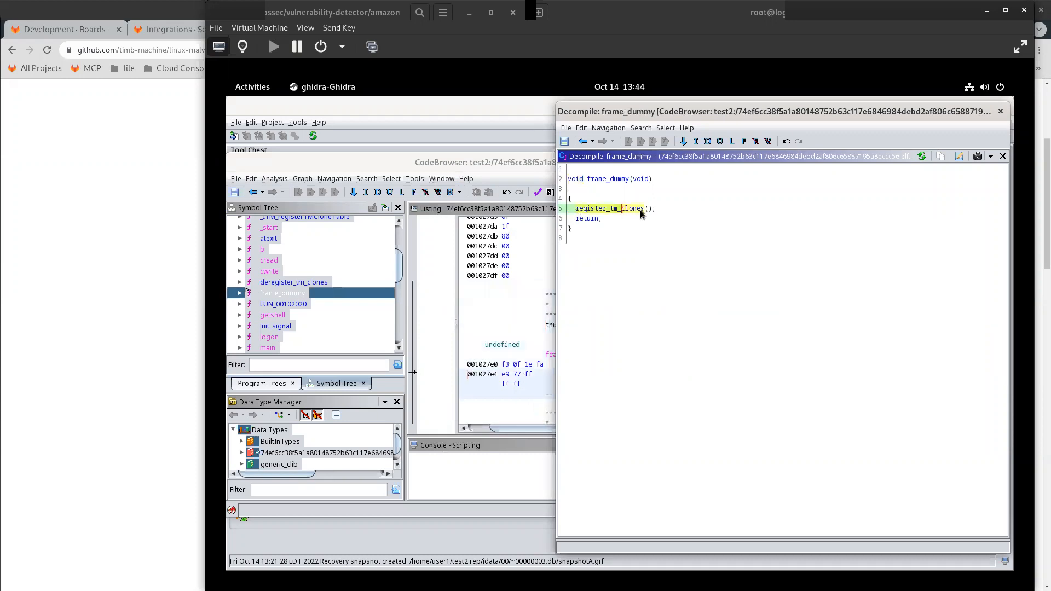
click(1004, 112)
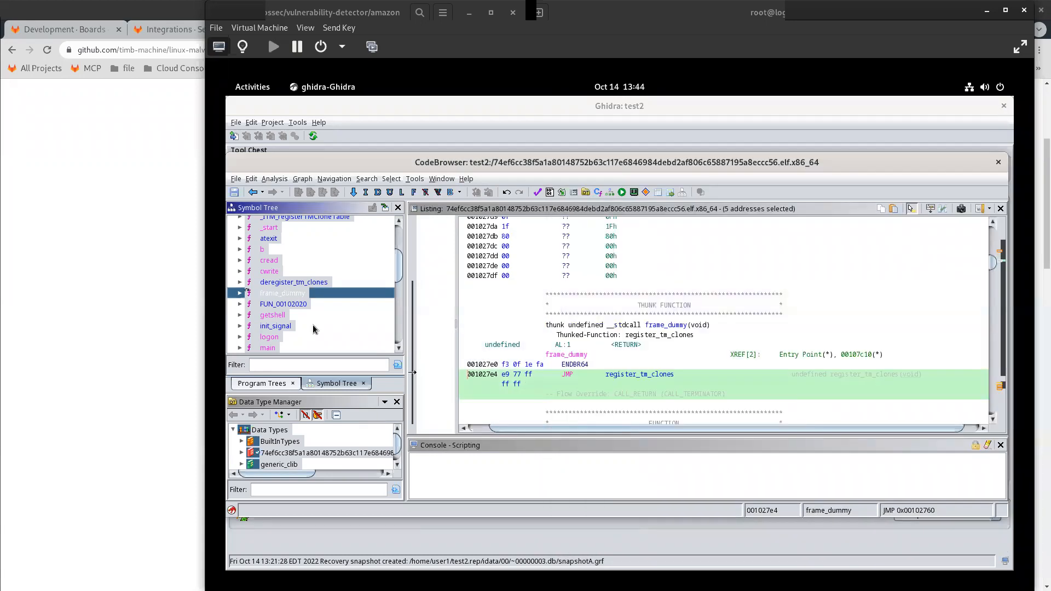
View the decompiled code of the FUN_00102020 function and close the decompiler window.
click(272, 306)
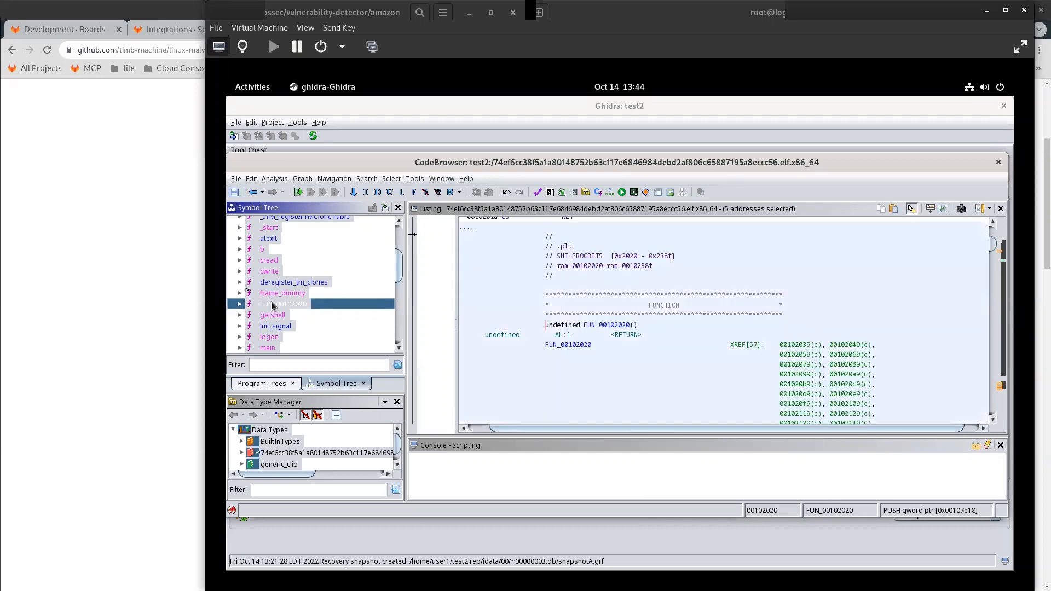
right_click(273, 306)
click(450, 178)
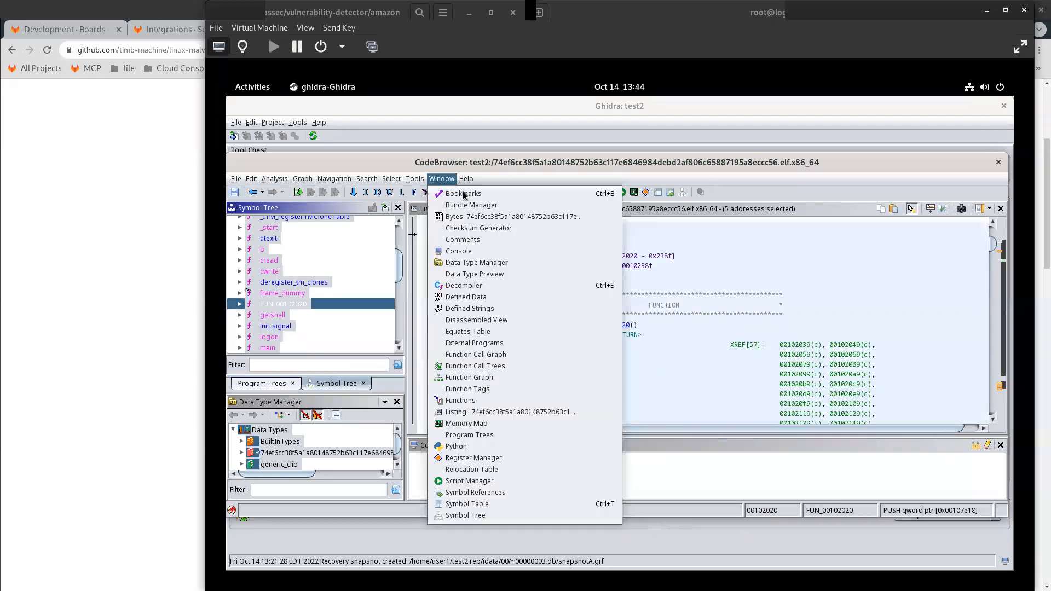
click(481, 289)
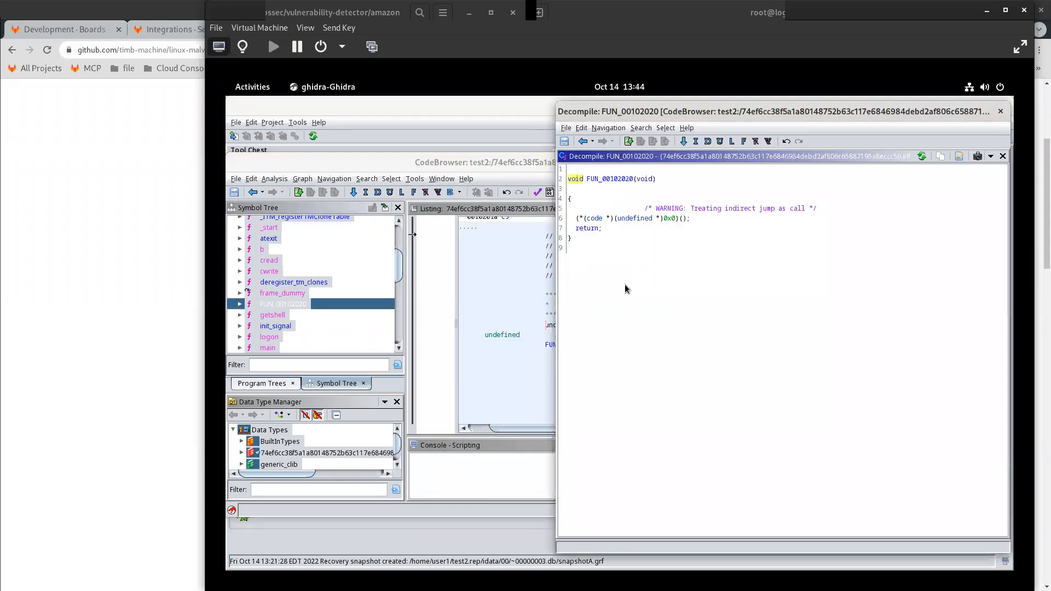
click(1001, 112)
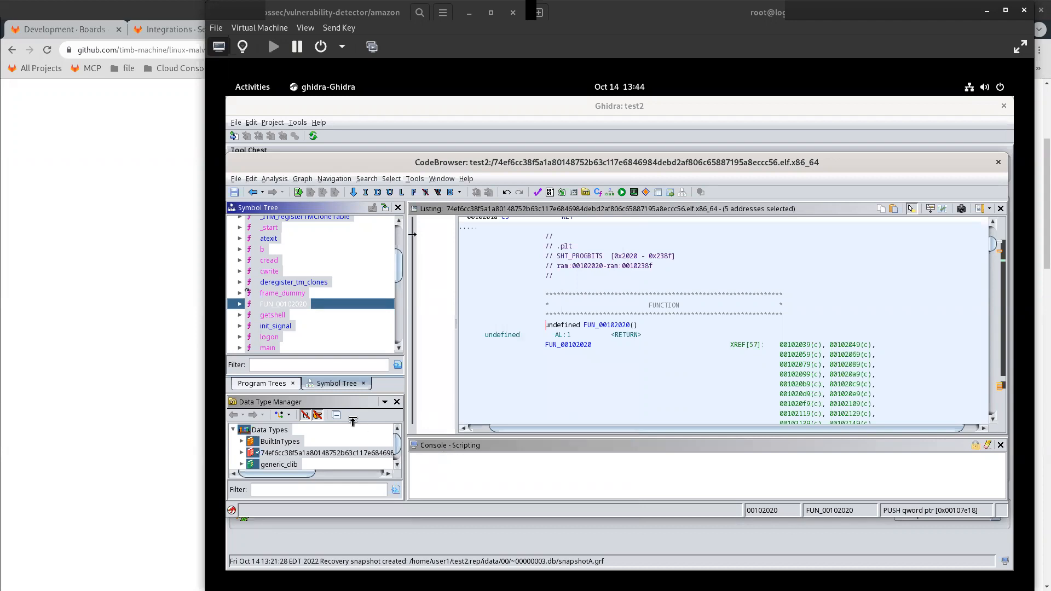
Select the getshell function in the symbol tree and show its decompiled code.
click(271, 315)
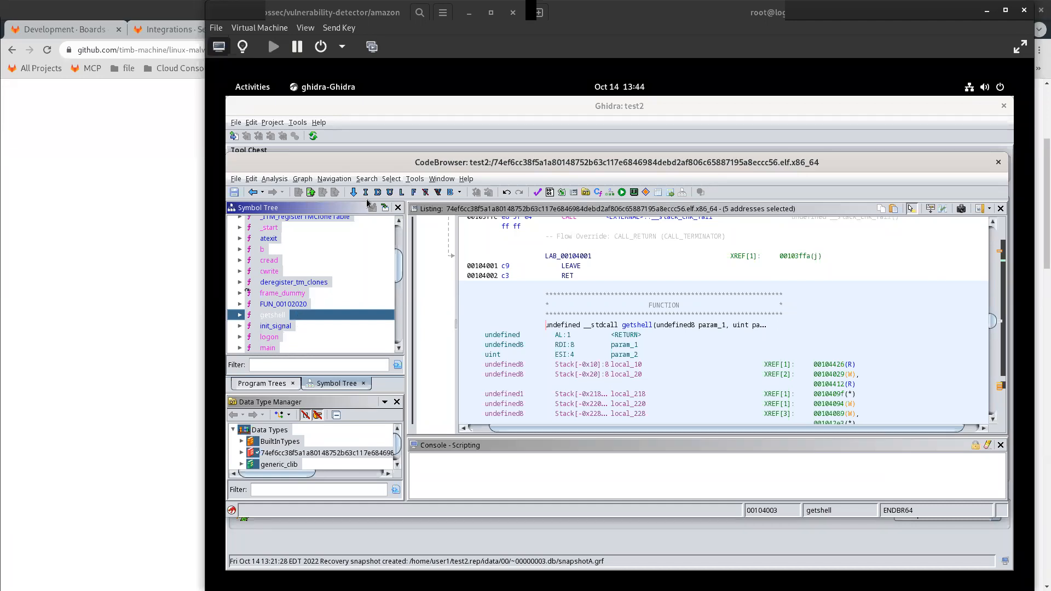
click(448, 180)
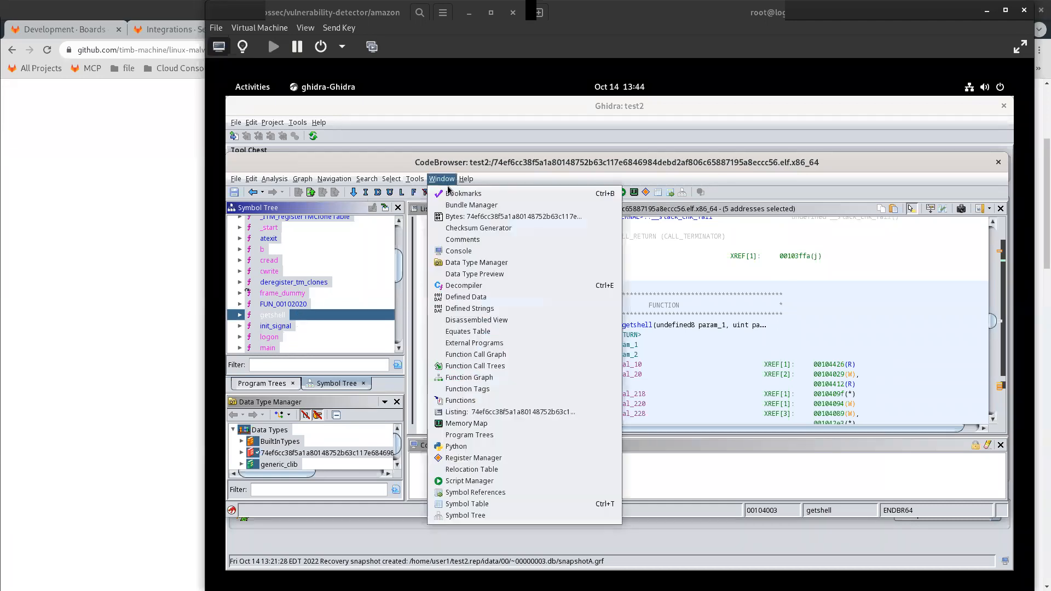
click(462, 287)
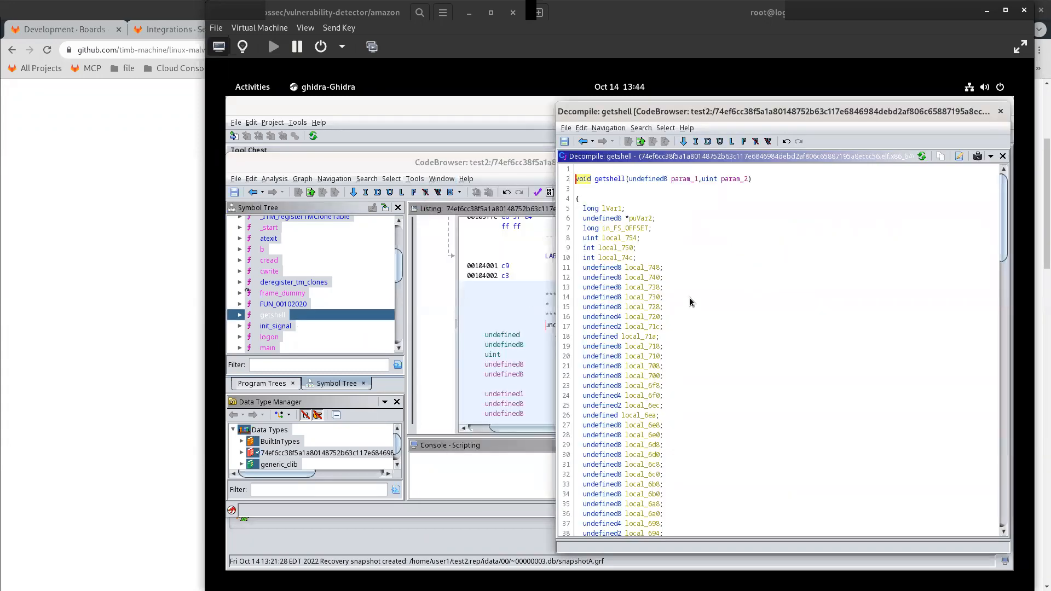
Examine the end of getshell's decompiled code, highlighting the two snprintf calls on lines 126 and 127, and close the decompiler window.
scroll(709, 267, down, 15)
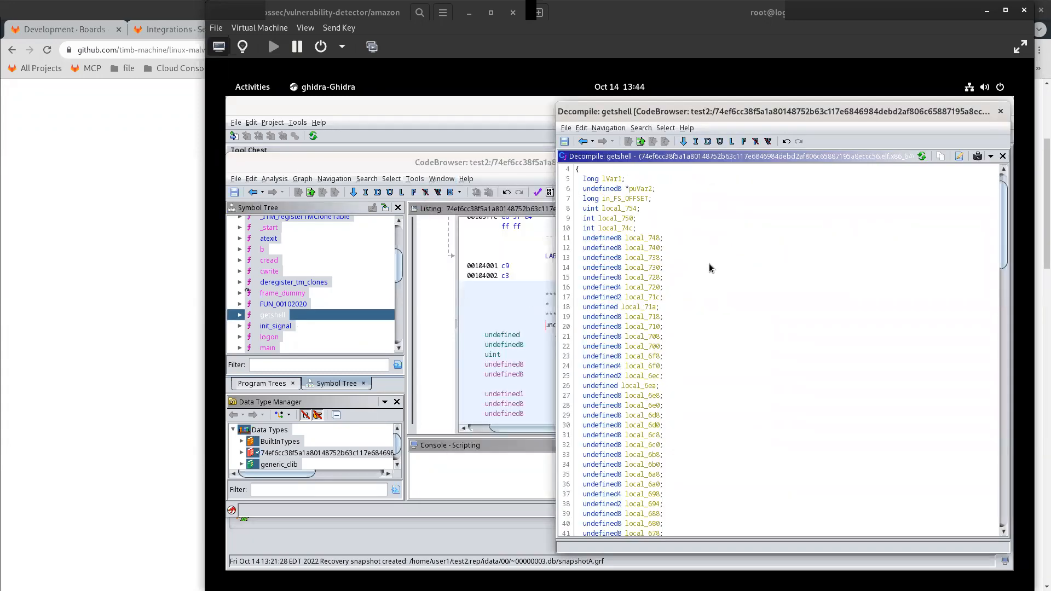
scroll(705, 271, down, 20)
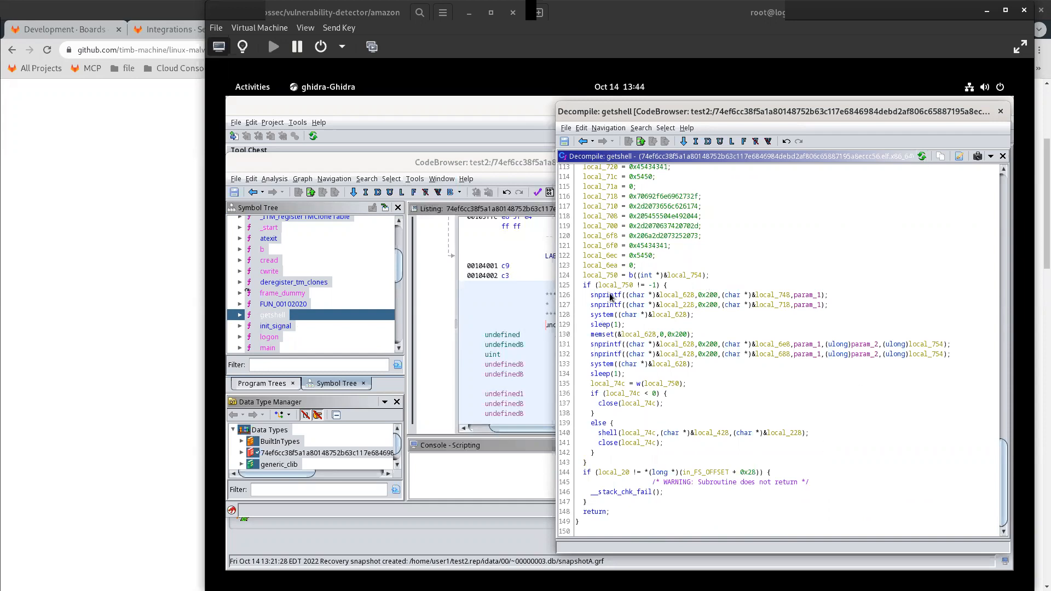
drag(579, 293, 835, 304)
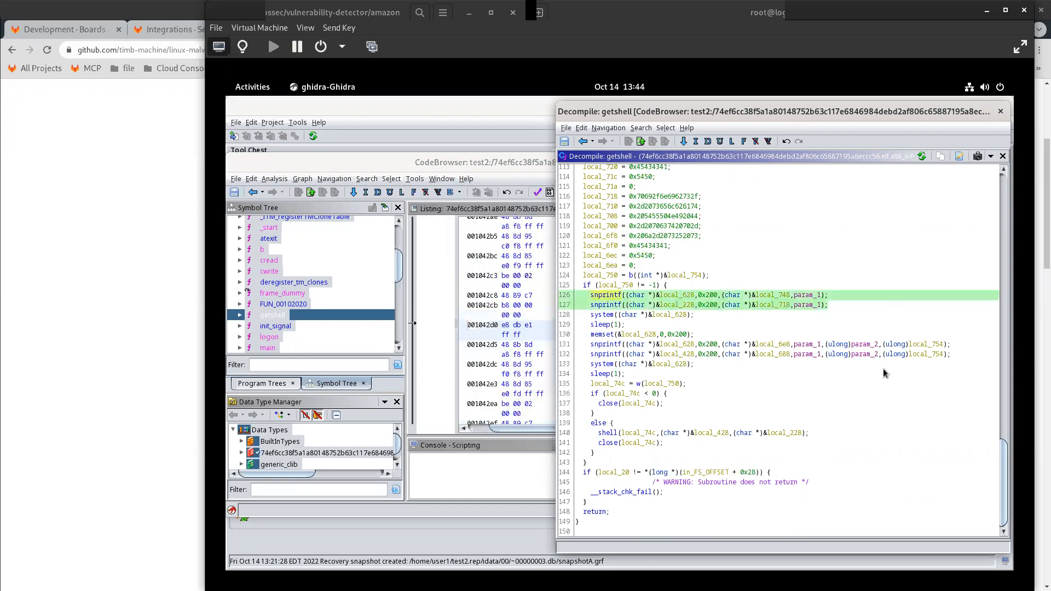
click(804, 423)
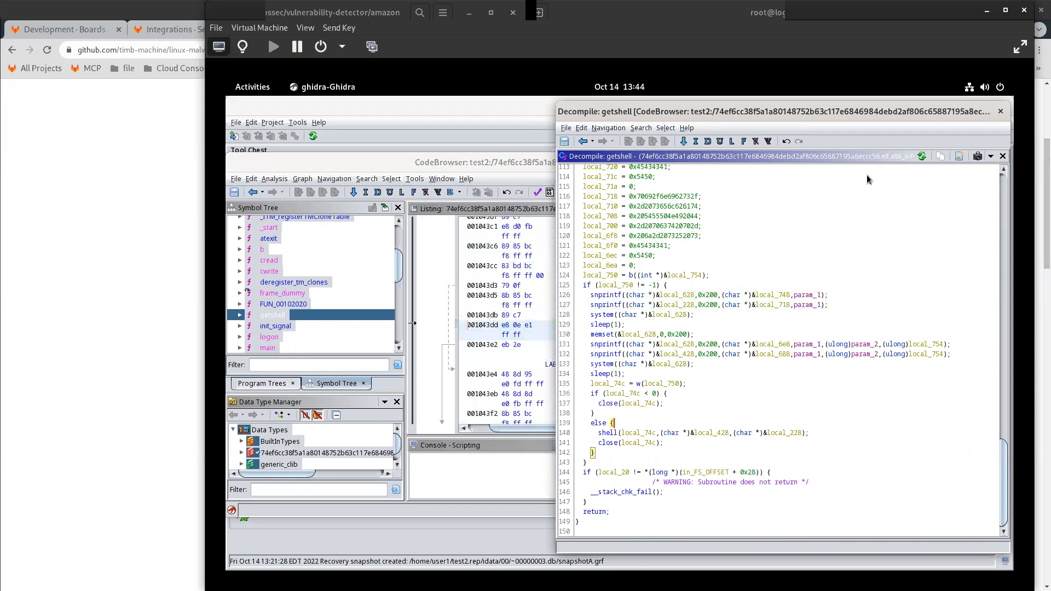
click(1001, 112)
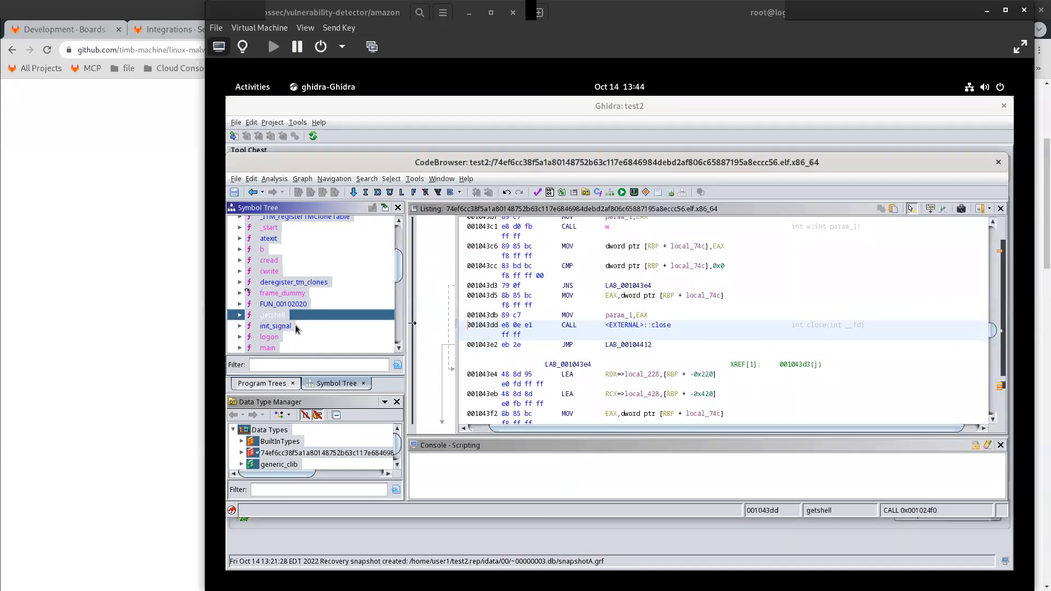
View the decompiled code of the logon function and close the decompiler window.
scroll(276, 333, down, 3)
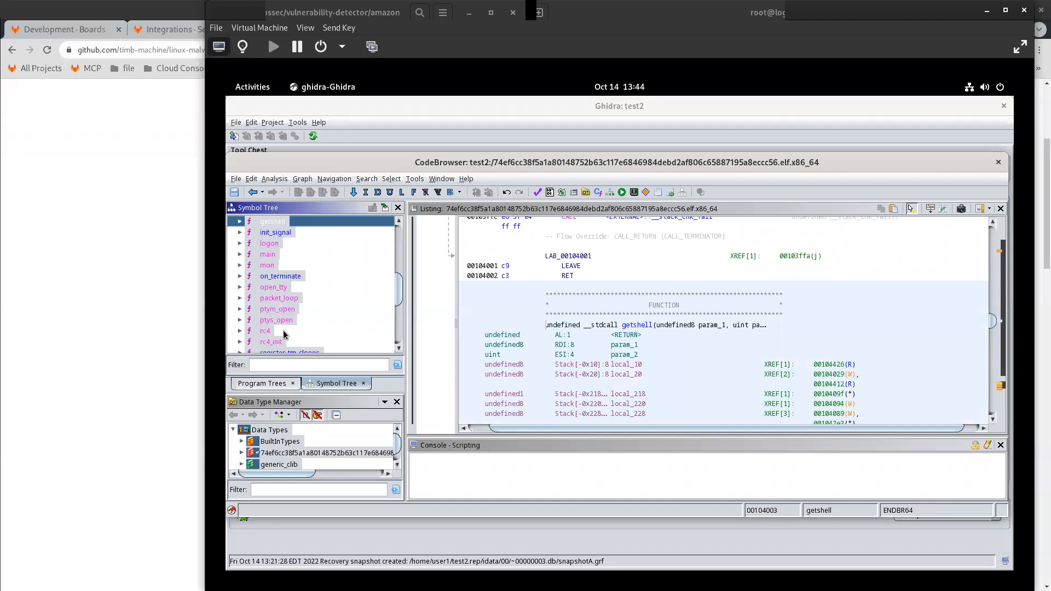
click(280, 245)
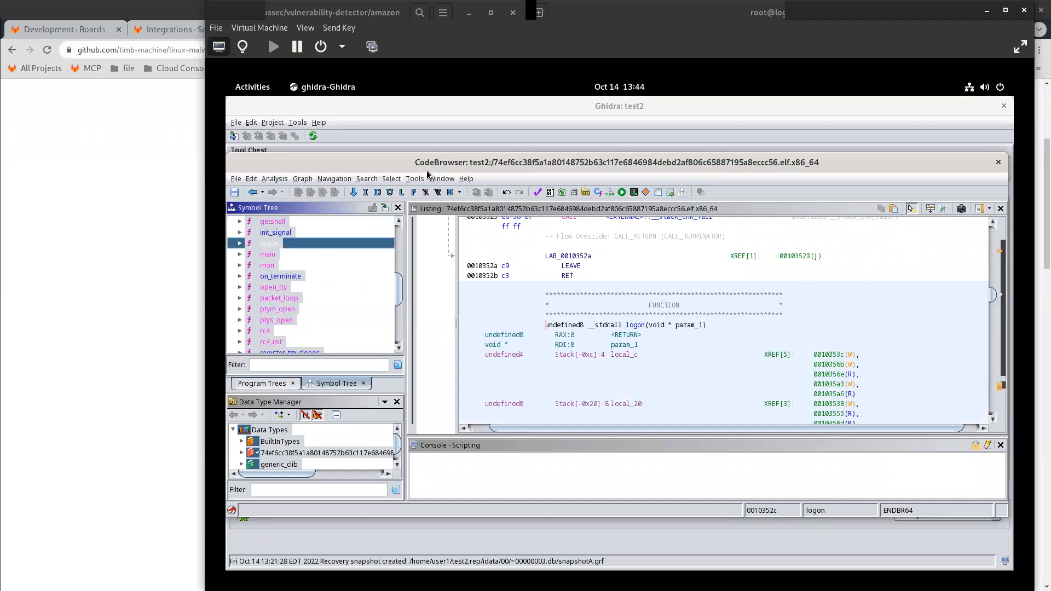
click(441, 179)
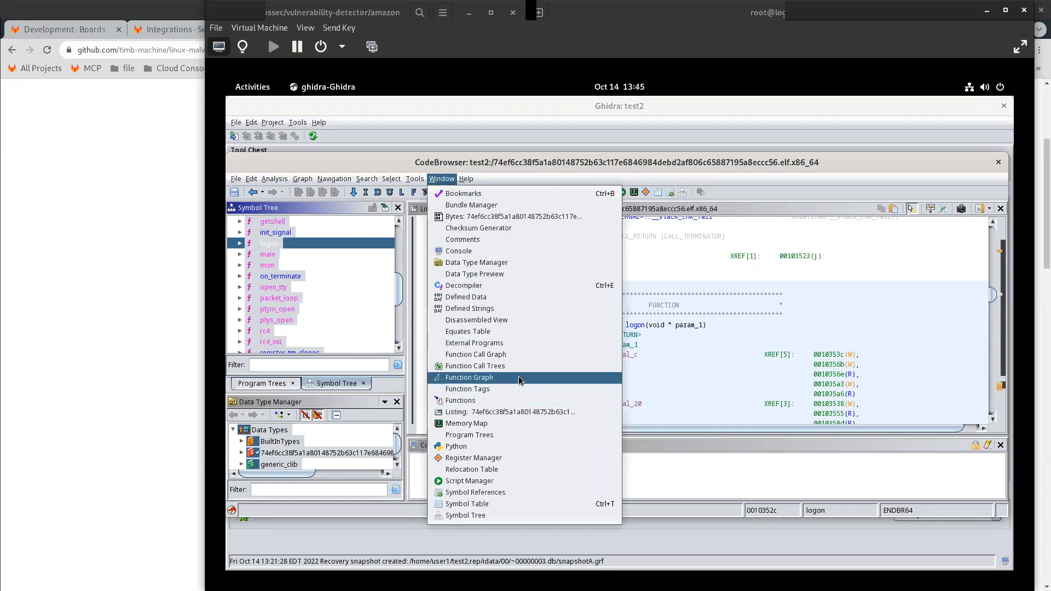
click(491, 287)
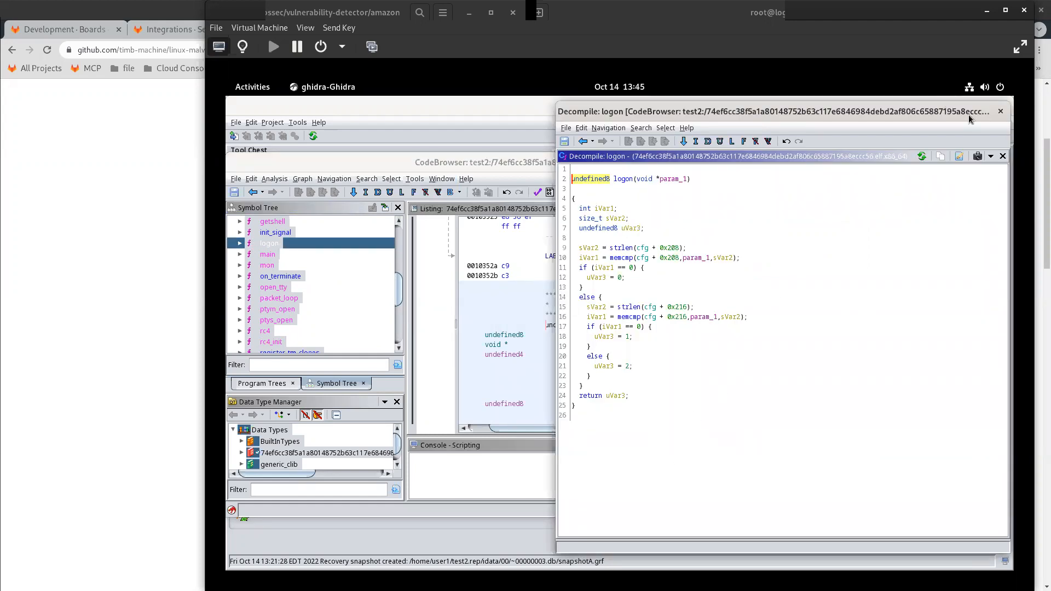
click(1000, 113)
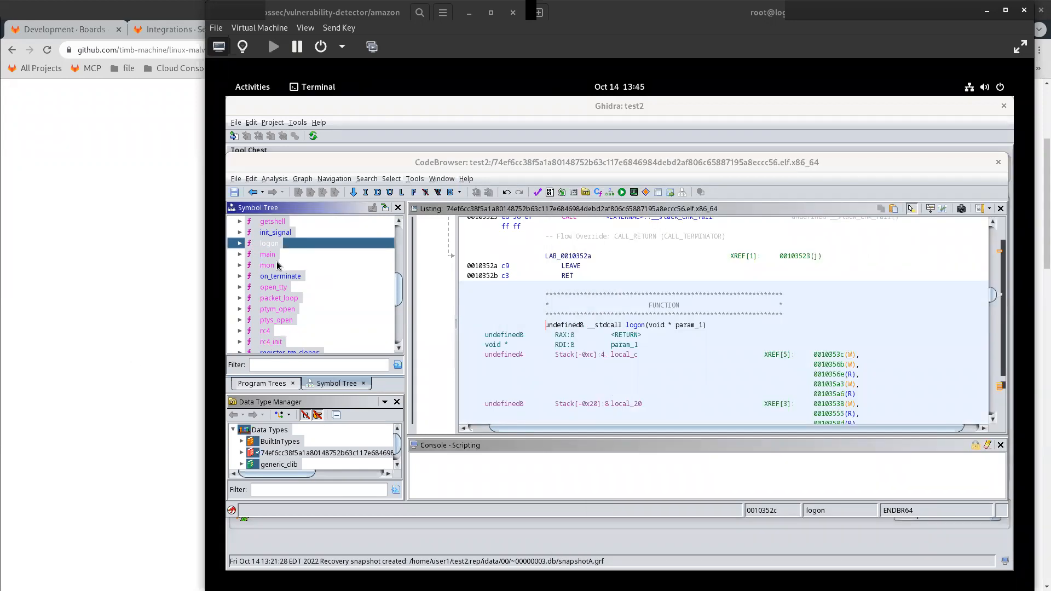
View the mon function's decompiled code, highlight its sendto call on line 23, and close the decompiler window.
click(277, 261)
click(446, 180)
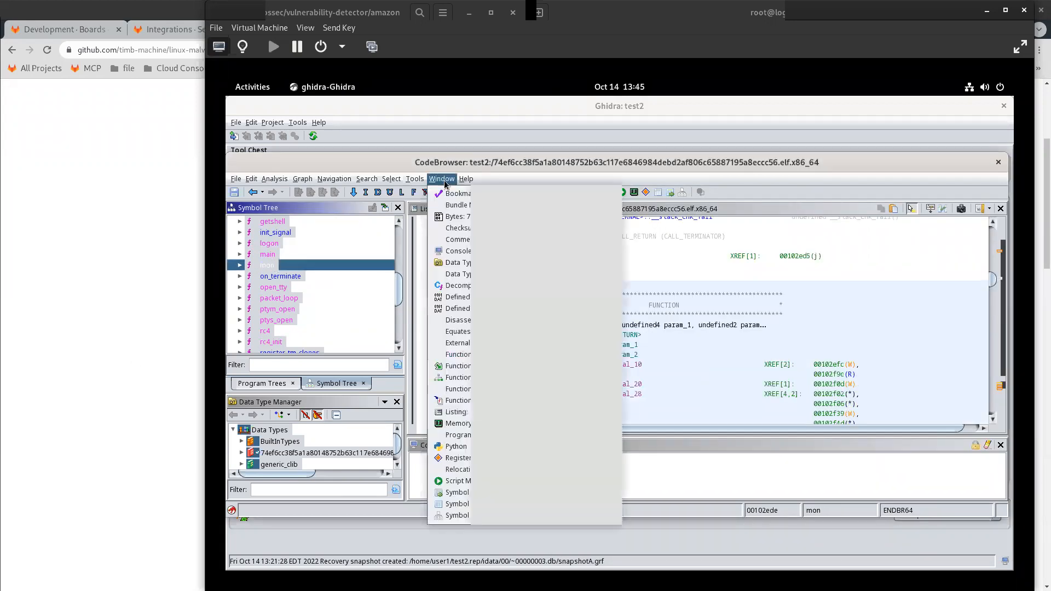
click(464, 285)
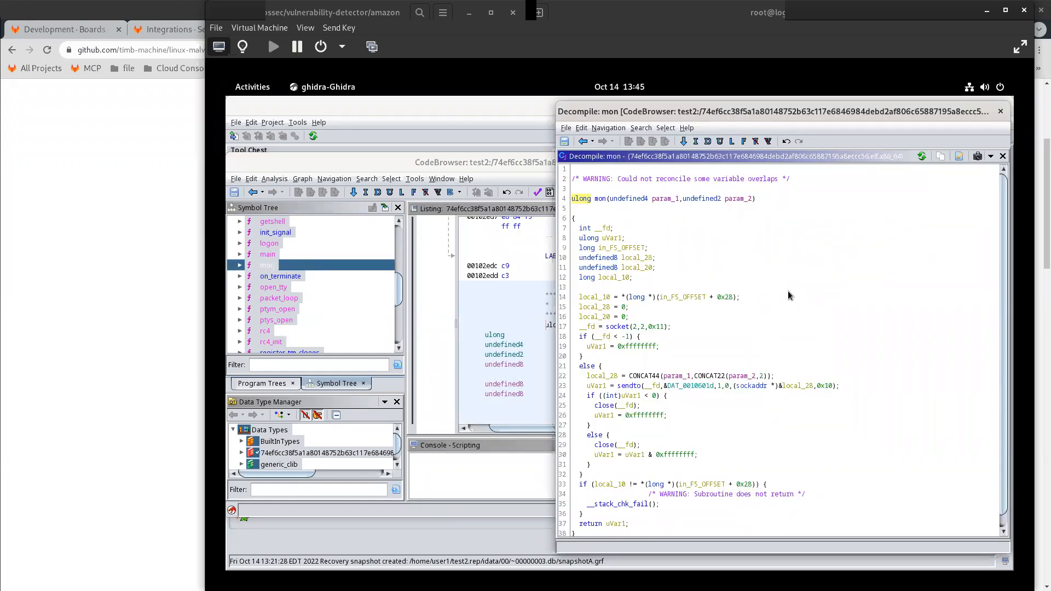
scroll(787, 290, down, 1)
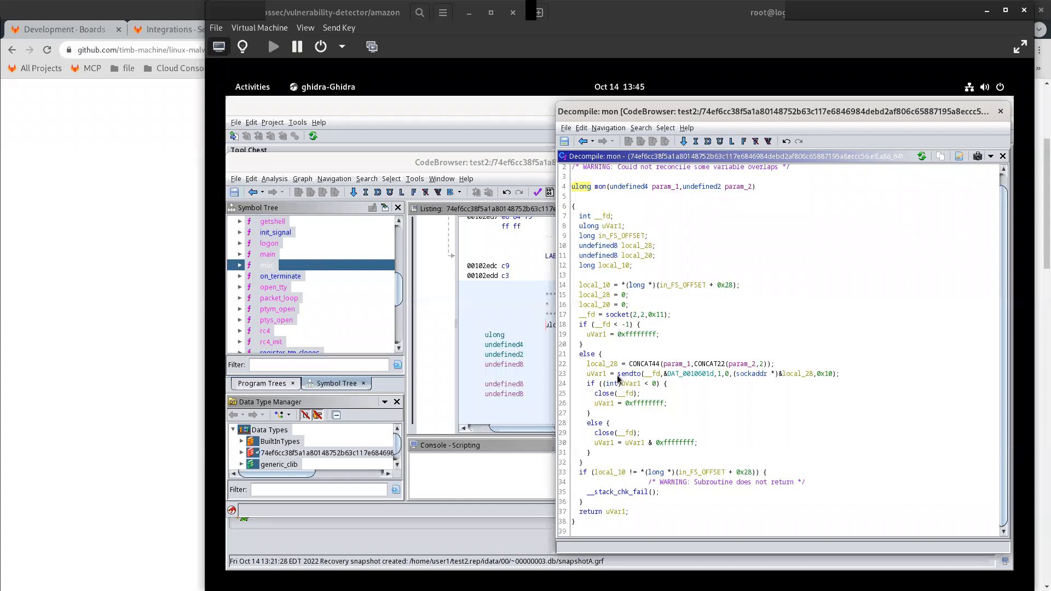
click(642, 375)
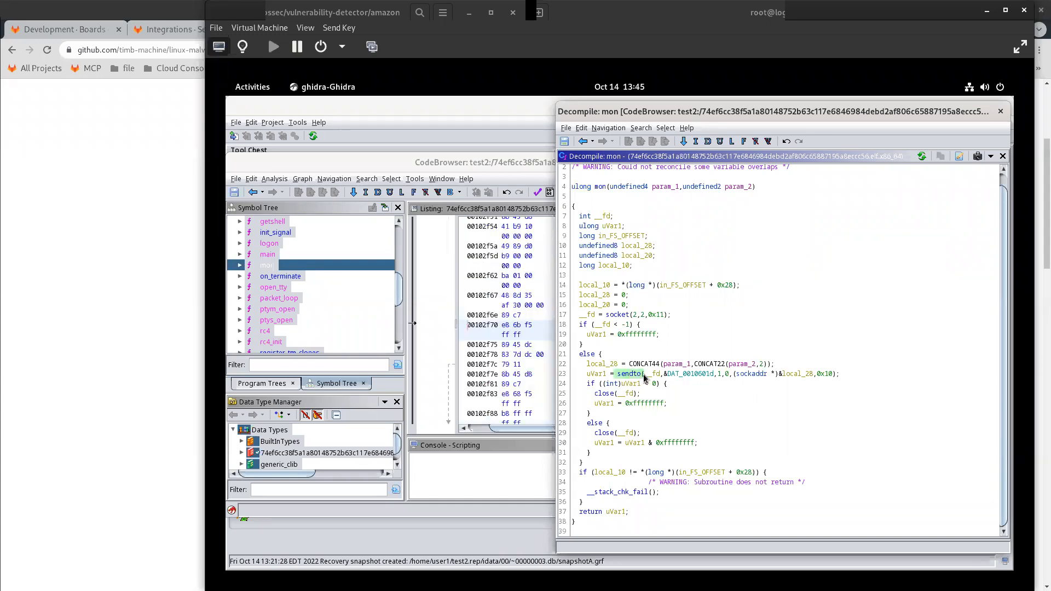
click(643, 375)
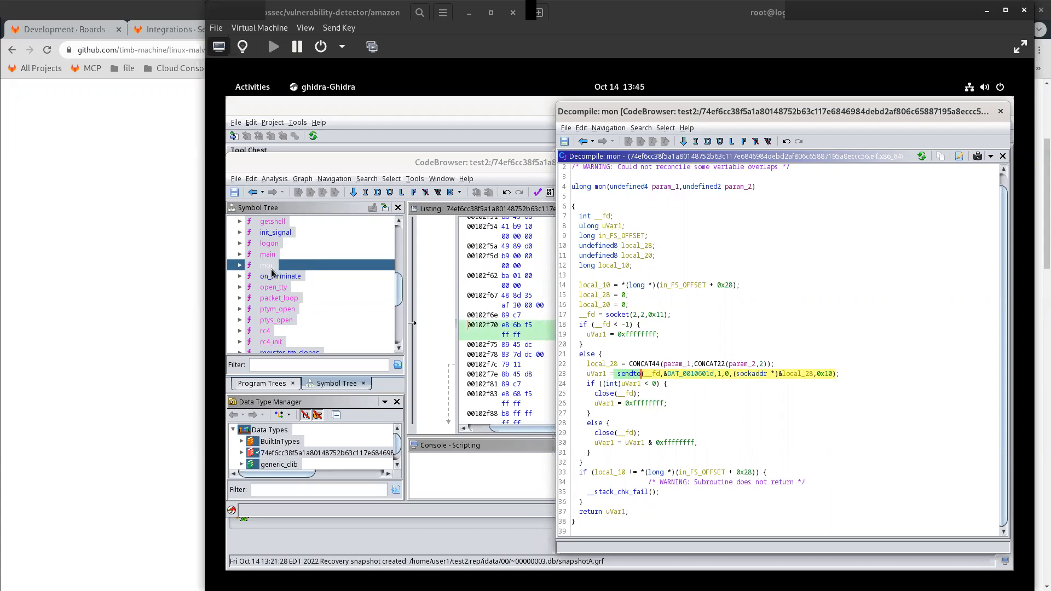
click(999, 113)
View the open_tty function's decompiled code, highlight its ptym_open call on line 11, and close the decompiler window.
click(283, 277)
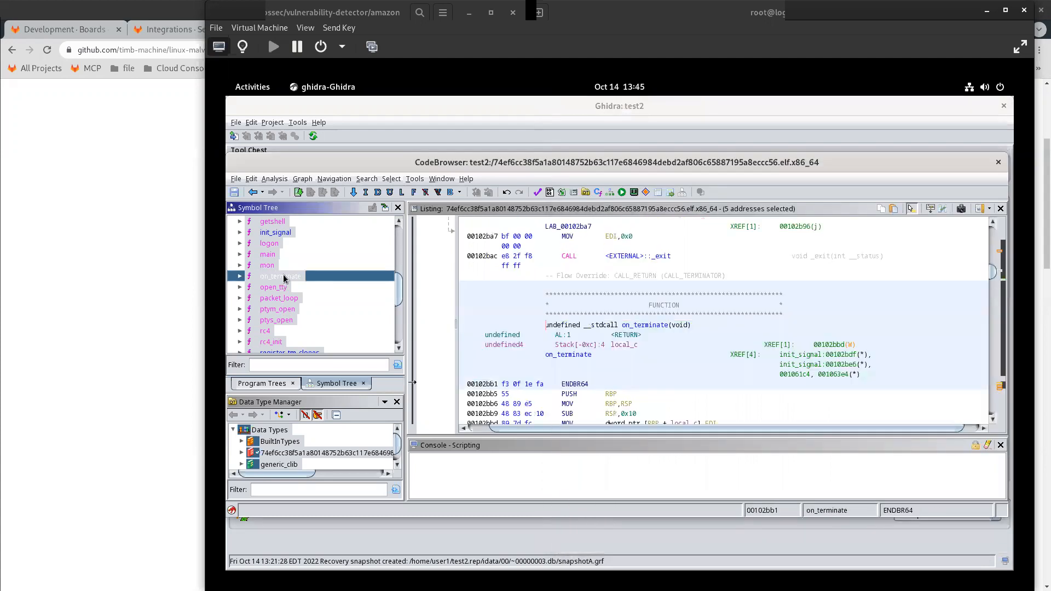
click(281, 287)
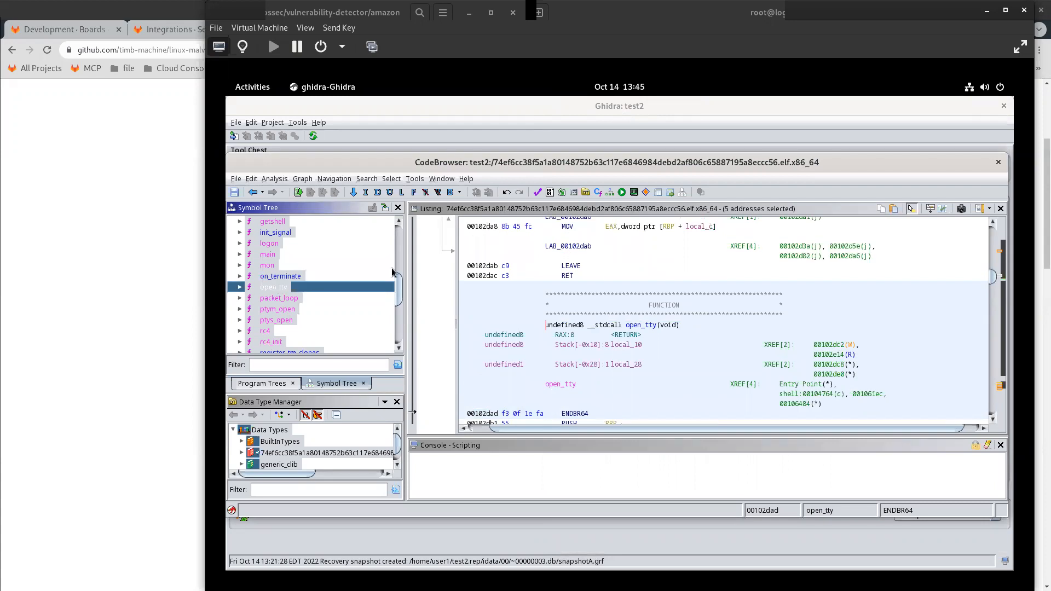
click(441, 179)
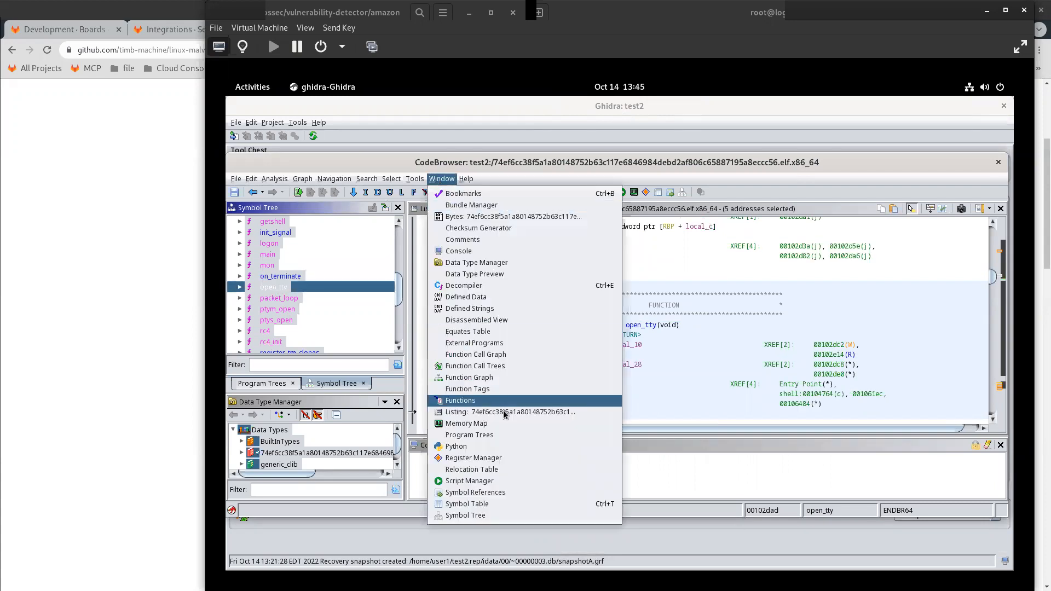
click(487, 287)
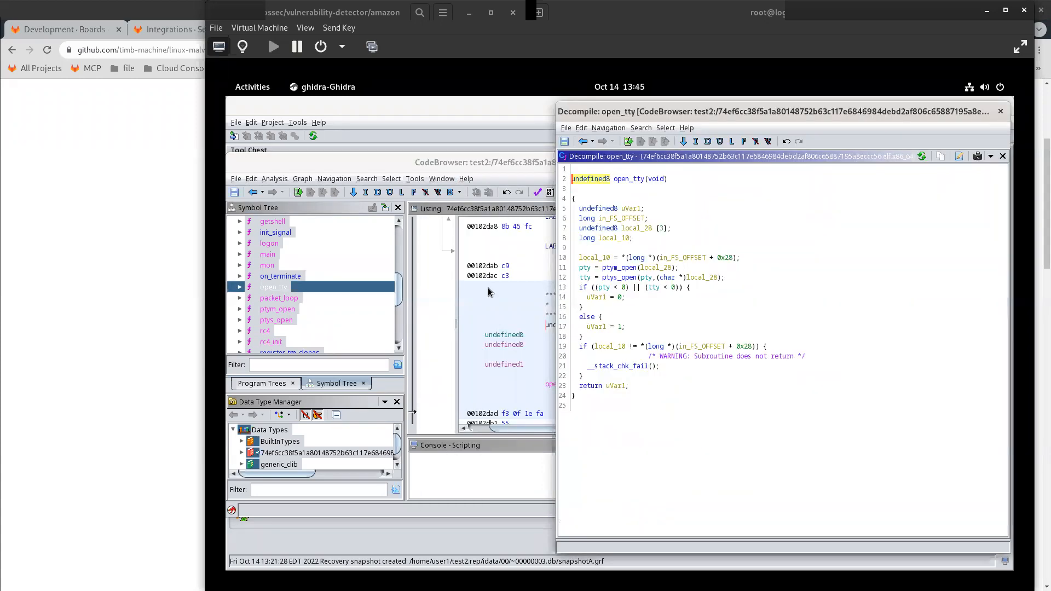
click(628, 268)
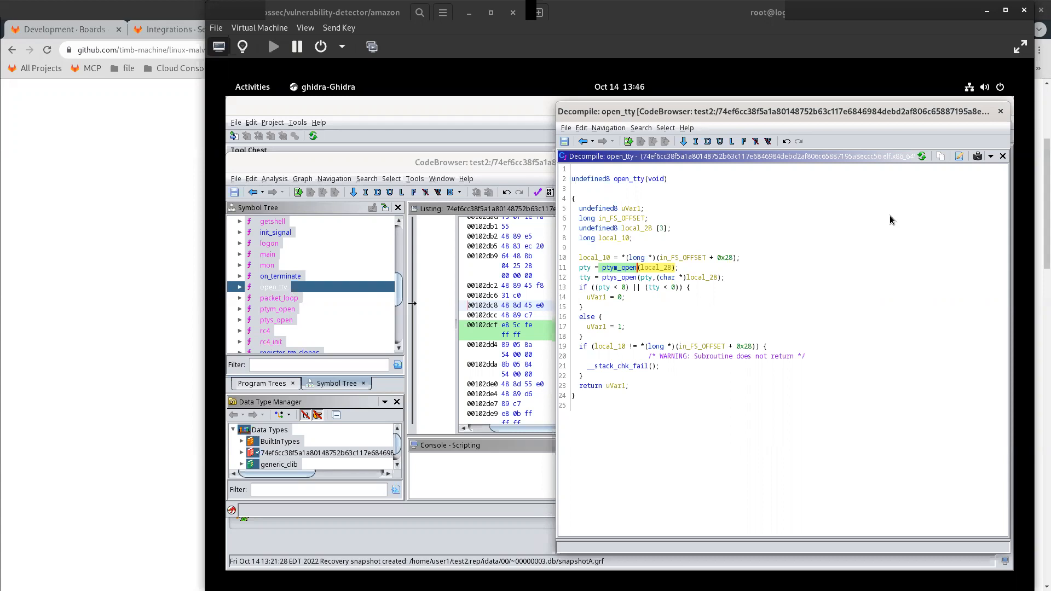
click(1001, 112)
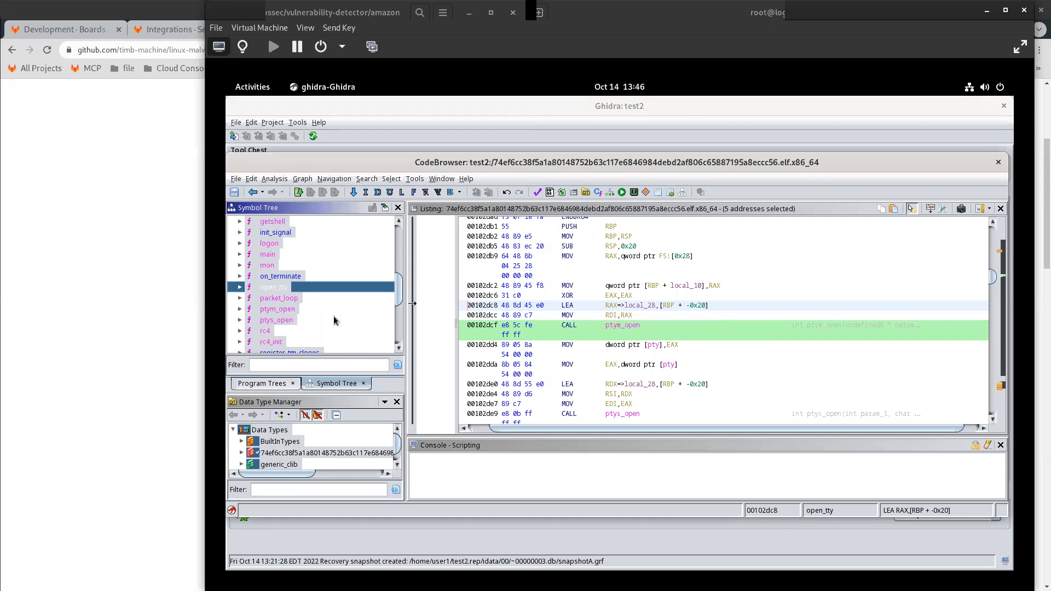
Show the ptym_open function and the try_link function in the disassembly listing.
click(286, 310)
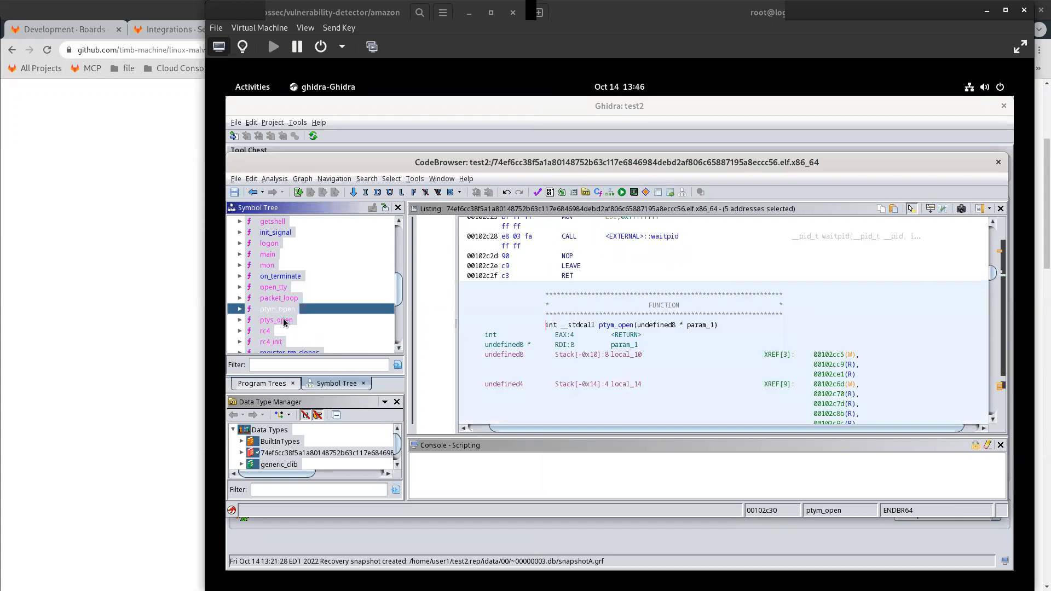
scroll(282, 323, down, 3)
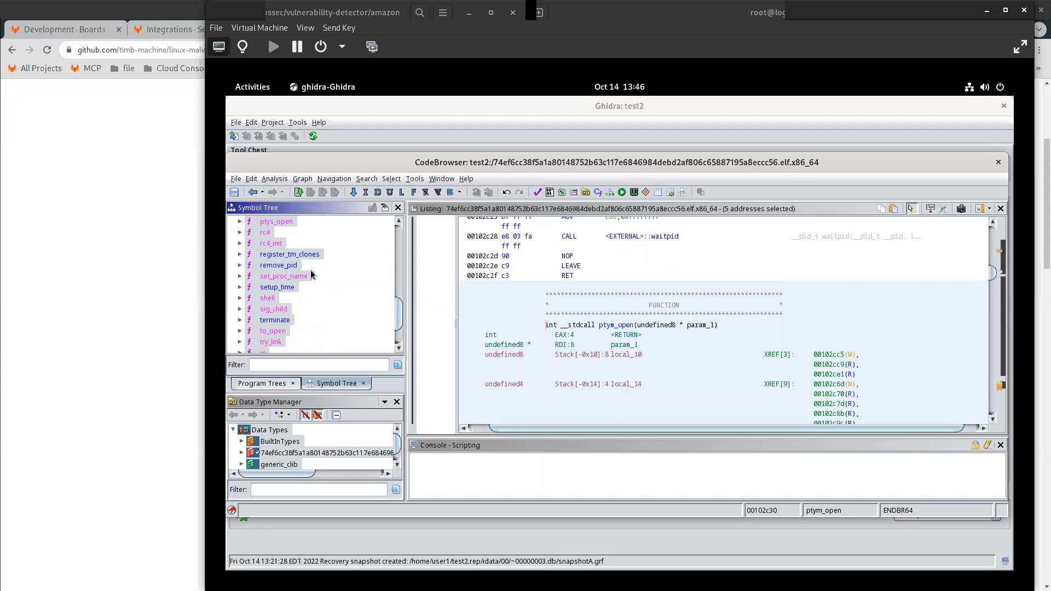
scroll(301, 282, down, 1)
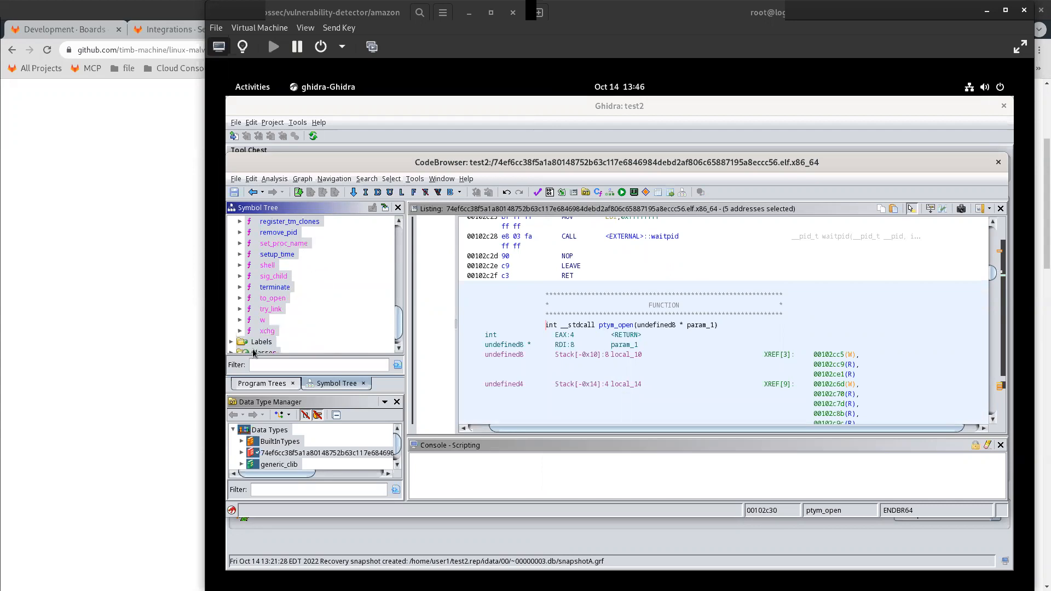
click(276, 312)
View the decompiled code of the xchg function and close the decompiler window.
click(266, 331)
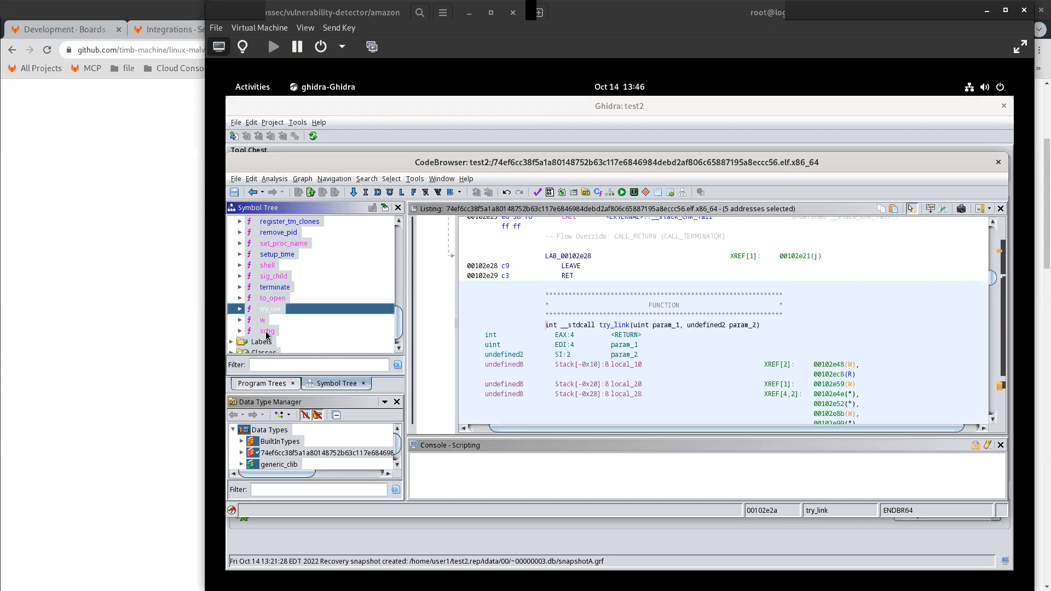
click(441, 179)
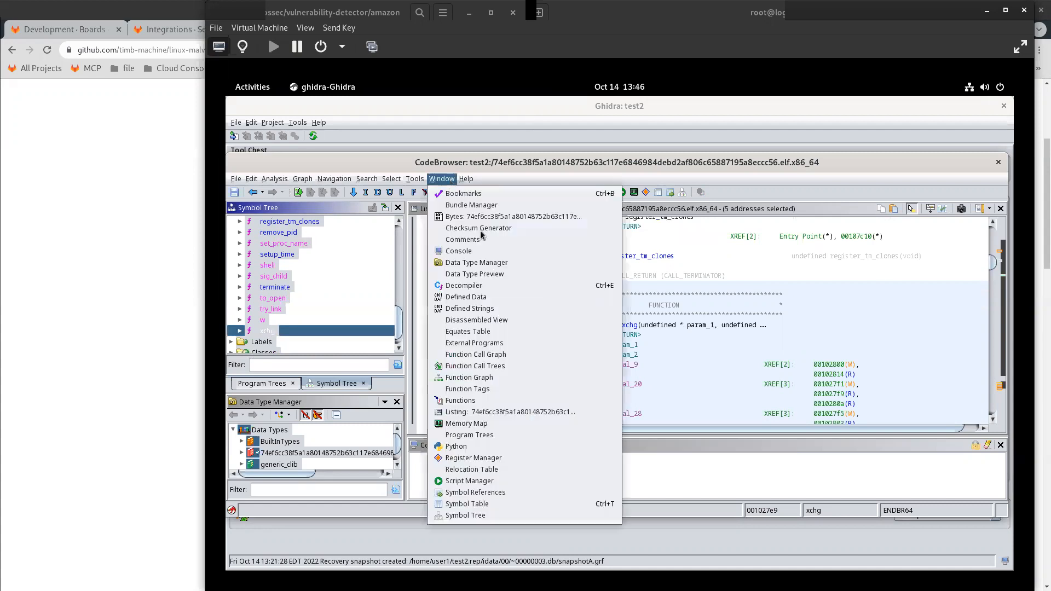
click(488, 287)
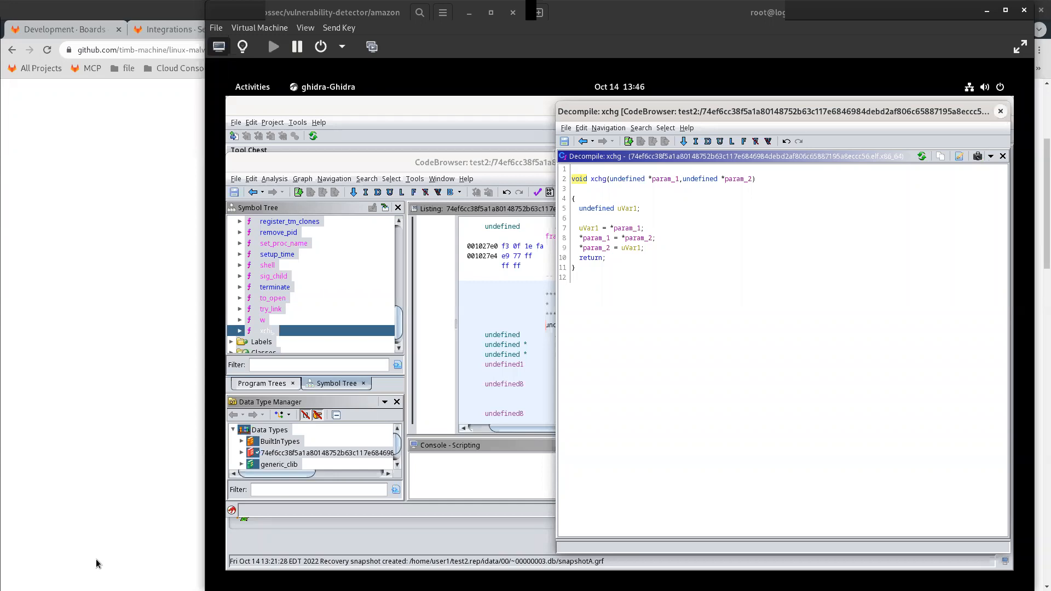
click(1000, 112)
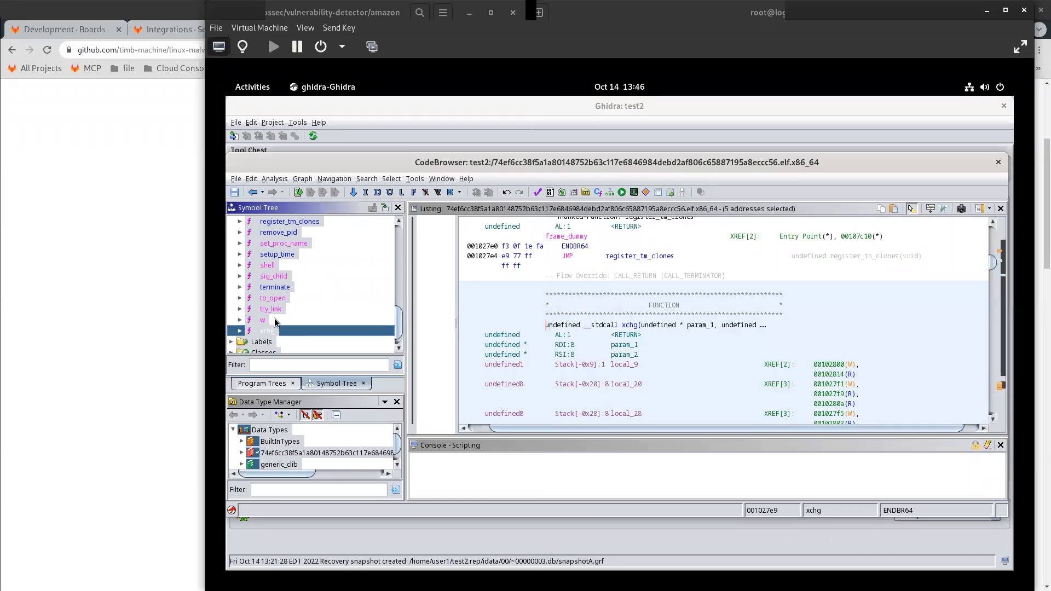
View the decompiled code of the w function and close the decompiler window.
click(257, 320)
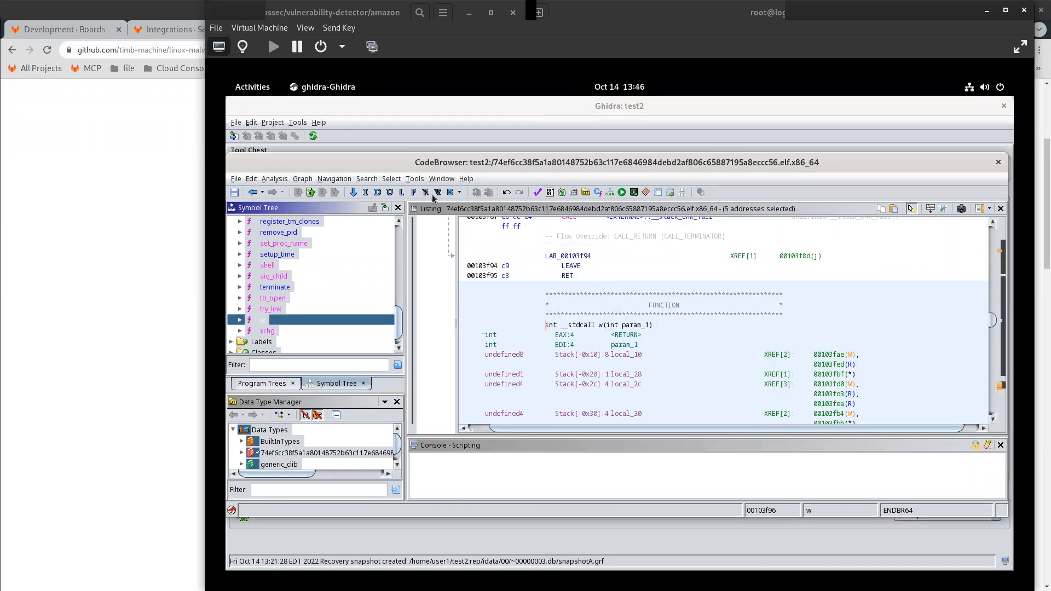
click(441, 178)
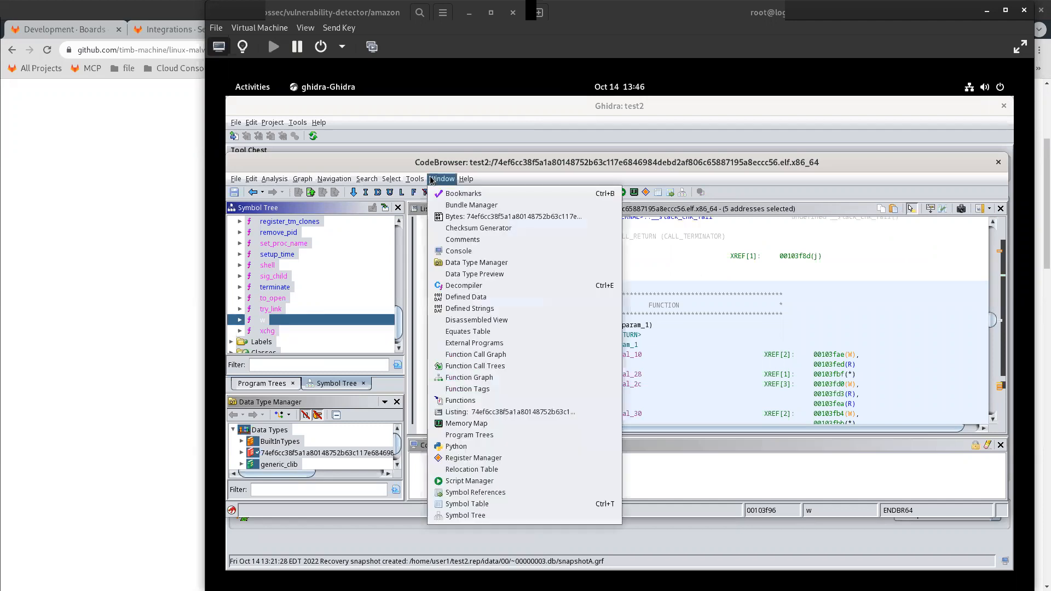
click(484, 289)
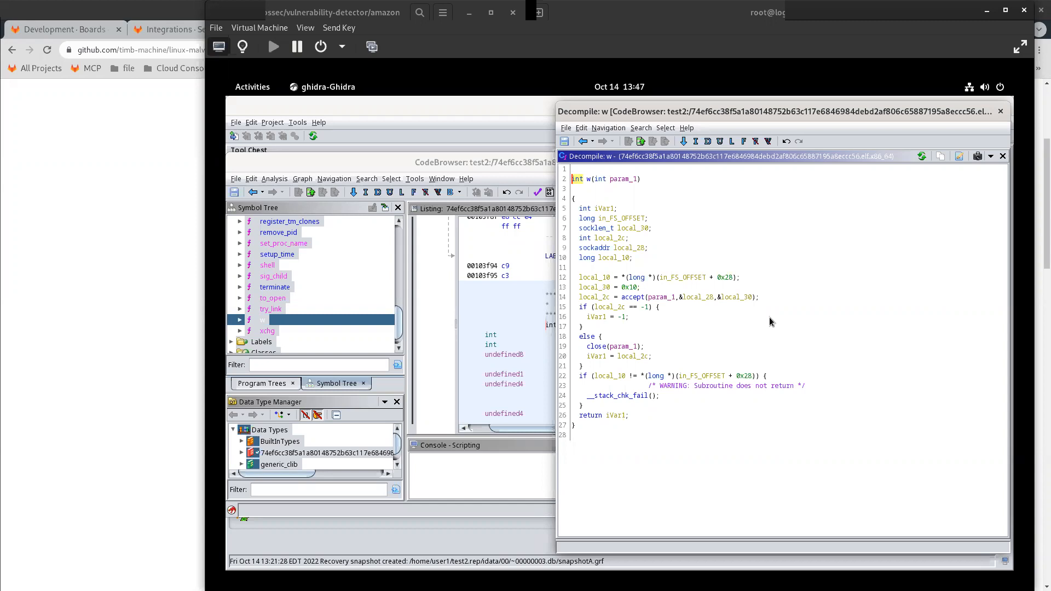
click(998, 113)
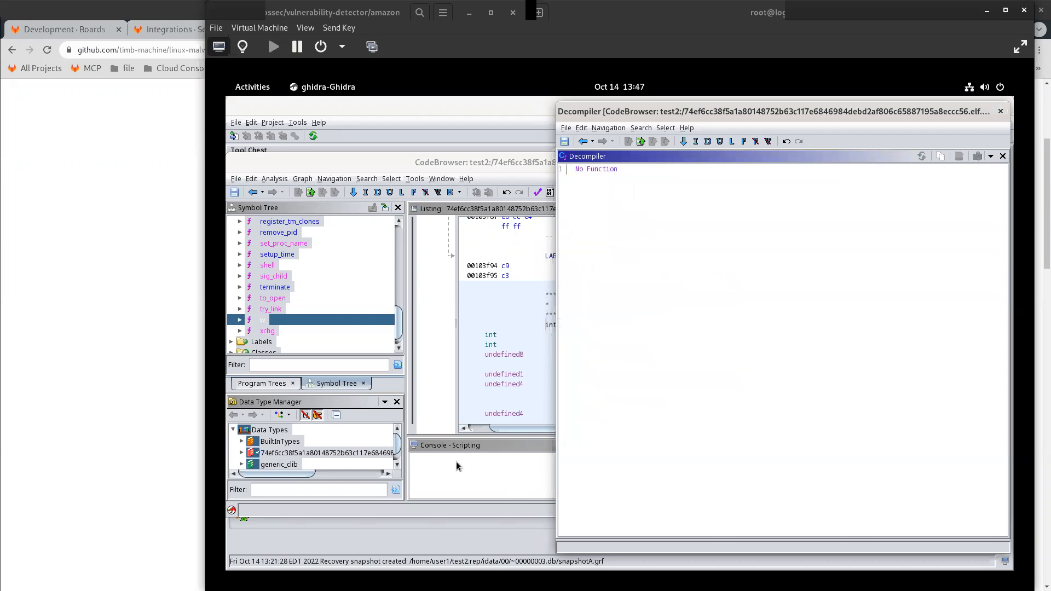
Select the shell function in the symbol tree and show its decompiled code.
click(276, 265)
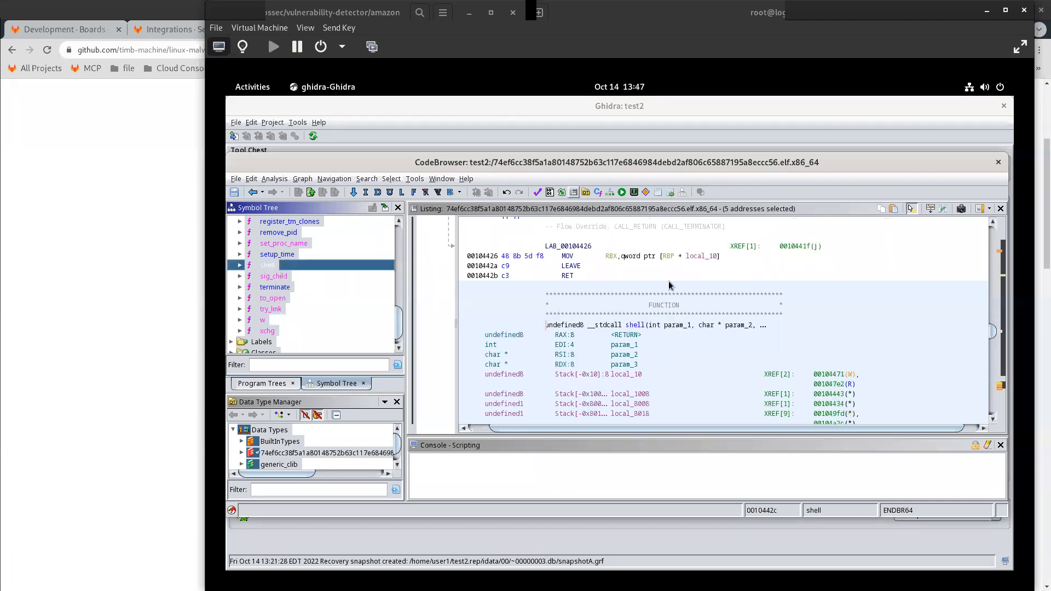
click(442, 180)
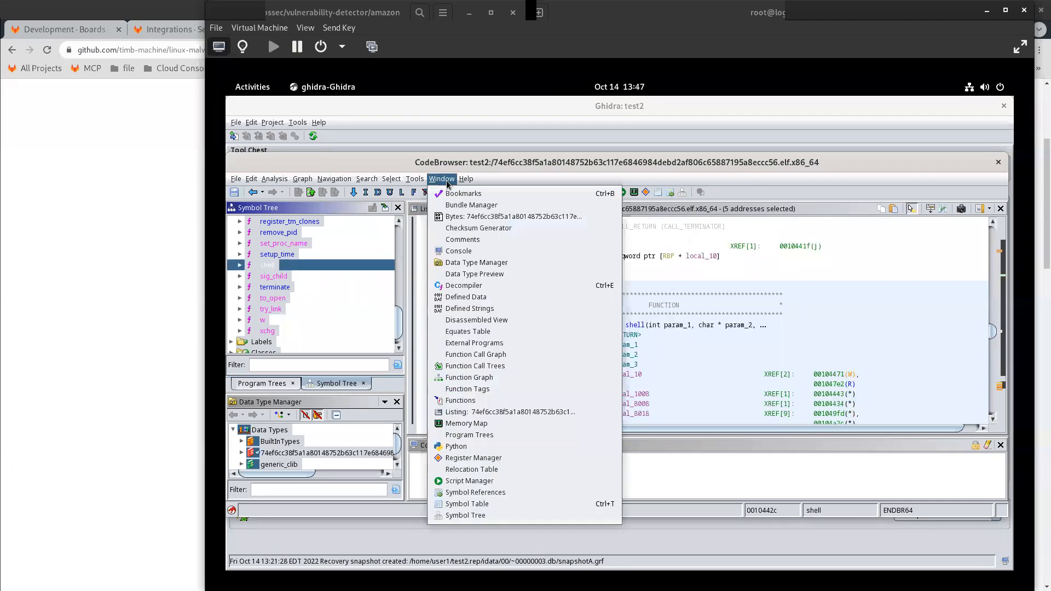
click(474, 287)
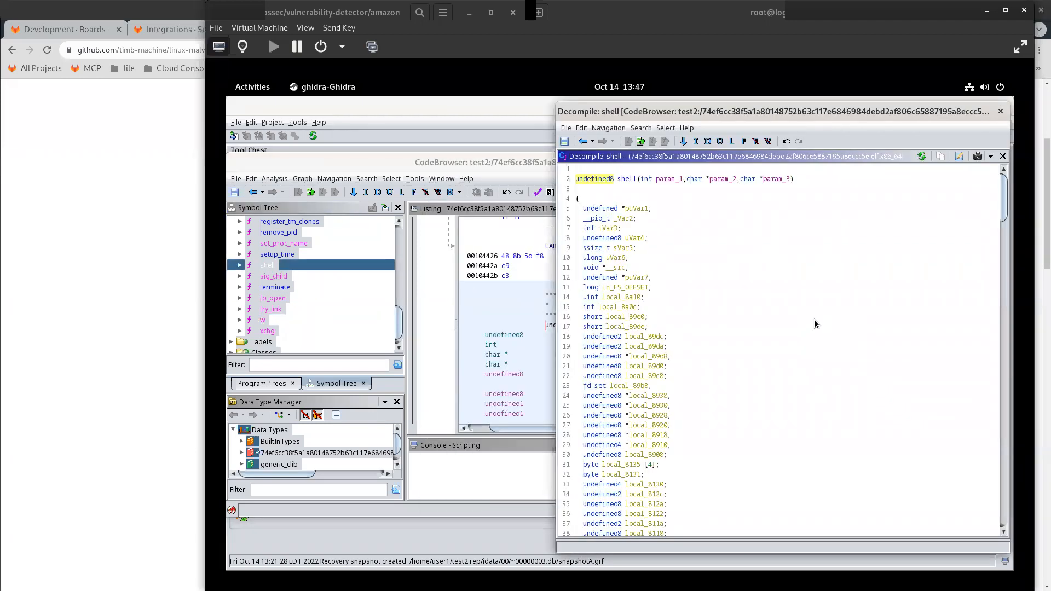
Examine the decompiled shell function from its variable declarations through the system and open_tty calls, highlighting the first fork() call.
scroll(814, 320, down, 18)
scroll(806, 321, down, 14)
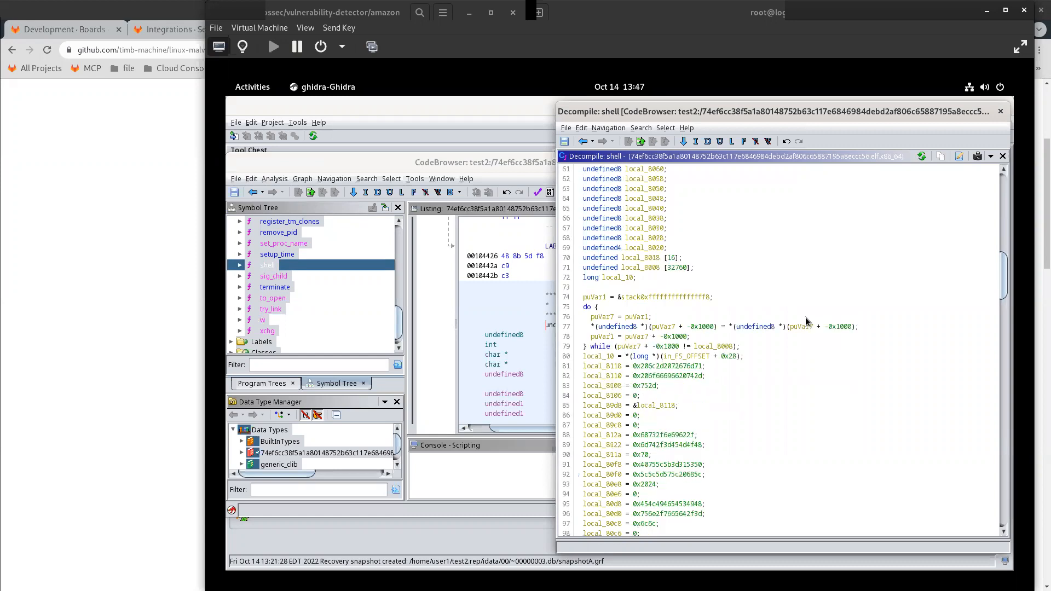
scroll(786, 305, down, 5)
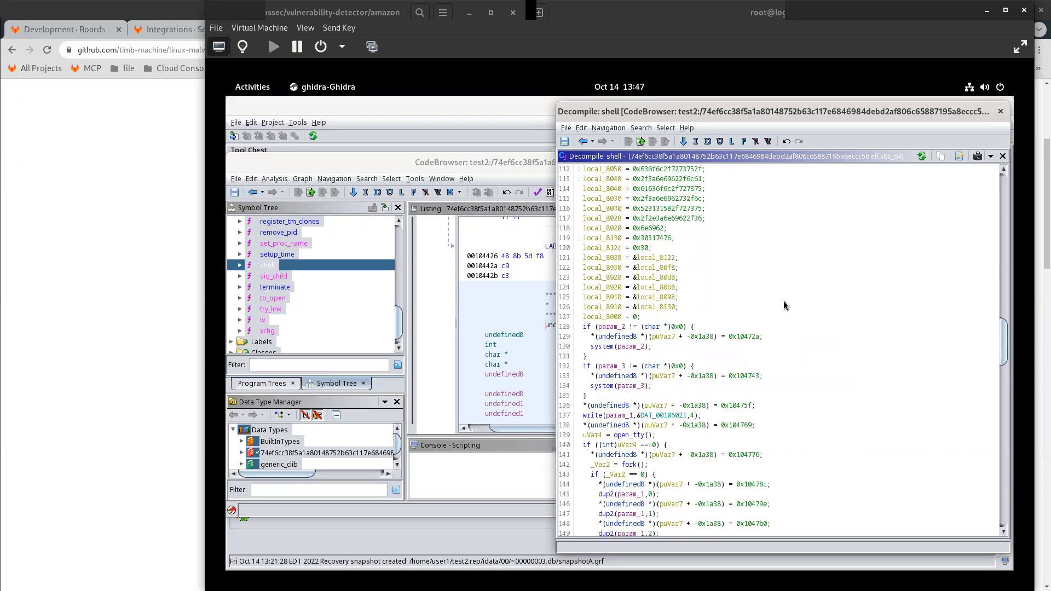
scroll(783, 304, down, 4)
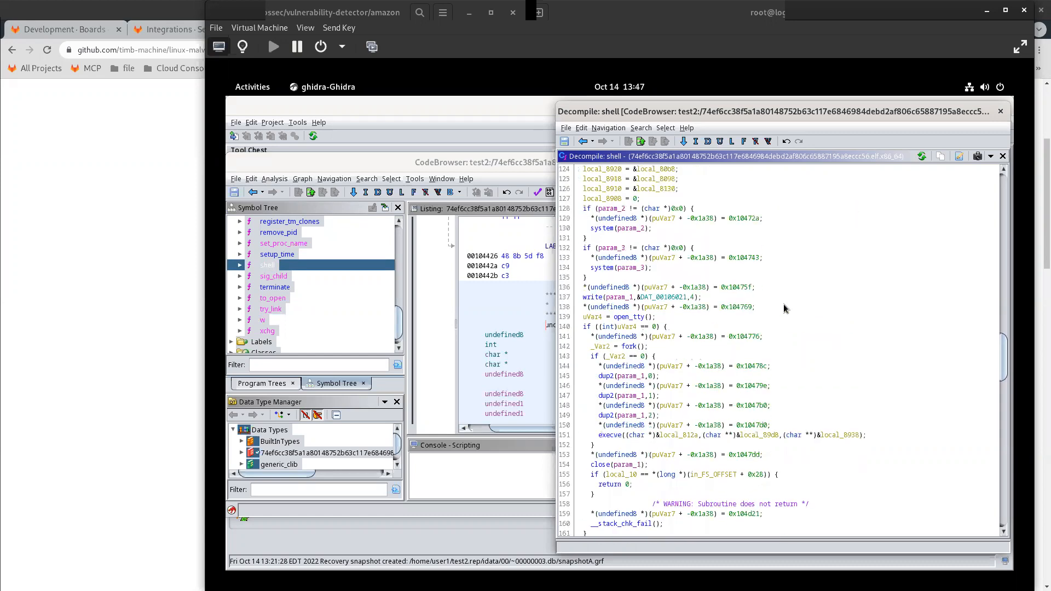
click(645, 348)
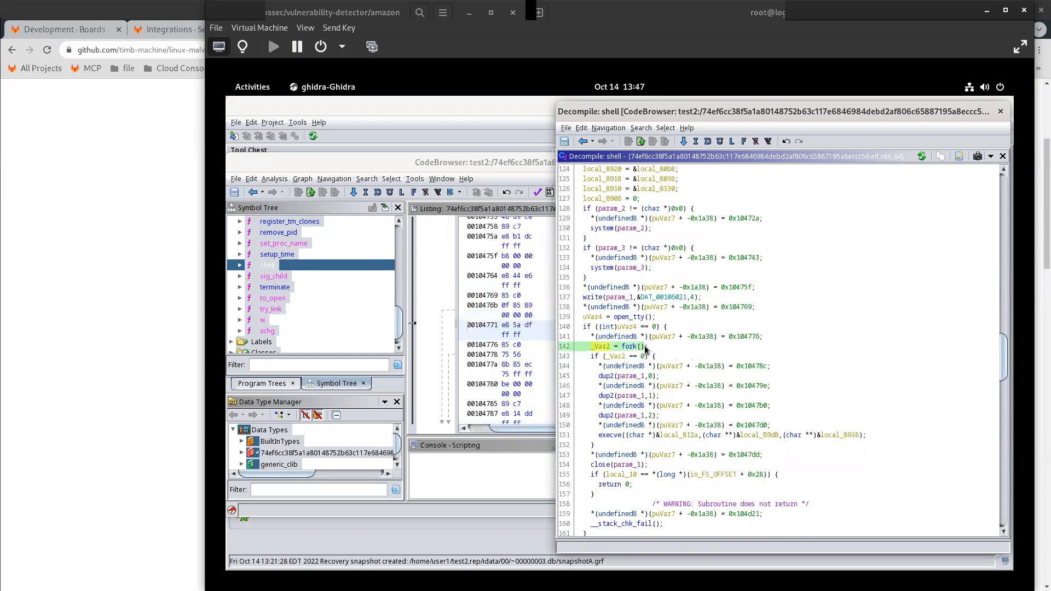
scroll(722, 353, down, 3)
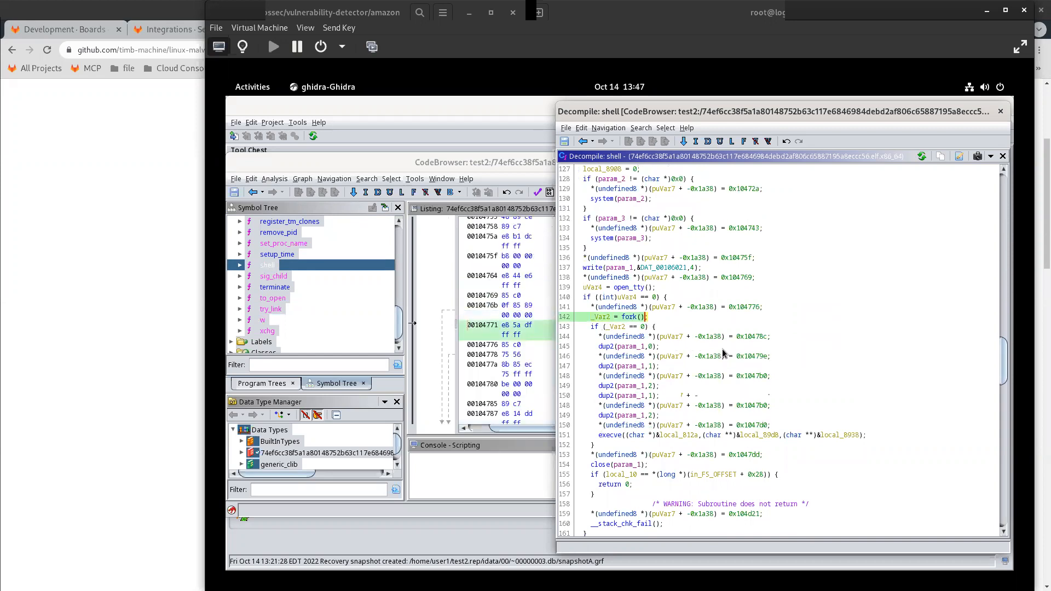
scroll(722, 353, down, 3)
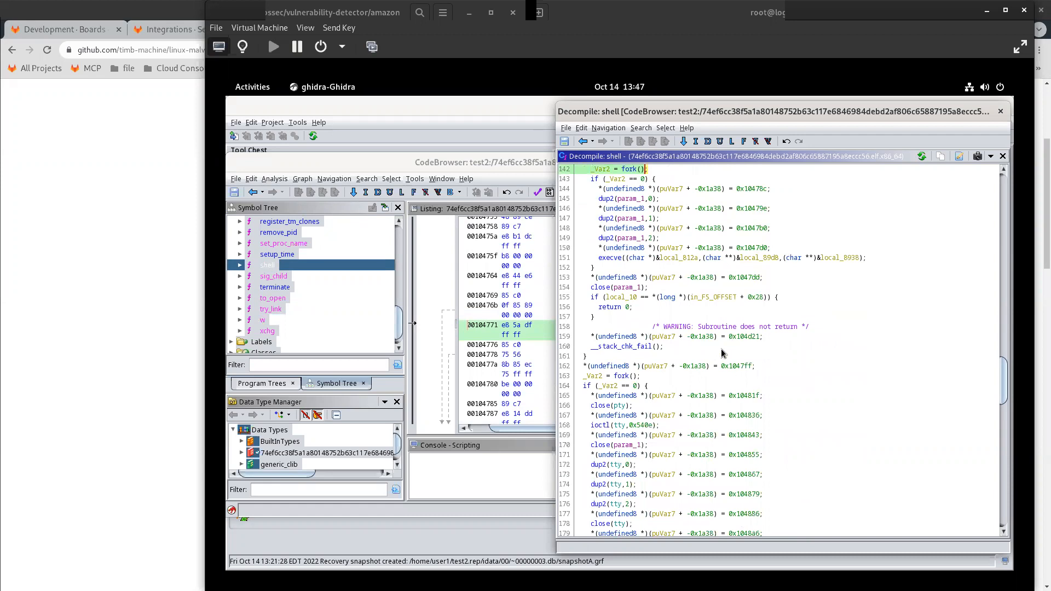
Examine the terminal setup and the select read/write loop in the decompiled shell function, highlighting the address constant 0x104ab2.
scroll(720, 357, down, 2)
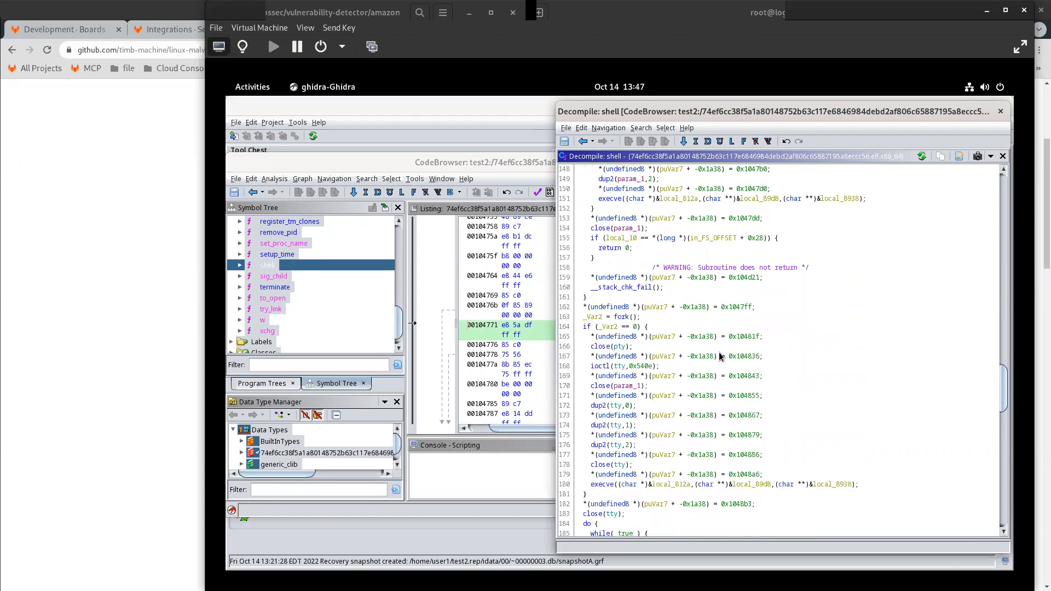
scroll(721, 357, down, 6)
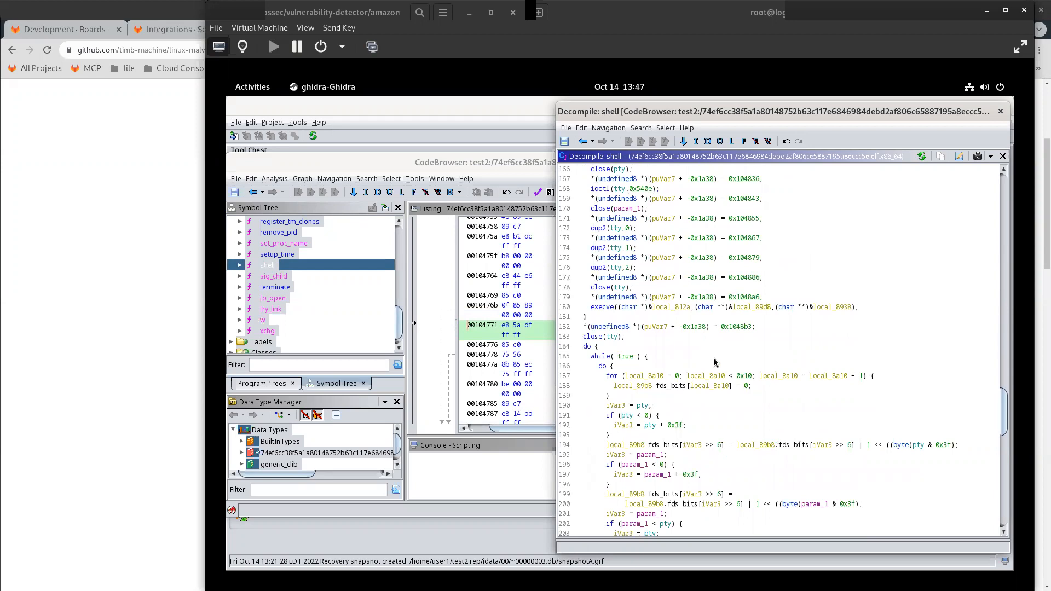
scroll(712, 351, down, 3)
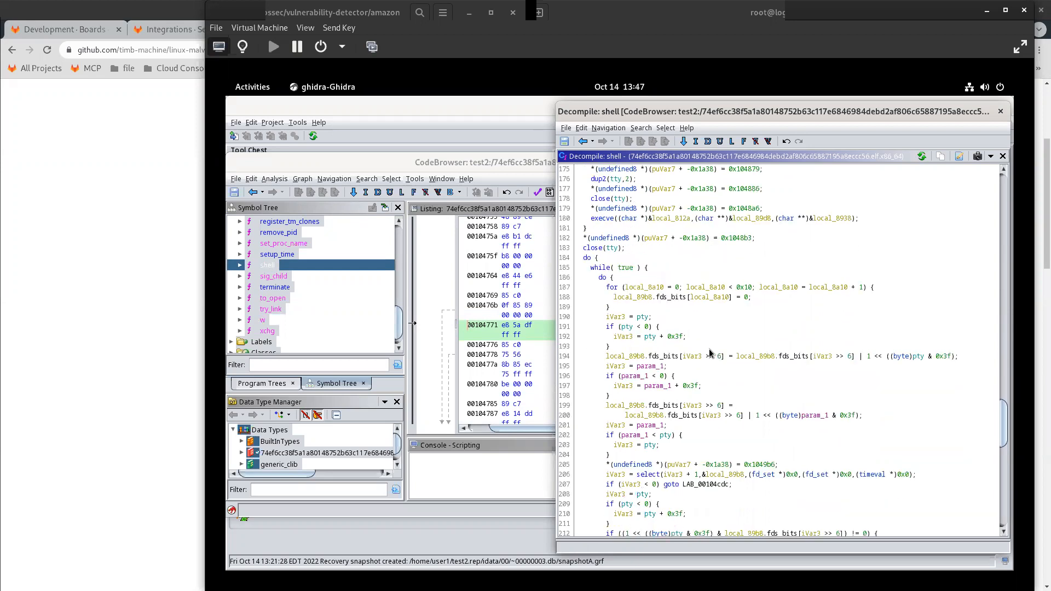
scroll(705, 360, down, 2)
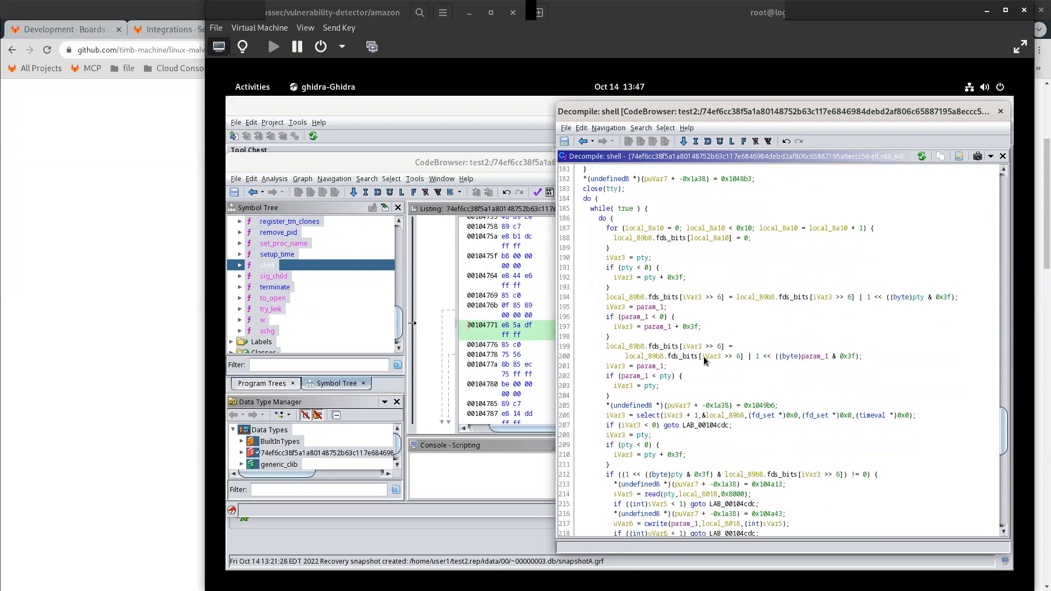
scroll(705, 360, down, 4)
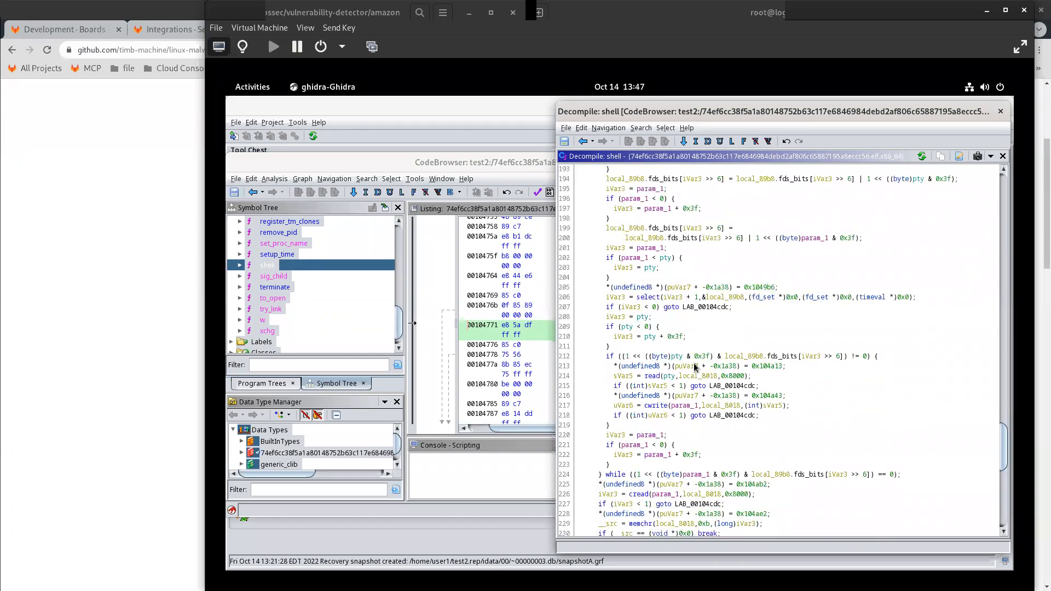
scroll(694, 367, down, 2)
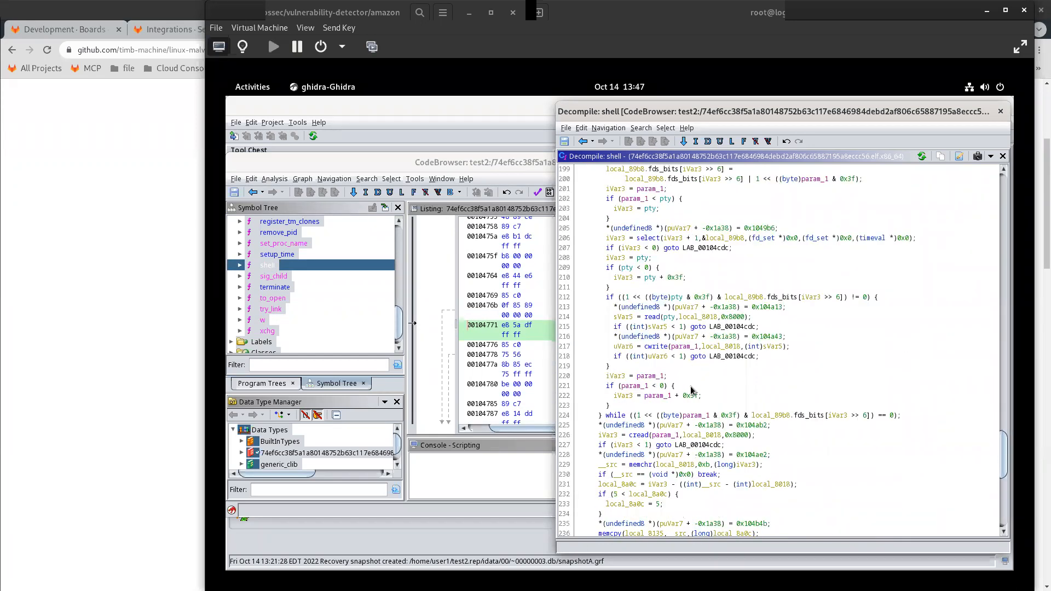
click(739, 427)
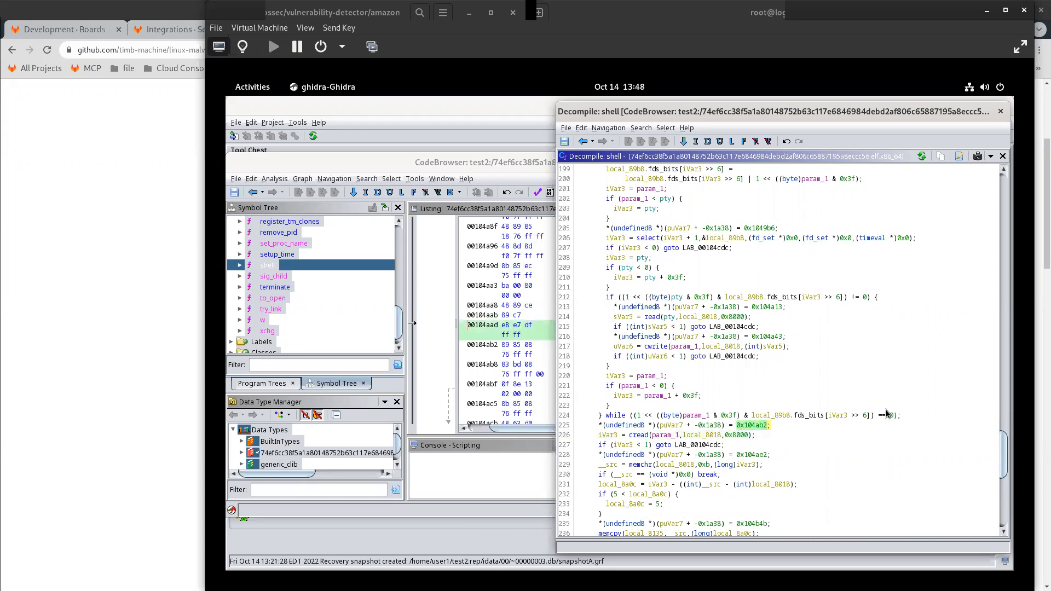
scroll(887, 414, down, 3)
scroll(872, 410, down, 3)
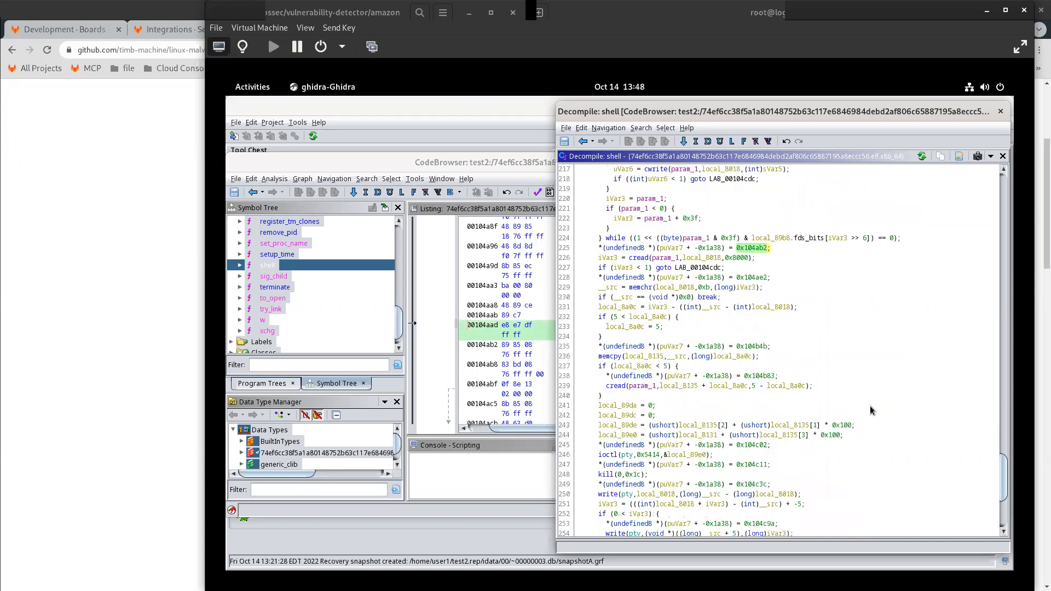
scroll(871, 410, down, 2)
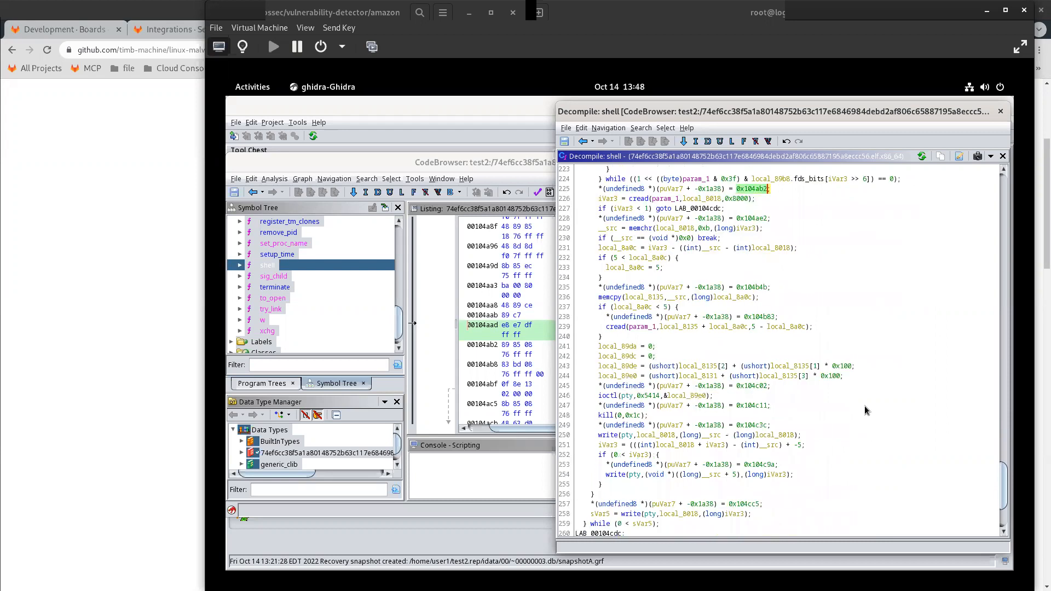
Highlight the constant 0x104b83 in the decompiled shell function and inspect the matching cread call and surrounding instructions in the disassembly listing.
click(744, 320)
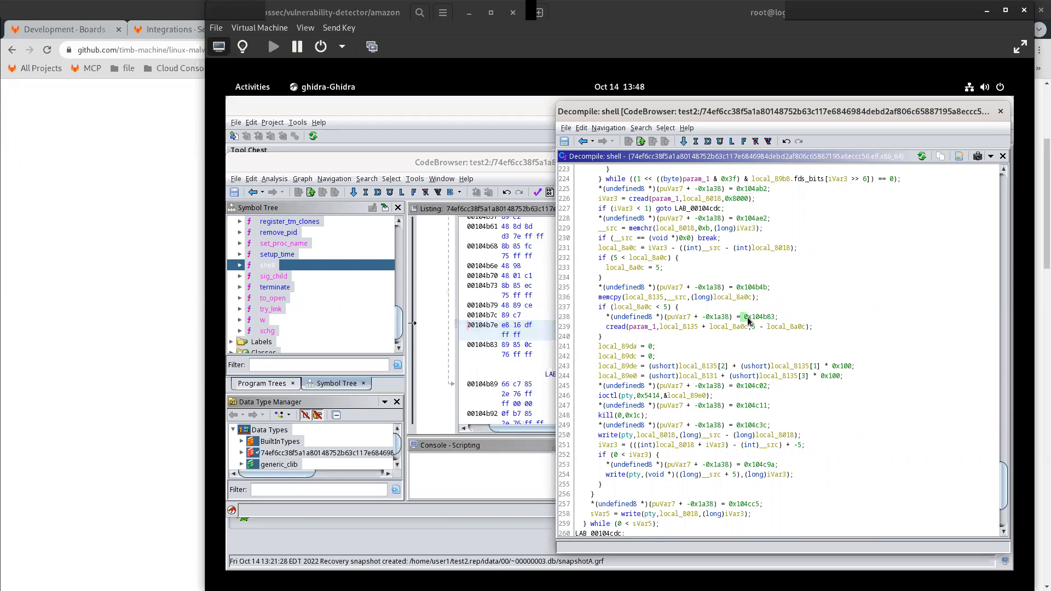
click(753, 317)
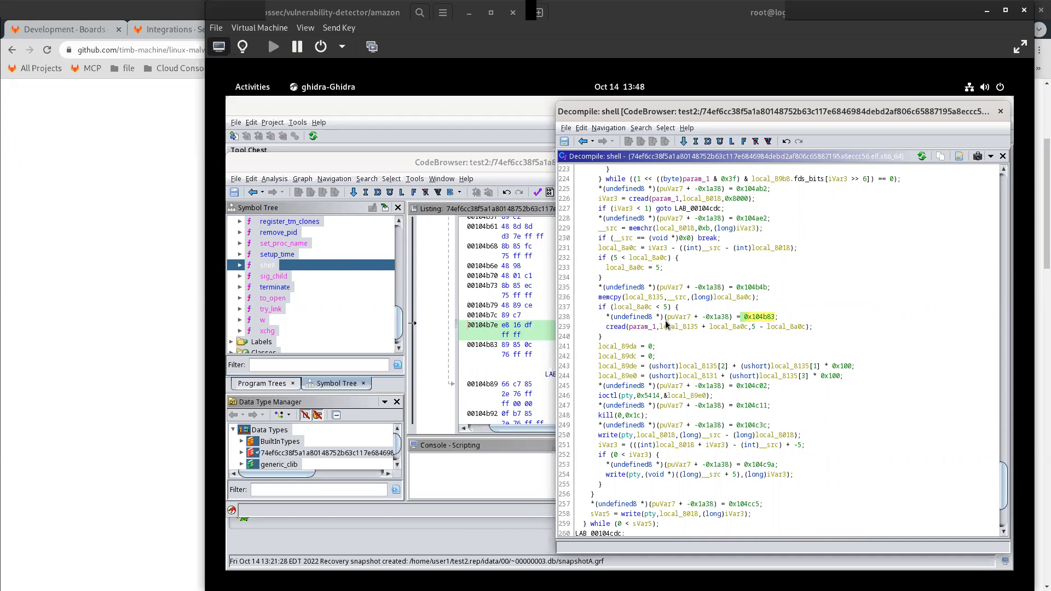
click(526, 327)
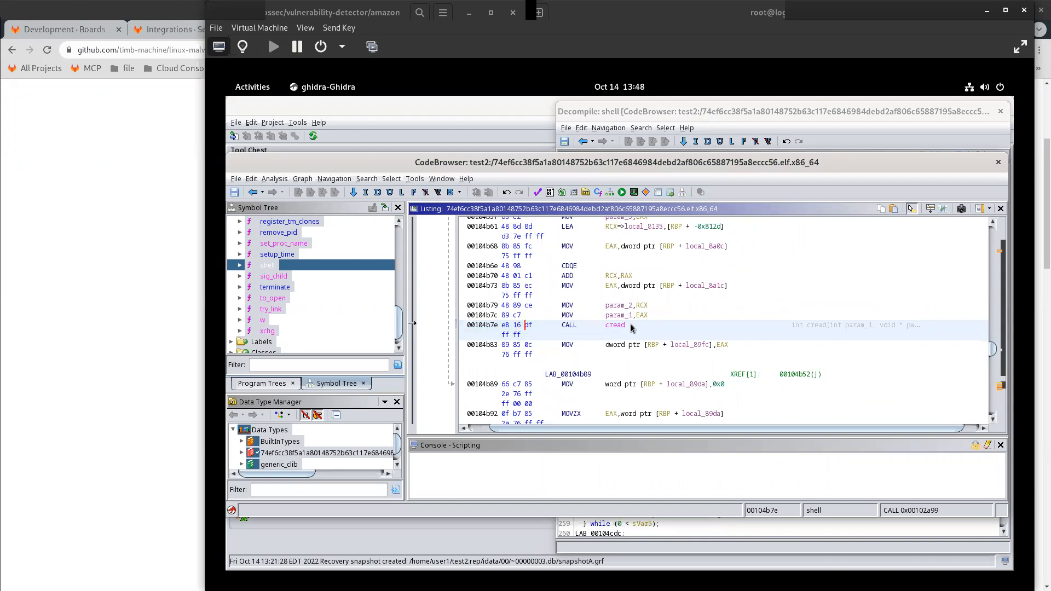
scroll(613, 318, up, 8)
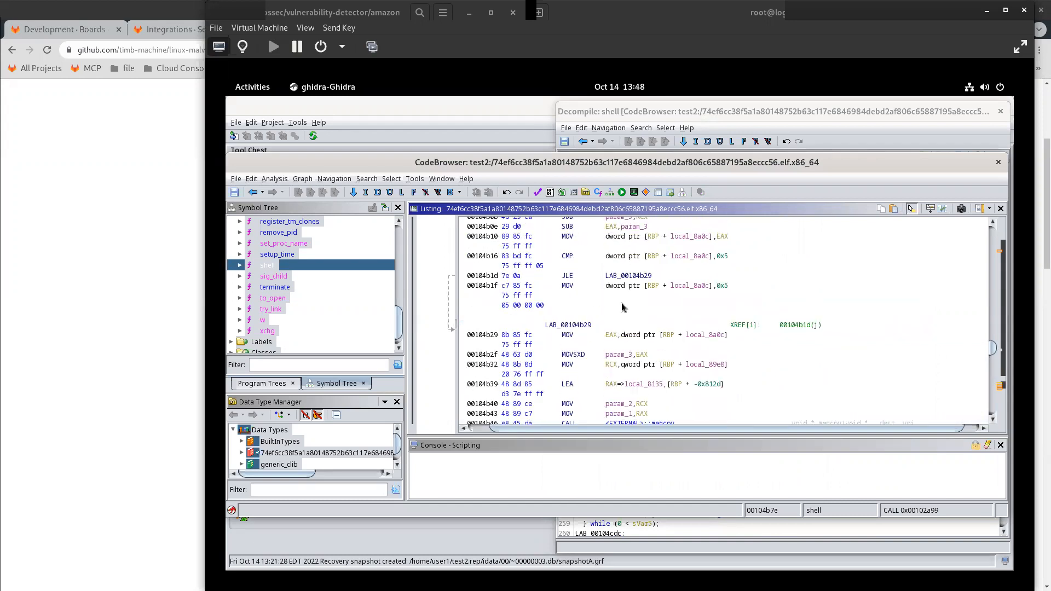
scroll(594, 307, down, 4)
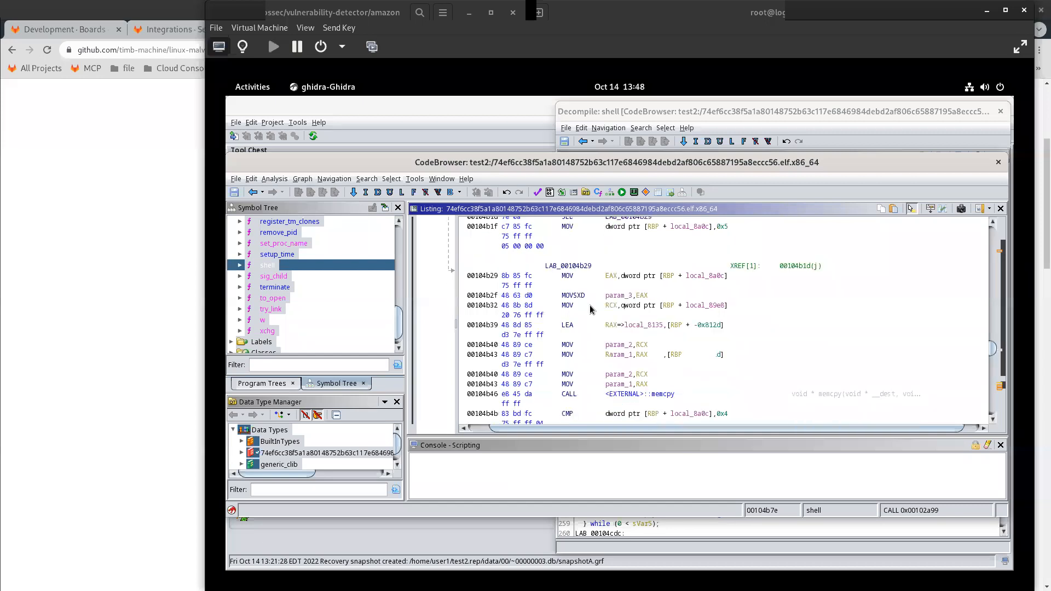
click(833, 108)
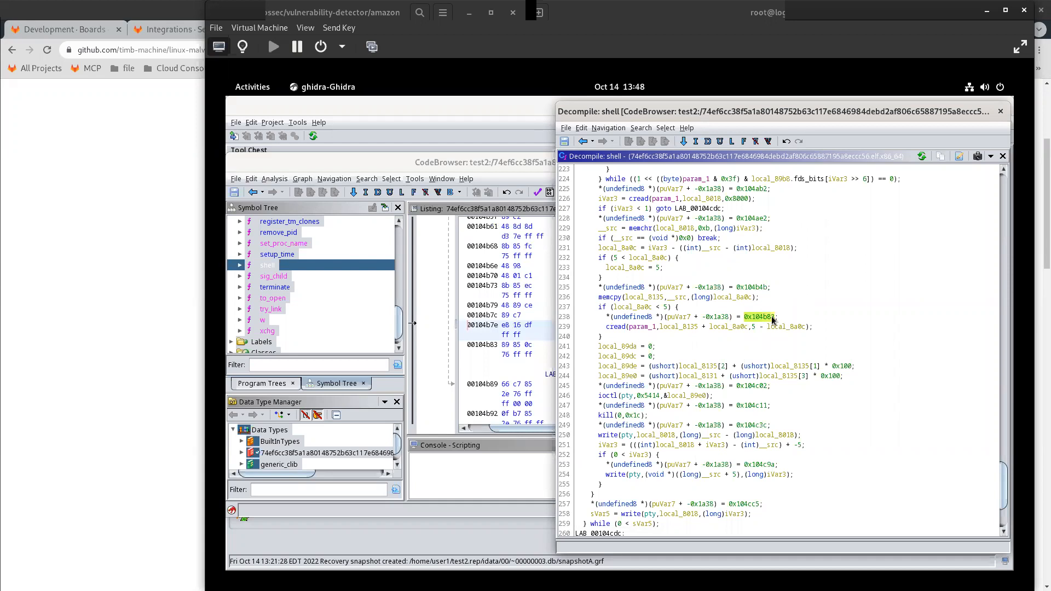
click(514, 334)
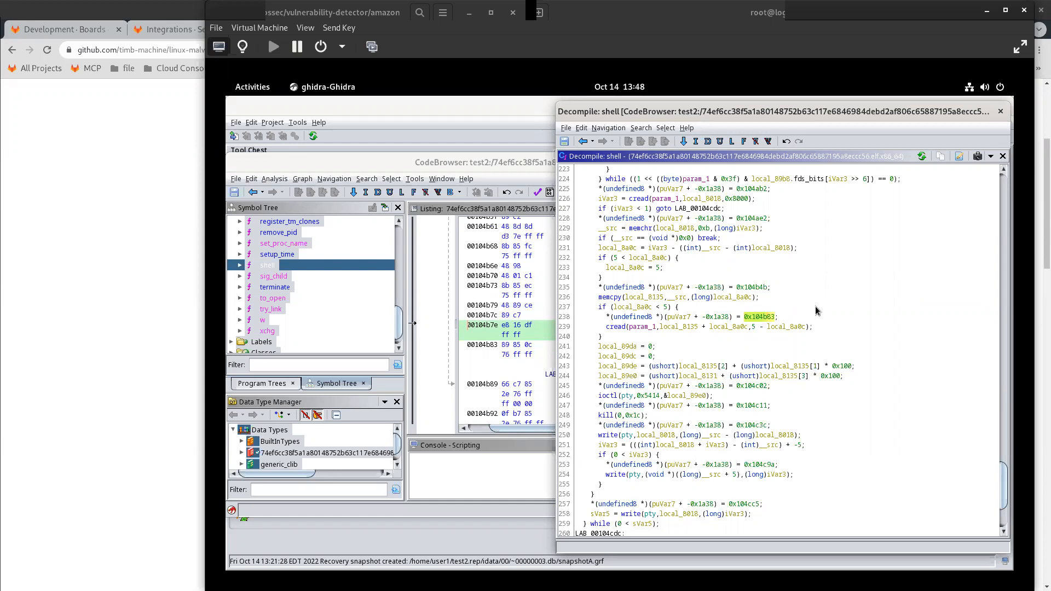
Review the end of the decompiled shell function down to the exit call, and look back over its select loop.
scroll(816, 310, down, 4)
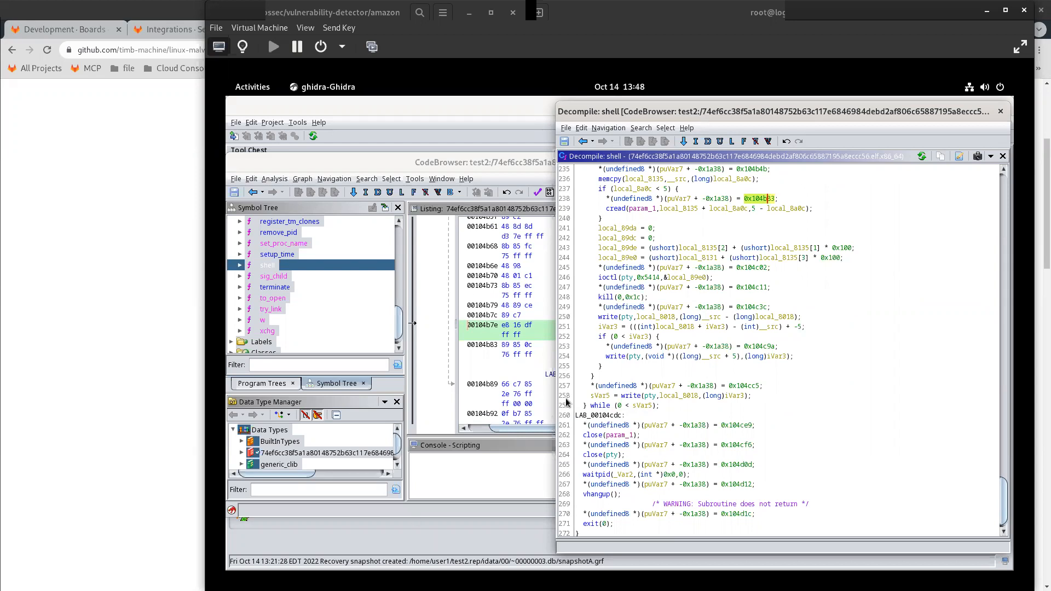
scroll(675, 363, down, 1)
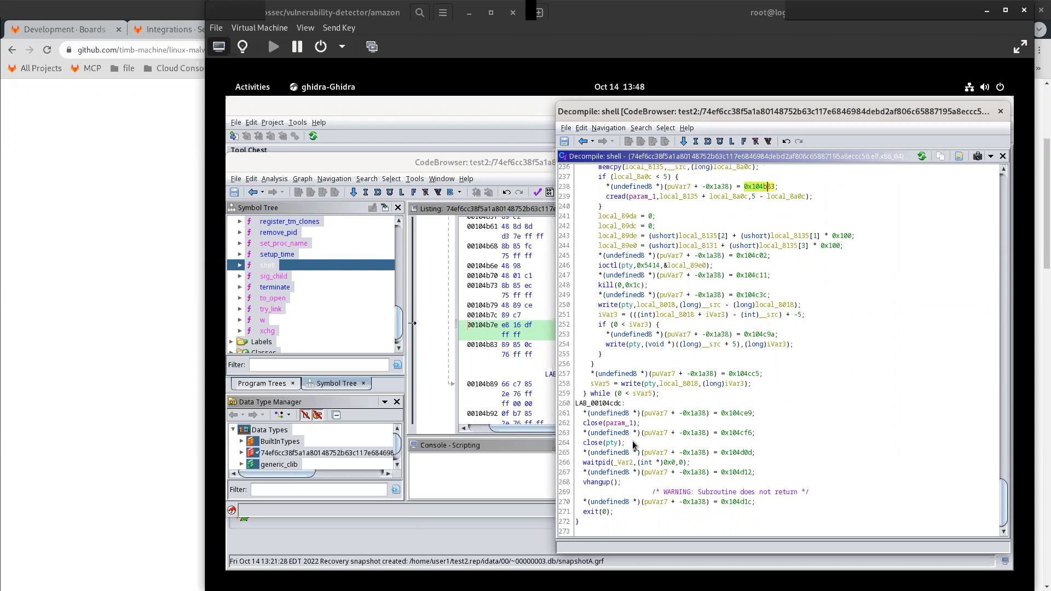
scroll(662, 476, up, 5)
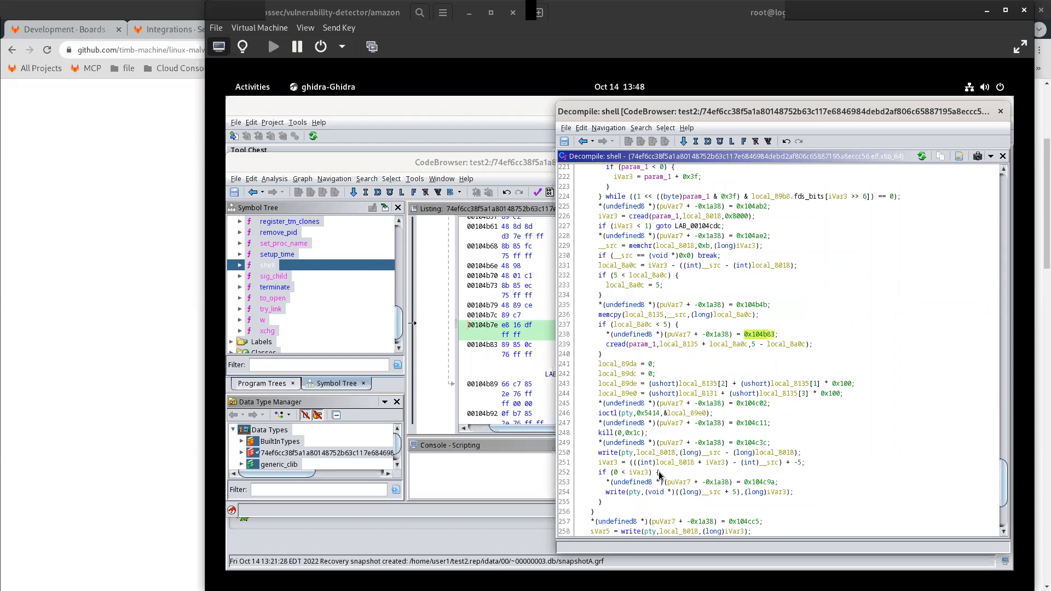
scroll(662, 477, up, 13)
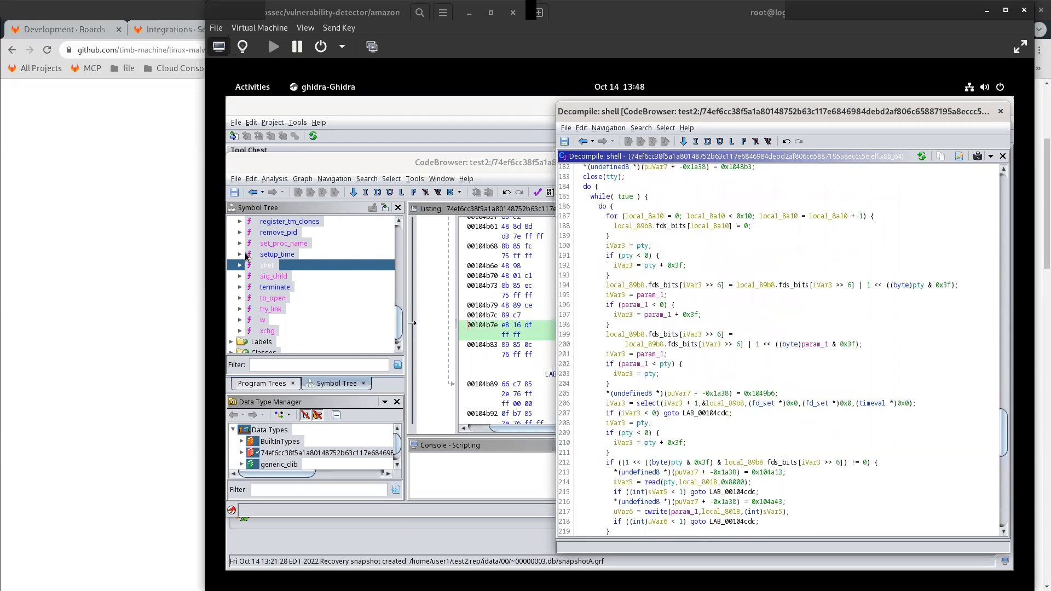
Select the setup_time function in the symbol tree and reopen the decompiler to show its decompiled code.
click(277, 254)
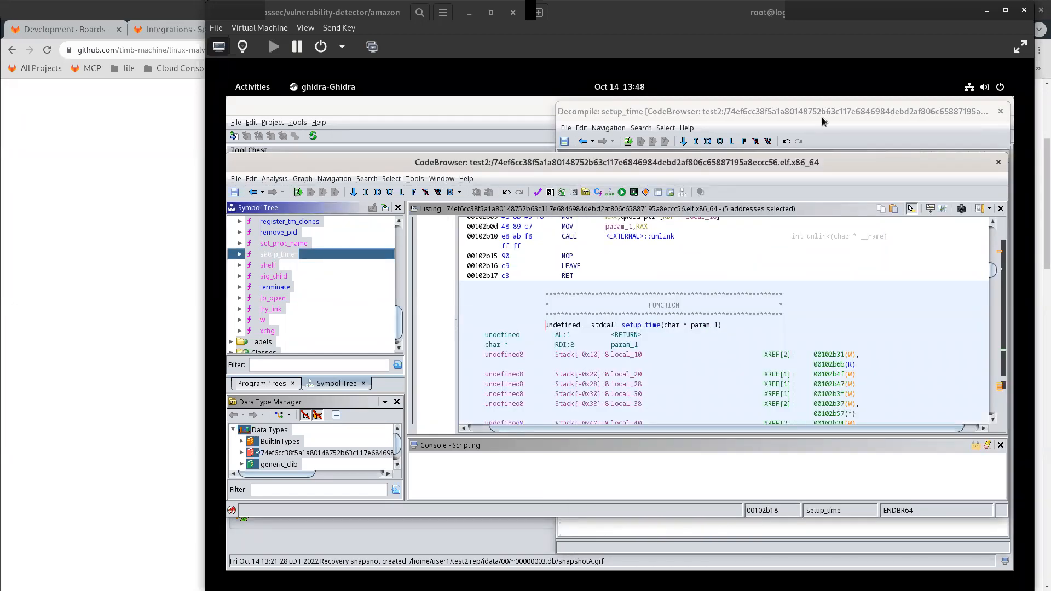
click(1001, 112)
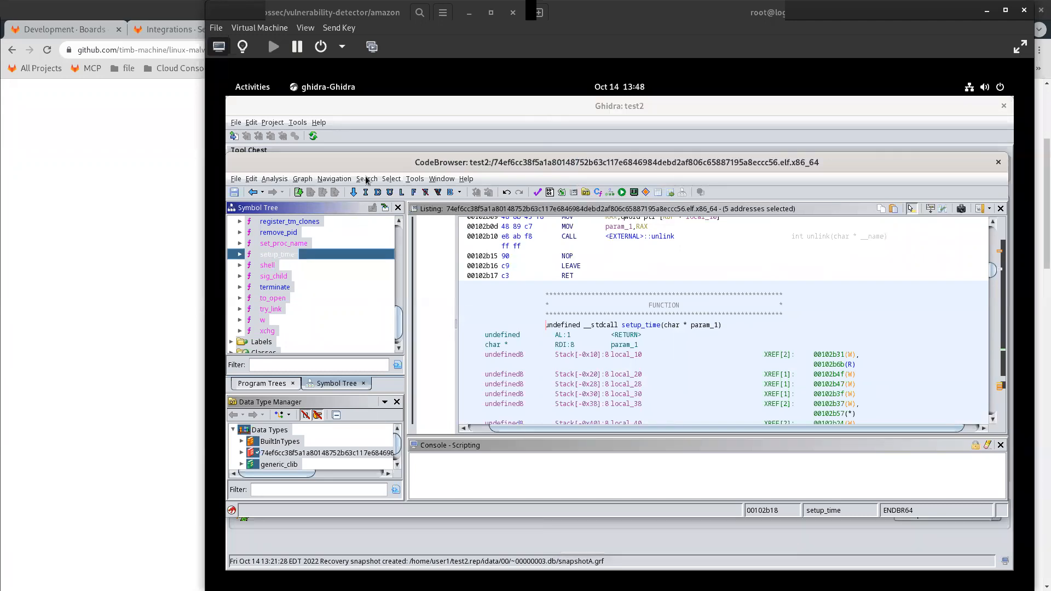
click(436, 179)
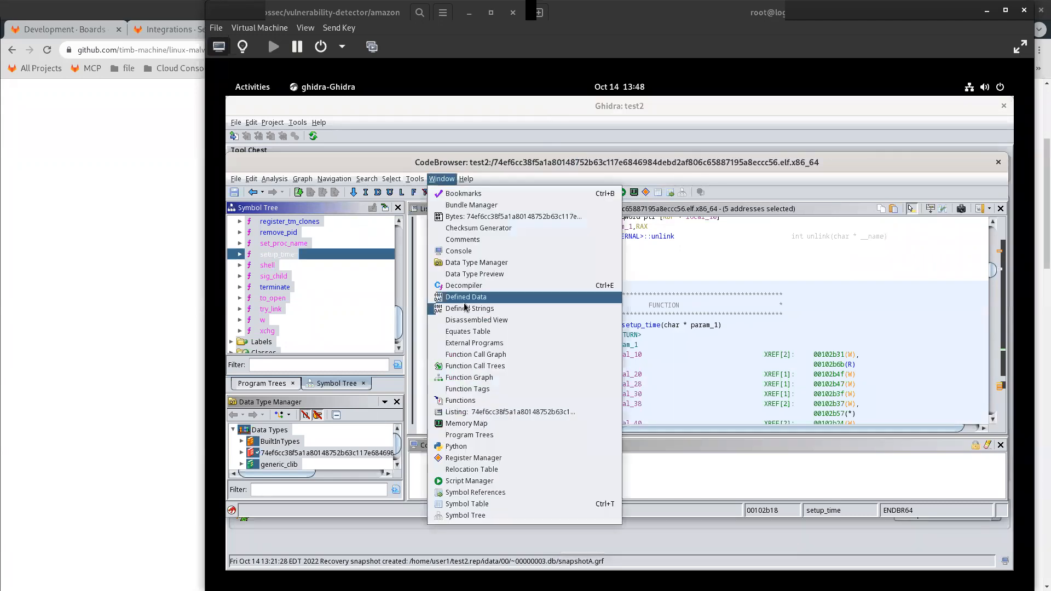
click(469, 287)
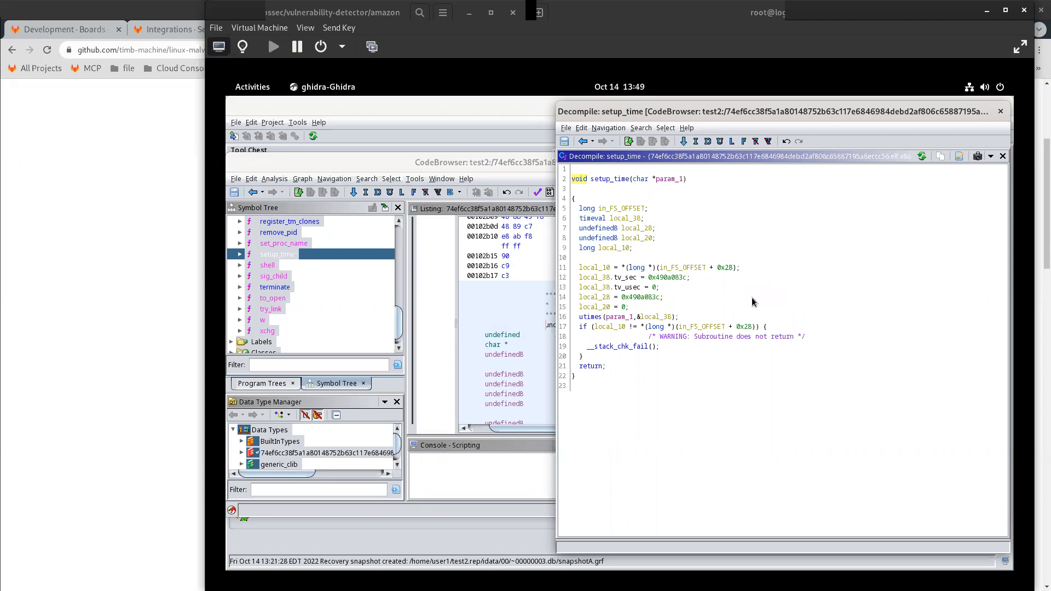
Inspect the tv_sec and tv_usec fields in the decompiled setup_time function, including the data type details of tv_usec, and close the decompiler window.
click(615, 278)
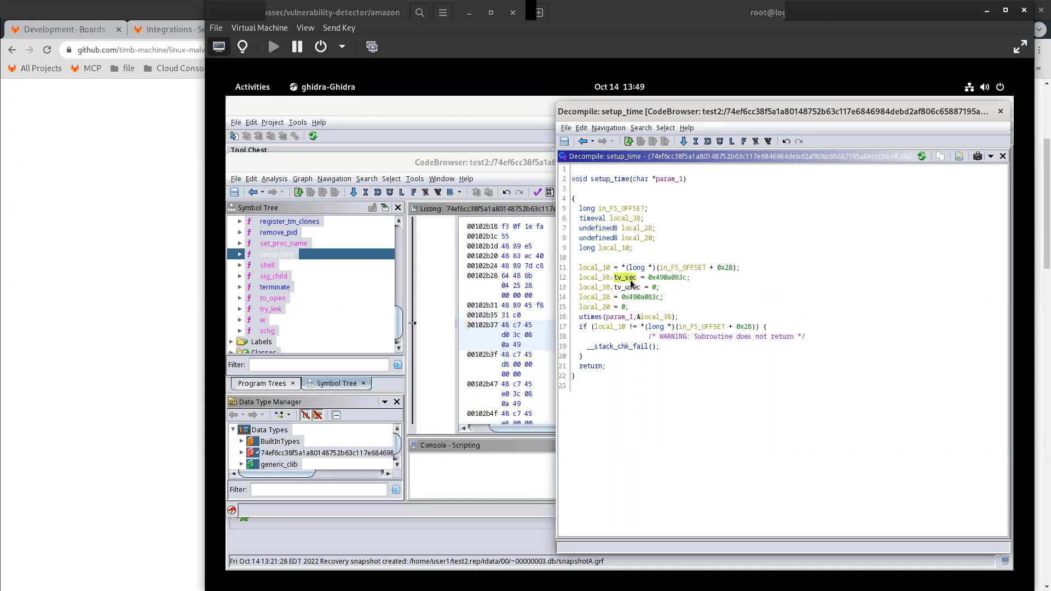
click(624, 288)
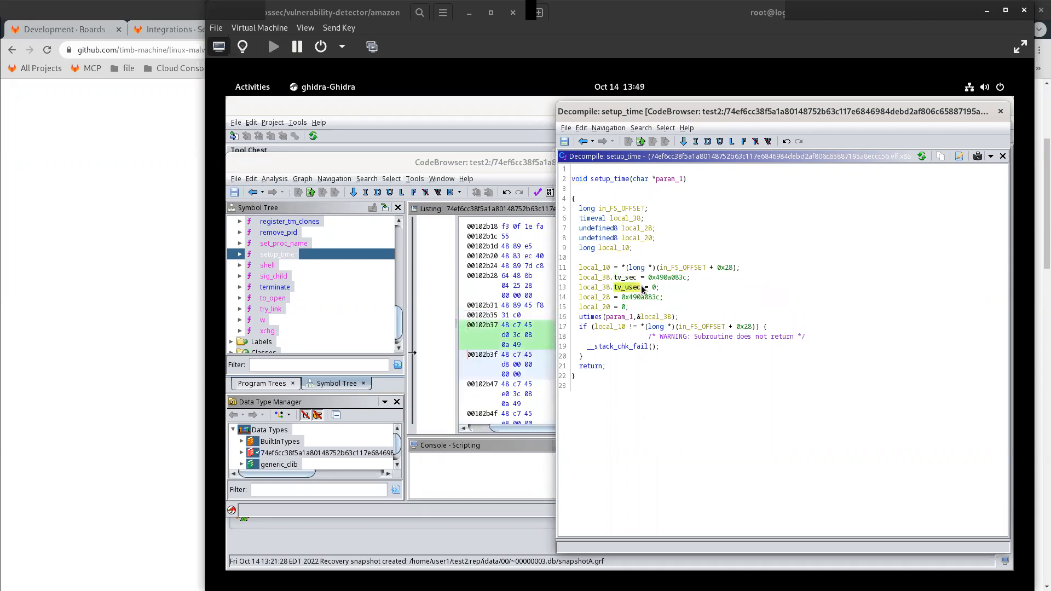
mouse_move(639, 292)
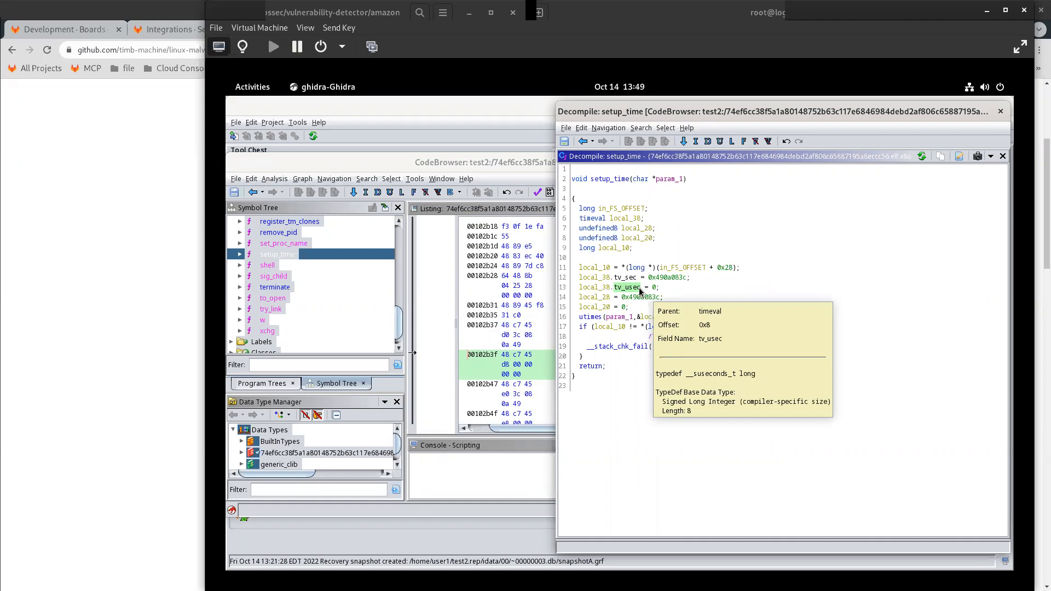
click(999, 111)
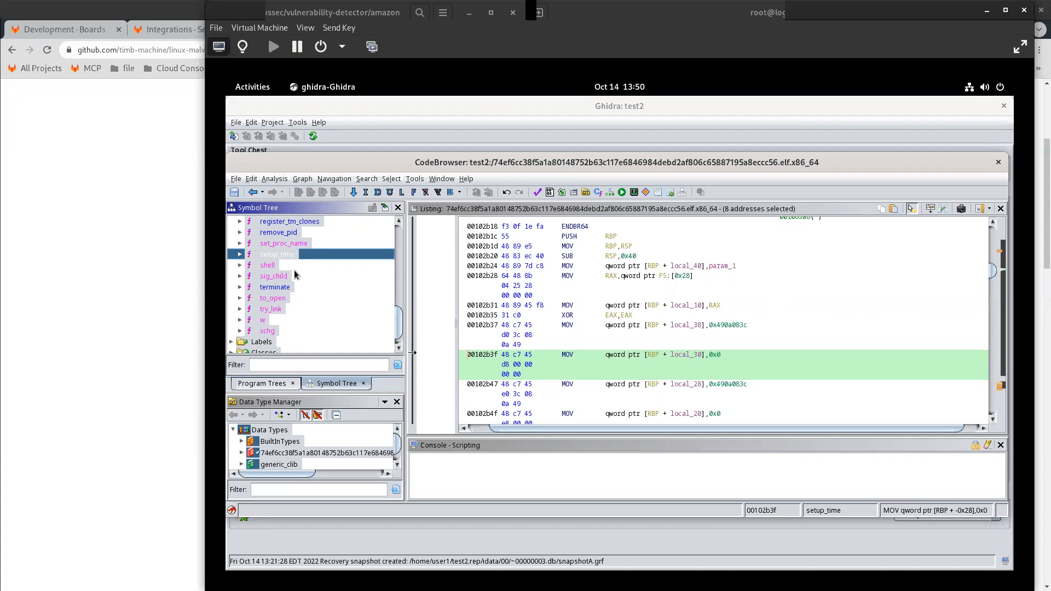
Select the shell function, examine its stack variables in the disassembly listing, and look back over the function names in the symbol tree.
click(267, 266)
scroll(630, 328, down, 6)
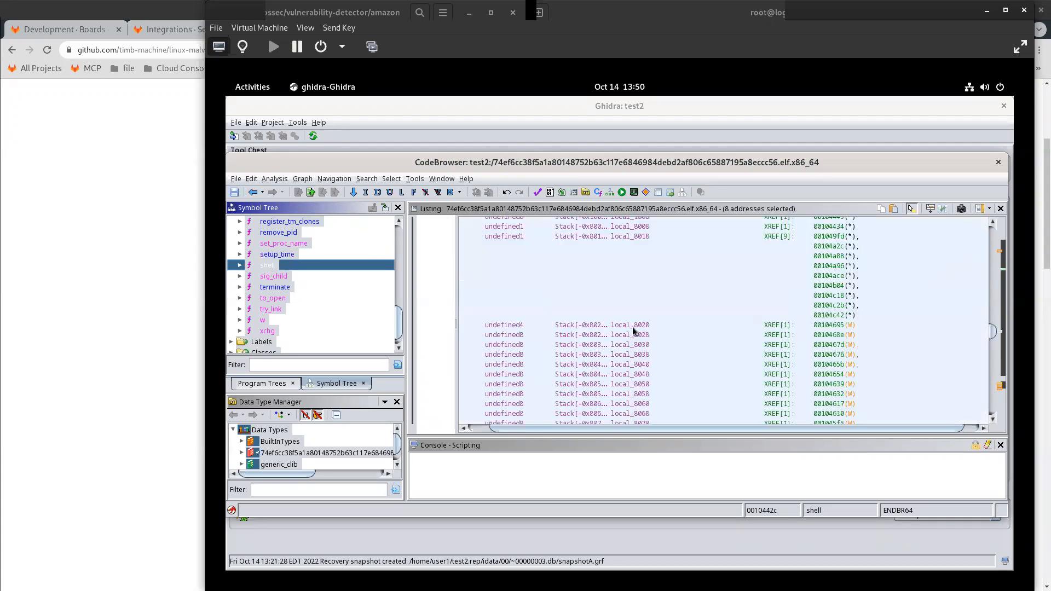
scroll(628, 377, down, 5)
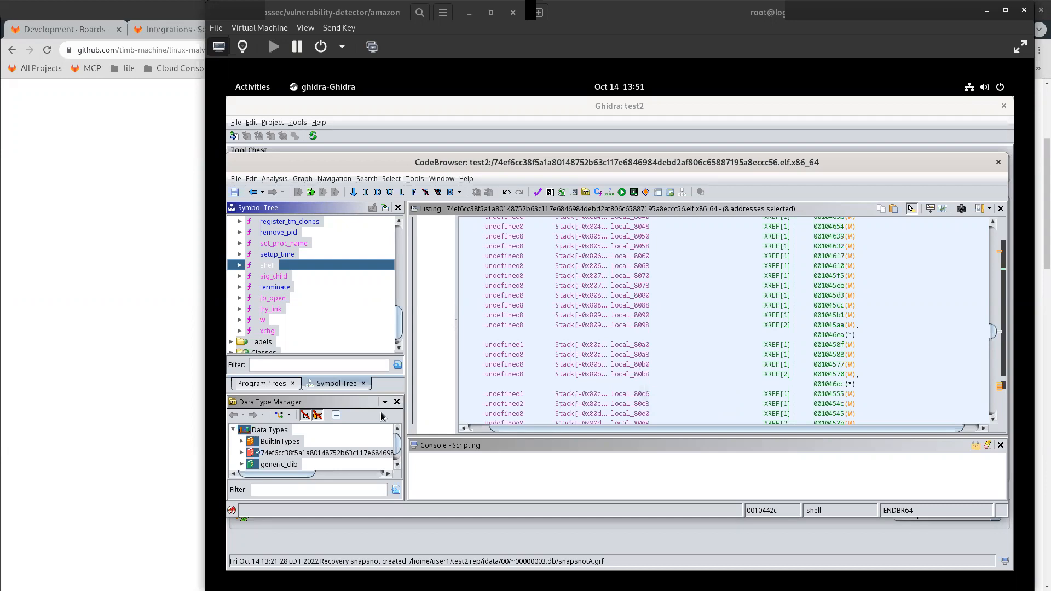
scroll(313, 289, up, 1)
scroll(314, 296, up, 1)
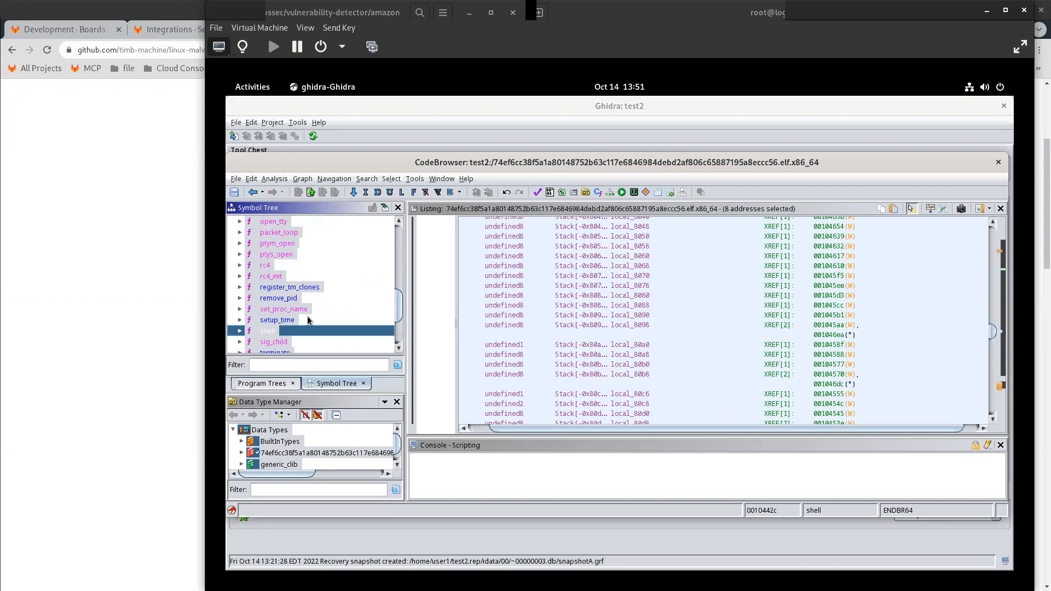
scroll(335, 313, up, 1)
scroll(335, 313, up, 1)
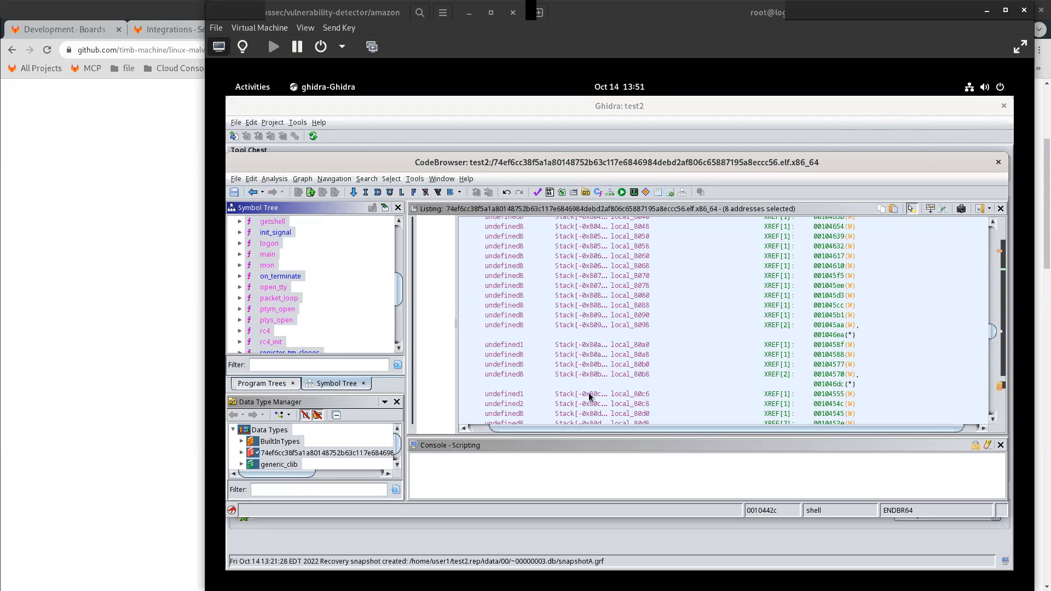
Switch to the terminal session in ~/Malware/bpfdoor and list the directory's files with ll.
click(252, 87)
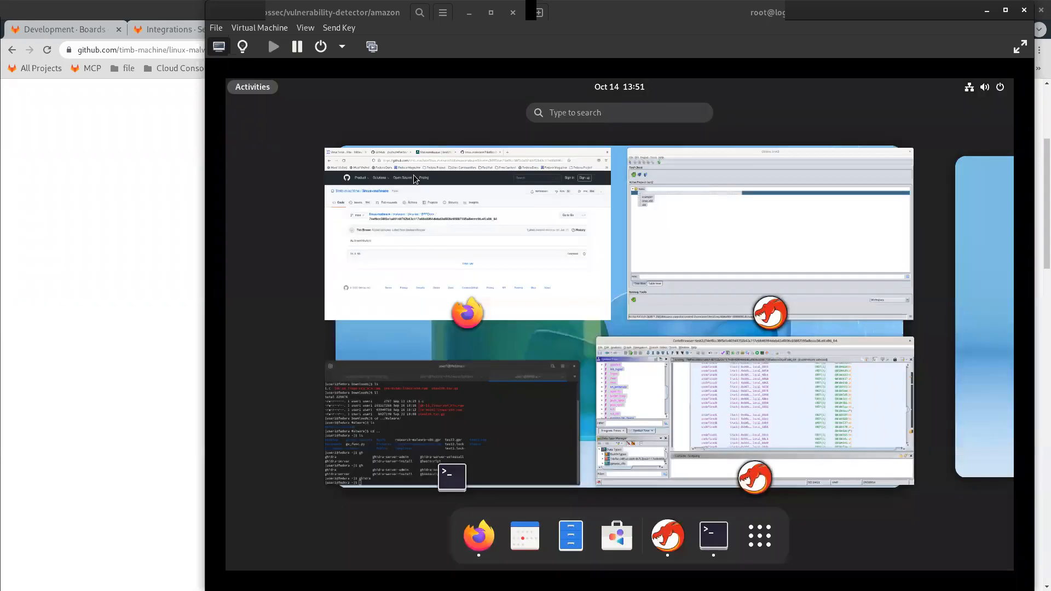
click(468, 417)
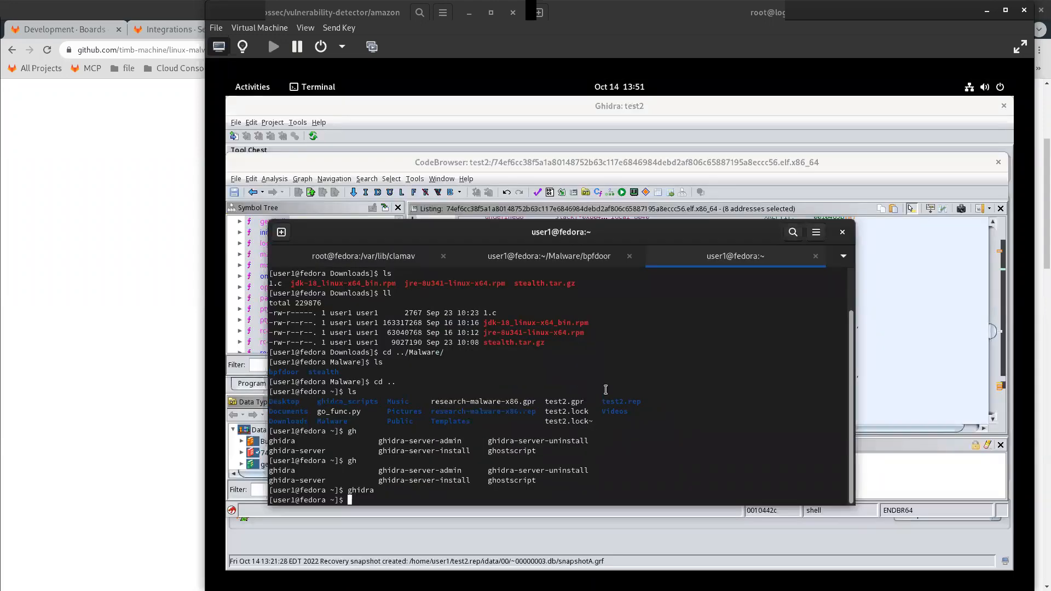
key(ctrl+Page_Up)
text(ll)
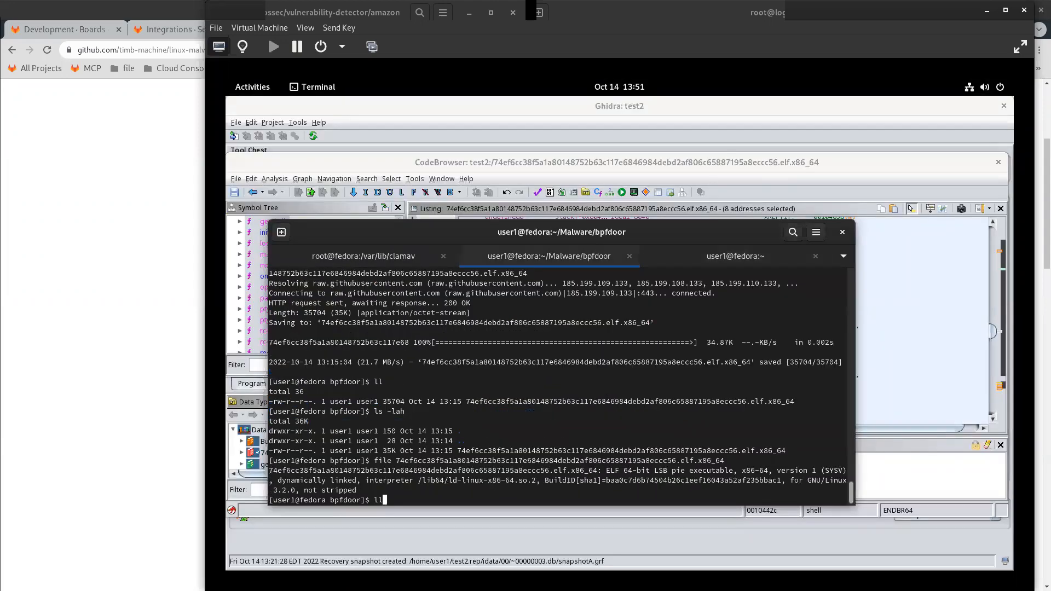
key(Return)
Scan the 74ef6cc…elf.x86_64 sample with clamscan.
text(clam)
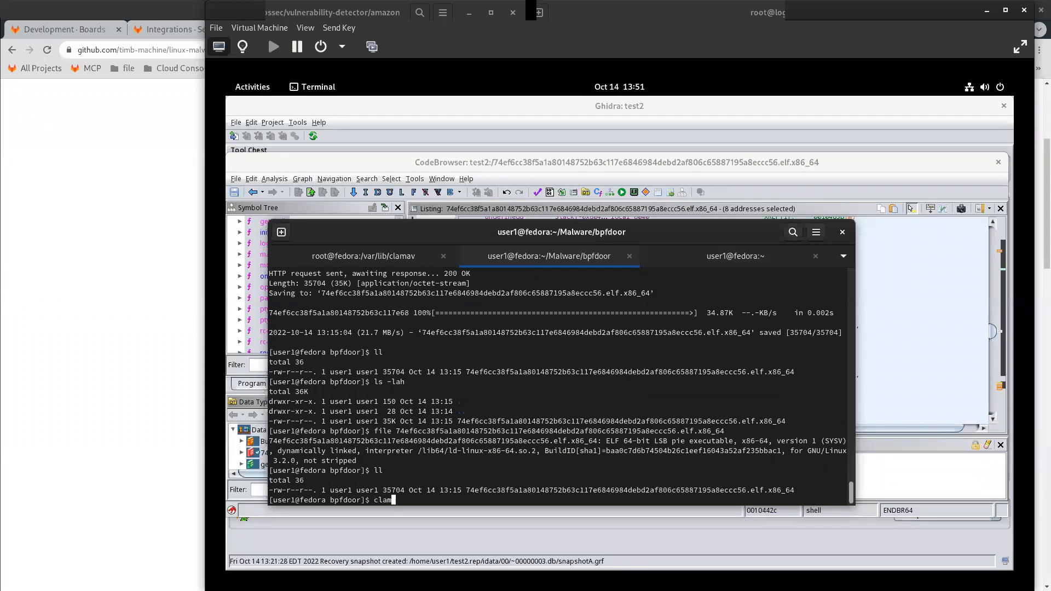
text(scan)
key(Tab)
key(Return)
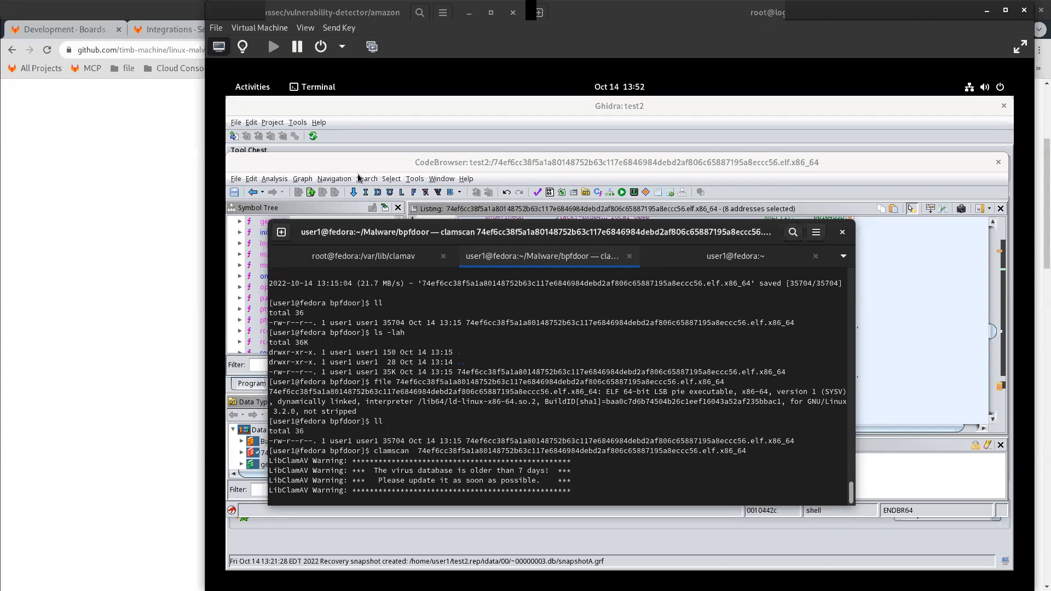
In the root terminal session in /var/lib/clamav, quit vim without saving and update the virus database with freshclam.
click(376, 262)
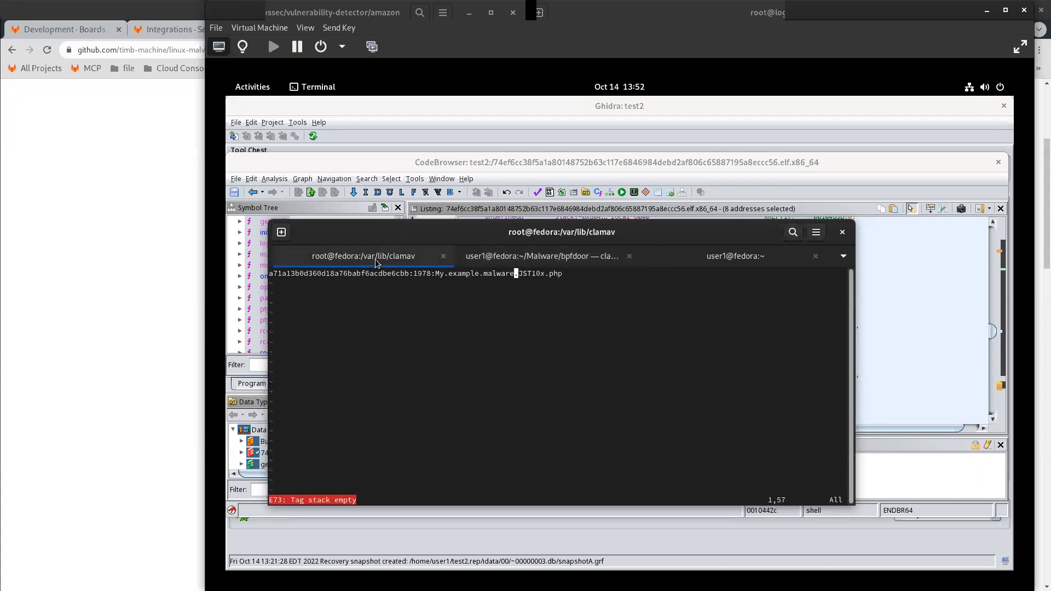
text(:q!)
key(Return)
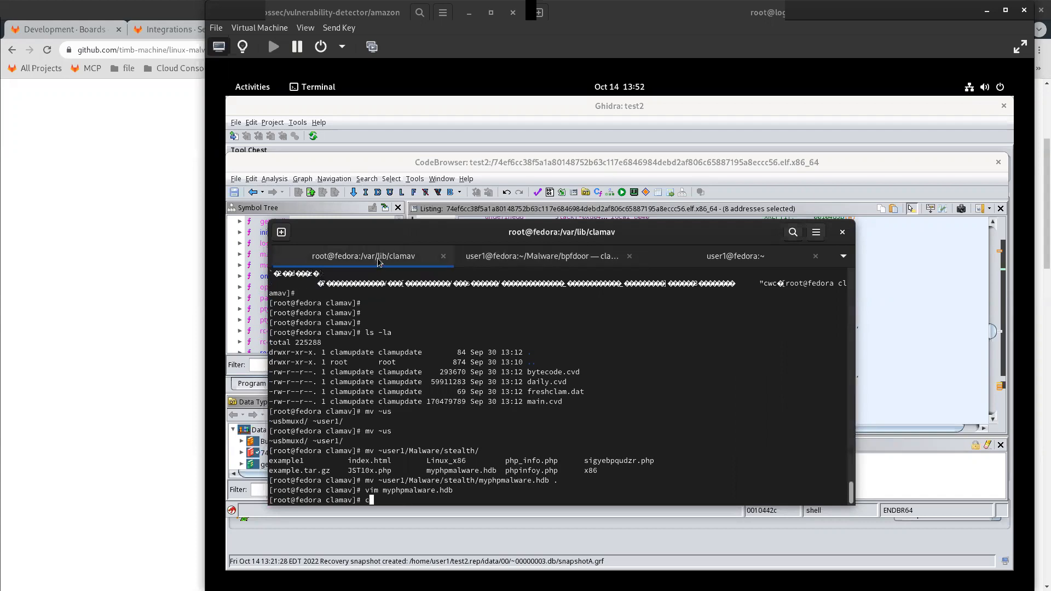
text(frez)
key(BackSpace)
text(shclam)
key(Return)
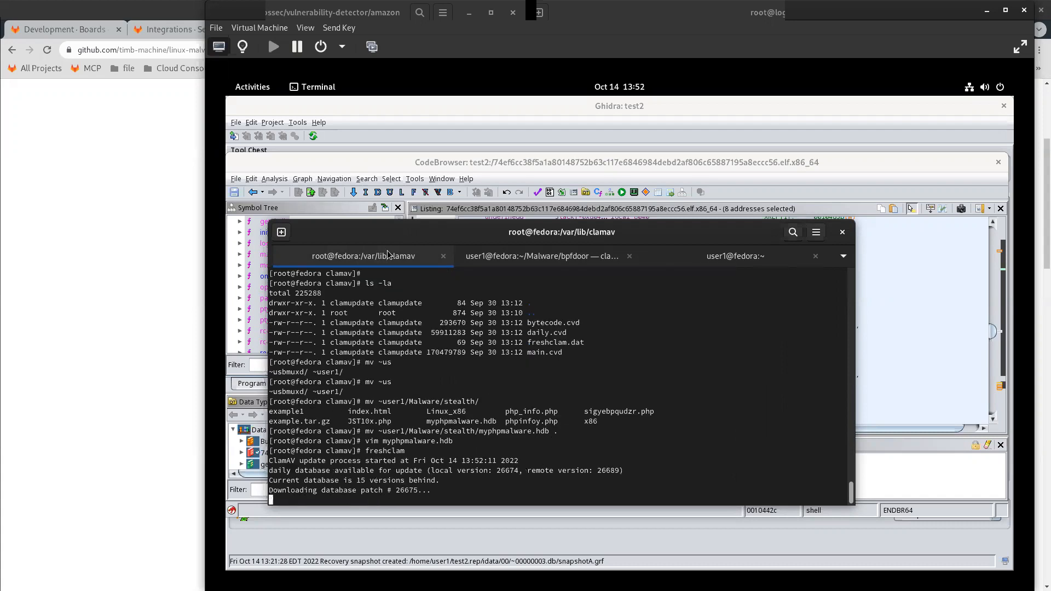
Return to the bpfdoor terminal session and review the clamscan output, highlighting the command and the sample's result line.
click(542, 257)
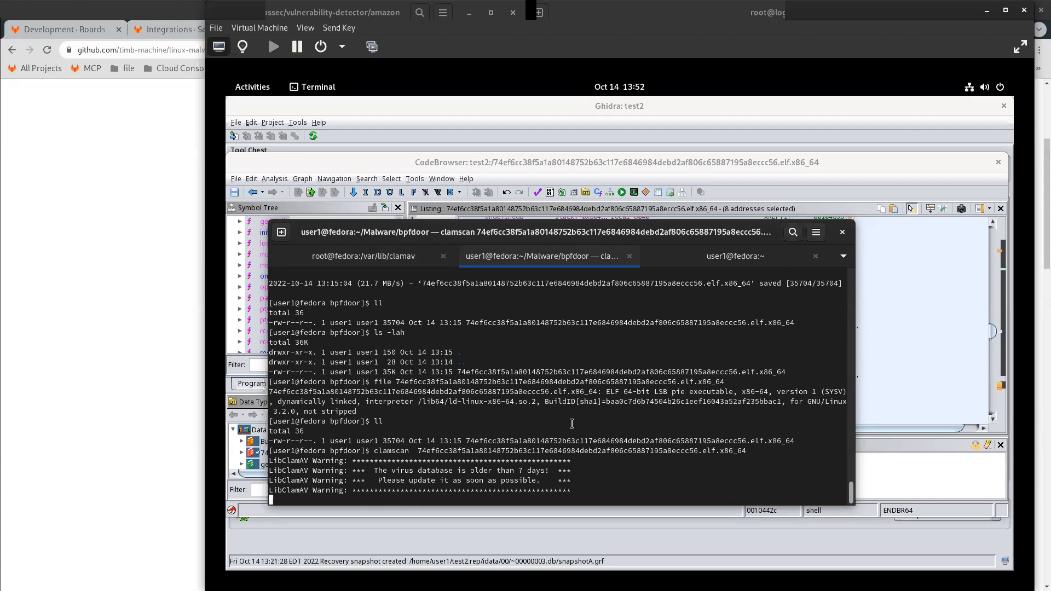
triple_click(395, 441)
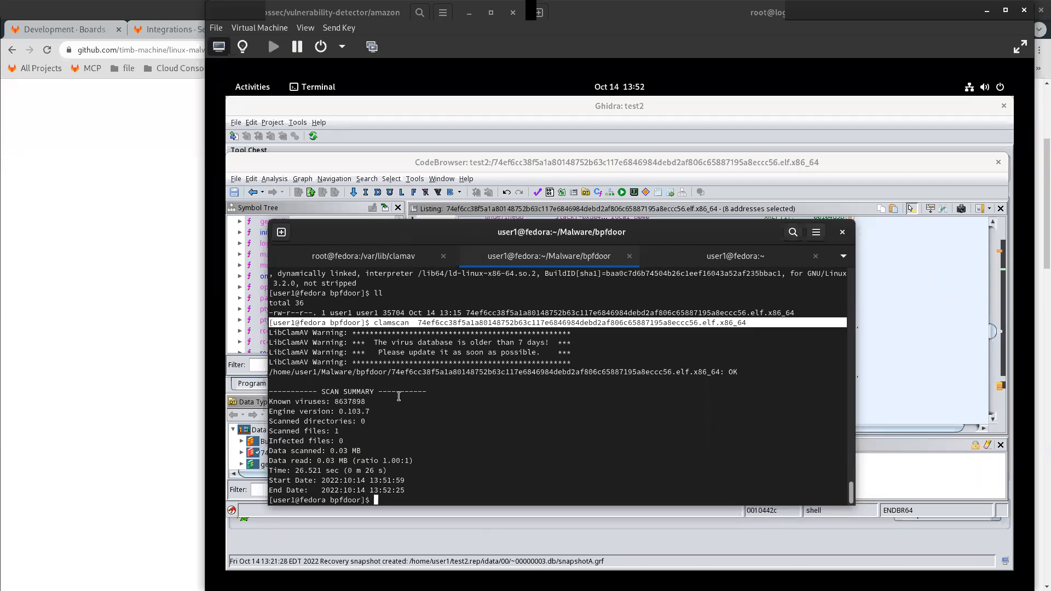
triple_click(441, 383)
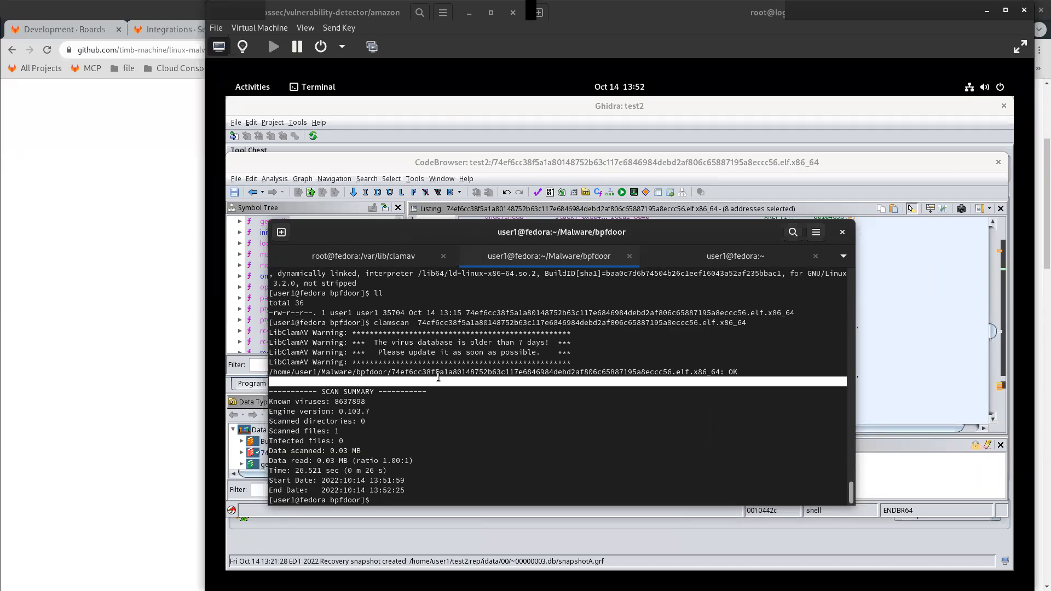
triple_click(442, 374)
Check the freshclam update in the root session and rerun clamscan on the 74ef6cc…elf.x86_64 sample in the bpfdoor session.
click(378, 257)
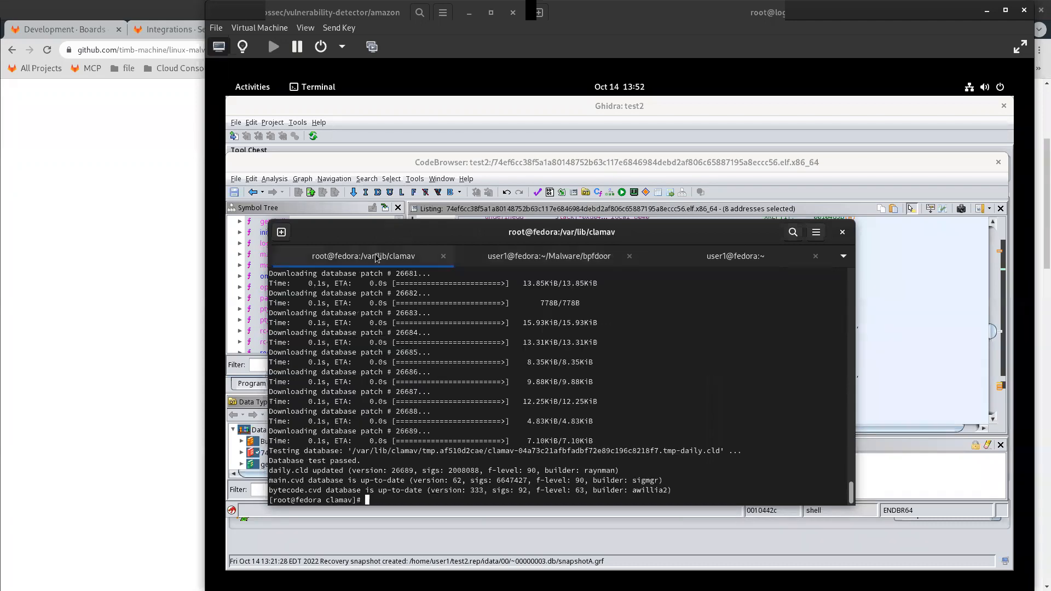
click(550, 257)
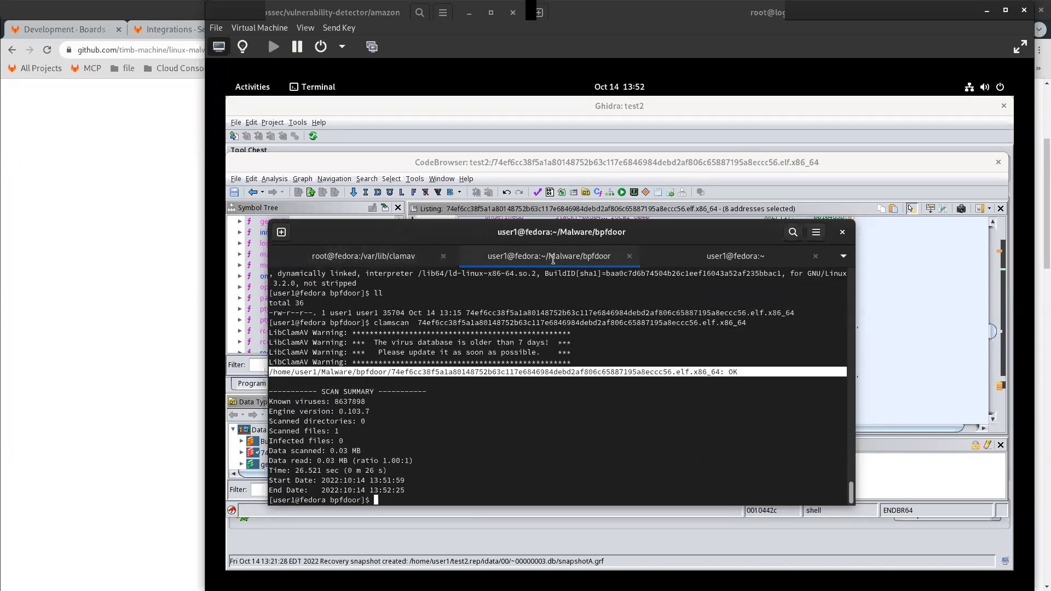
key(Up)
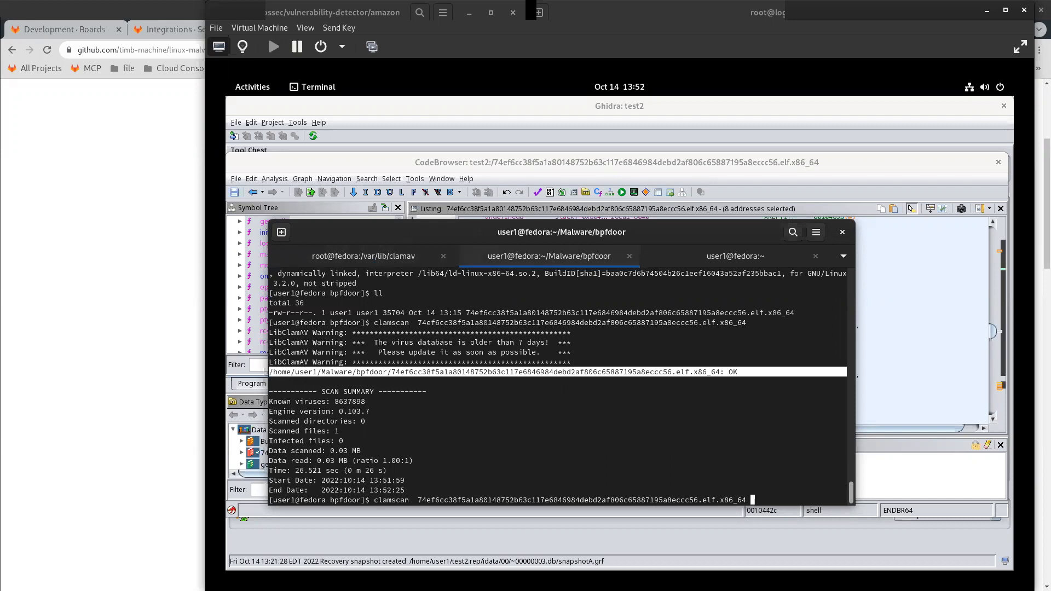
key(Return)
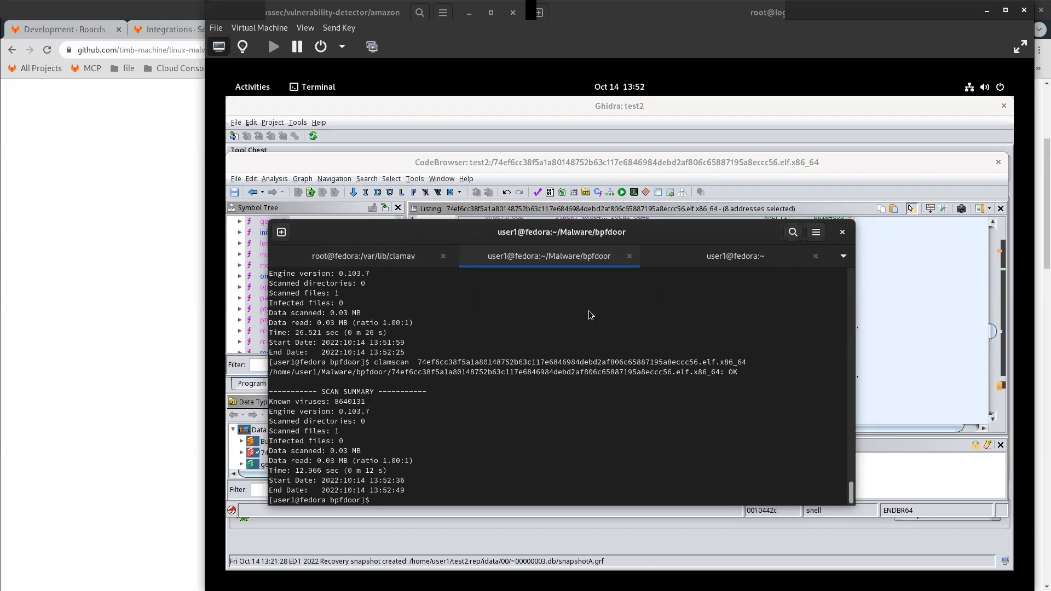
Move the Ghidra project window aside, switch to Firefox, and open the 8b9db0bc….unknown file from the repository's BPFDoor folder.
click(973, 116)
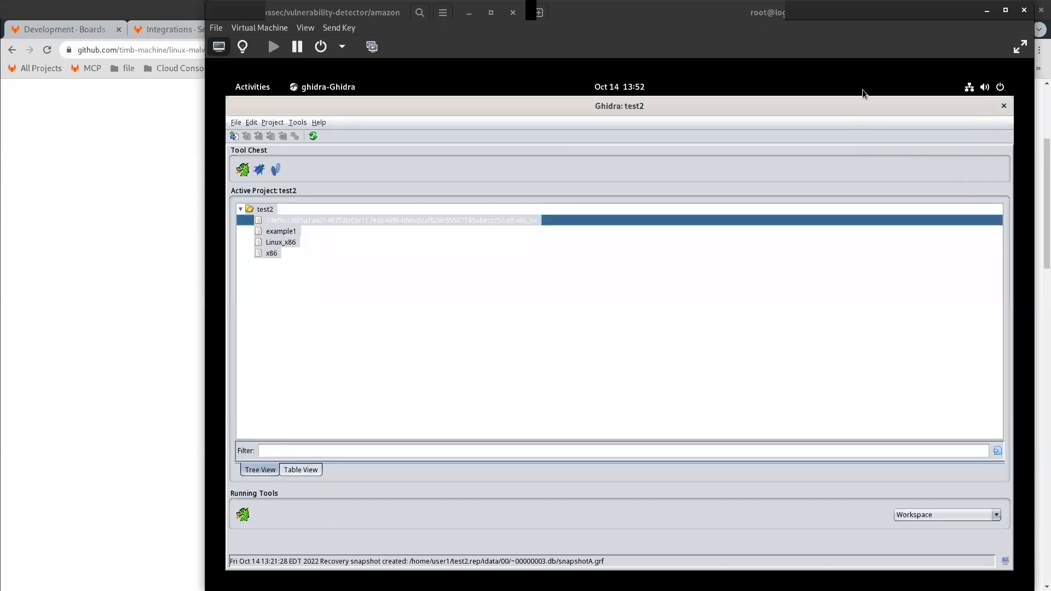
drag(862, 105, 851, 253)
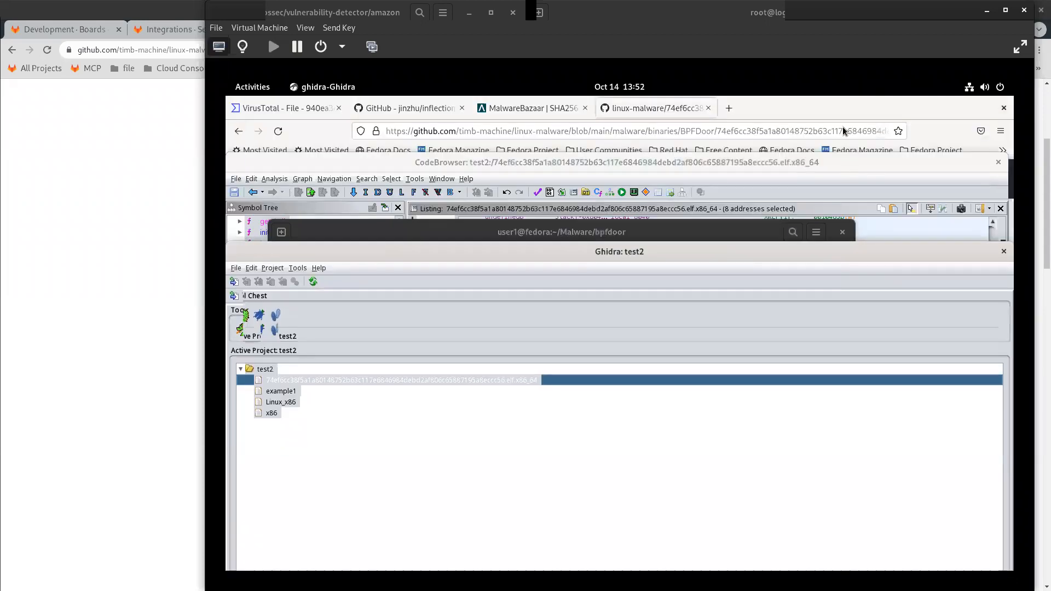
click(843, 114)
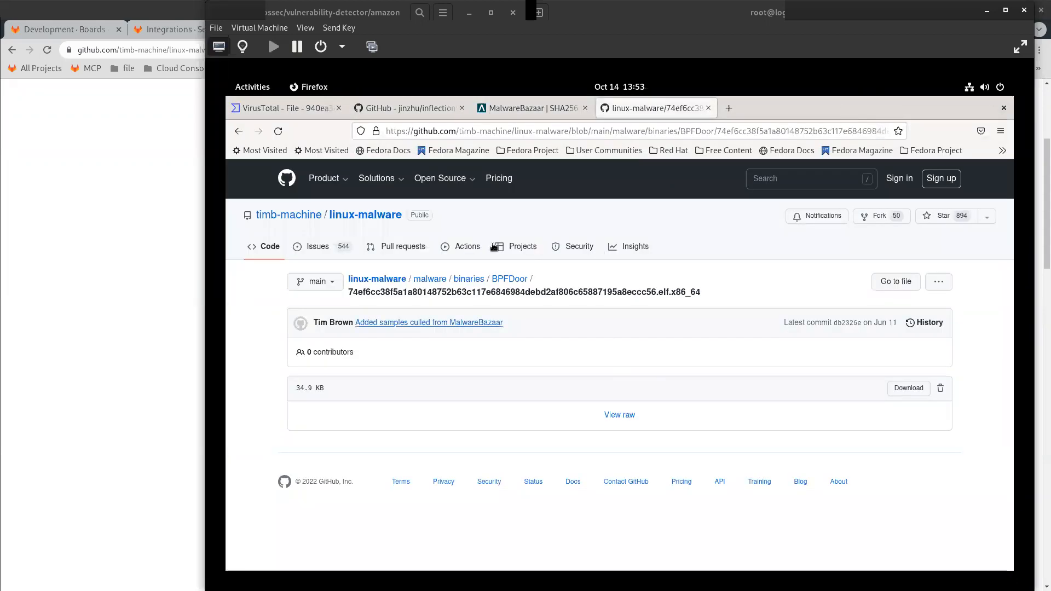
click(514, 281)
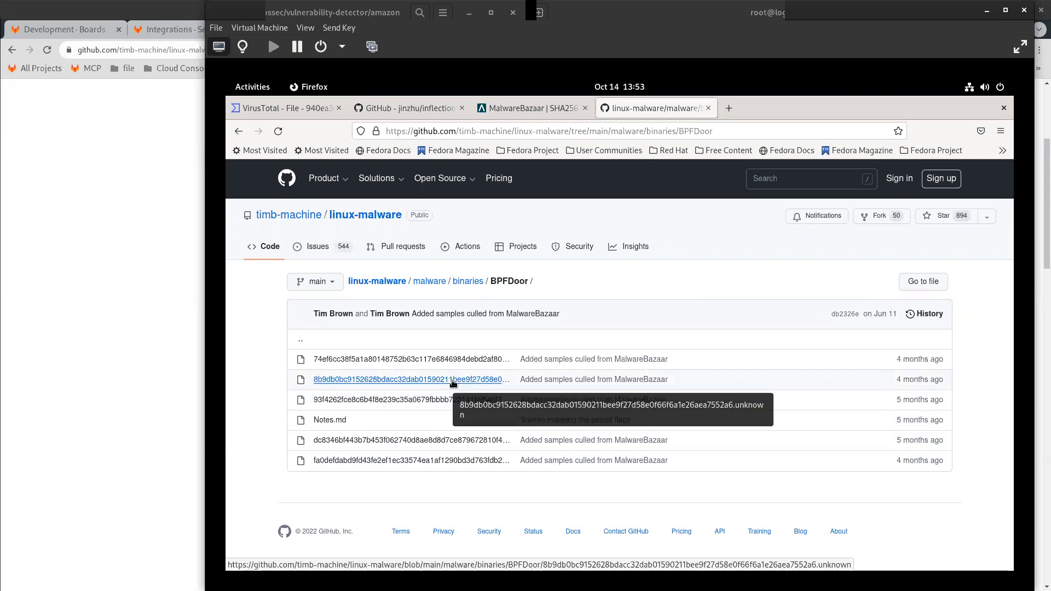
click(453, 380)
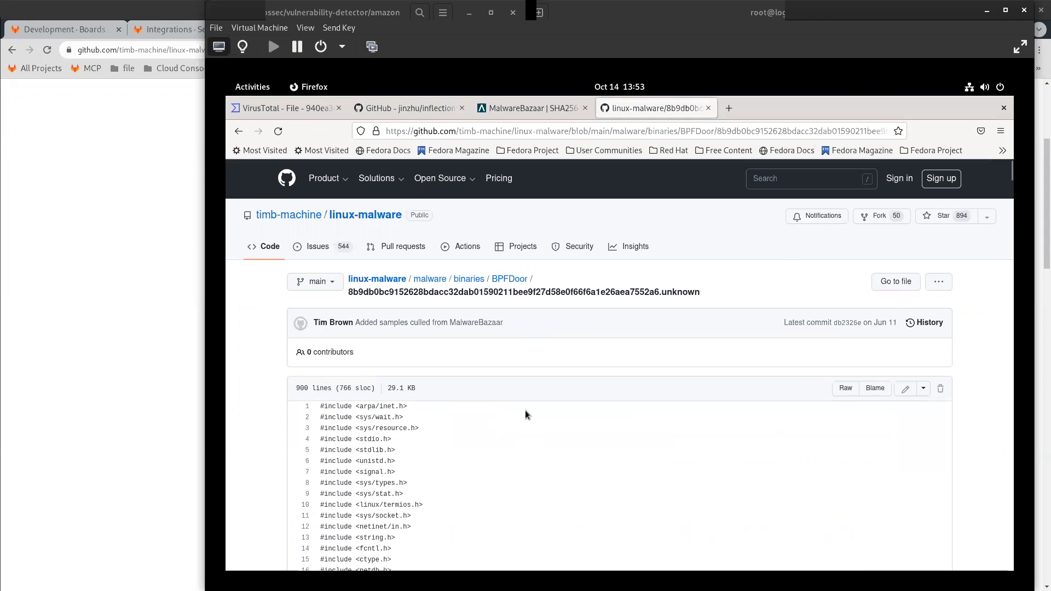
Read through the BPFDoor source code from its includes past cwrite, cread and ptys_open, and highlight the start of the mon function.
scroll(547, 366, down, 10)
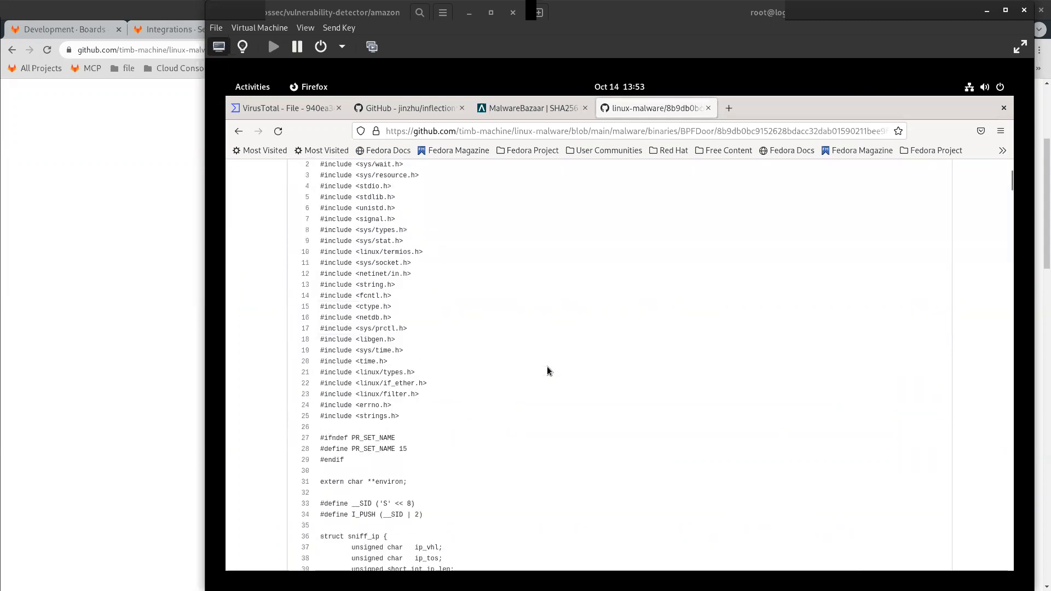
scroll(540, 357, up, 7)
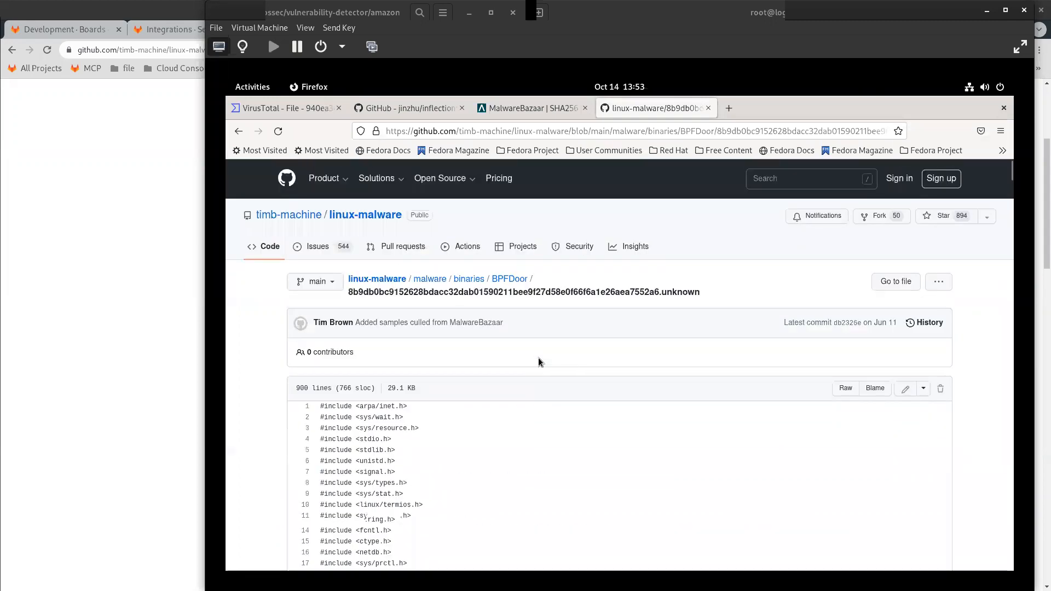
scroll(538, 358, down, 9)
scroll(539, 362, down, 10)
scroll(539, 362, down, 18)
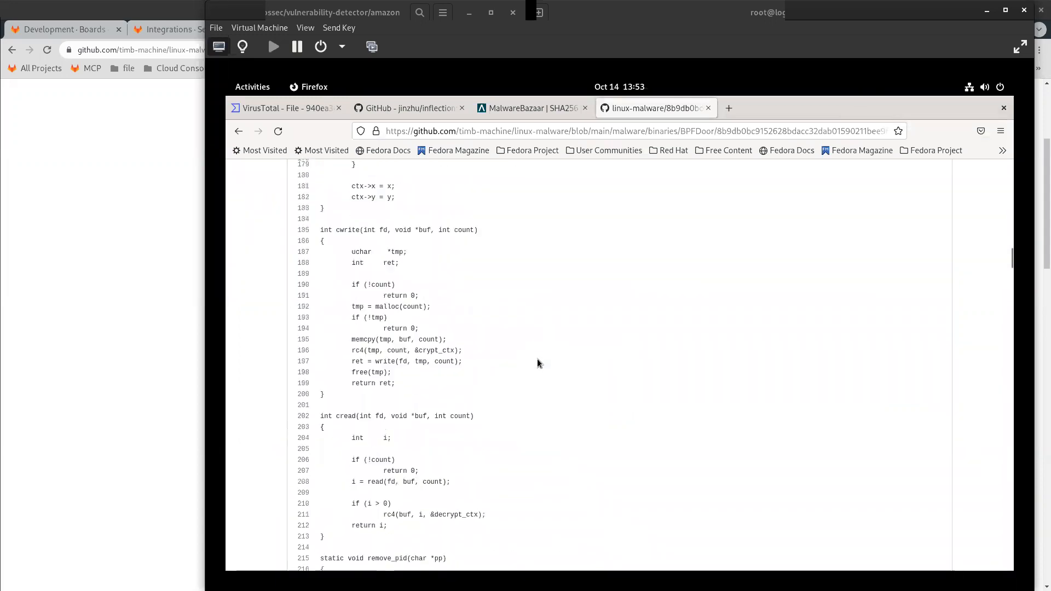
scroll(537, 359, down, 9)
scroll(507, 344, down, 18)
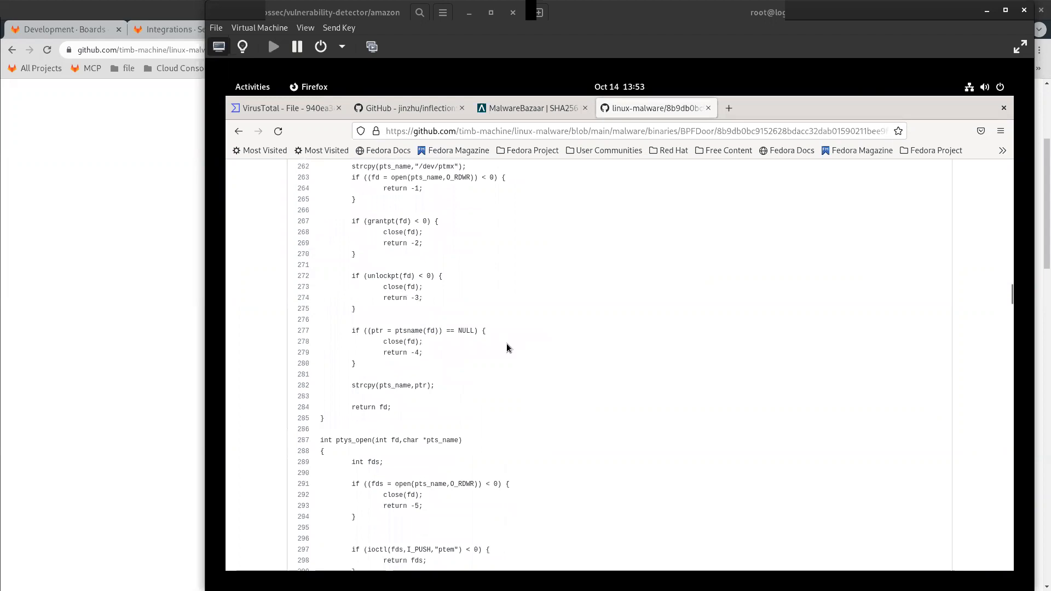
scroll(508, 344, down, 3)
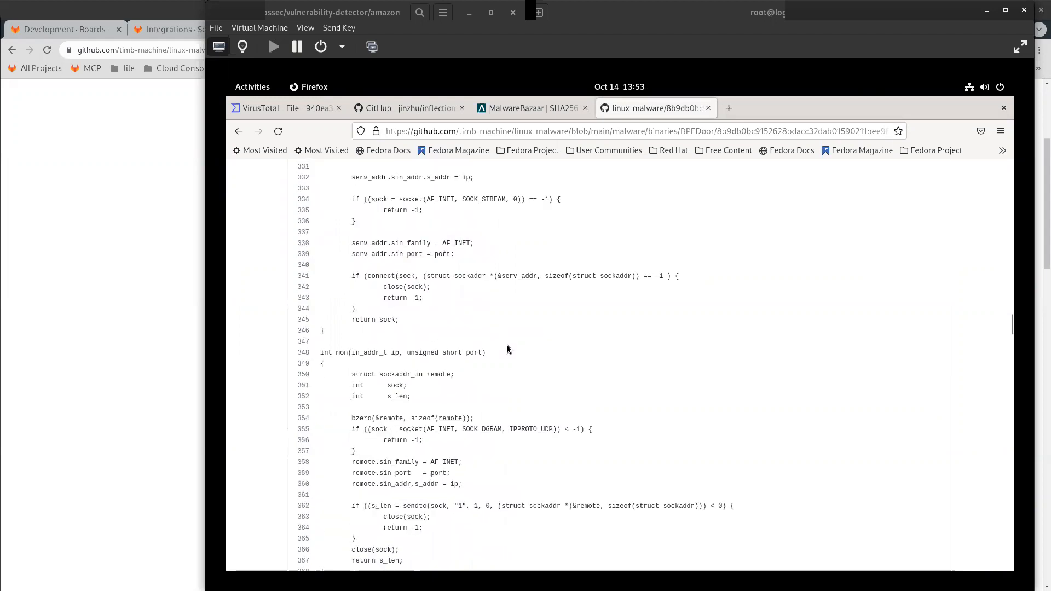
drag(324, 353, 504, 428)
Go back to the BPFDoor folder, open the 93f4262f….elf.x86_64 sample, and copy its download link.
click(238, 131)
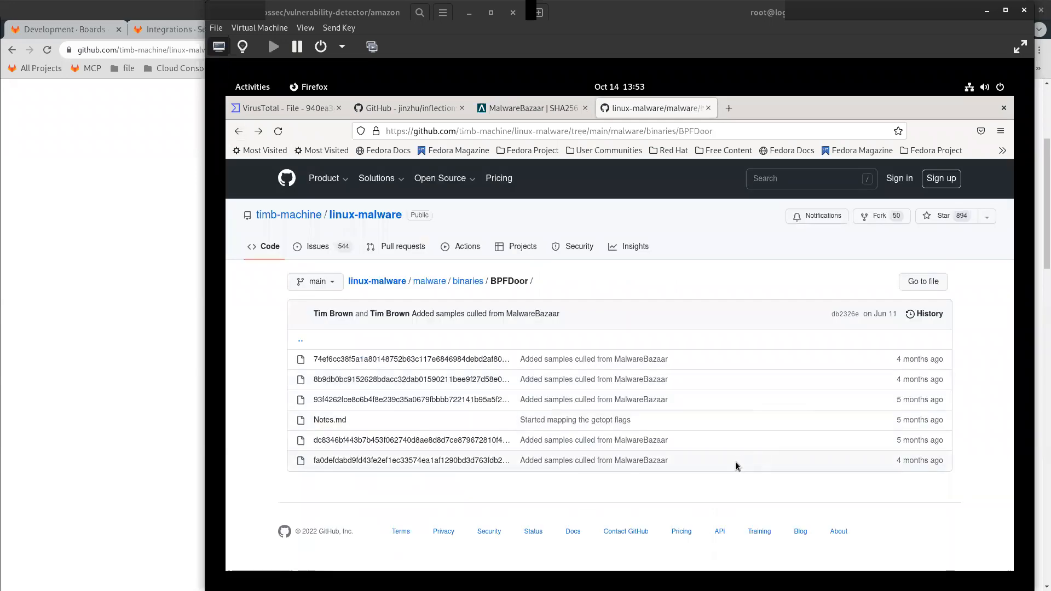
click(467, 401)
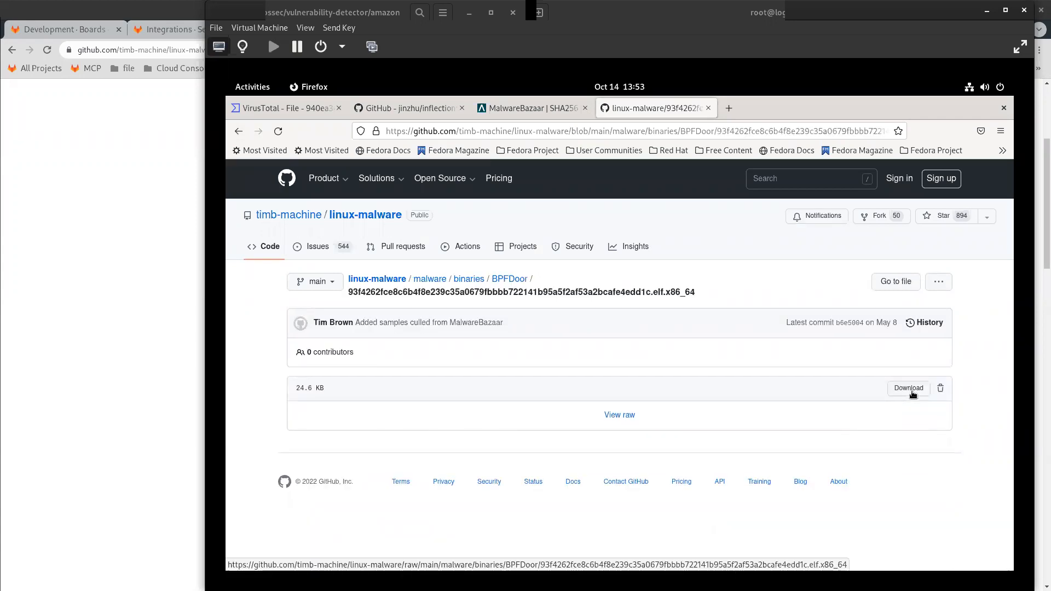
right_click(910, 395)
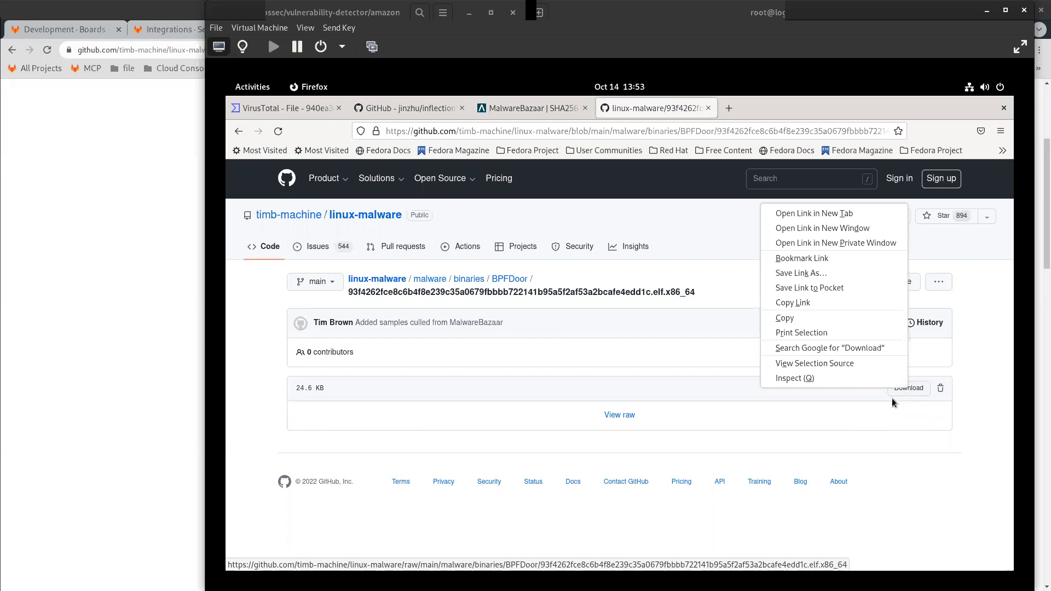
click(806, 304)
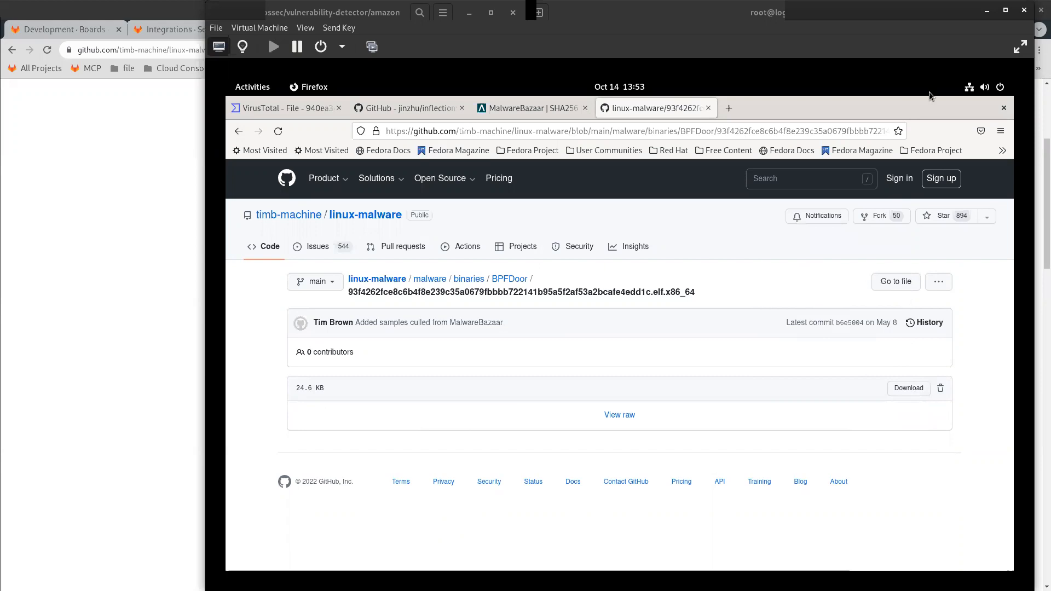
Move the Firefox window aside in the virtual machine and switch to the terminal's bpfdoor session.
drag(928, 115, 889, 159)
key(super)
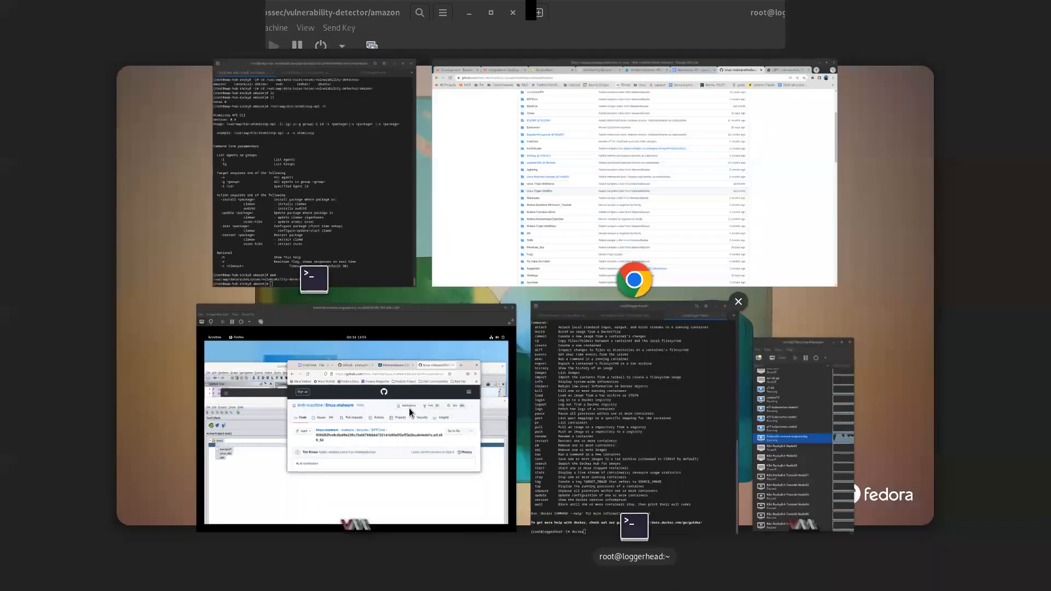
click(372, 326)
click(252, 86)
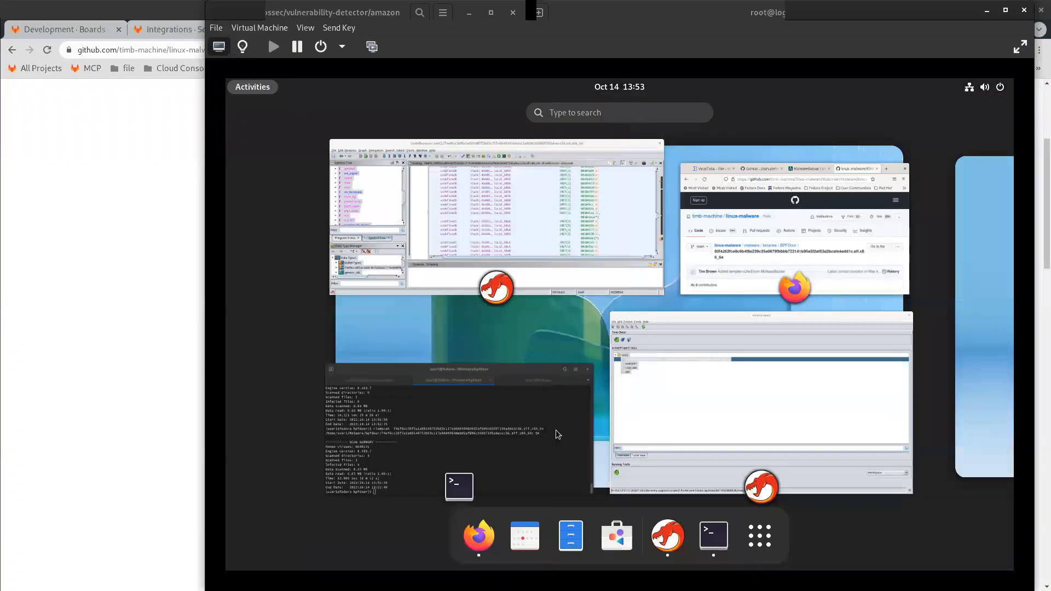
click(508, 464)
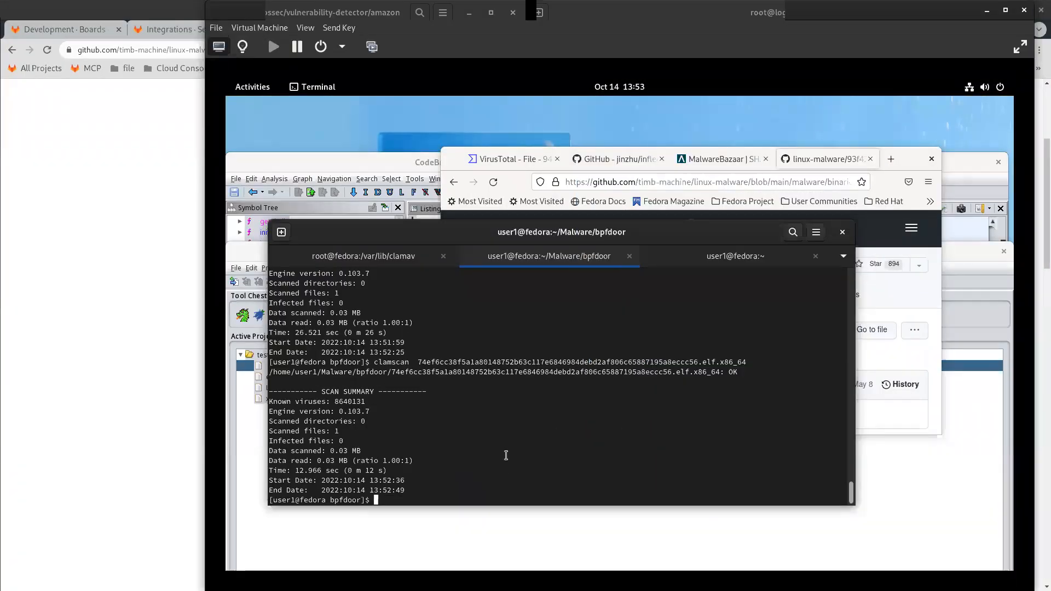
Download the 93f4262f….elf.x86_64 sample into the bpfdoor folder with wget, listing the folder's files before and after.
text(ls)
key(Return)
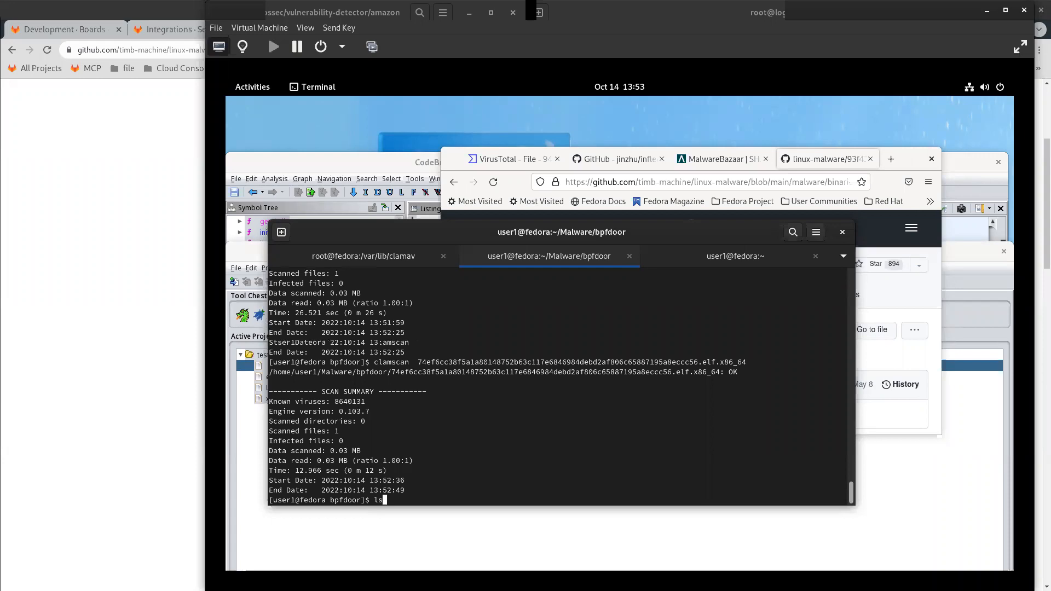
text(wget)
key(ctrl+shift+v)
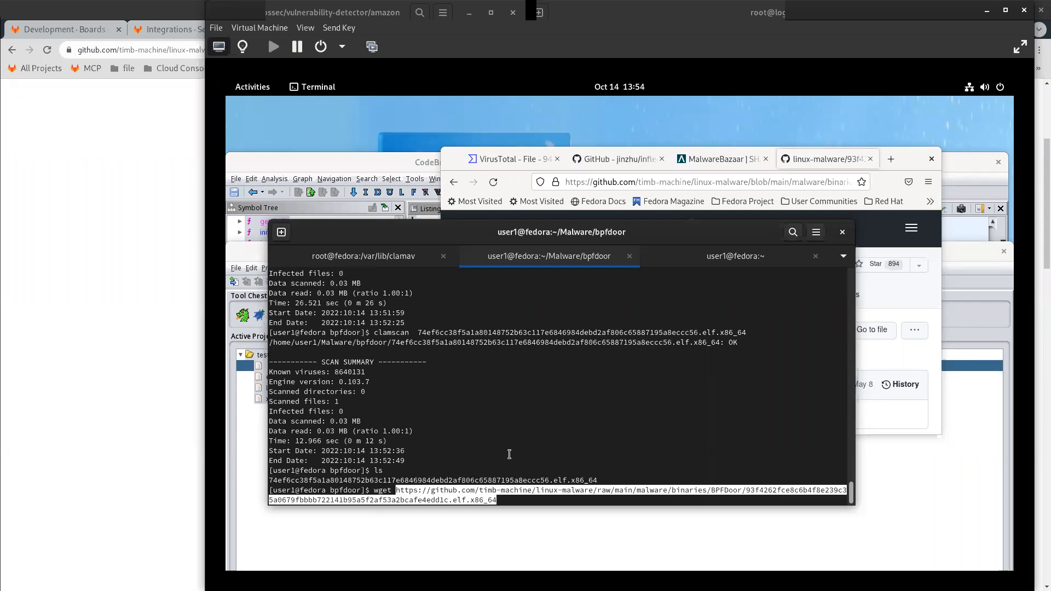
key(Return)
text(ll)
key(Return)
Scan the downloaded 93f4262f….elf.x86_64 sample with clamscan.
text(clams)
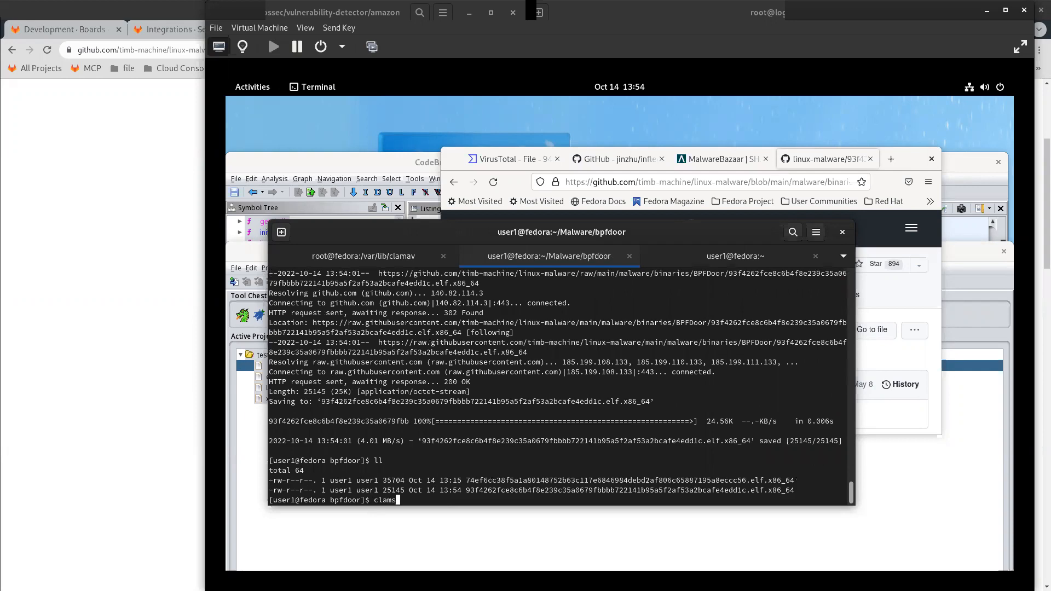
text(can 9)
key(Tab)
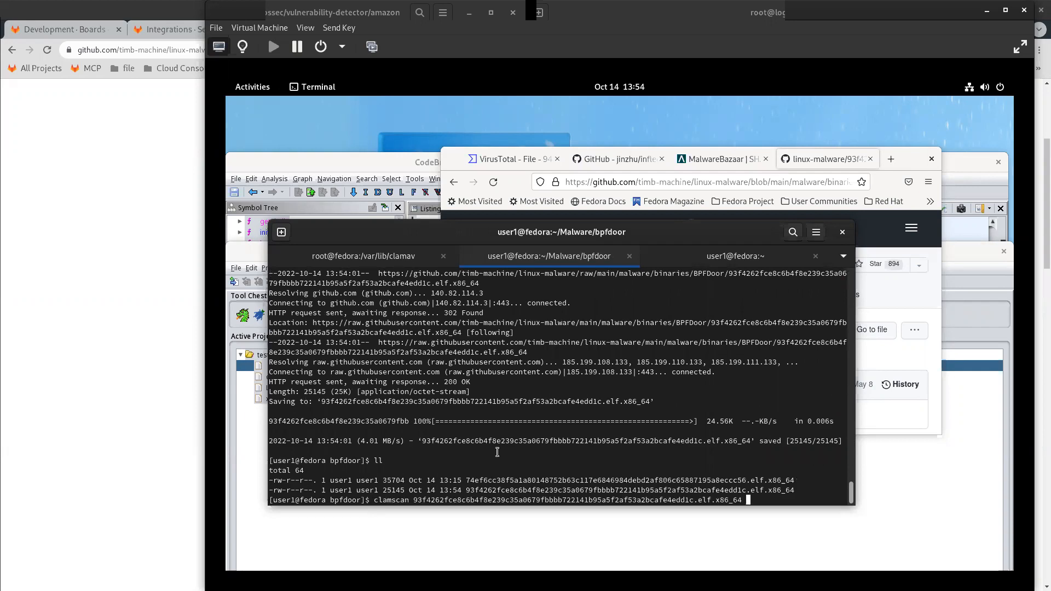
key(Return)
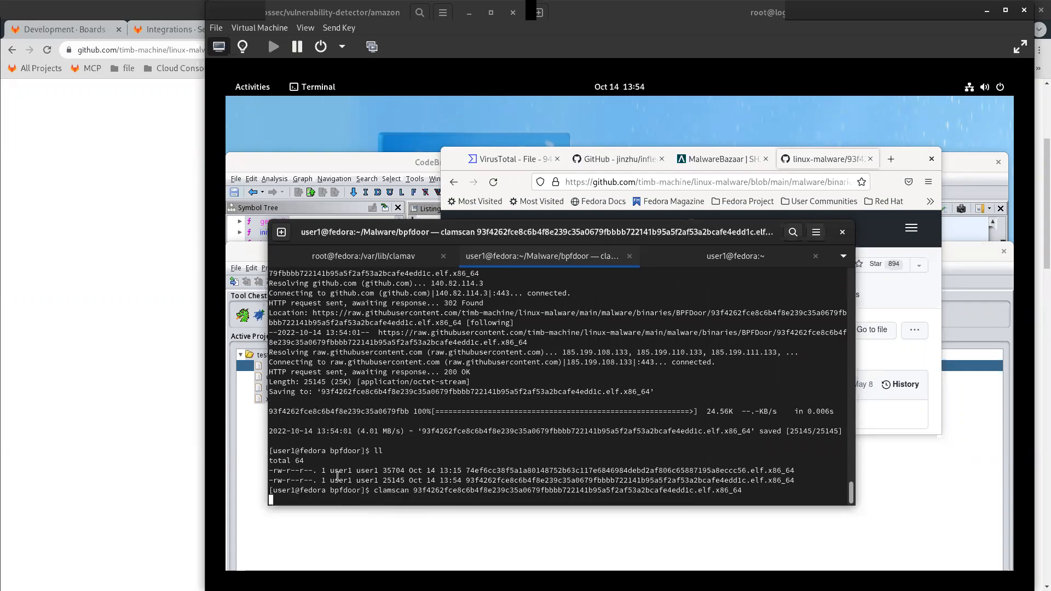
Highlight the 93f4262f… sample's name in the file listing, and close the spare home-directory terminal session.
double_click(392, 481)
triple_click(512, 482)
double_click(512, 481)
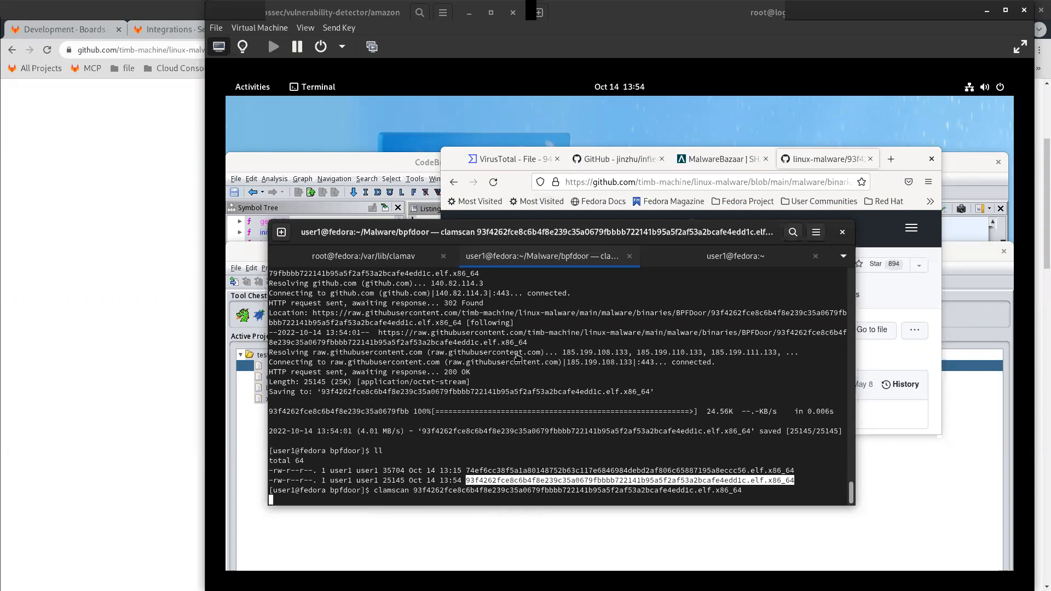
click(660, 434)
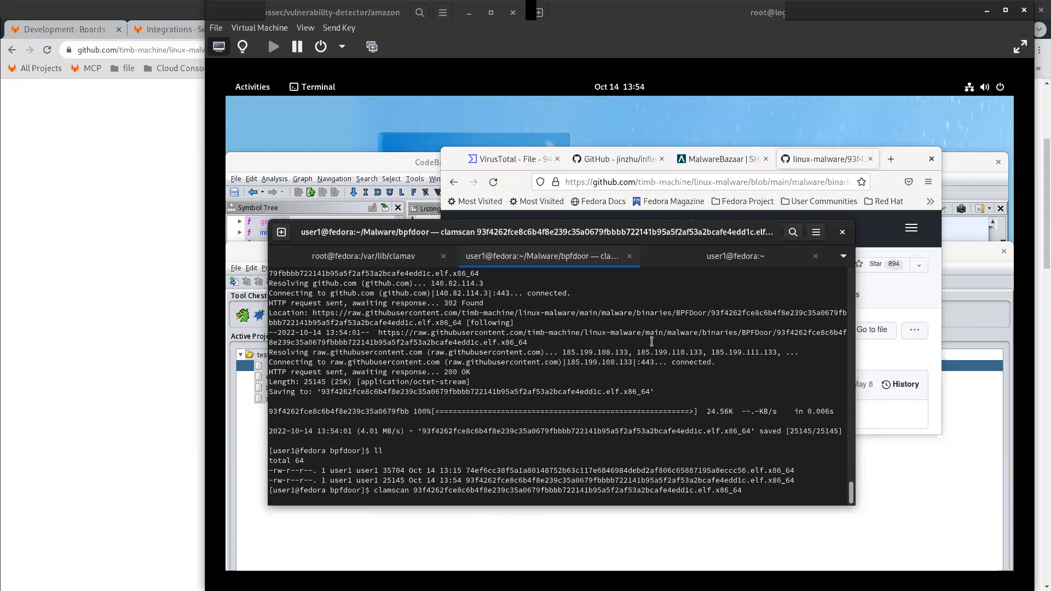
click(815, 255)
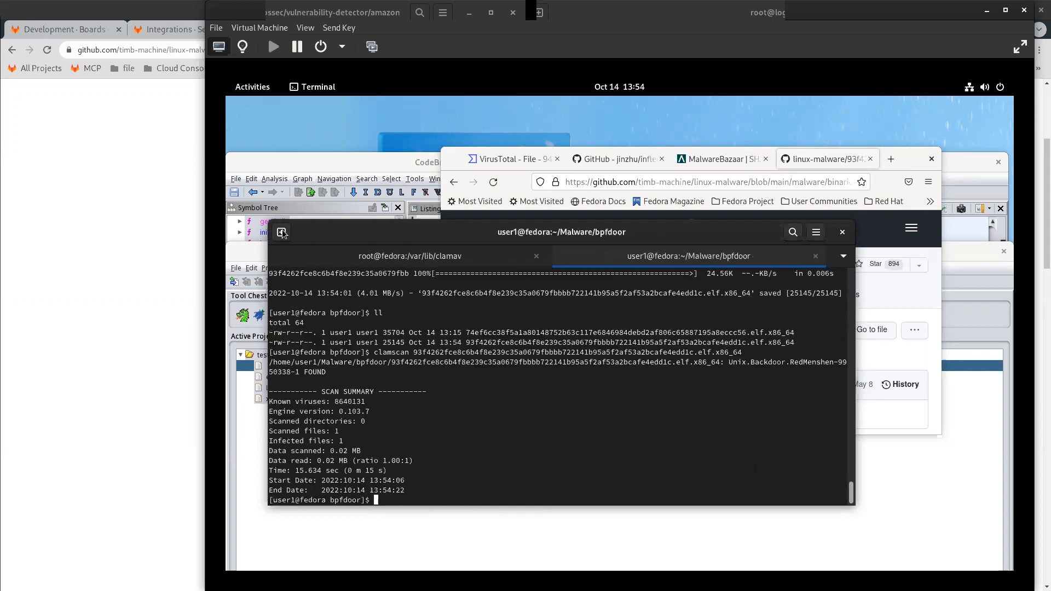
Highlight the clamscan result line for the 93f4262f… sample and list the bpfdoor folder's files in detail again.
double_click(601, 368)
triple_click(601, 367)
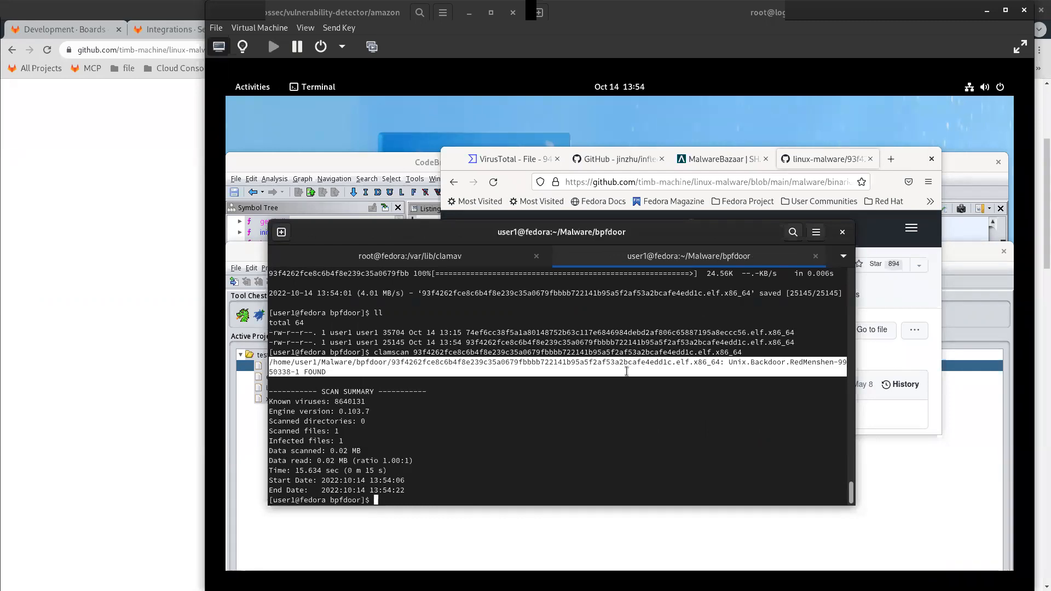
text(ll)
key(Return)
text(strings)
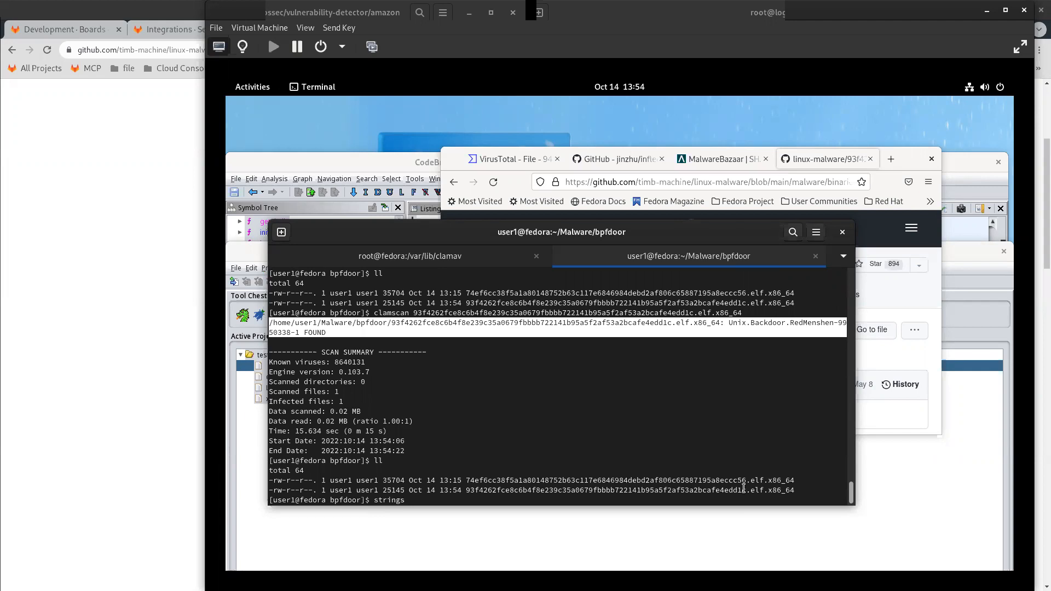
key(BackSpace)
key(BackSpace)
key(BackSpace)
key(BackSpace)
key(BackSpace)
key(BackSpace)
key(BackSpace)
Identify the type of the 93f4262f….elf.x86_64 sample with the file command and highlight its output.
text(file)
double_click(552, 490)
middle_click(564, 460)
key(Return)
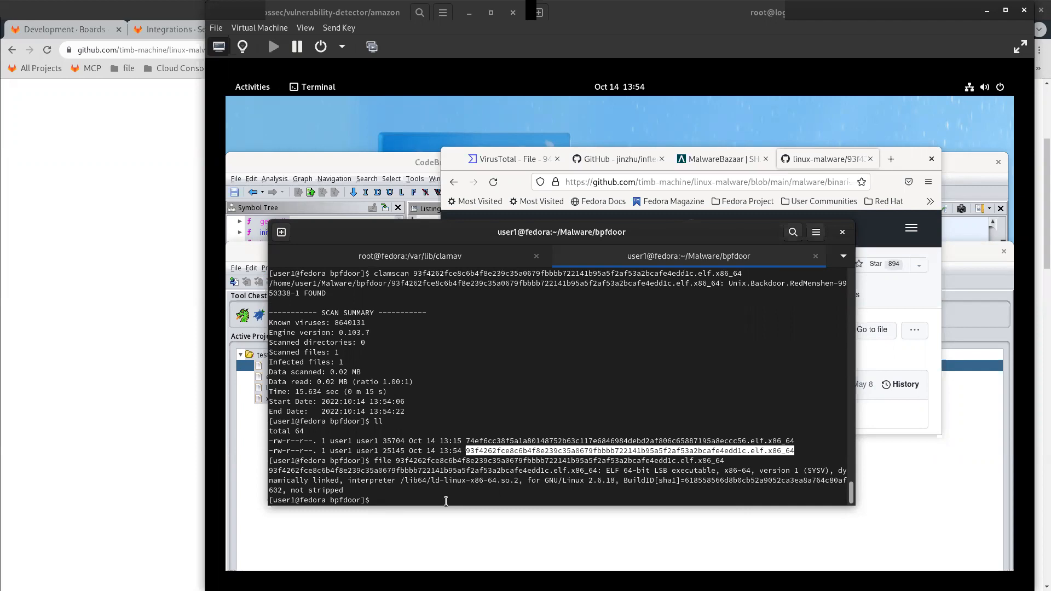
triple_click(419, 477)
click(571, 460)
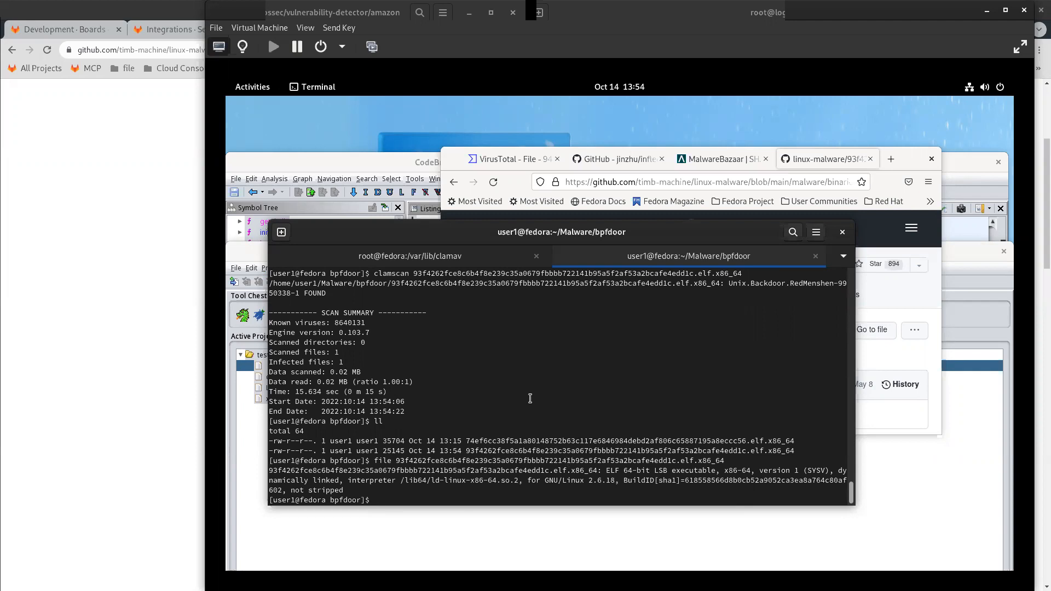
Switch to Ghidra's CodeBrowser, move it up, and import 93f4262f….elf.x86_64 from /home/user1/Malware/bpfdoor with the default import settings.
drag(382, 164, 379, 103)
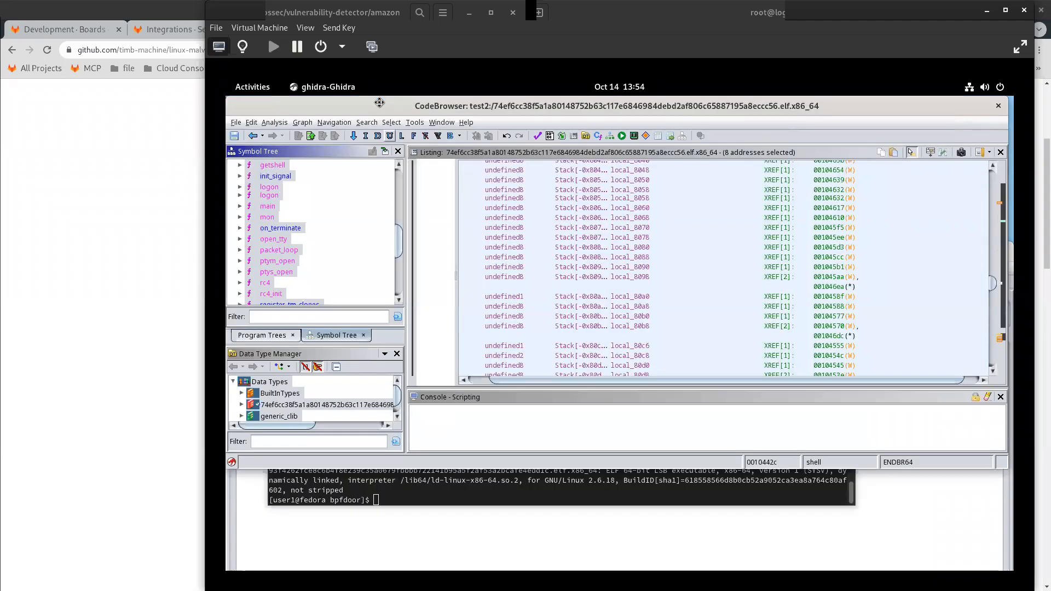
click(235, 122)
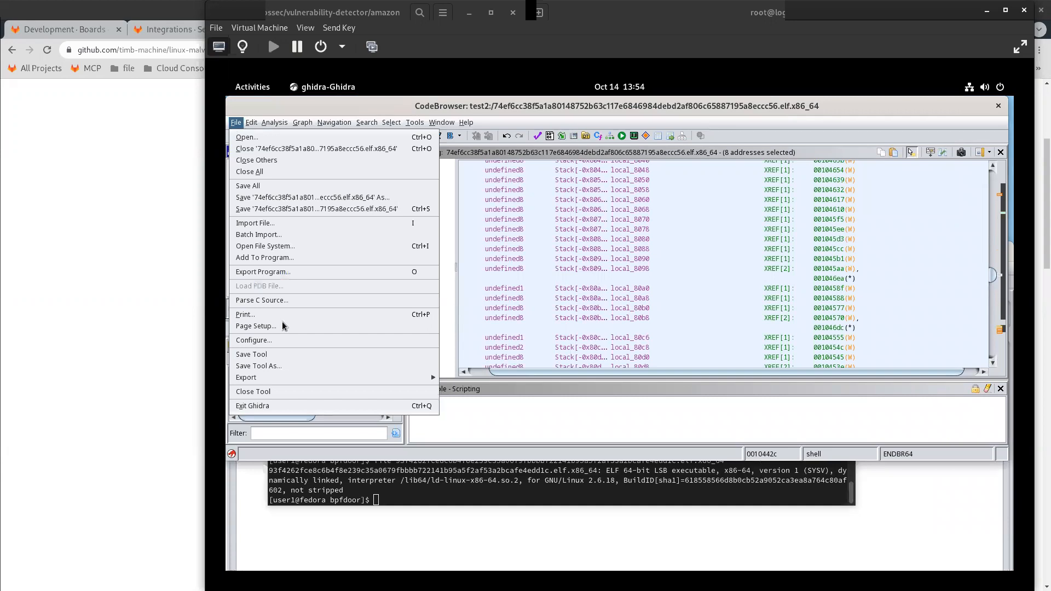
click(530, 290)
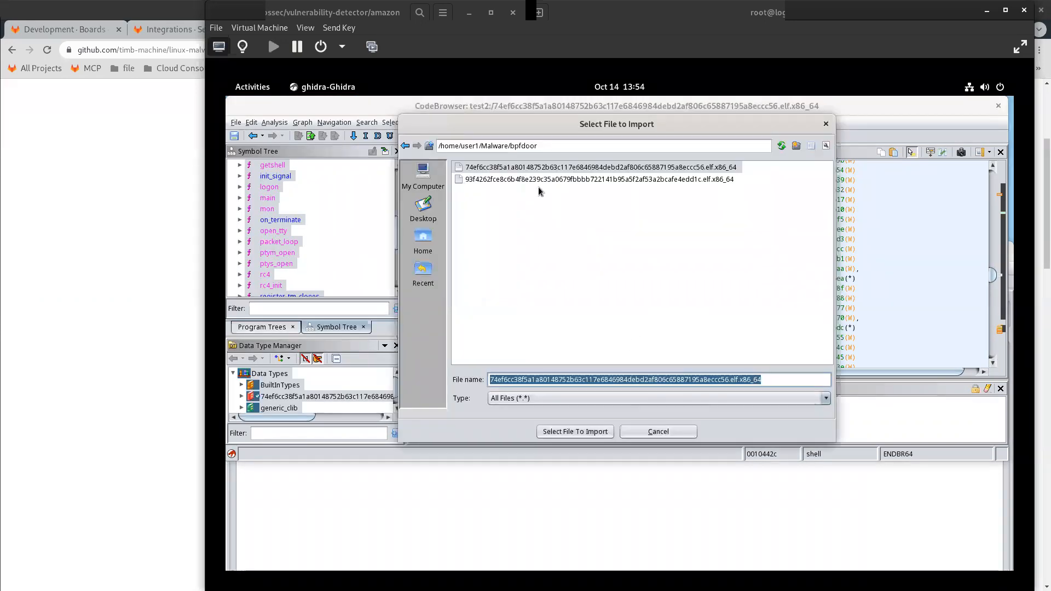
click(542, 181)
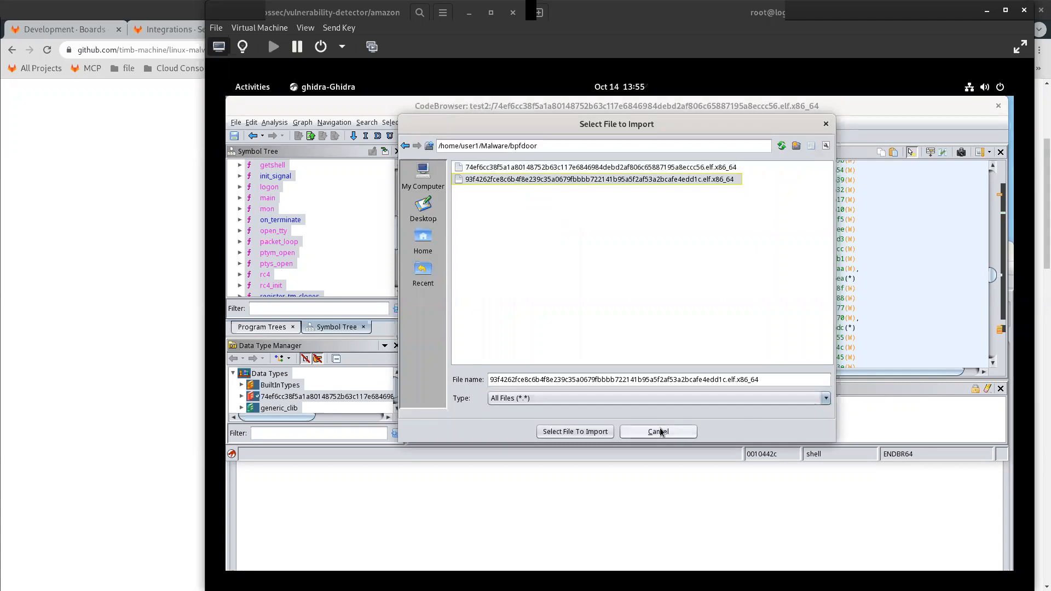
click(599, 433)
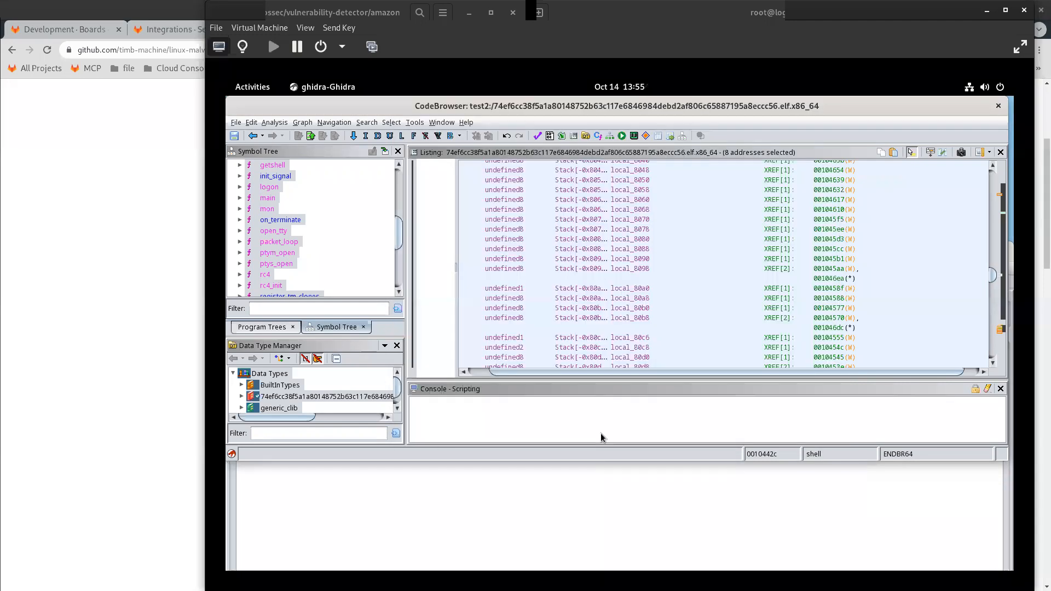
click(597, 347)
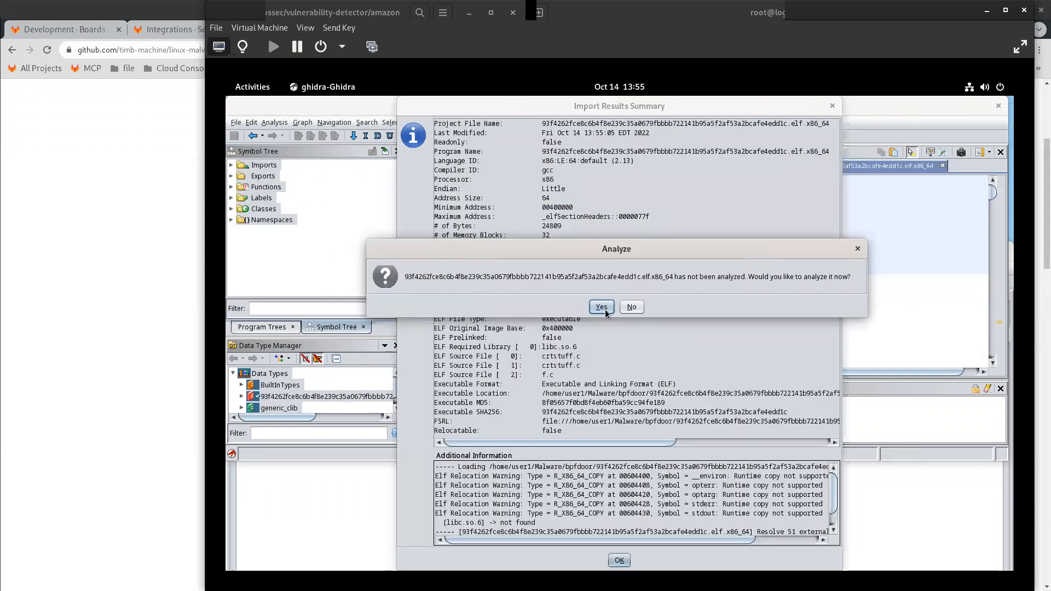
Analyze the imported program with Decompiler Parameter ID enabled and Condense Filler Bytes left off.
click(602, 307)
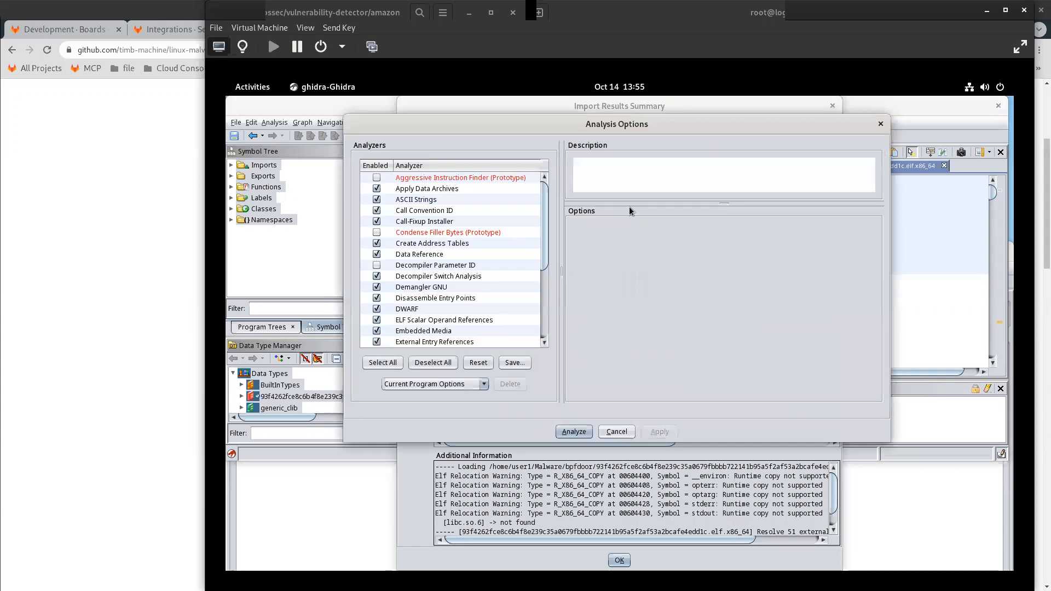
click(375, 234)
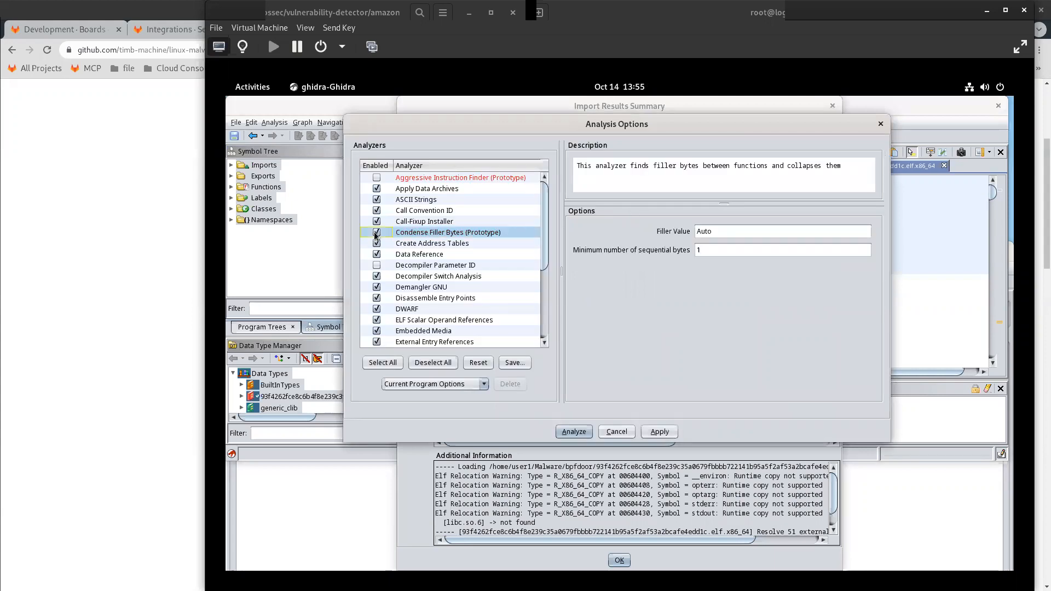
click(376, 266)
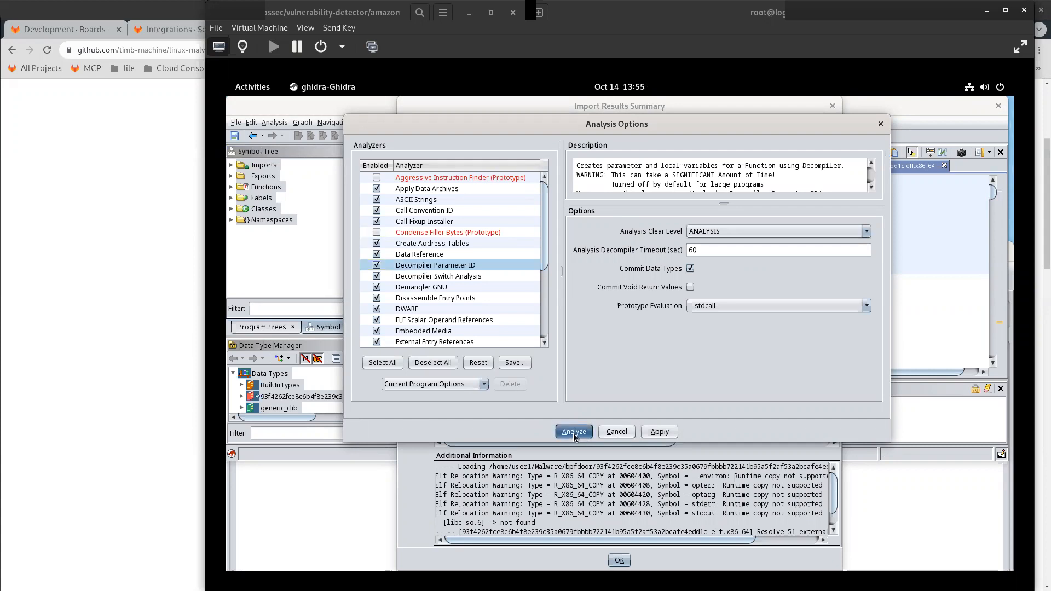
click(573, 432)
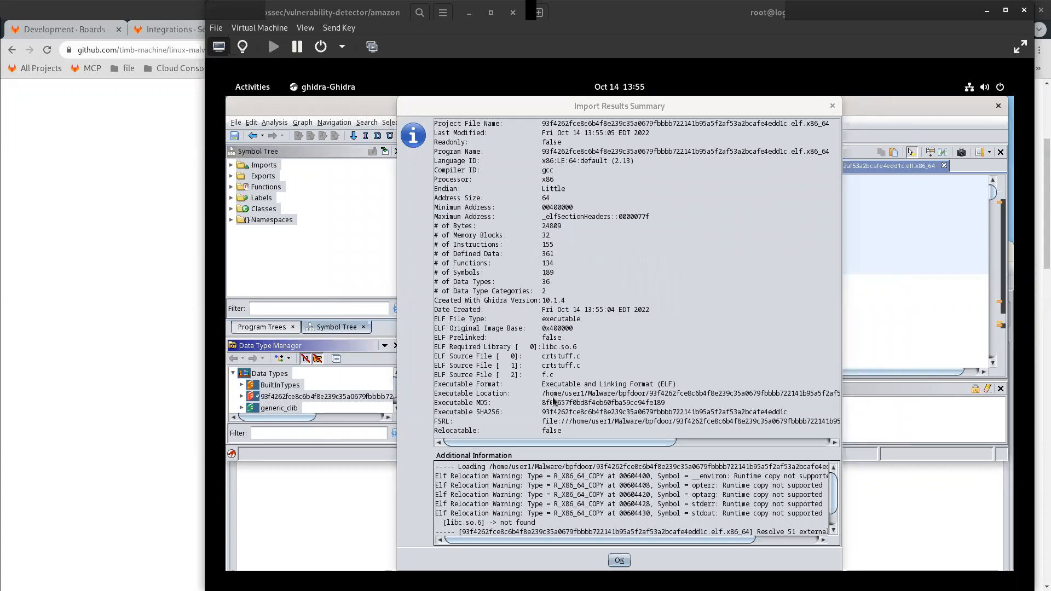
Review the import results summary for the 93f4262f… sample and close it.
scroll(552, 372, down, 2)
scroll(553, 370, up, 1)
drag(594, 442, 563, 442)
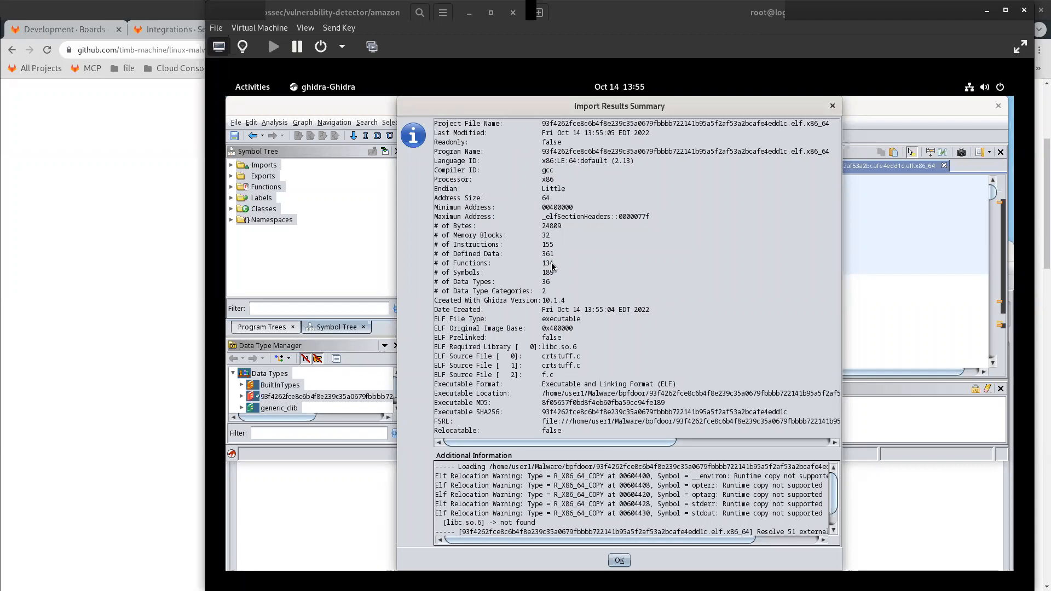
click(904, 112)
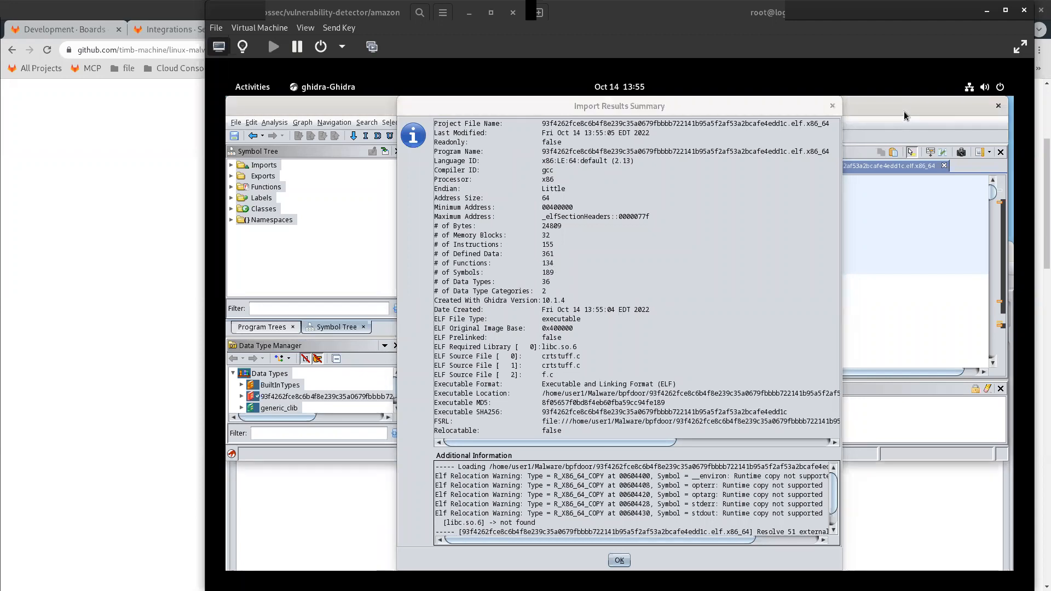
click(833, 107)
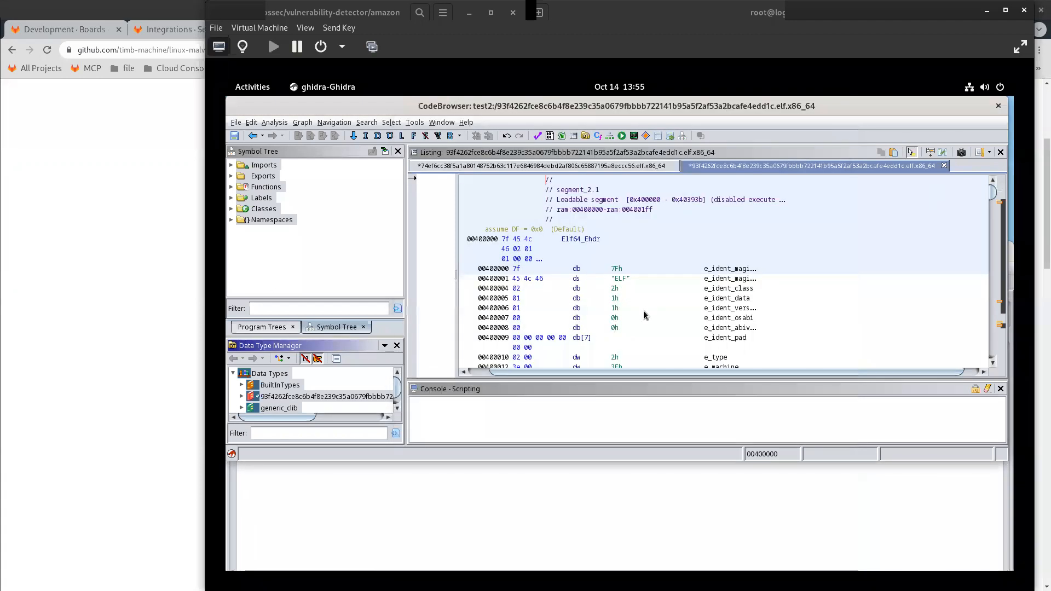
Expand the Functions folder in the Symbol Tree, browse the function names, and go to icmpcmd.
click(231, 187)
scroll(293, 235, down, 3)
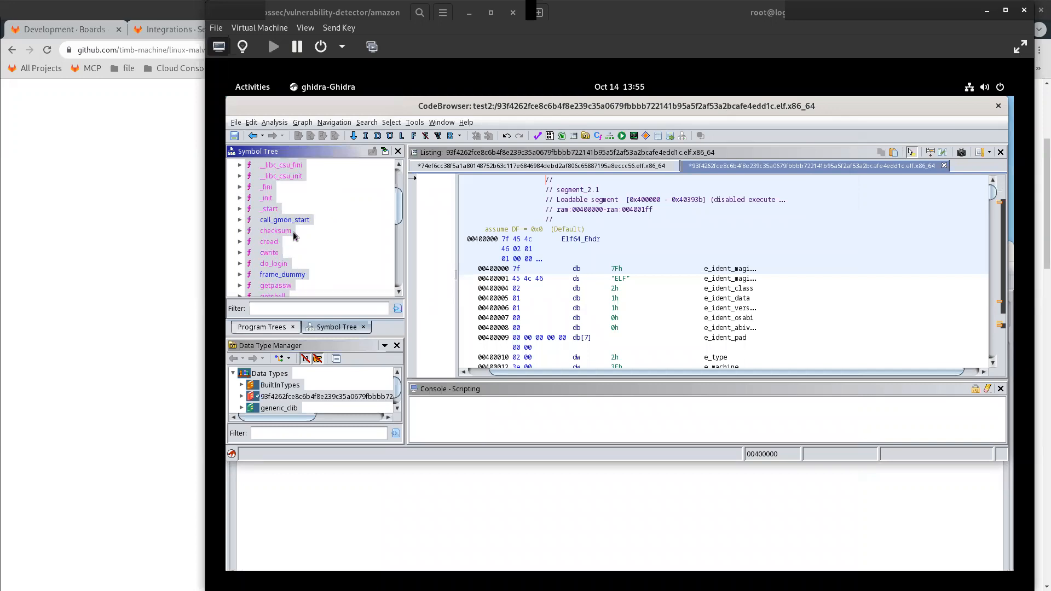
scroll(294, 235, down, 2)
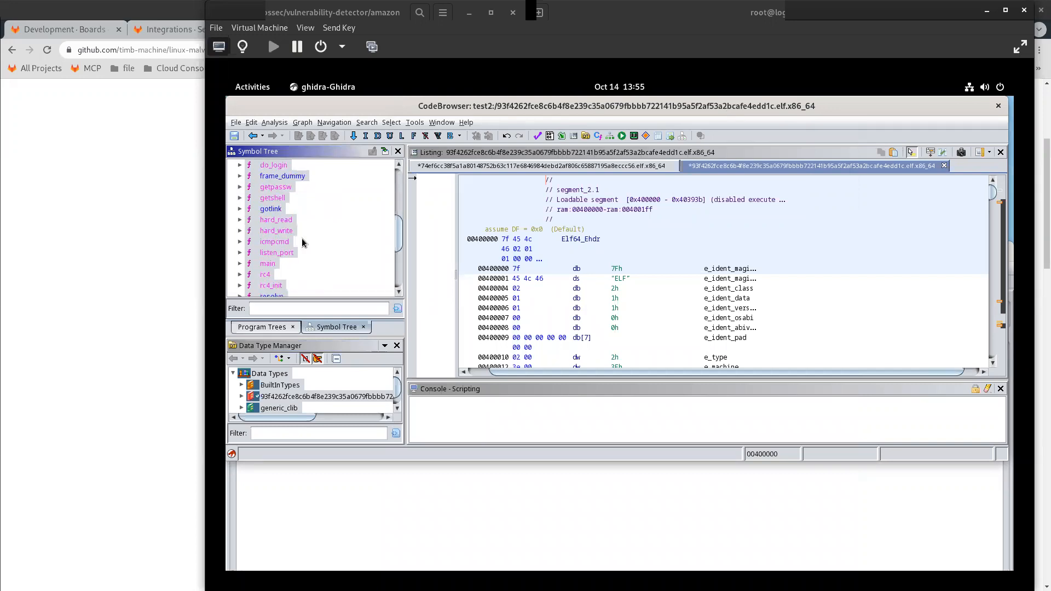
scroll(301, 242, down, 1)
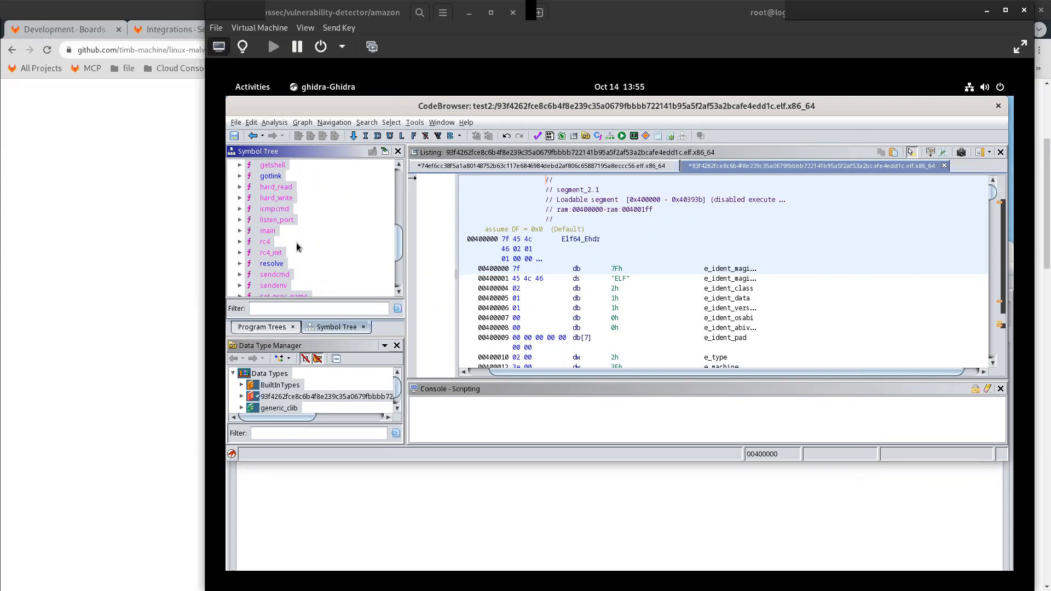
click(270, 210)
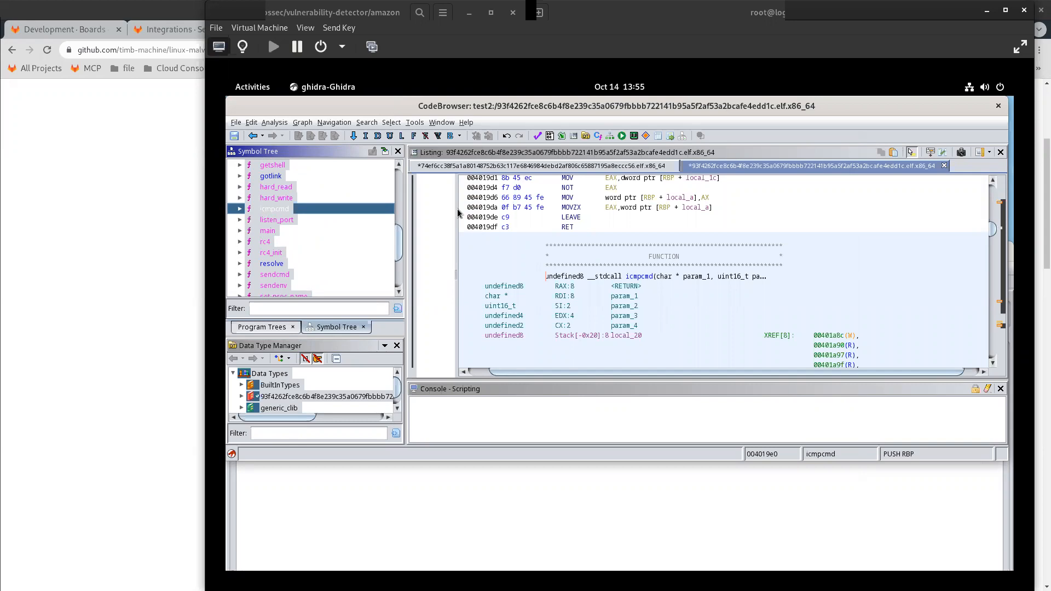
Show the Decompiler for icmpcmd and read through the function to its end.
click(441, 124)
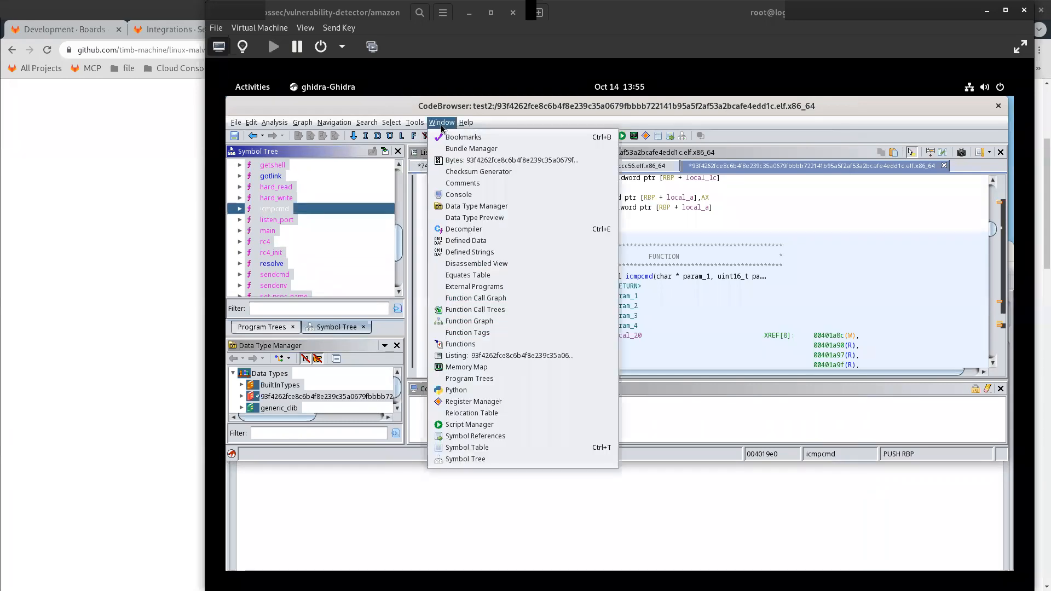
click(492, 229)
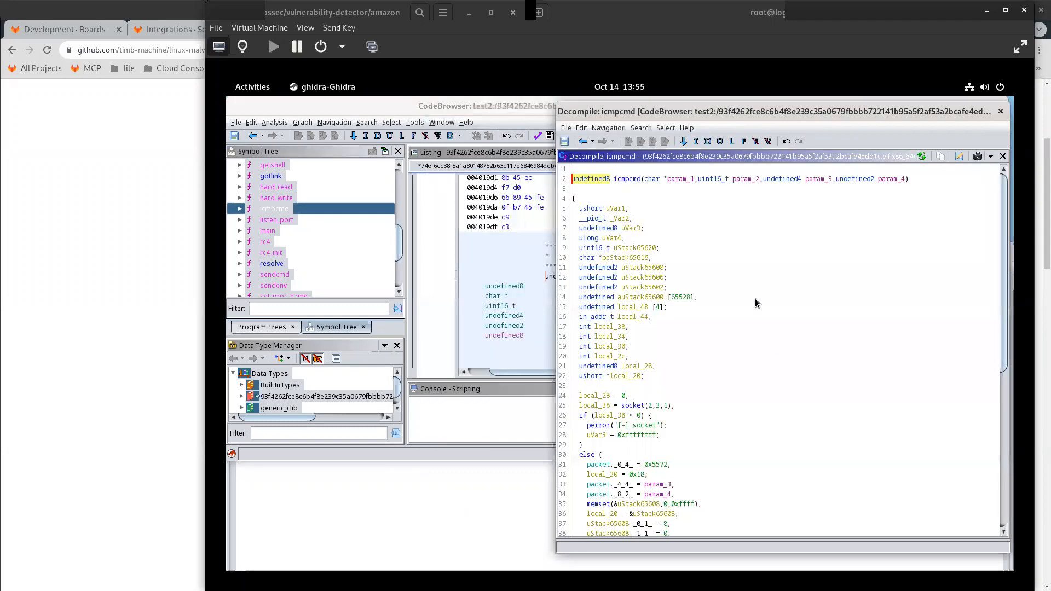
scroll(755, 303, down, 10)
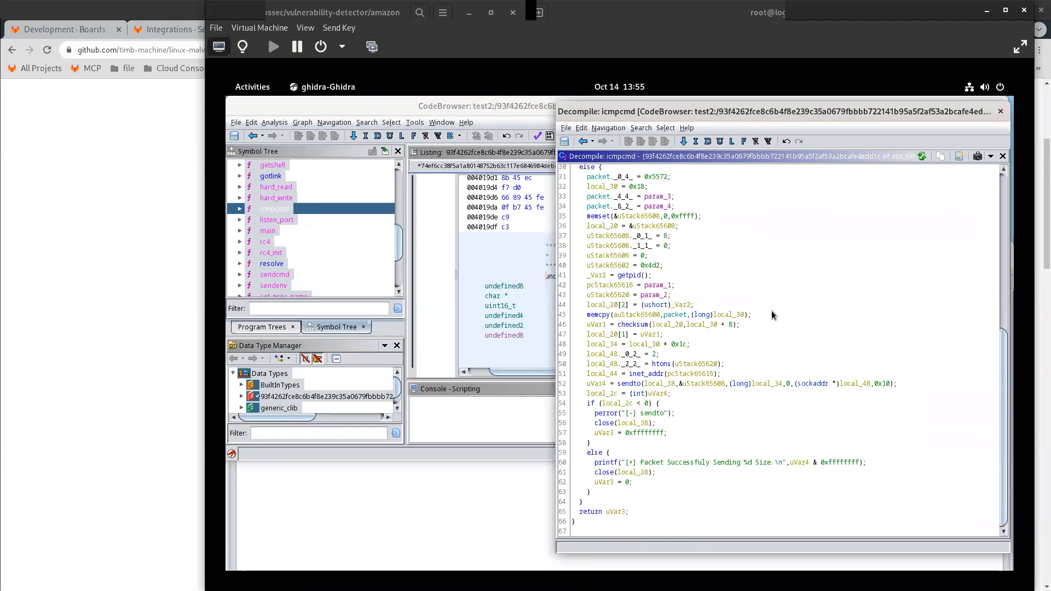
Close the icmpcmd Decompiler window and tile the CodeBrowser window on the right half of the virtual machine's desktop.
scroll(771, 310, up, 8)
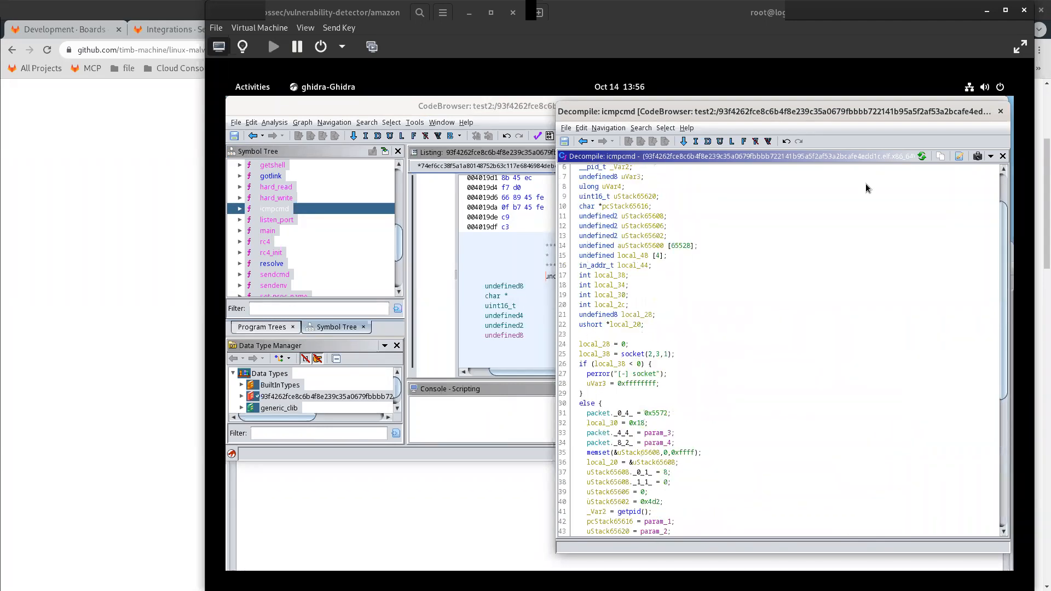
click(1001, 110)
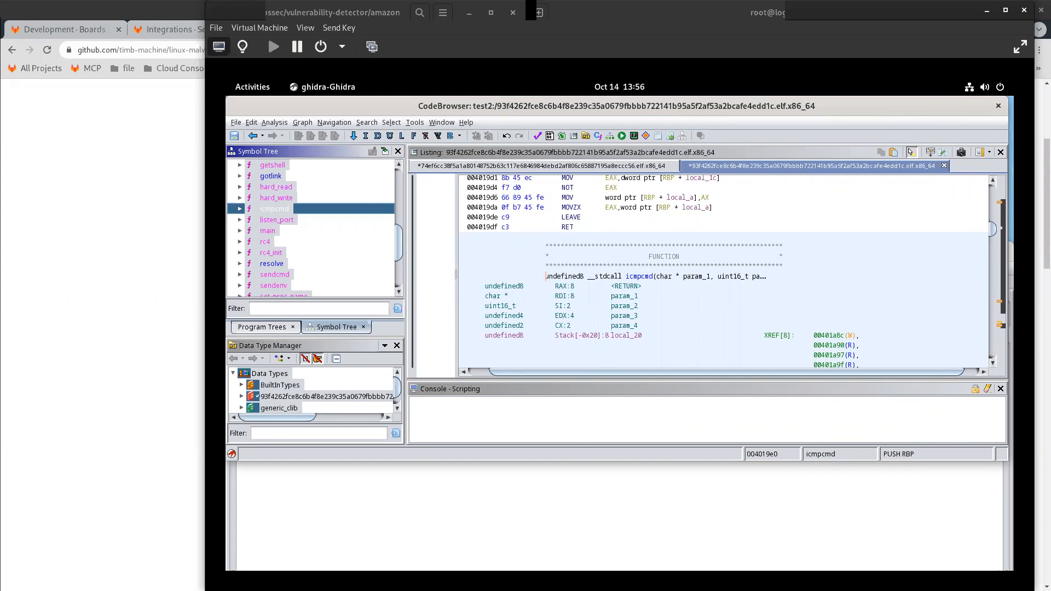
key(alt+Tab)
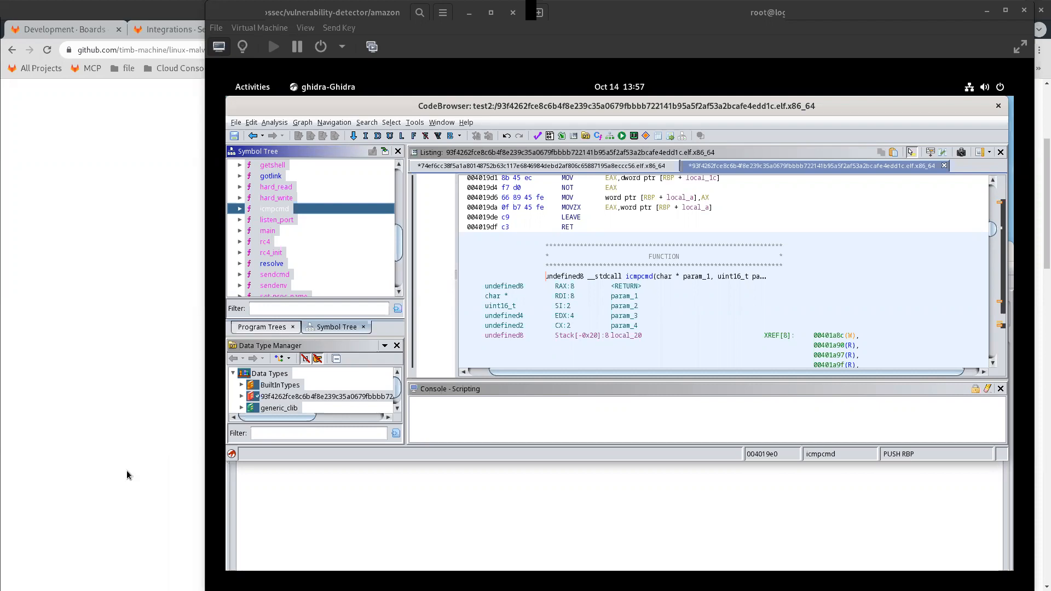
drag(1007, 102, 1013, 103)
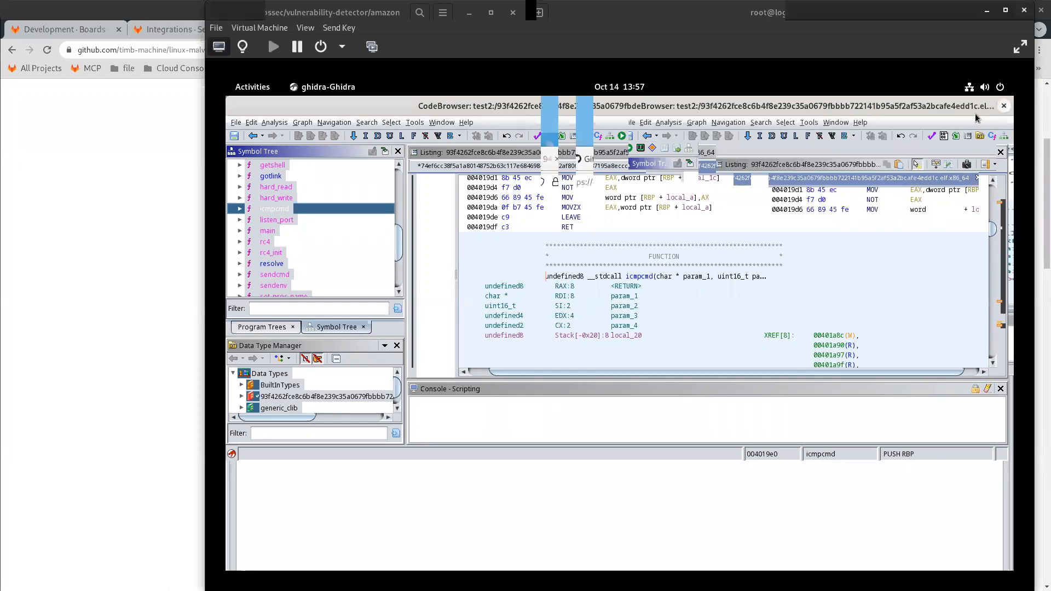
Switch to the terminal, list the bpfdoor directory with ll, and highlight the 74ef6cc3… and 93f4262f… sample entries in turn.
click(422, 229)
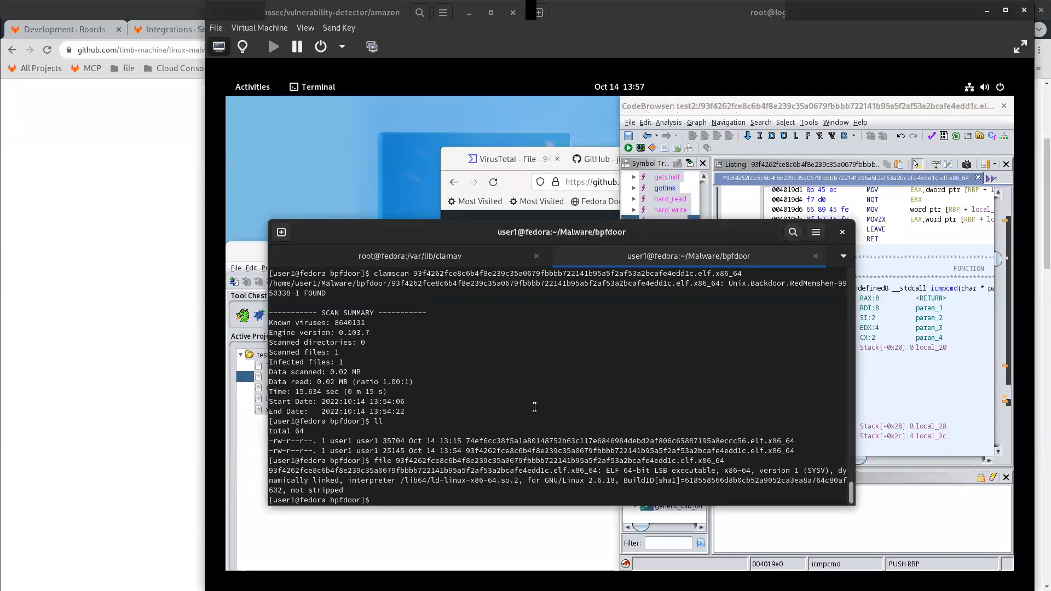
text(ll)
key(Return)
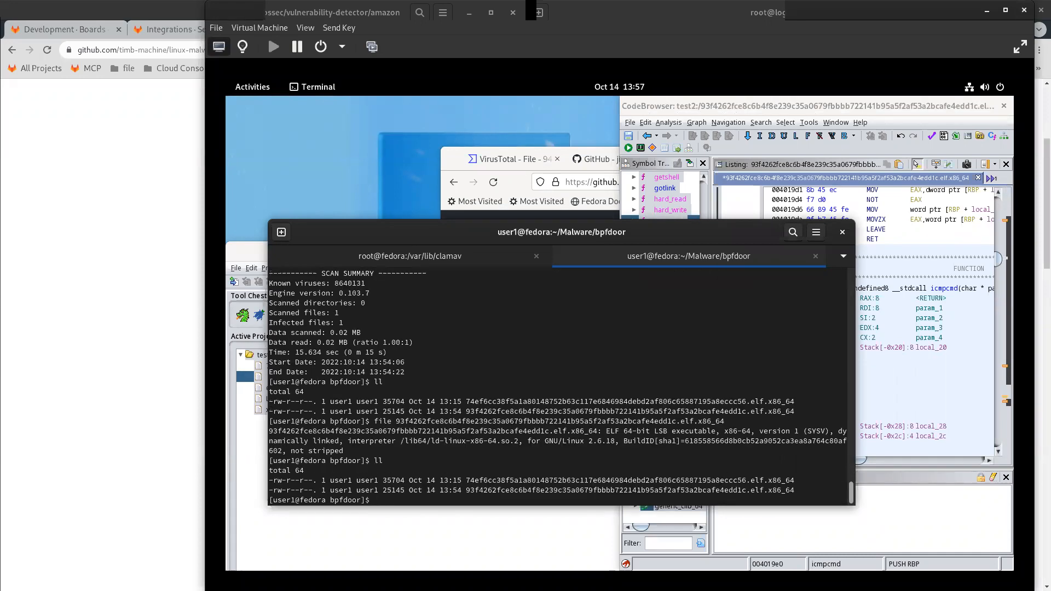
triple_click(597, 480)
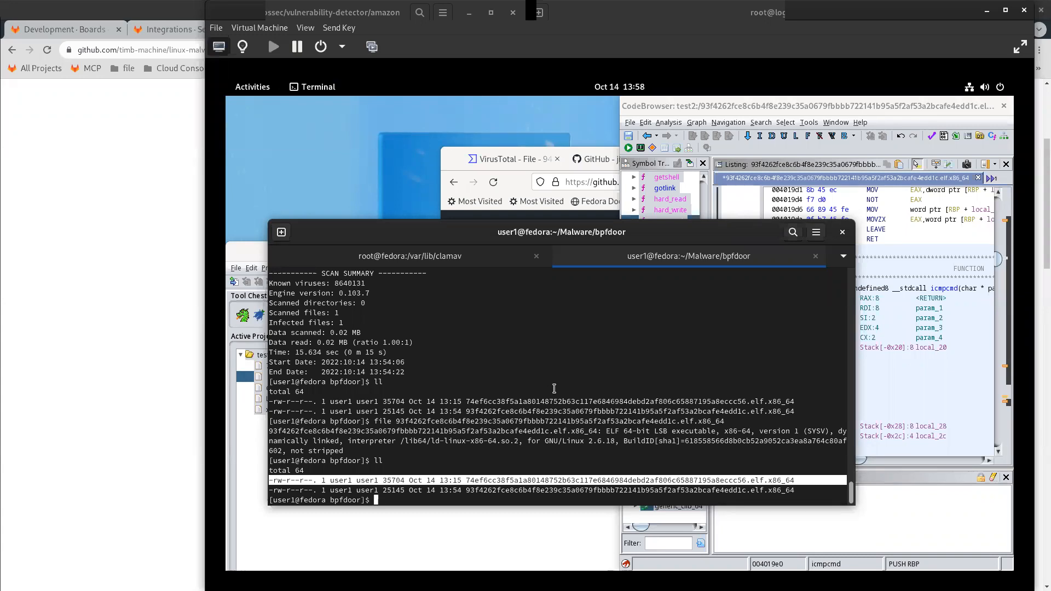
triple_click(483, 490)
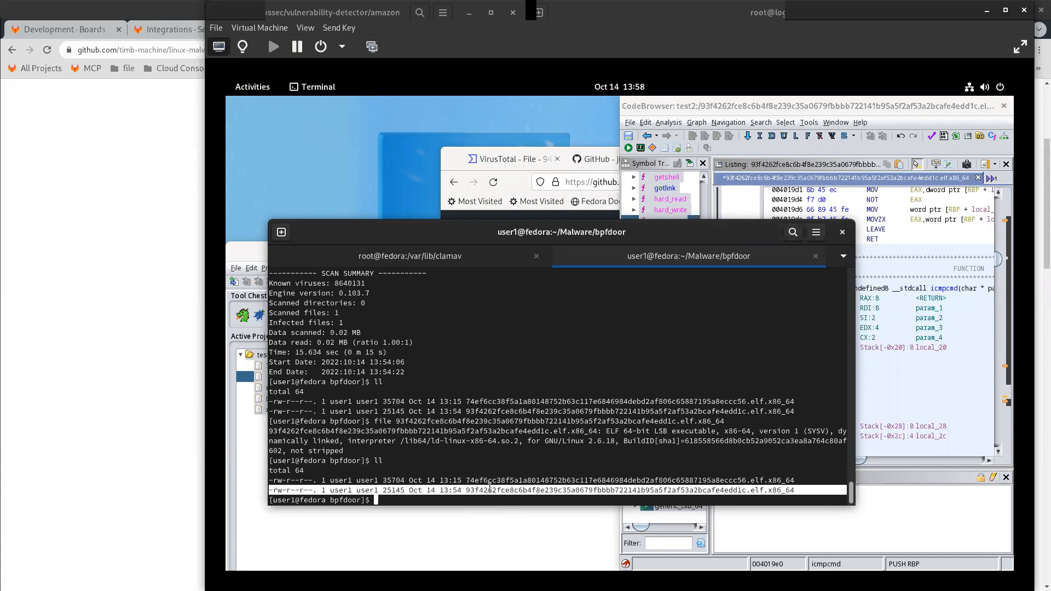